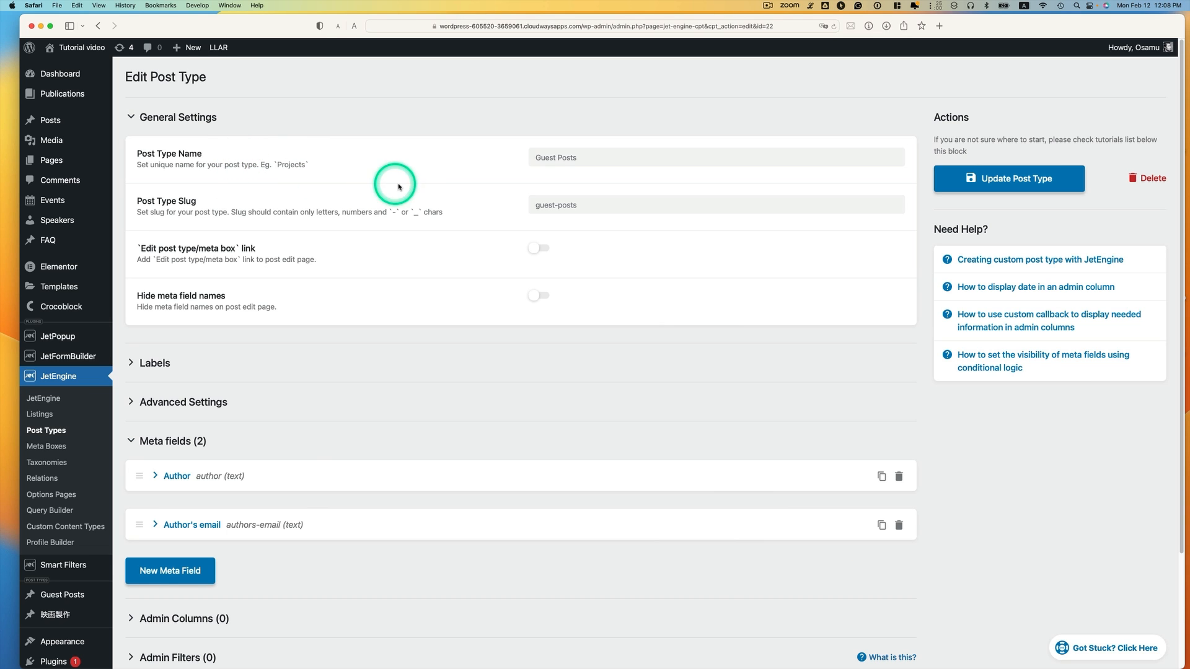
Check that the Guest Posts Author meta field stays a Text field
drag(587, 158, 504, 164)
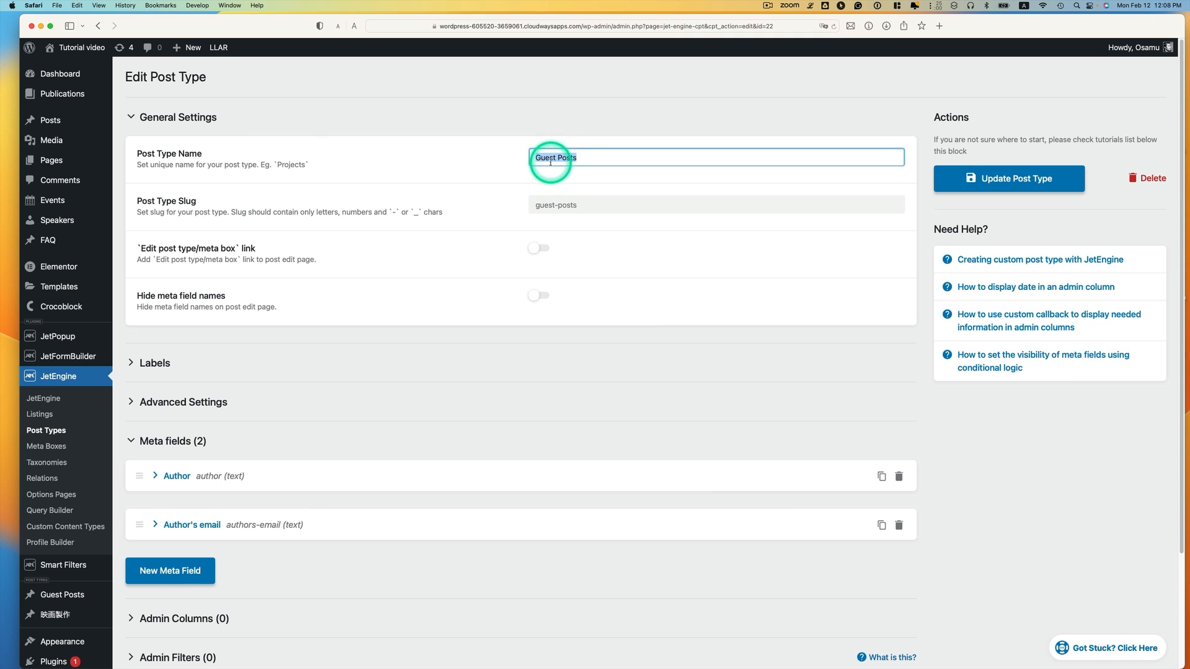
click(586, 157)
scroll(269, 445, down, 1)
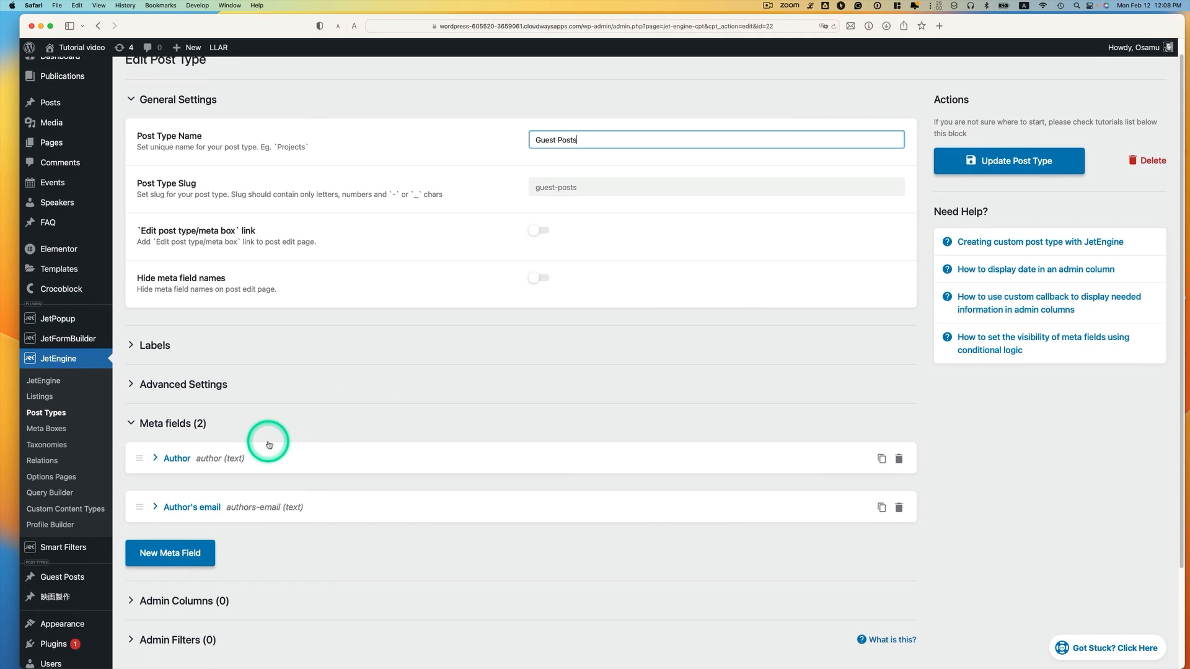
click(204, 383)
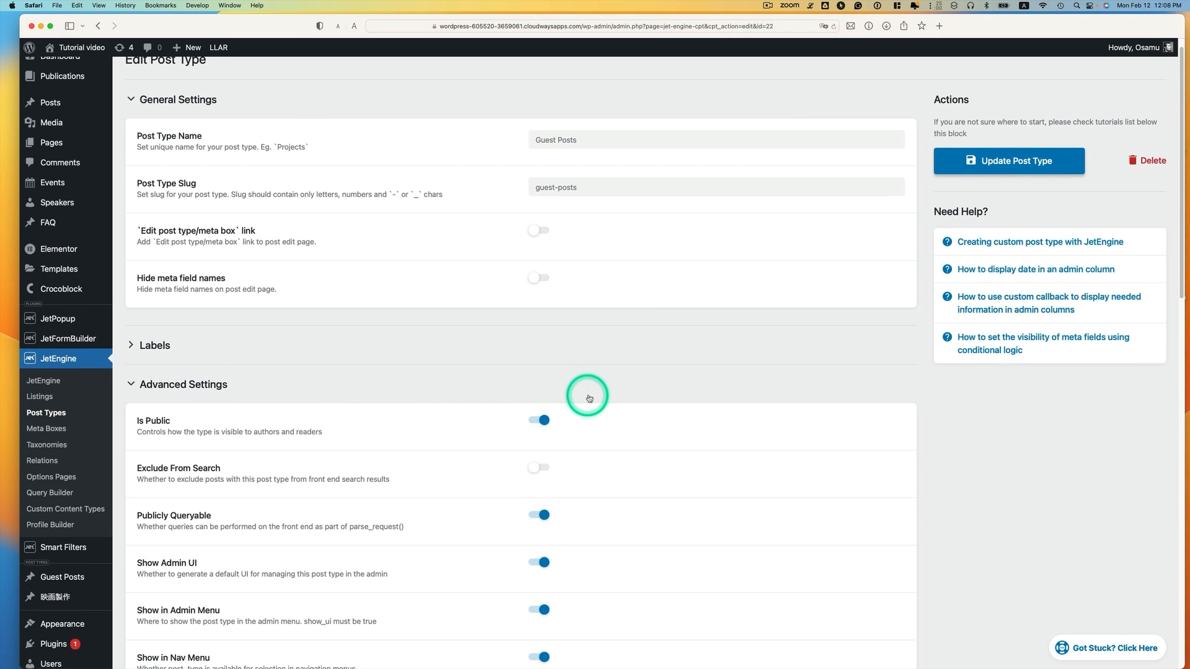
scroll(543, 455, down, 10)
scroll(543, 456, down, 1)
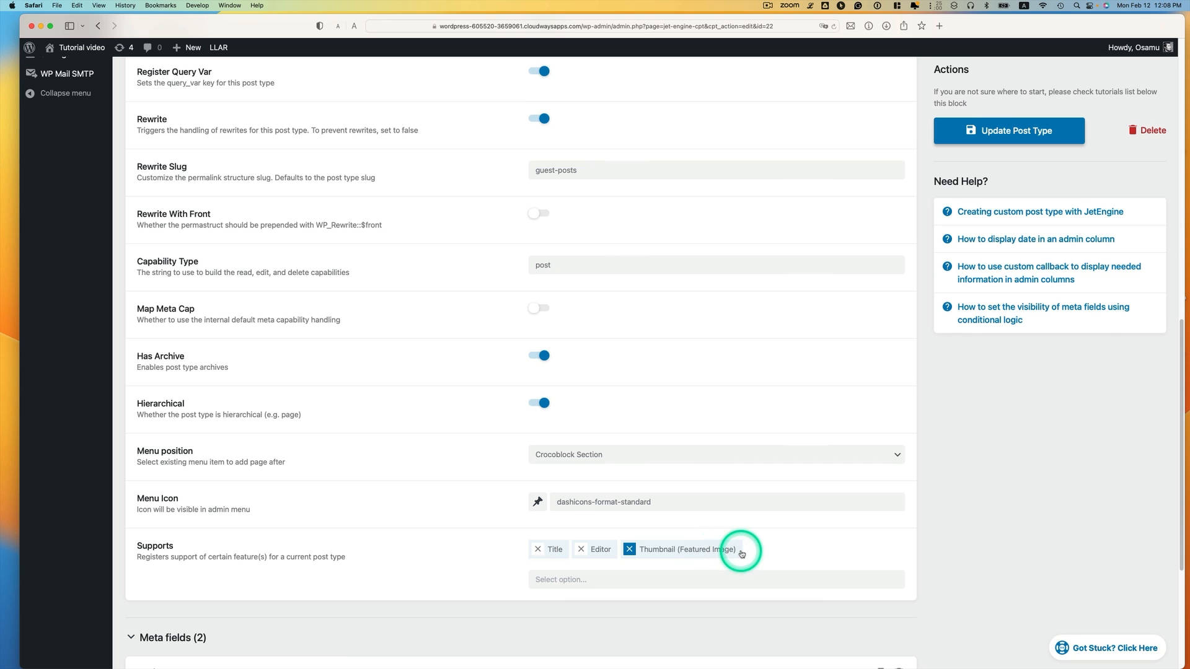
scroll(738, 548, down, 5)
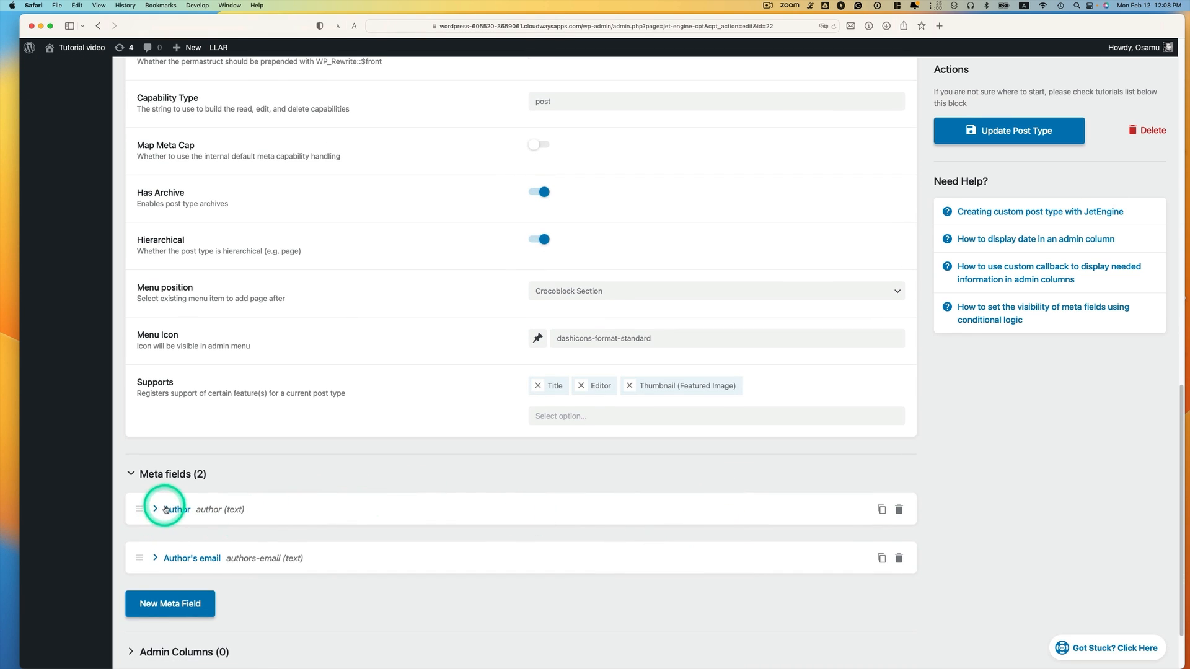
click(165, 508)
scroll(273, 502, down, 2)
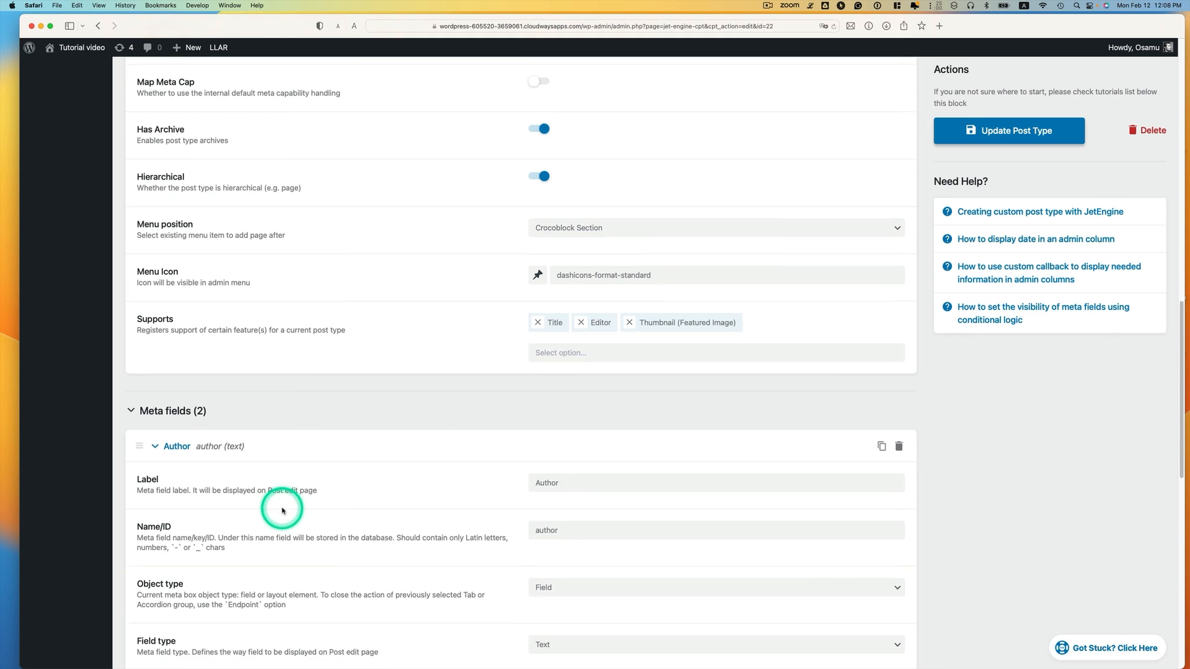
scroll(557, 472, down, 5)
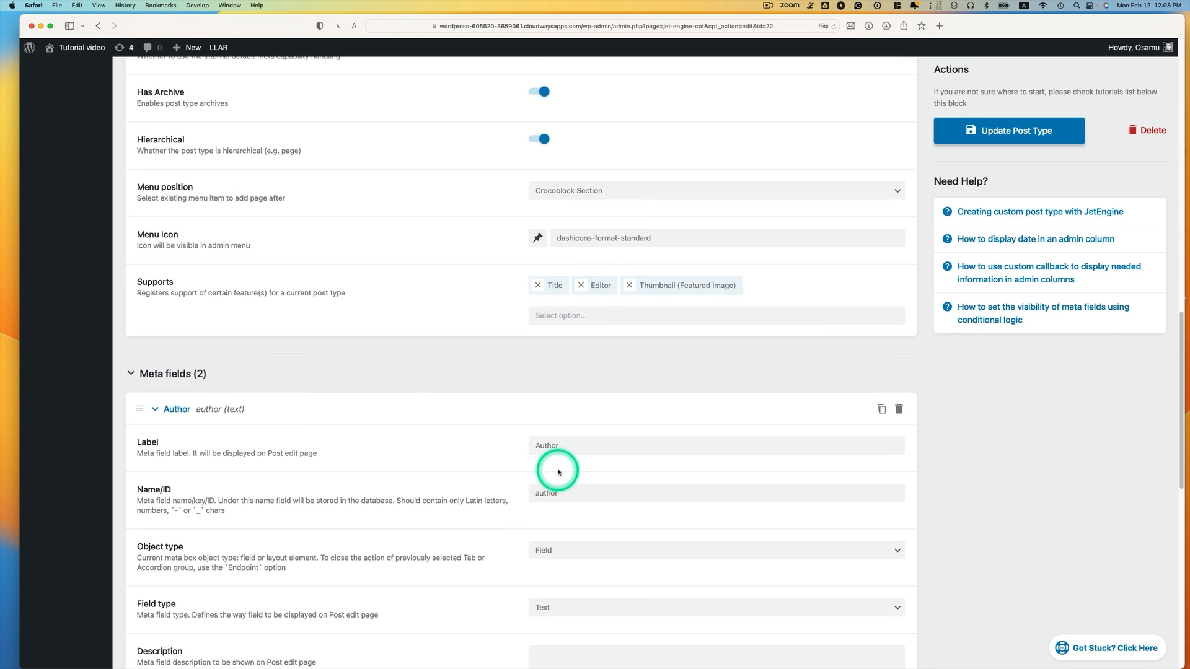
click(544, 461)
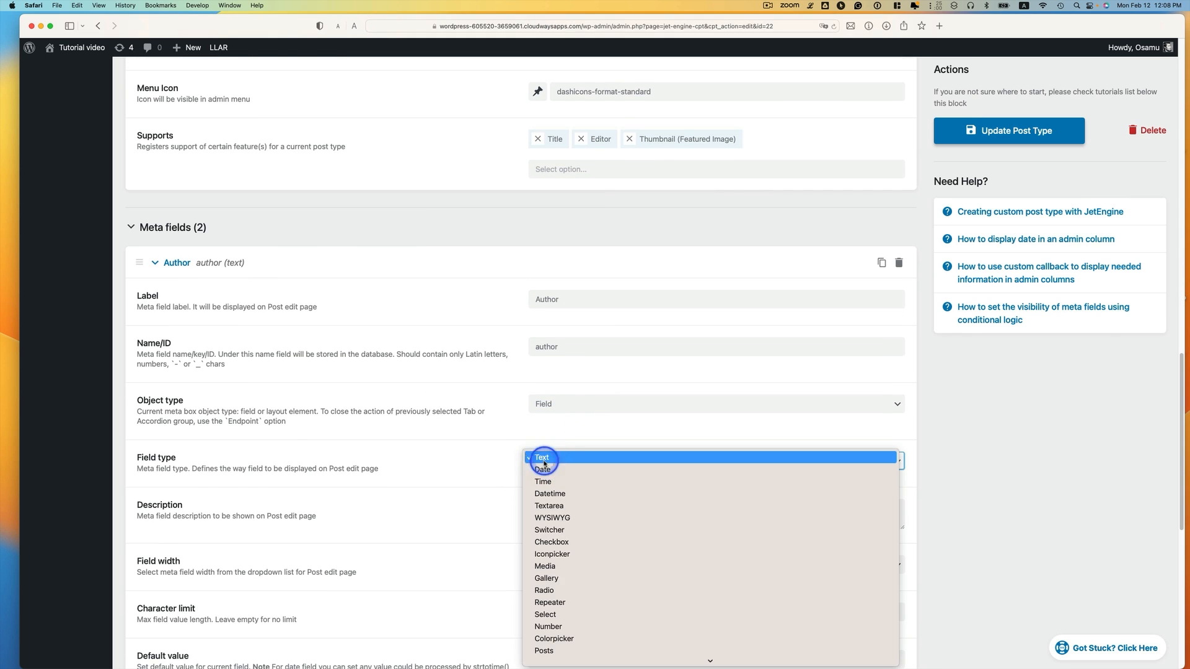
click(589, 457)
scroll(595, 453, down, 6)
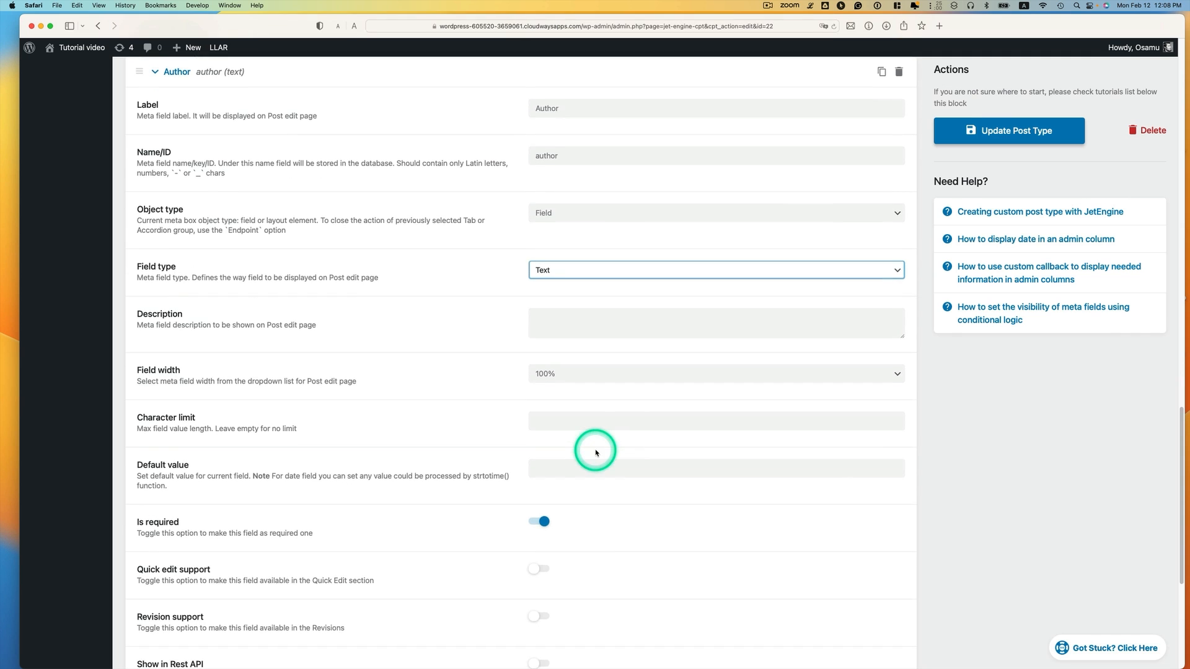
scroll(595, 453, down, 1)
scroll(545, 490, down, 5)
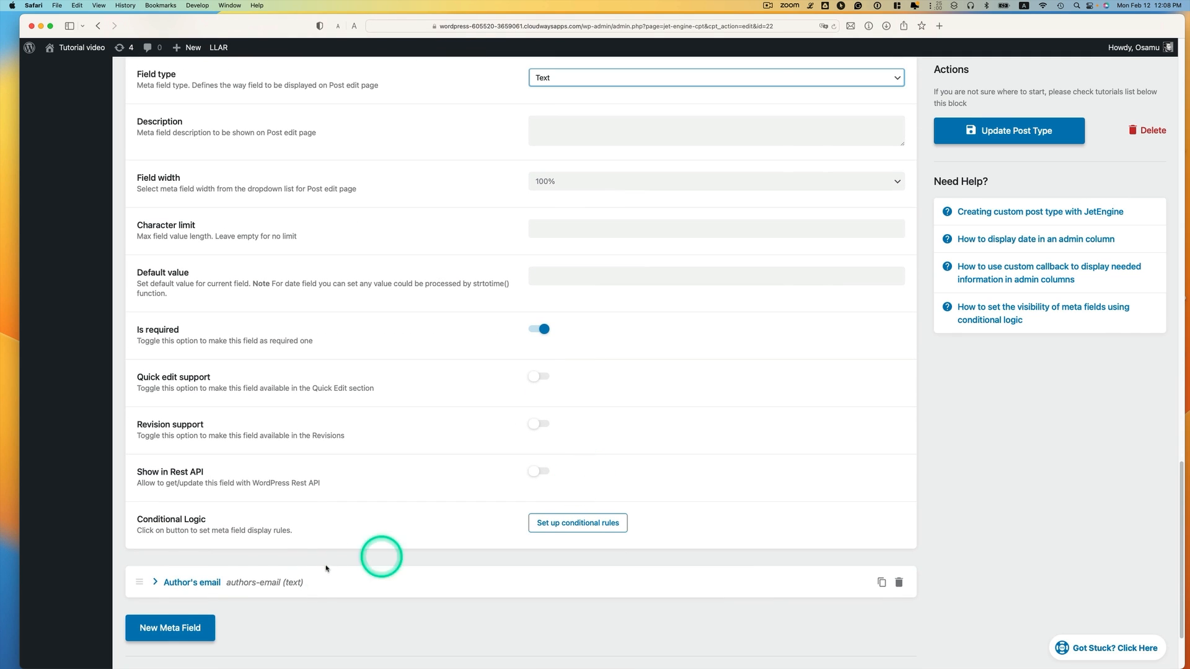
click(186, 583)
scroll(397, 546, down, 6)
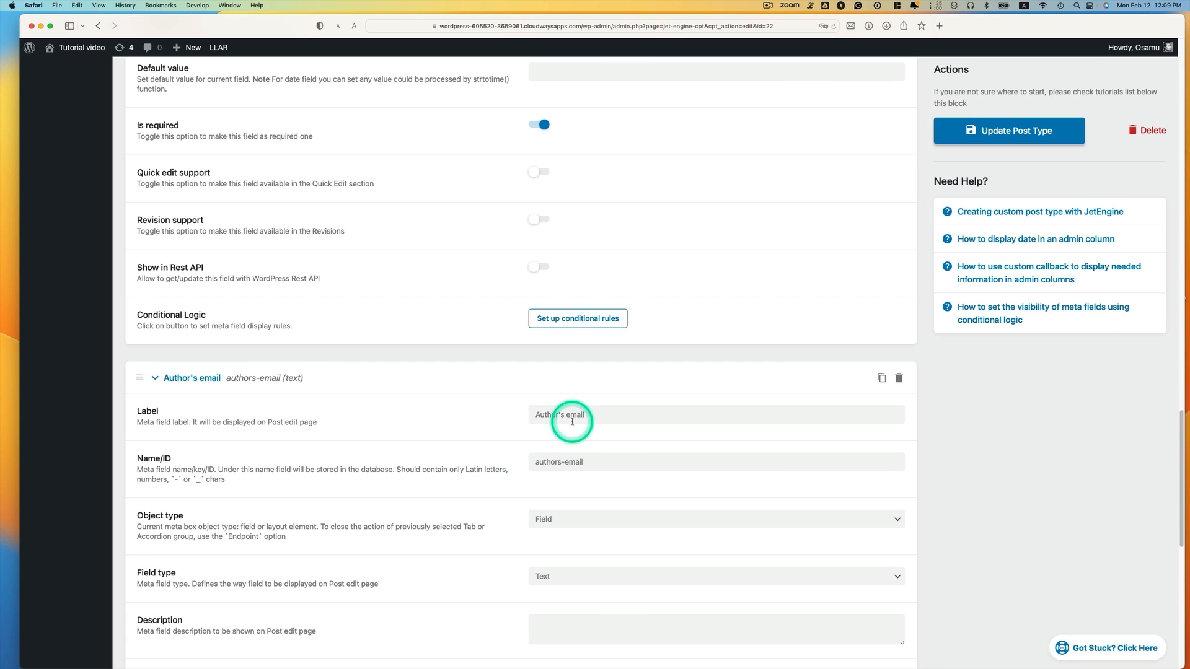
scroll(619, 432, down, 7)
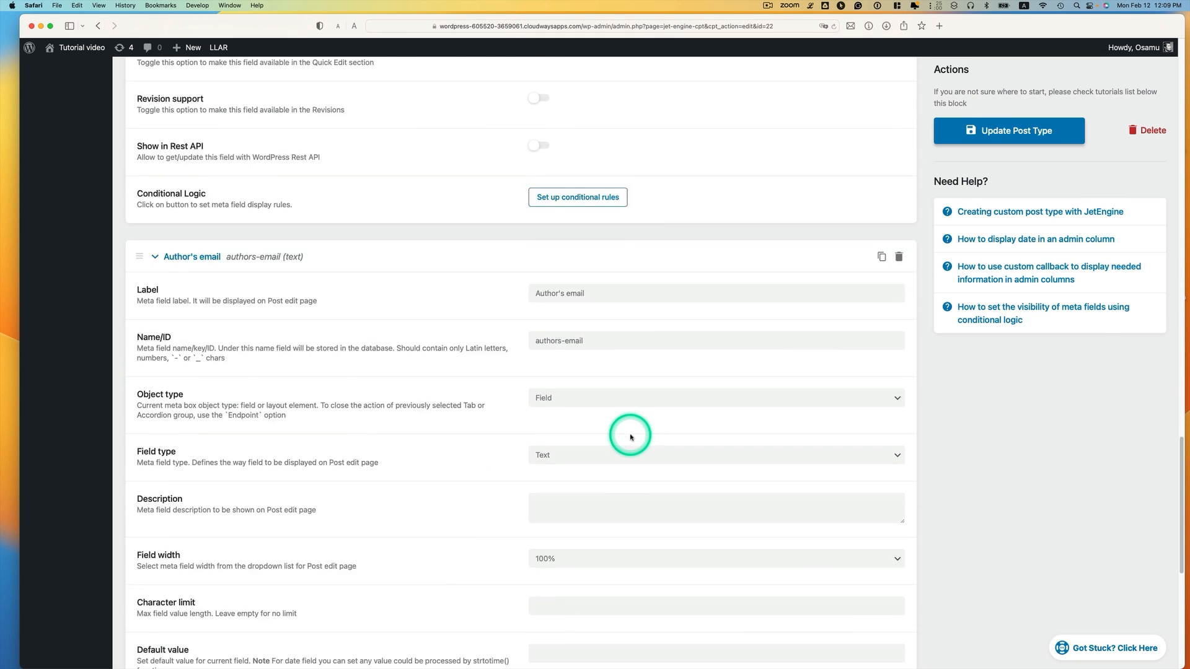
click(557, 378)
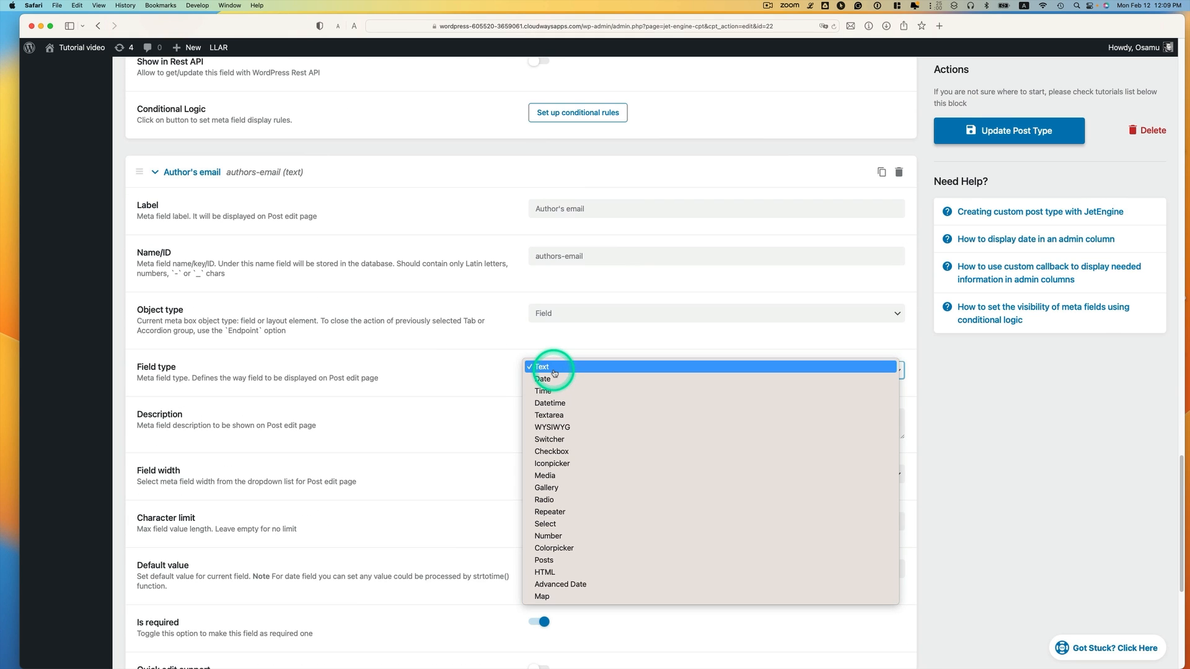
click(553, 369)
scroll(551, 456, down, 8)
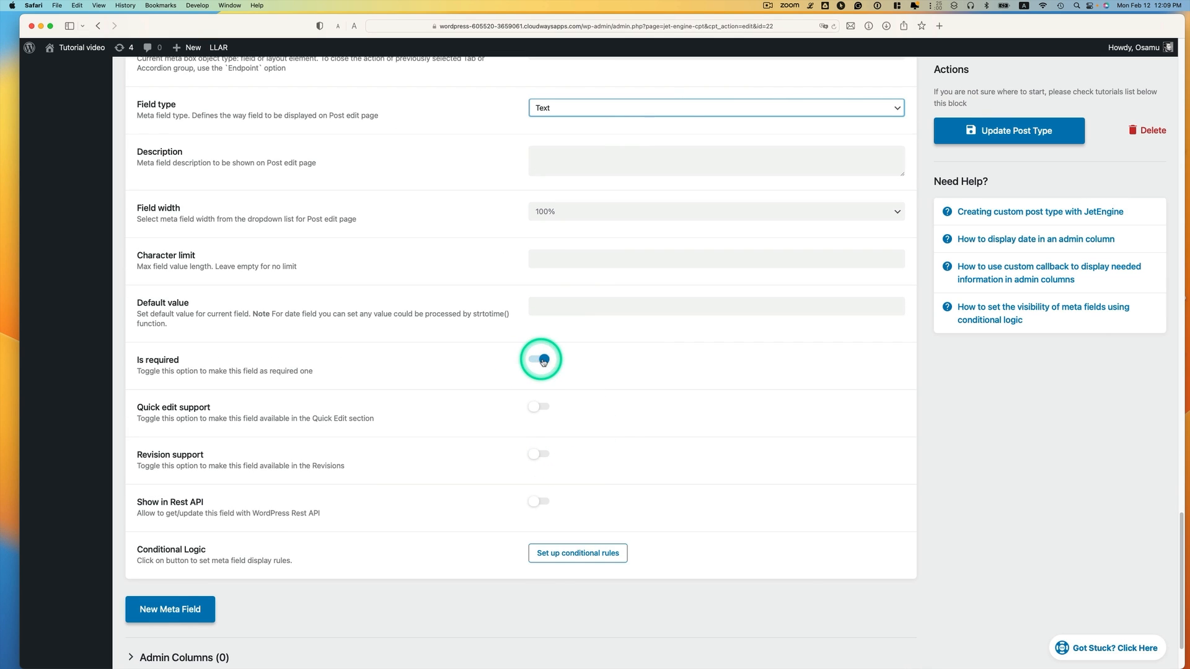
Add a required Text meta field labelled 'Guest author website' to Guest Posts
click(184, 611)
scroll(486, 549, down, 8)
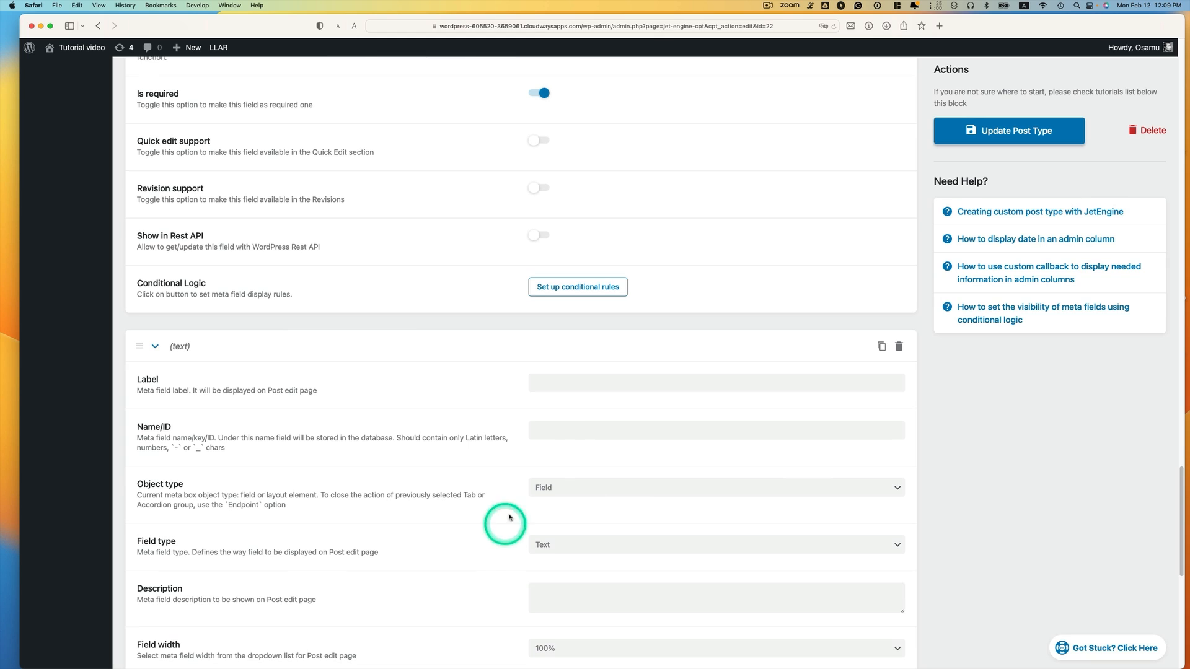
click(563, 386)
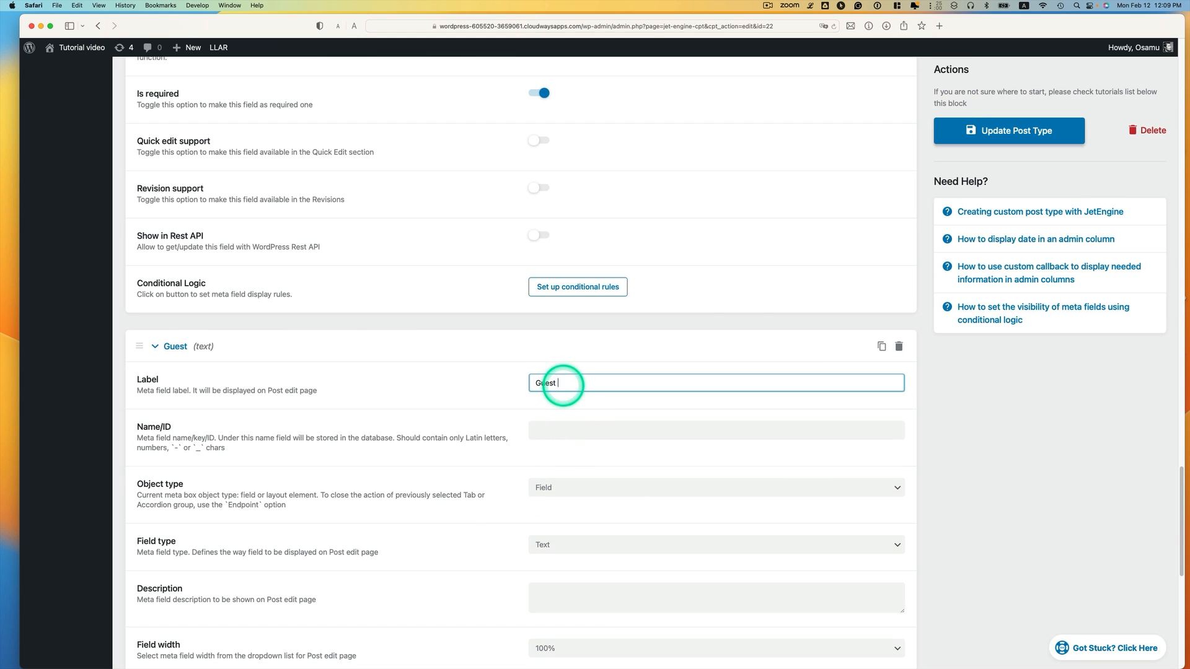
text(Guest author we)
text(bsite)
click(750, 449)
scroll(750, 458, down, 1)
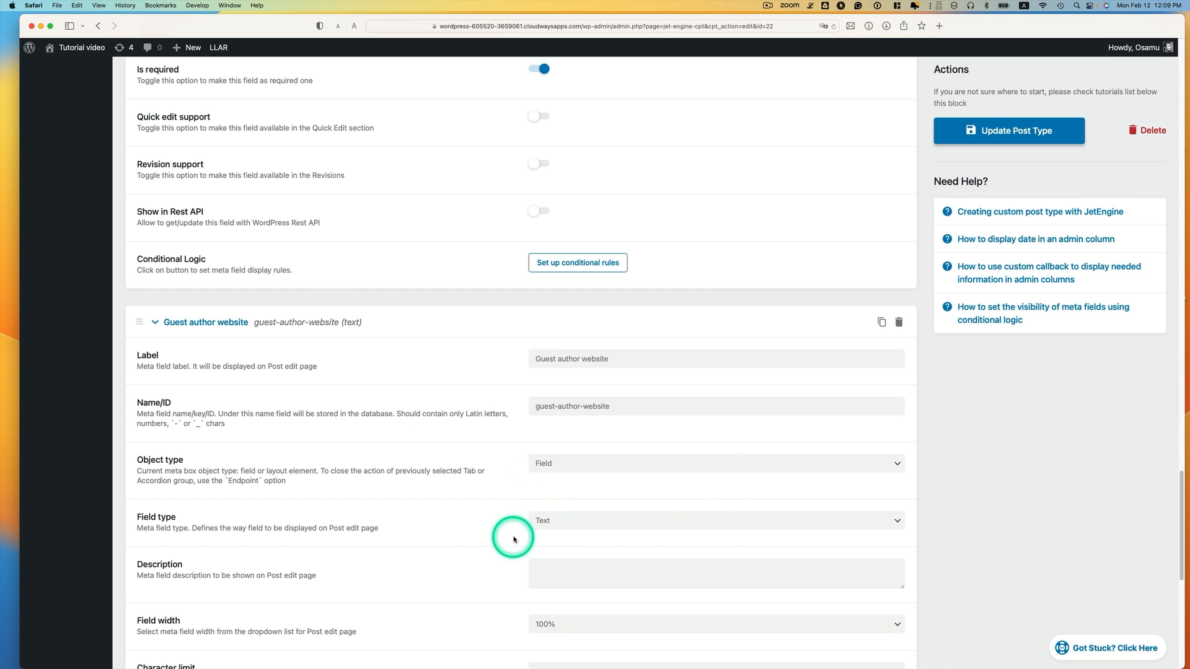
click(534, 522)
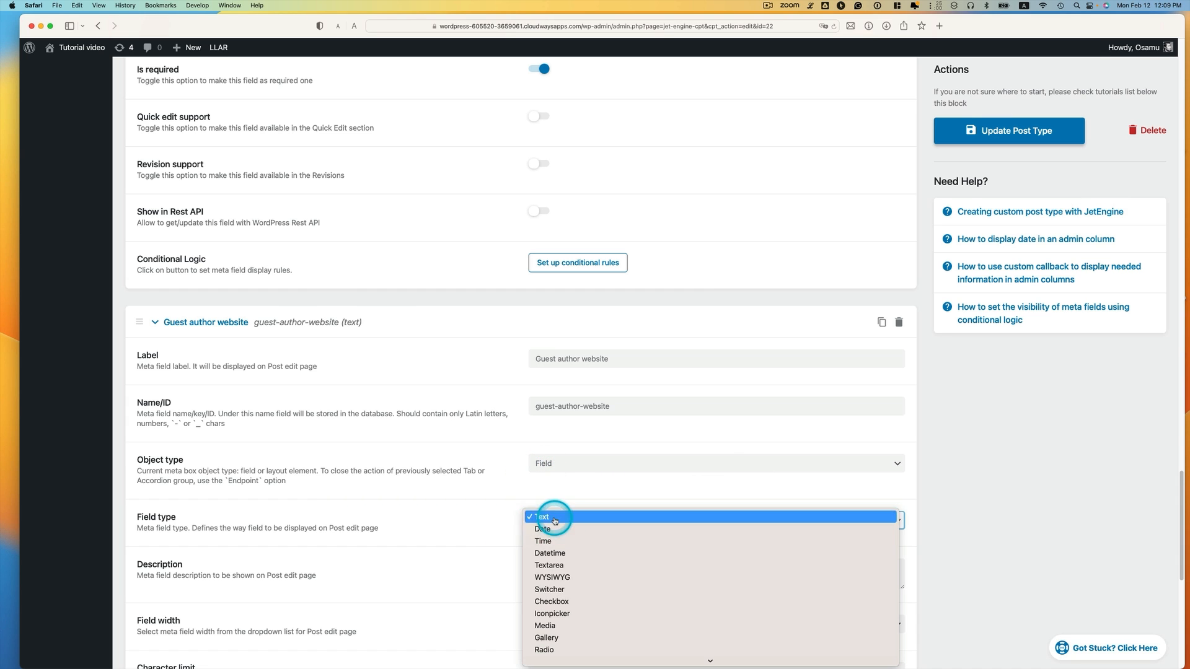
click(555, 520)
scroll(558, 520, down, 3)
scroll(567, 520, down, 3)
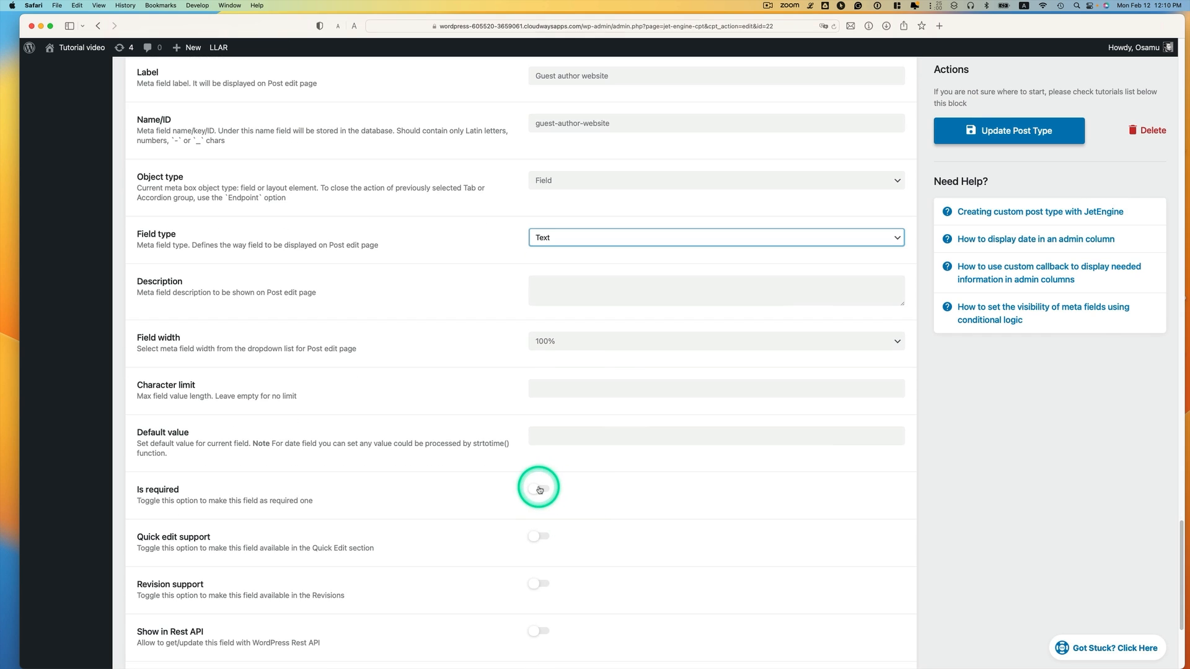
click(539, 490)
scroll(675, 534, down, 4)
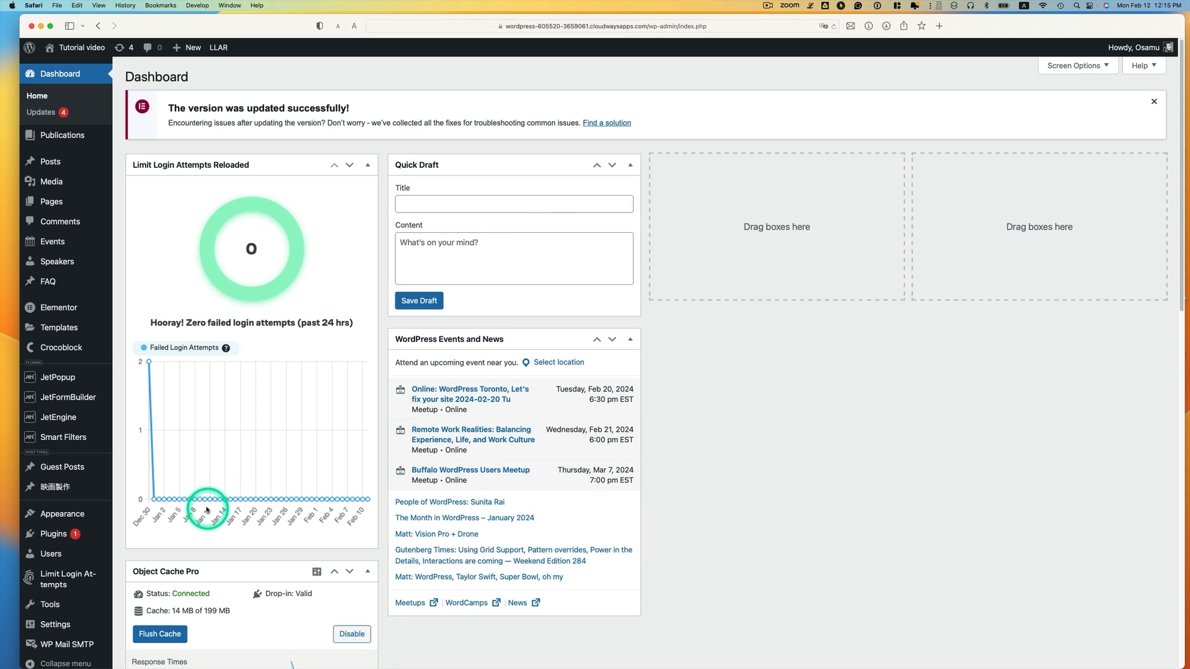
Attach the Guest post category taxonomy to the Guest Posts post type
mouse_move(44, 426)
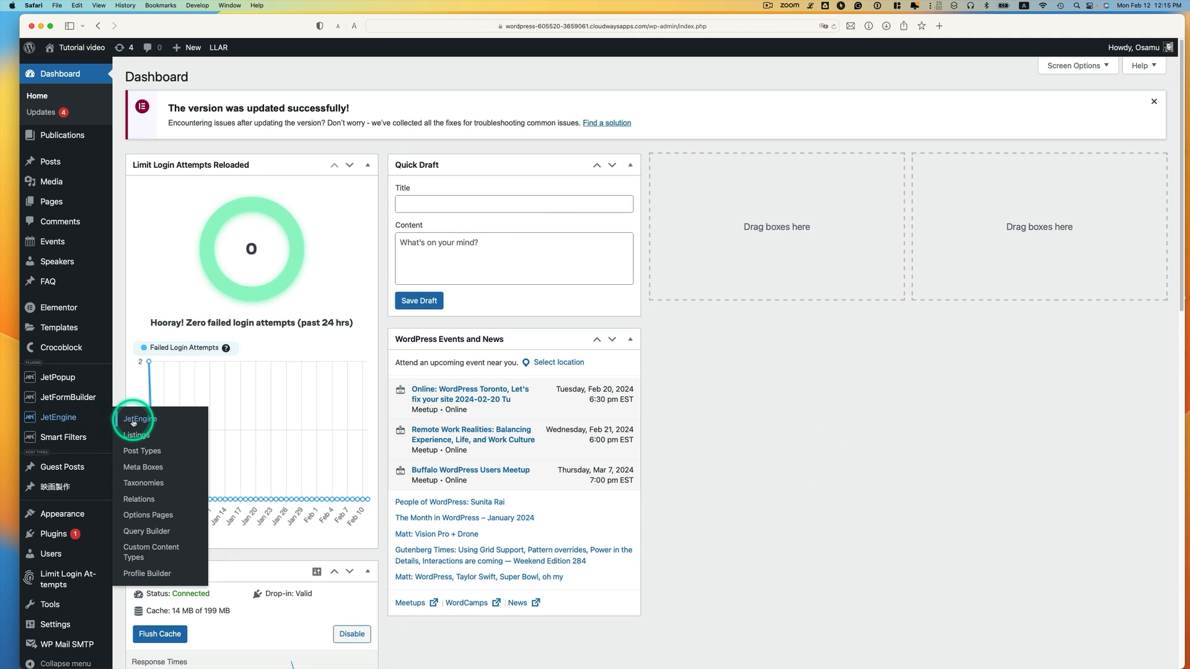
click(140, 483)
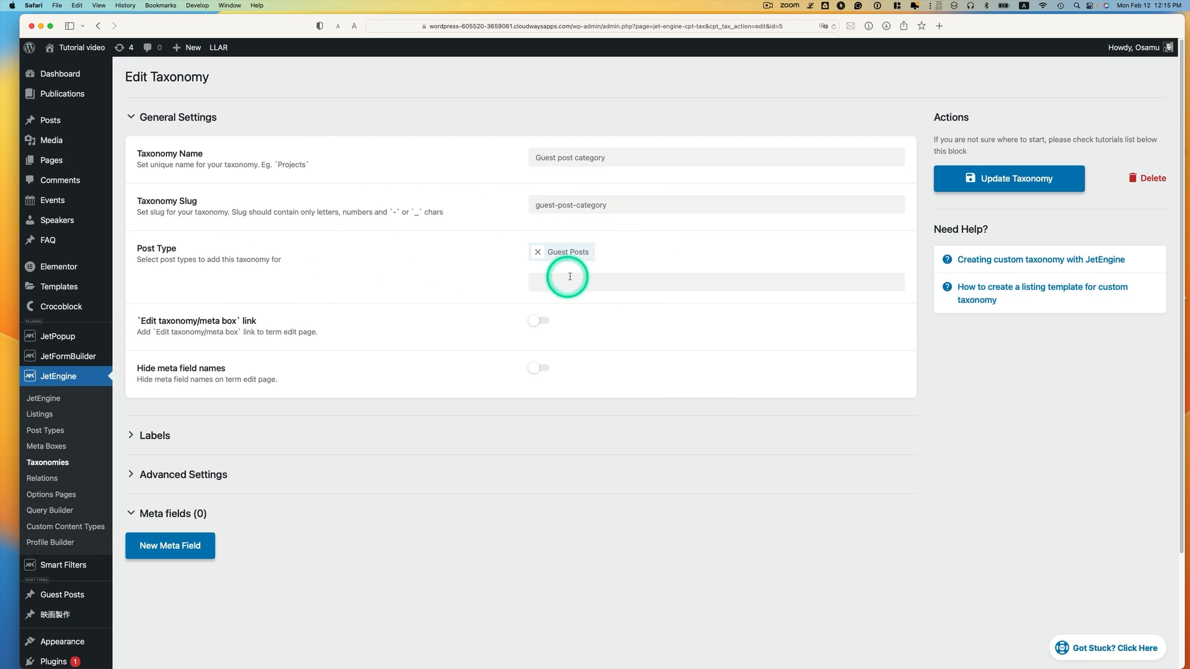
click(538, 252)
click(612, 254)
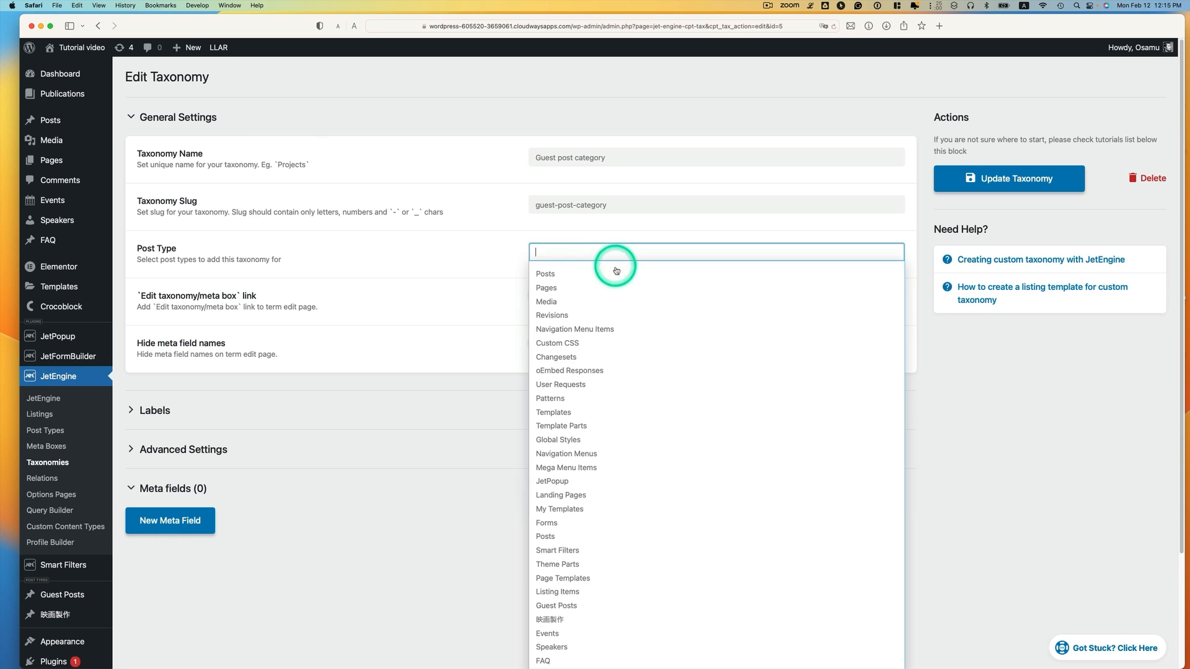
scroll(597, 393, down, 5)
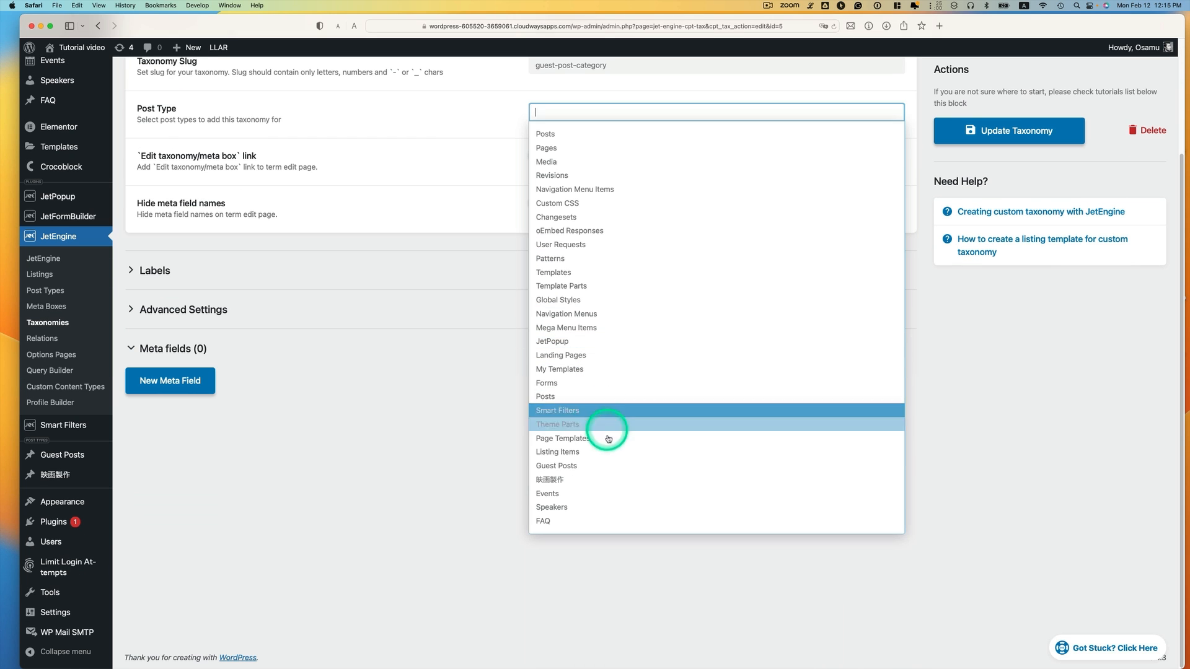
click(570, 466)
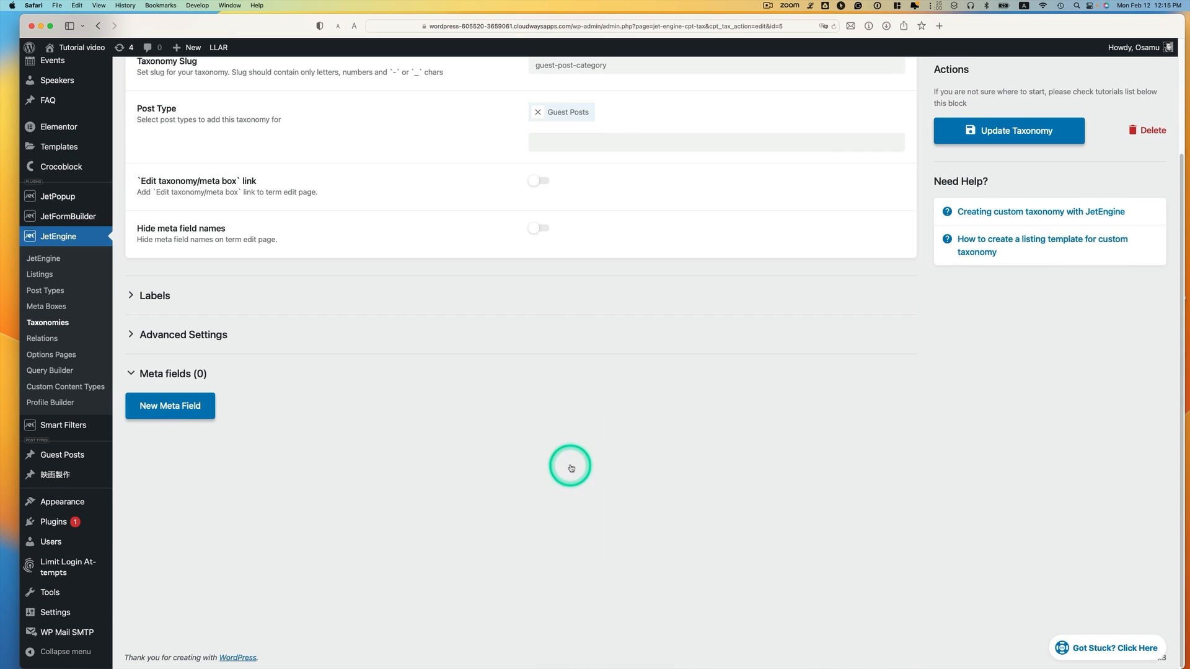
Enable Hierarchical in the taxonomy's advanced settings and update the taxonomy
scroll(565, 156, up, 5)
click(156, 481)
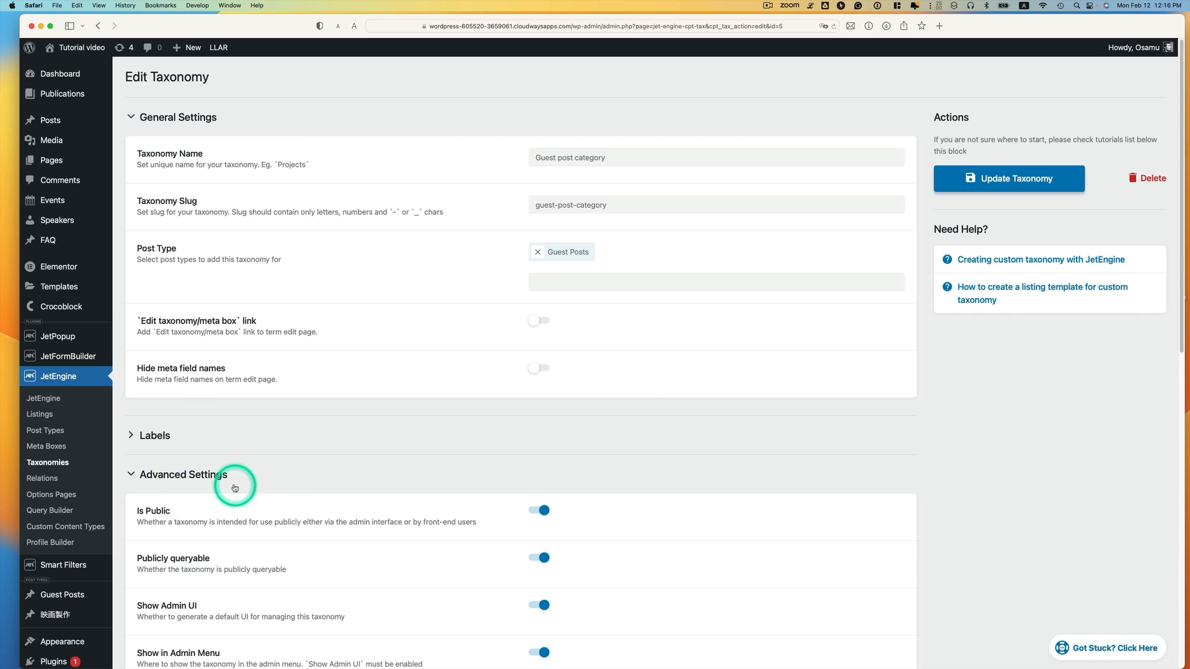
scroll(233, 486, down, 20)
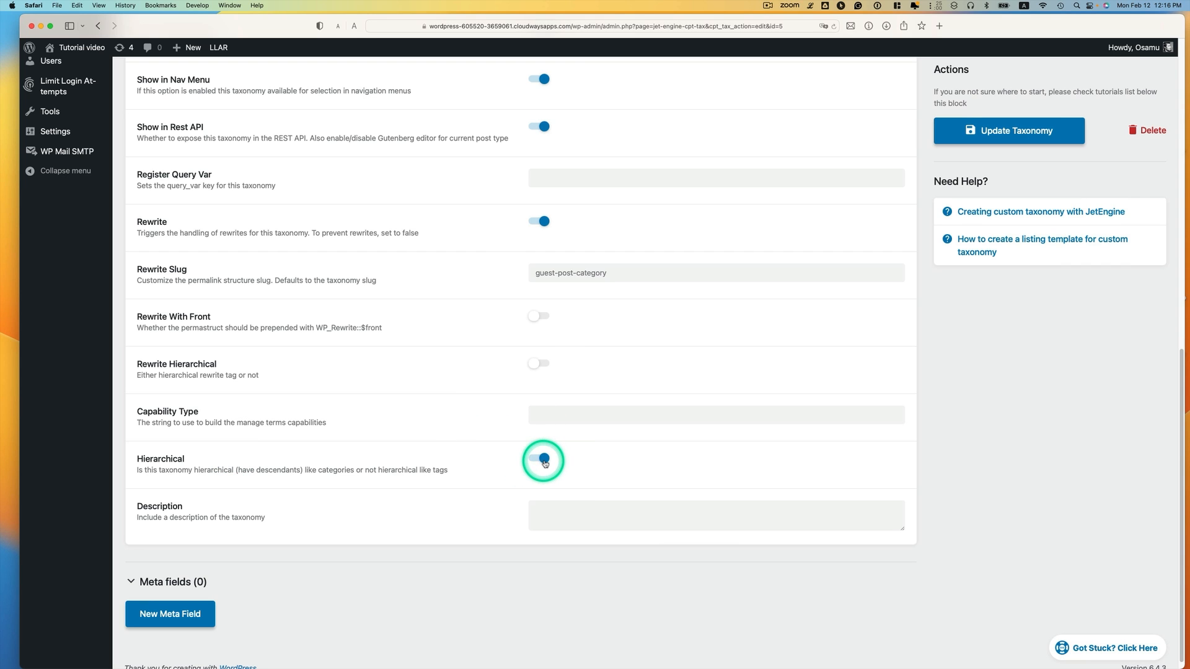
click(992, 130)
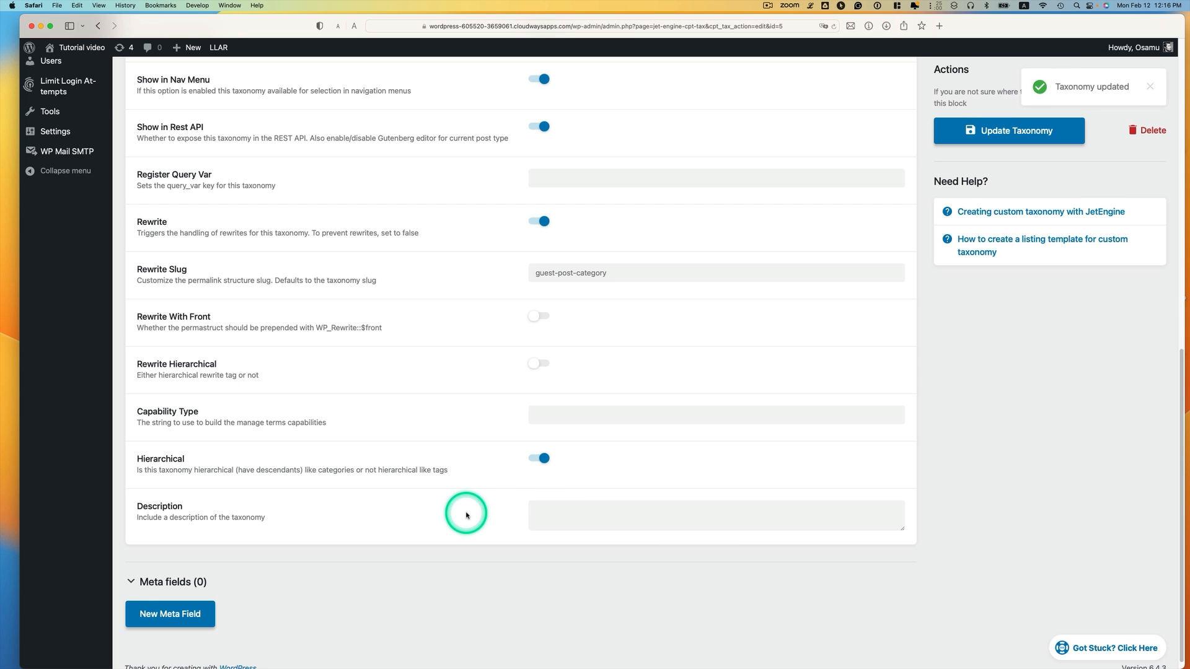
scroll(466, 515, up, 10)
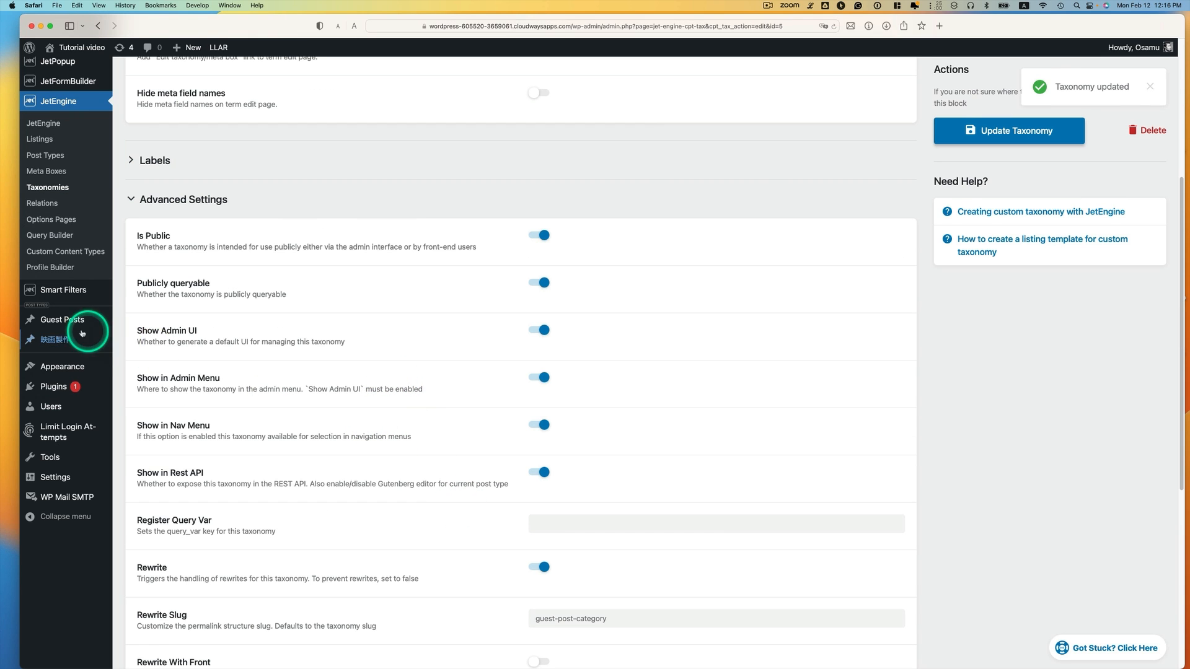
Add an 'IT security' term (slug it-security) to Guest post category
mouse_move(57, 324)
click(171, 353)
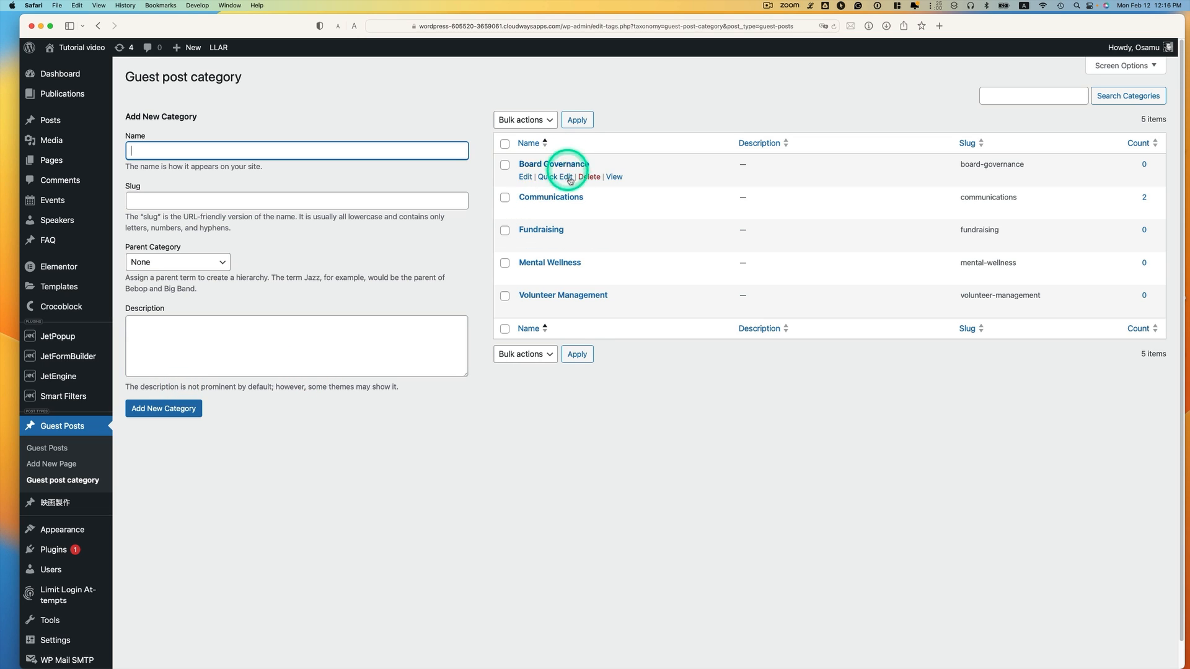
mouse_move(583, 186)
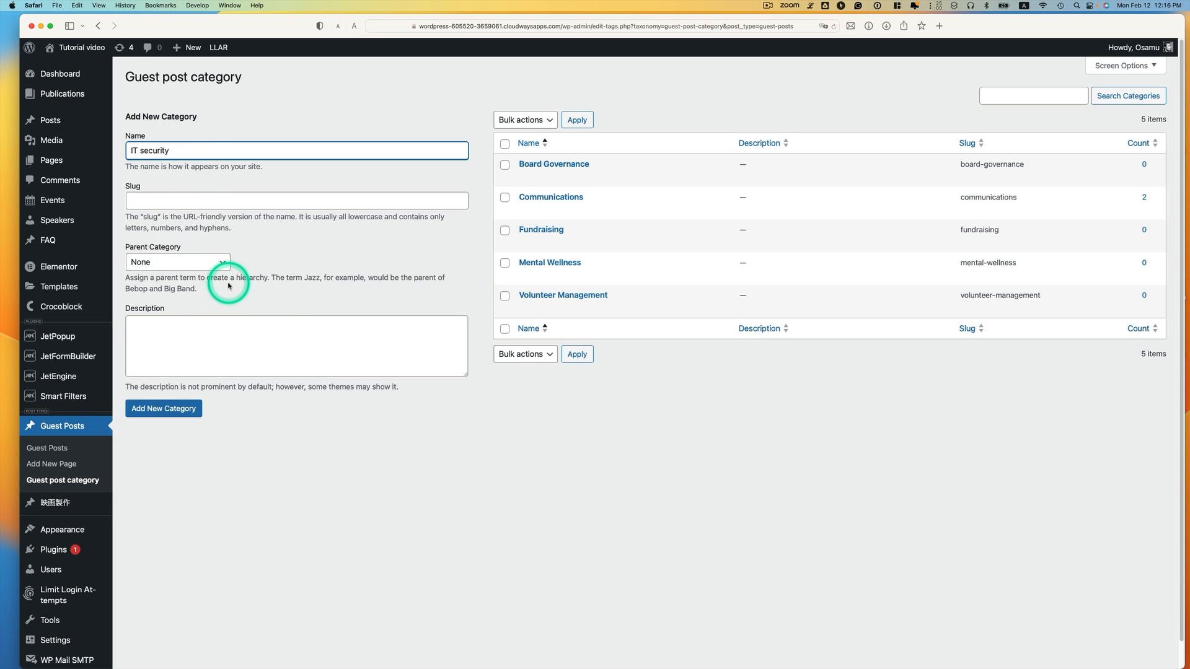
click(289, 200)
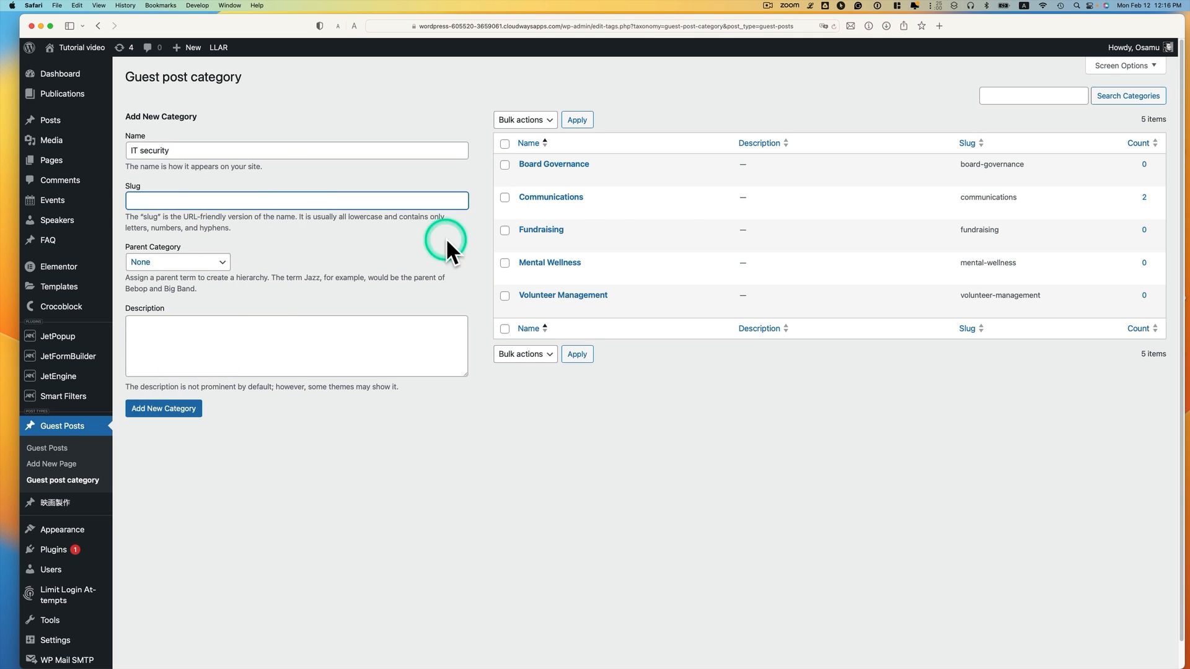
click(164, 408)
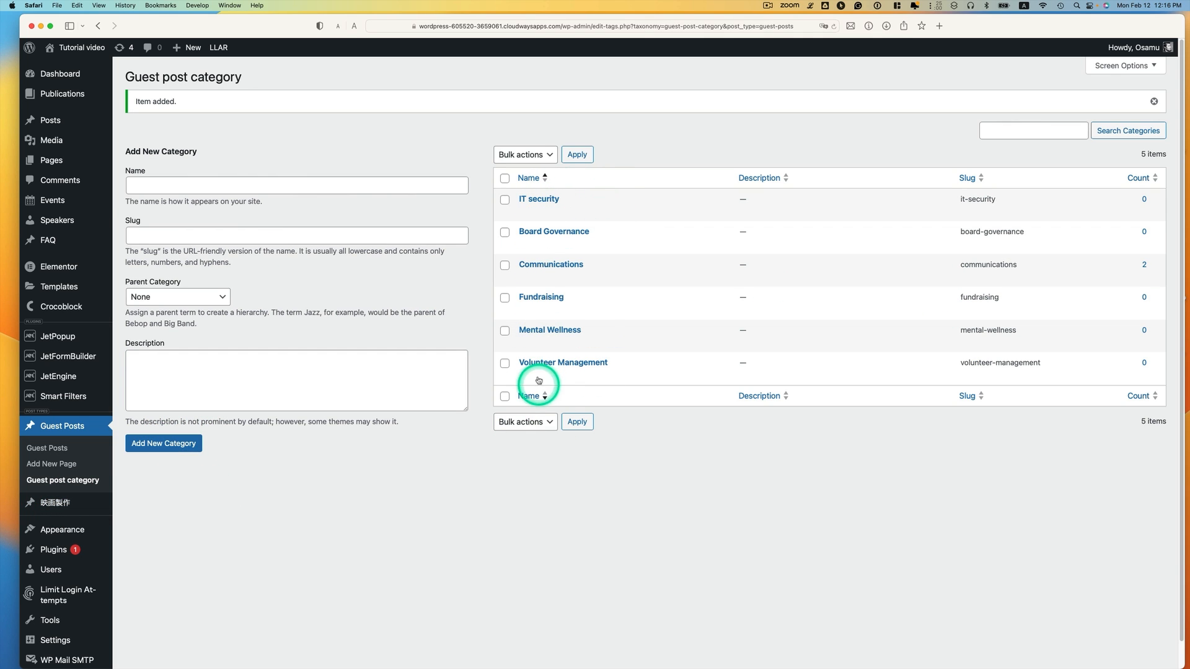
mouse_move(566, 302)
mouse_move(43, 362)
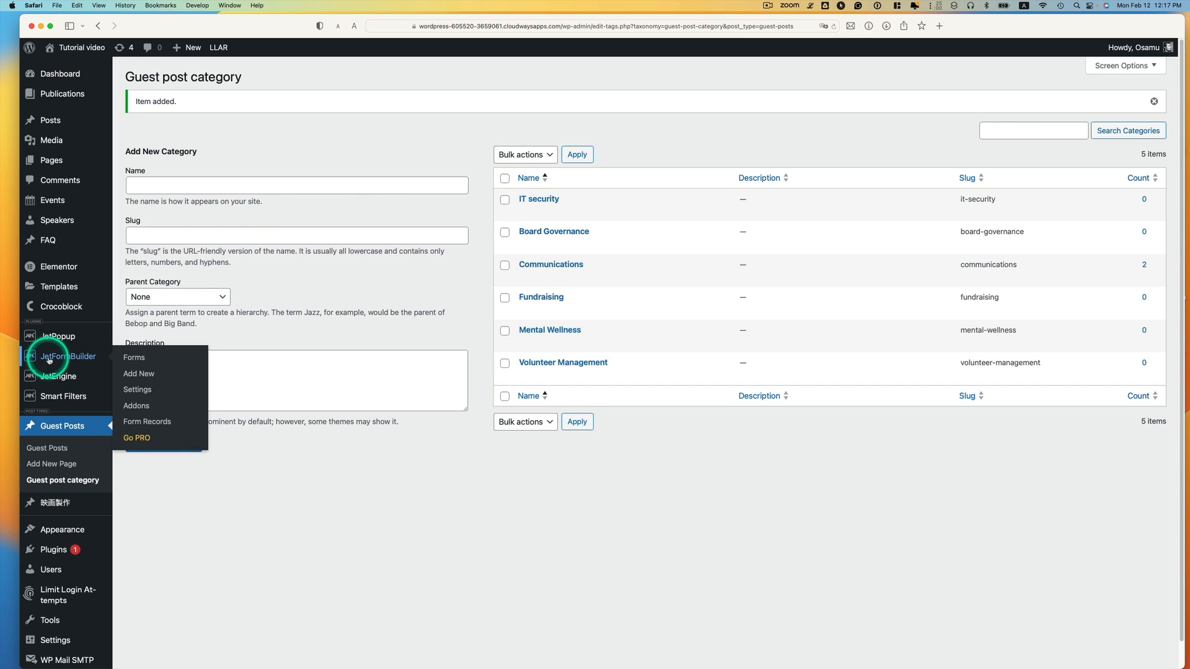
Create a new JetFormBuilder form from the Insert Post pattern
click(159, 365)
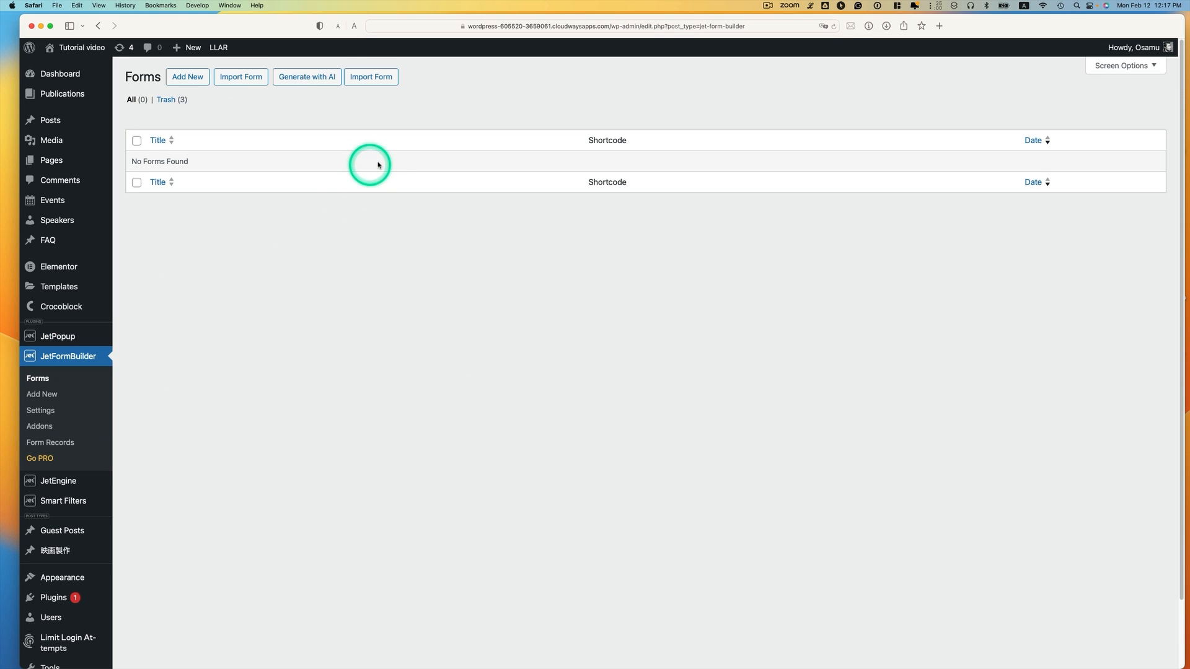
click(202, 86)
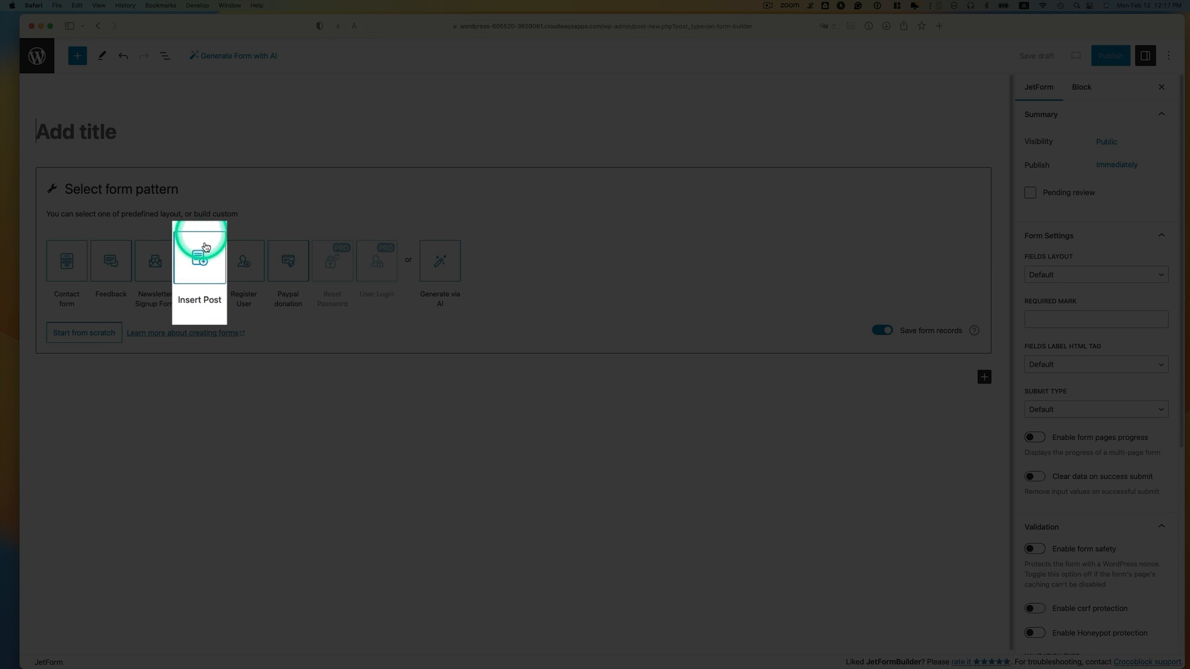
click(201, 264)
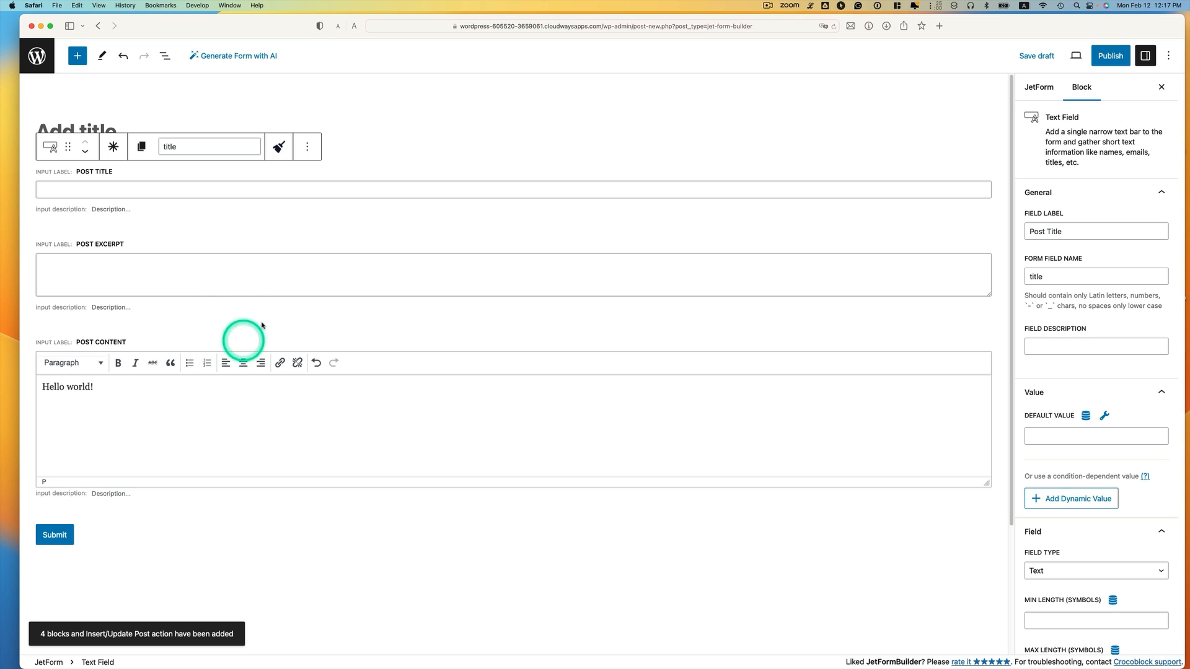
Delete the Post Excerpt field from the new form
click(367, 256)
click(303, 227)
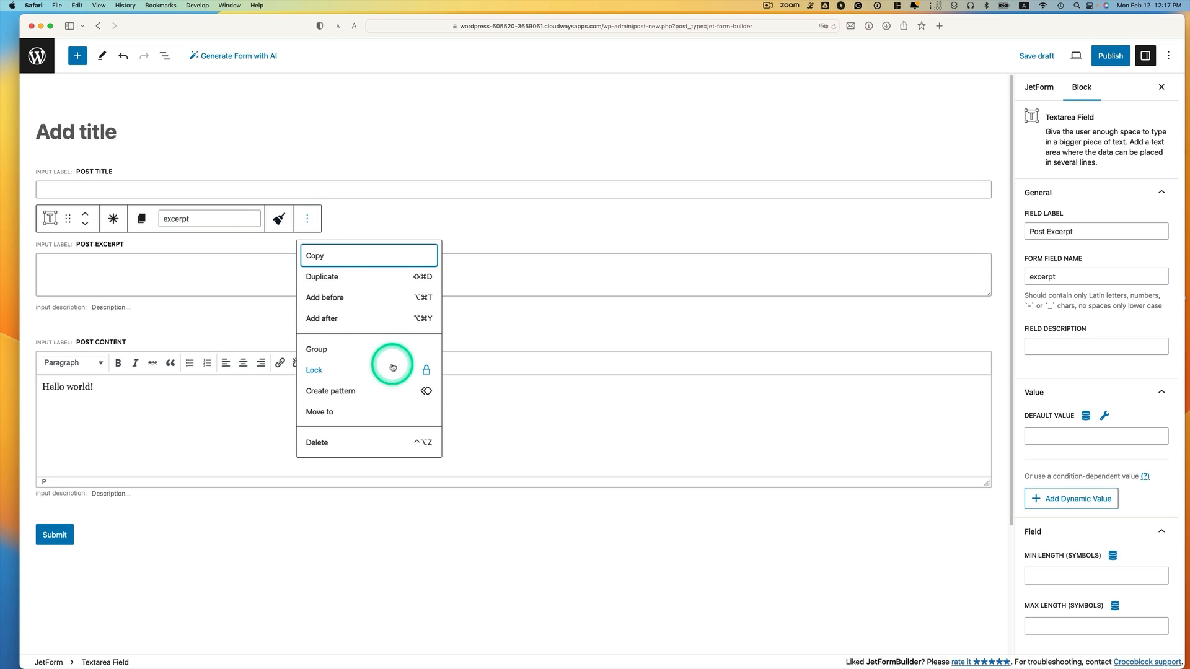
click(345, 443)
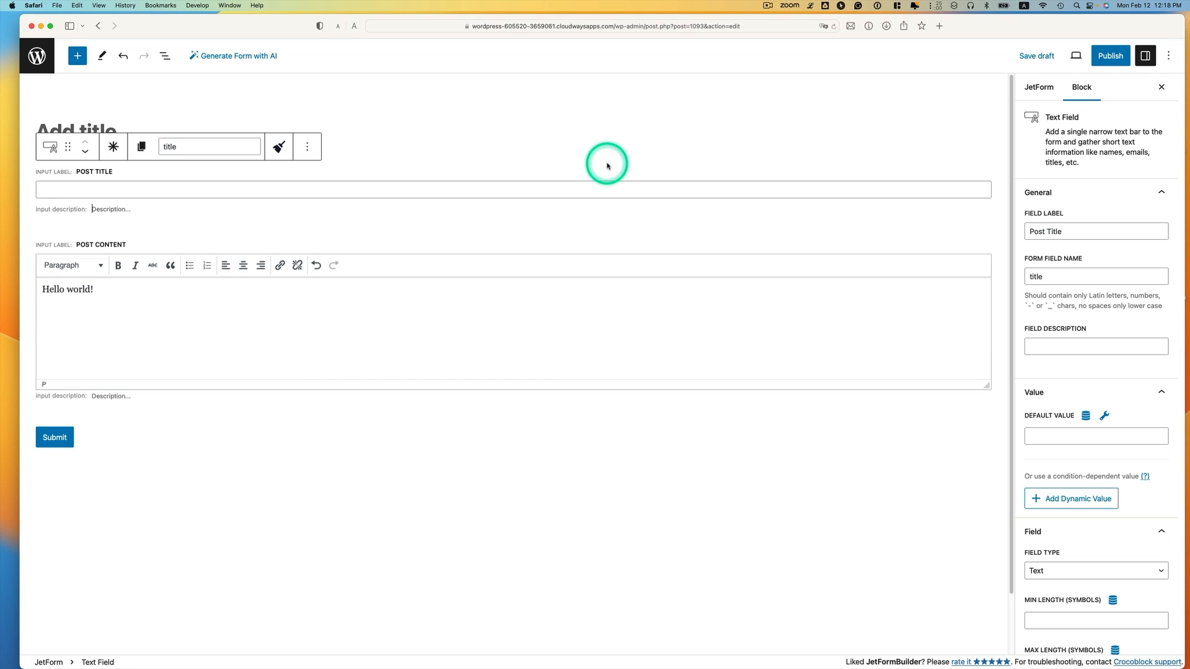
drag(1189, 149, 964, 49)
click(306, 461)
click(470, 102)
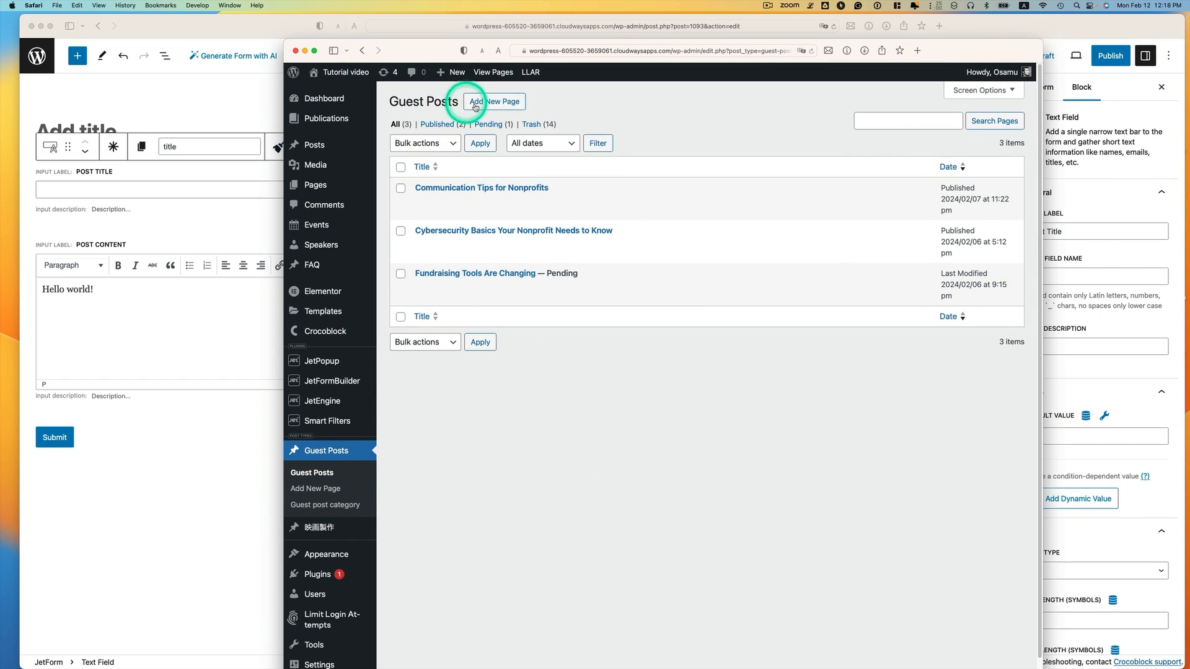
click(469, 175)
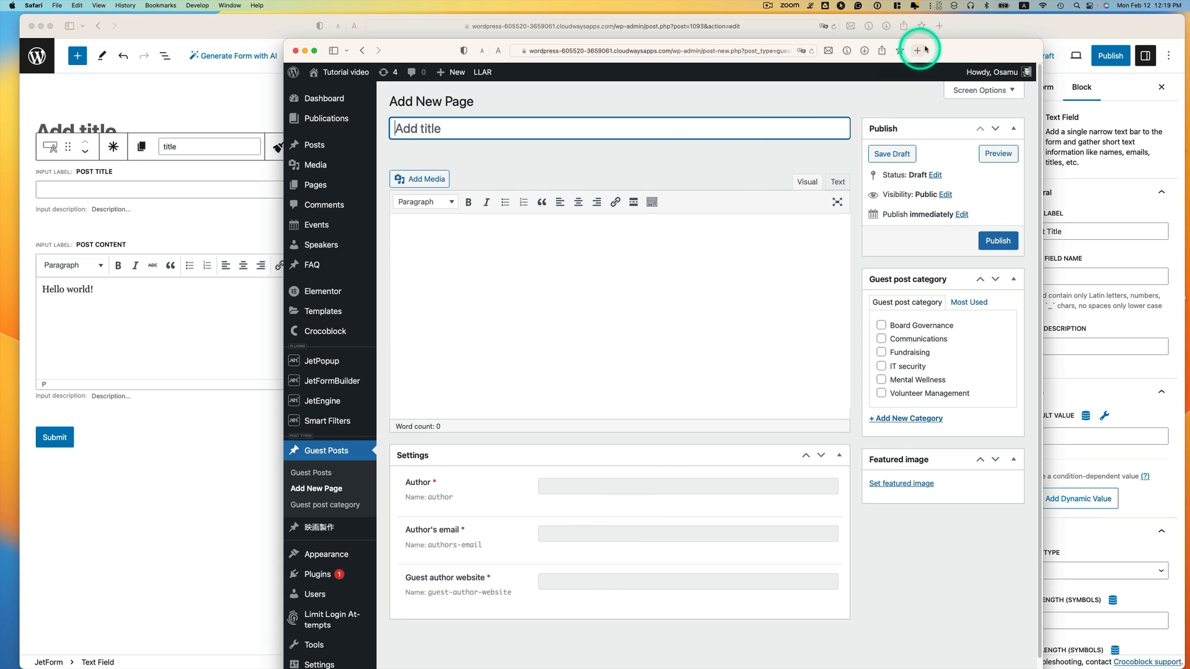
drag(959, 52, 967, 55)
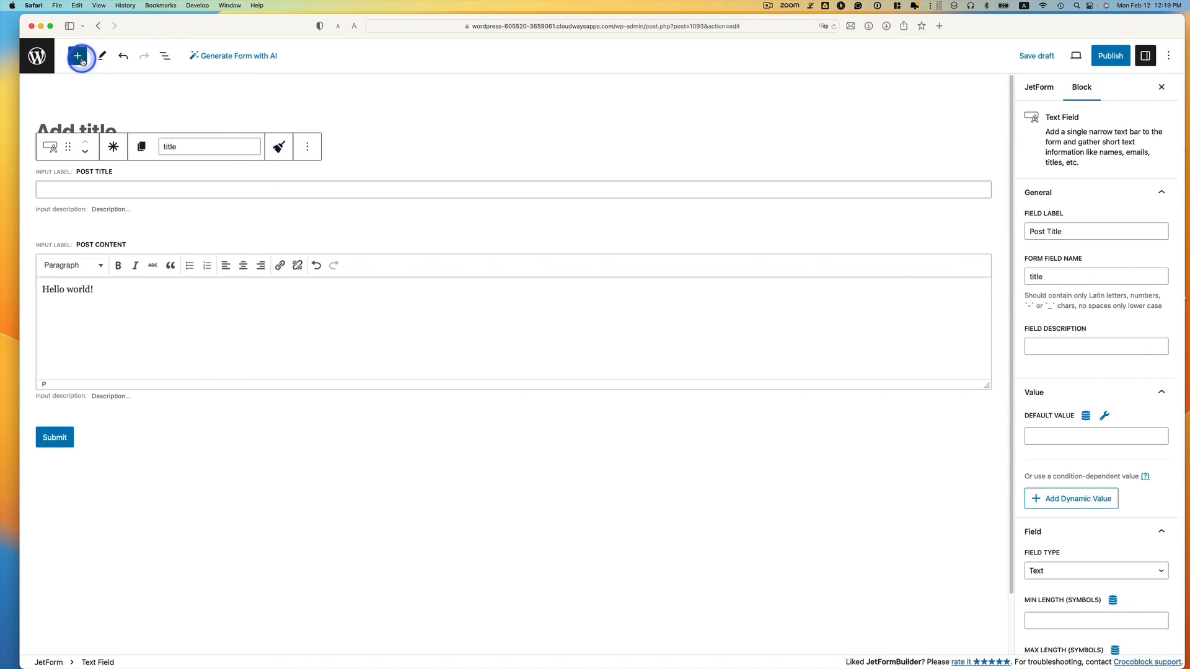
Add an Author text field named author below Post Content
click(77, 55)
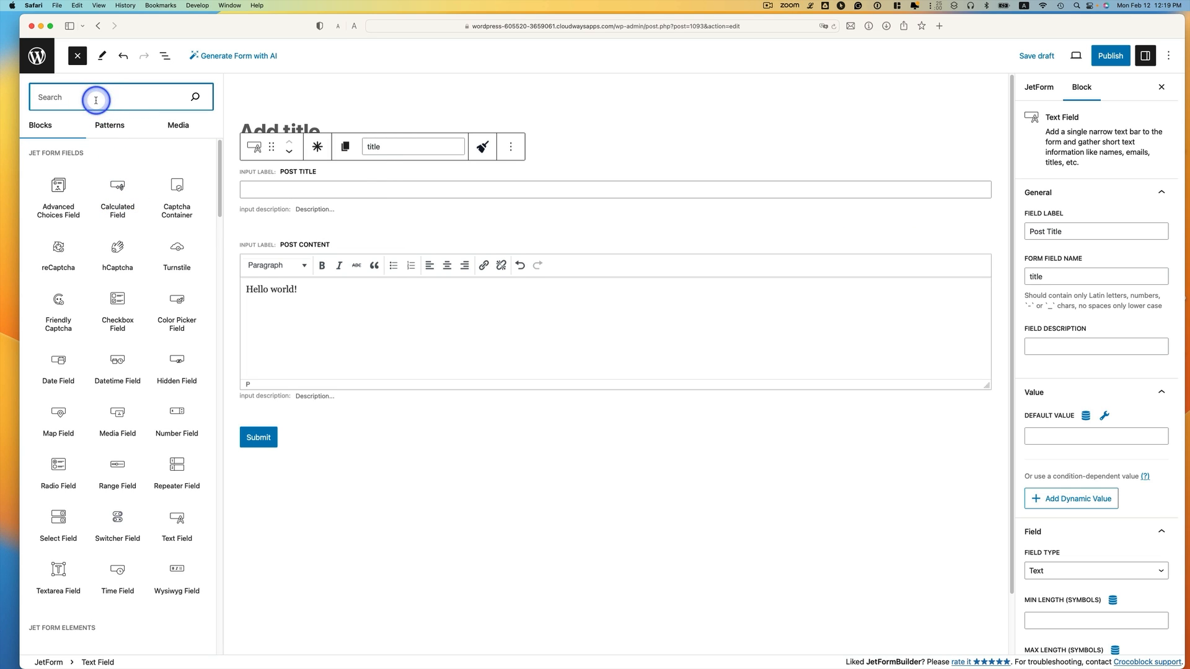
text(tex)
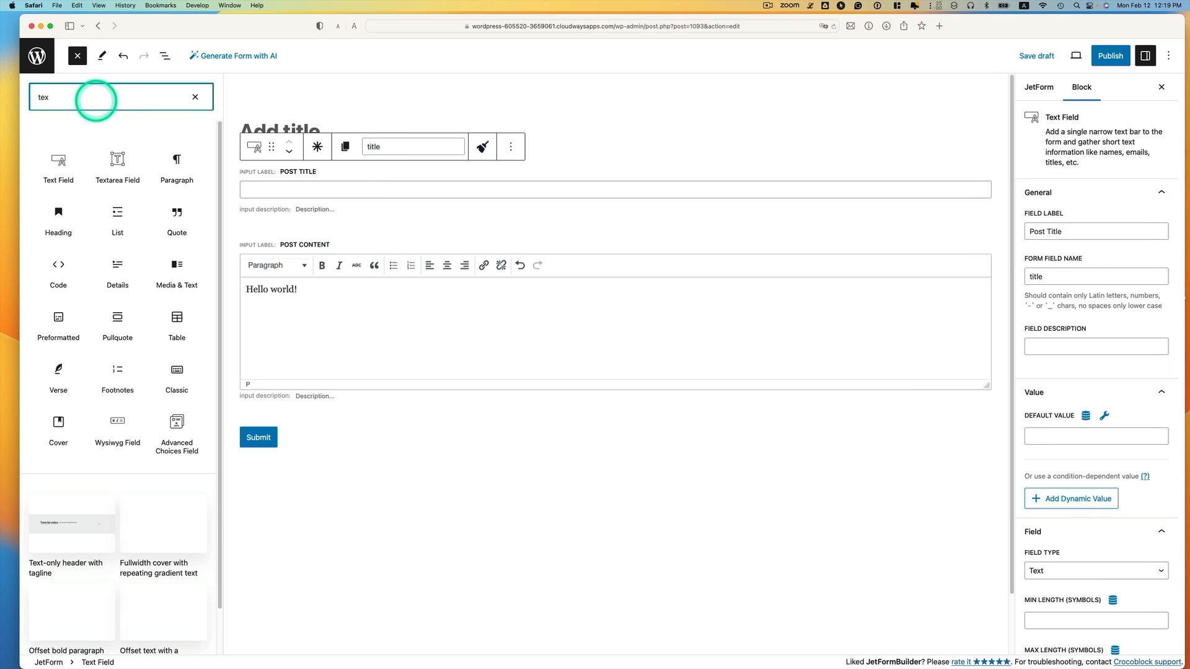
drag(55, 156, 292, 428)
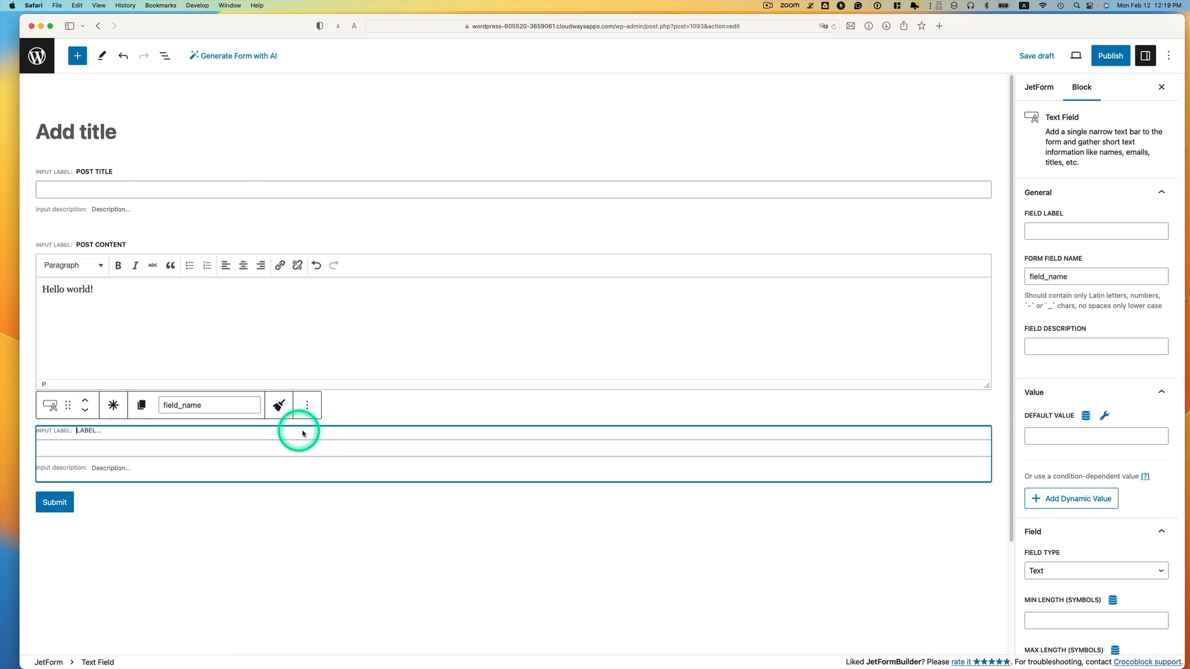
click(1052, 233)
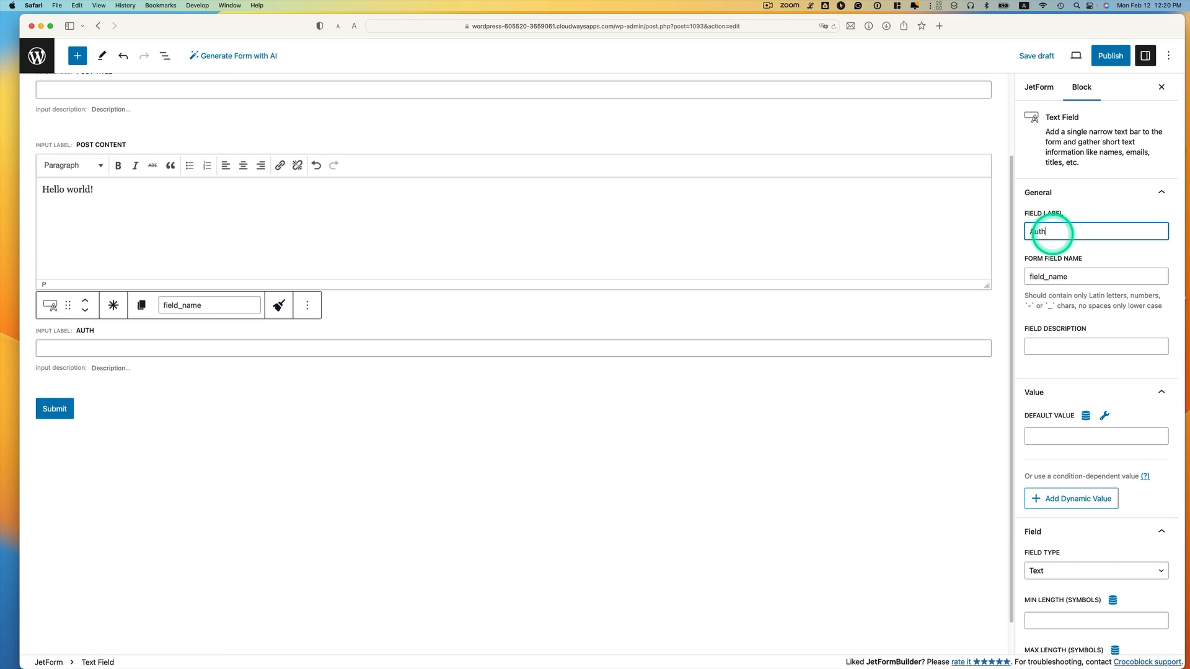
click(1080, 270)
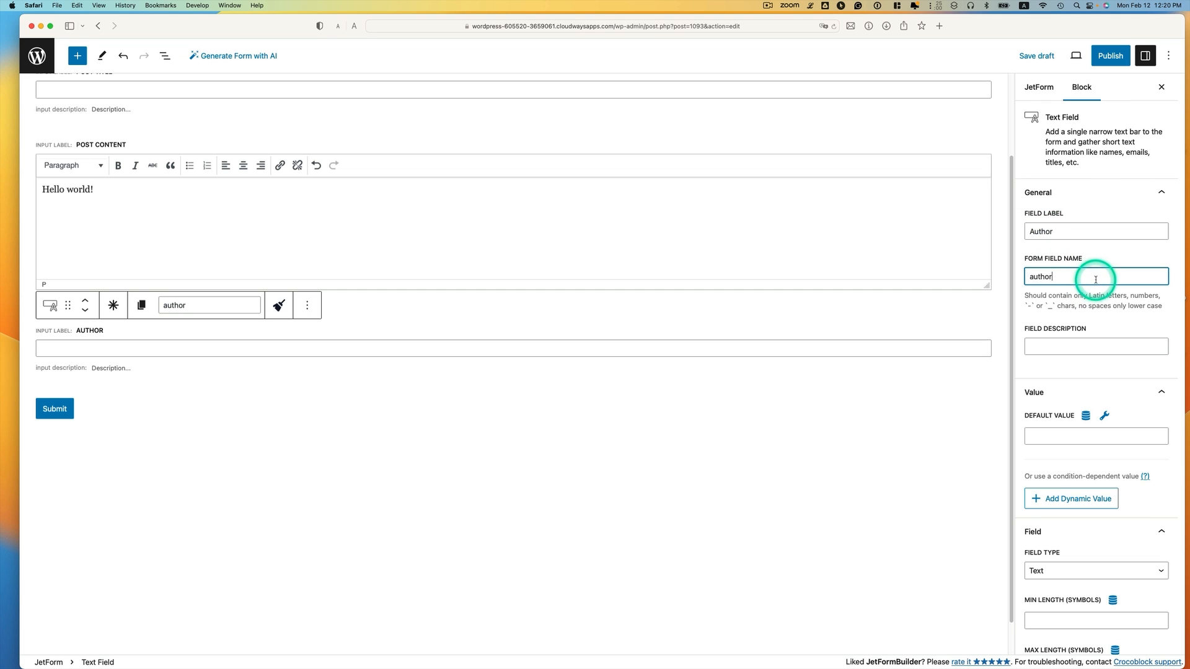
scroll(1035, 496, down, 1)
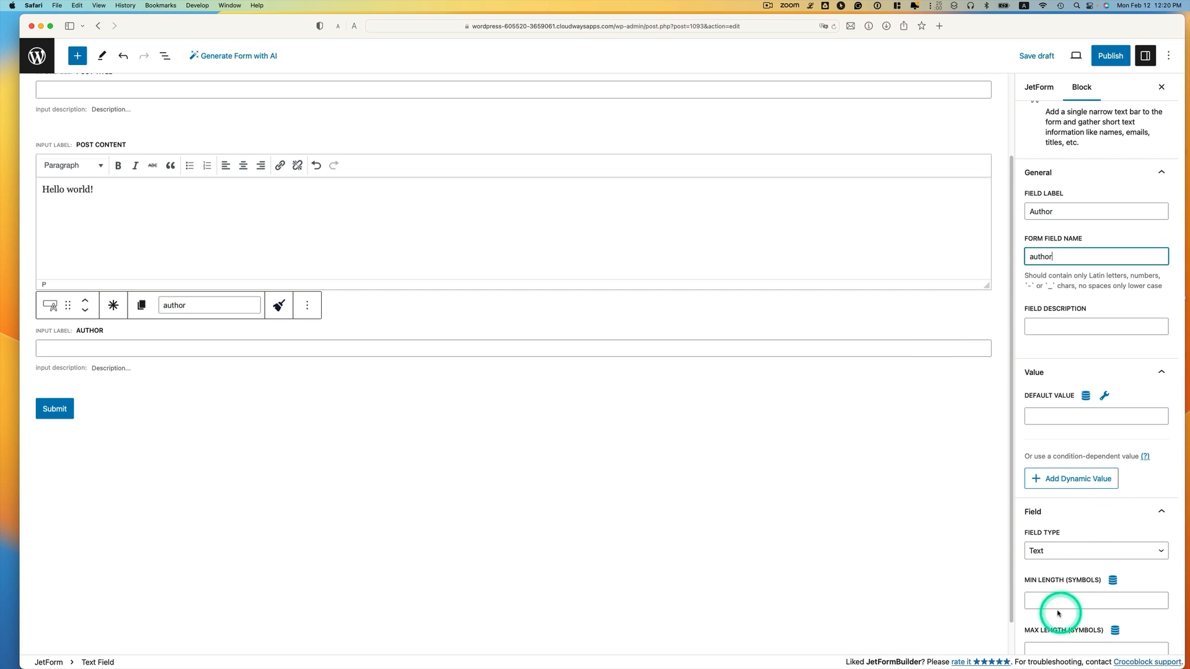
click(1053, 551)
click(1048, 548)
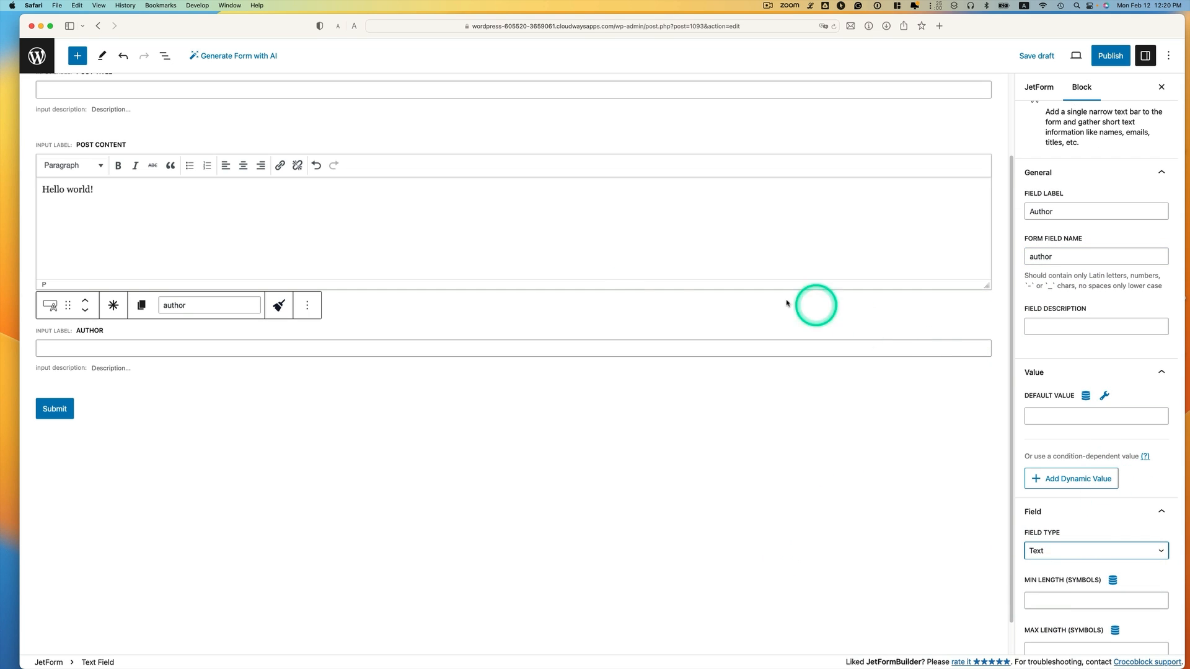
Add an Author email field named author_email with Email field type
click(77, 56)
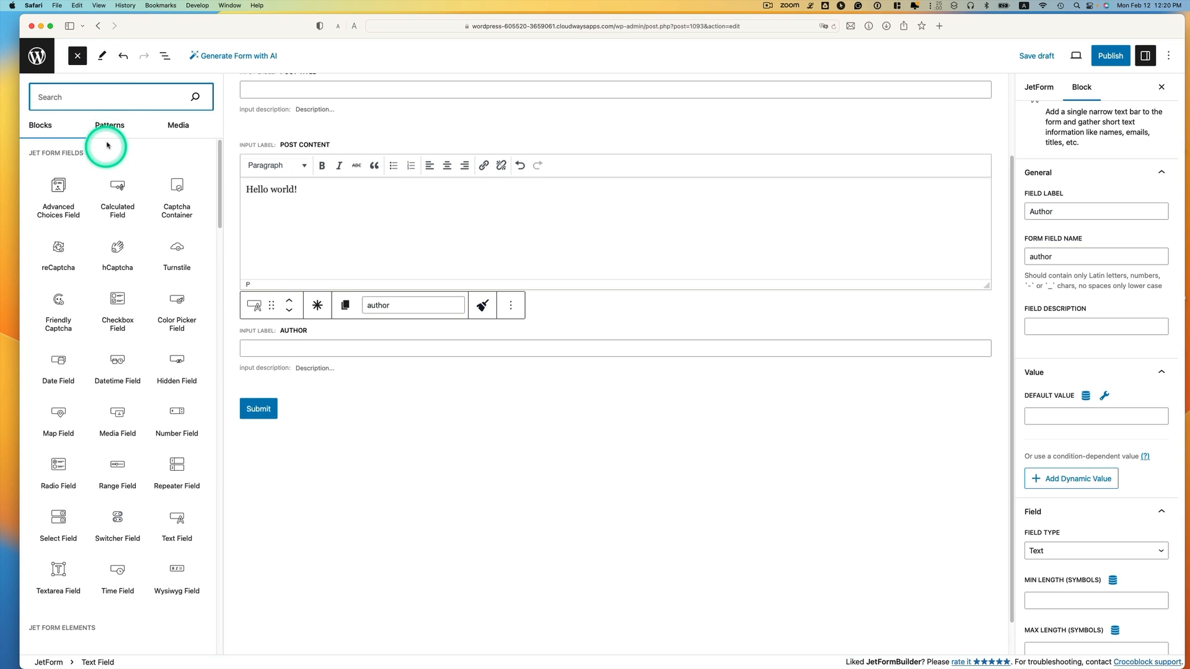
drag(50, 159, 300, 380)
click(1074, 233)
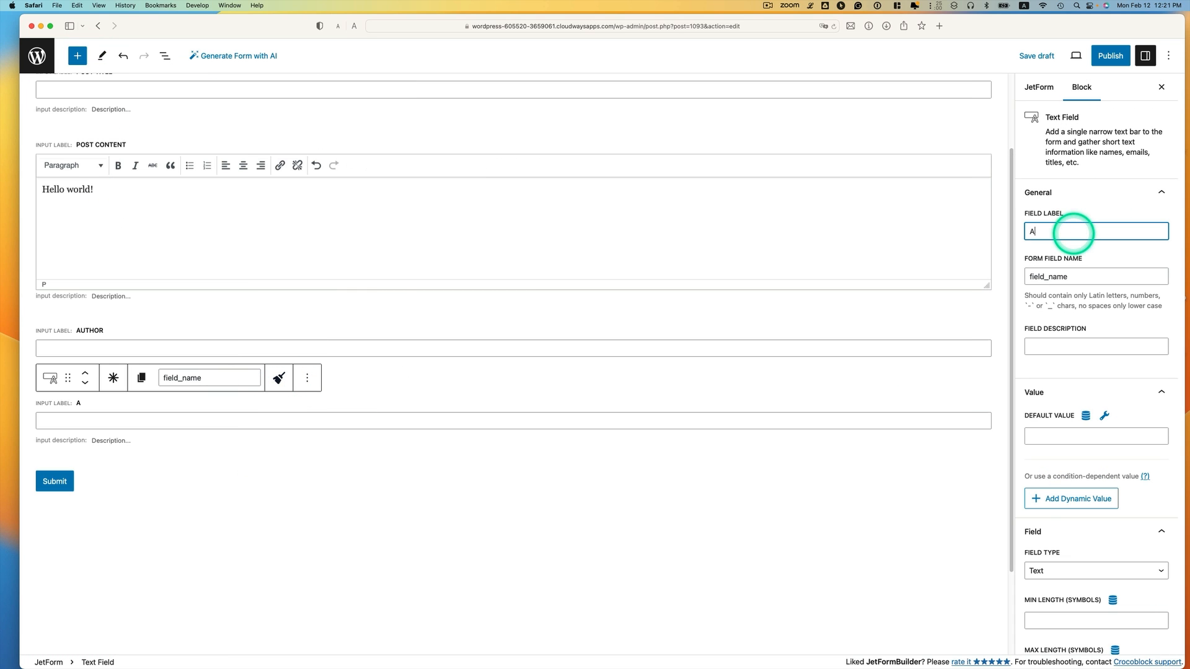
click(1104, 277)
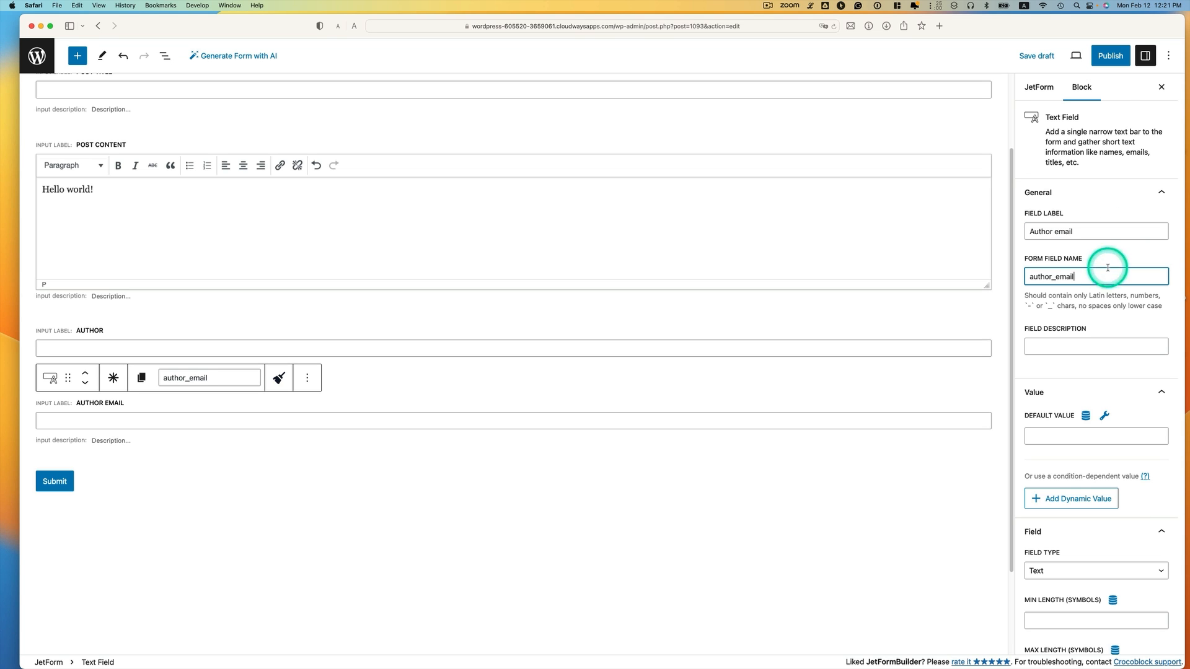
click(1063, 570)
click(1065, 578)
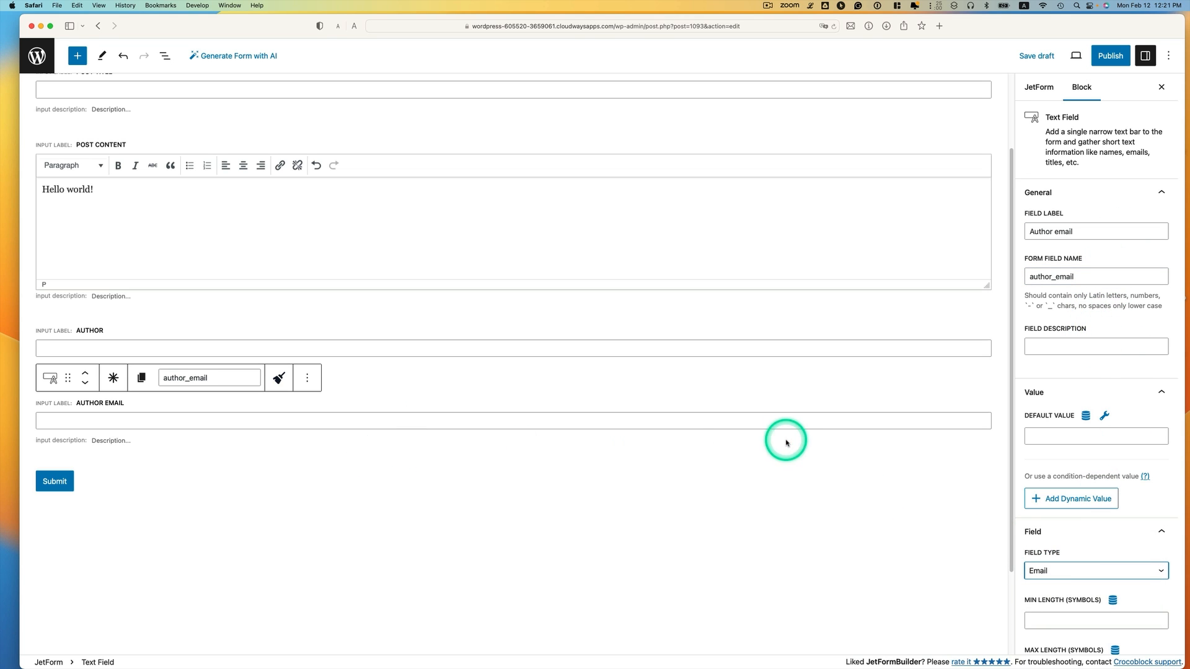
click(77, 60)
Add an Author website text field named author_website with Url field type
text(text)
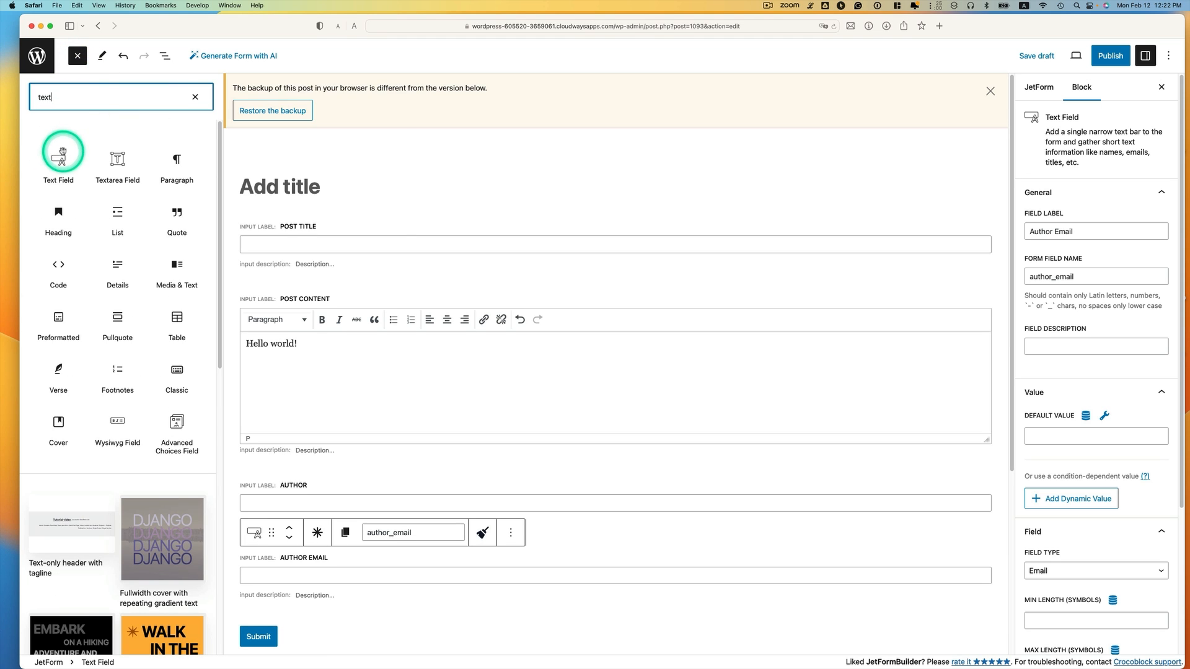
drag(58, 159, 368, 600)
scroll(419, 558, down, 1)
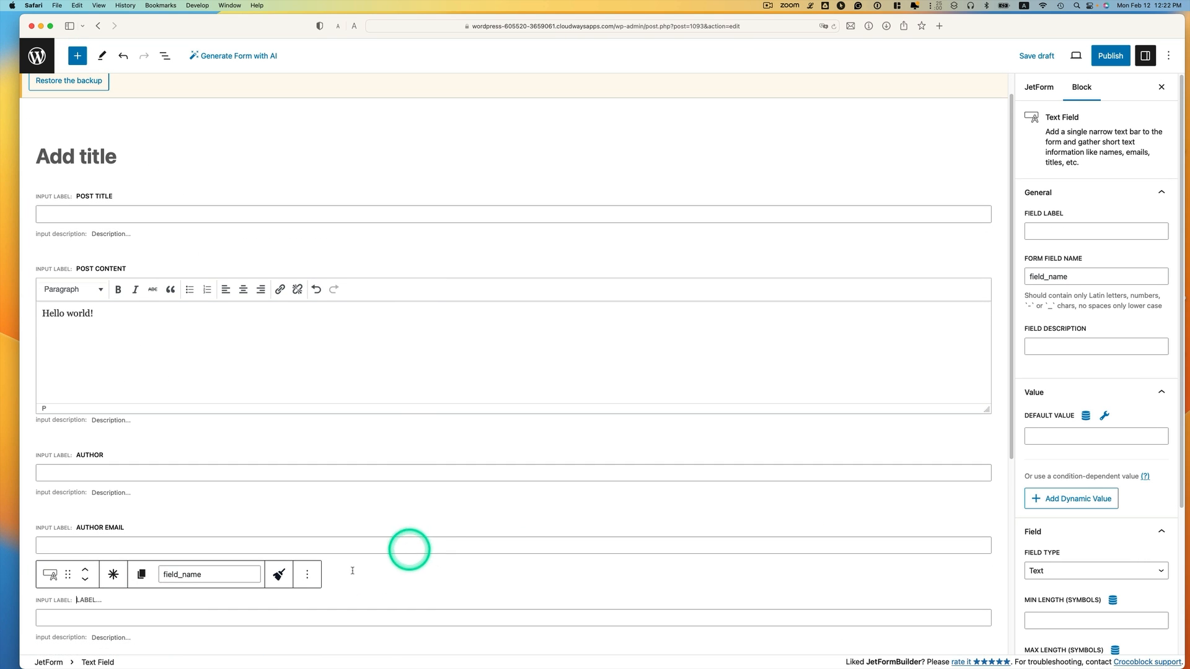
click(1049, 231)
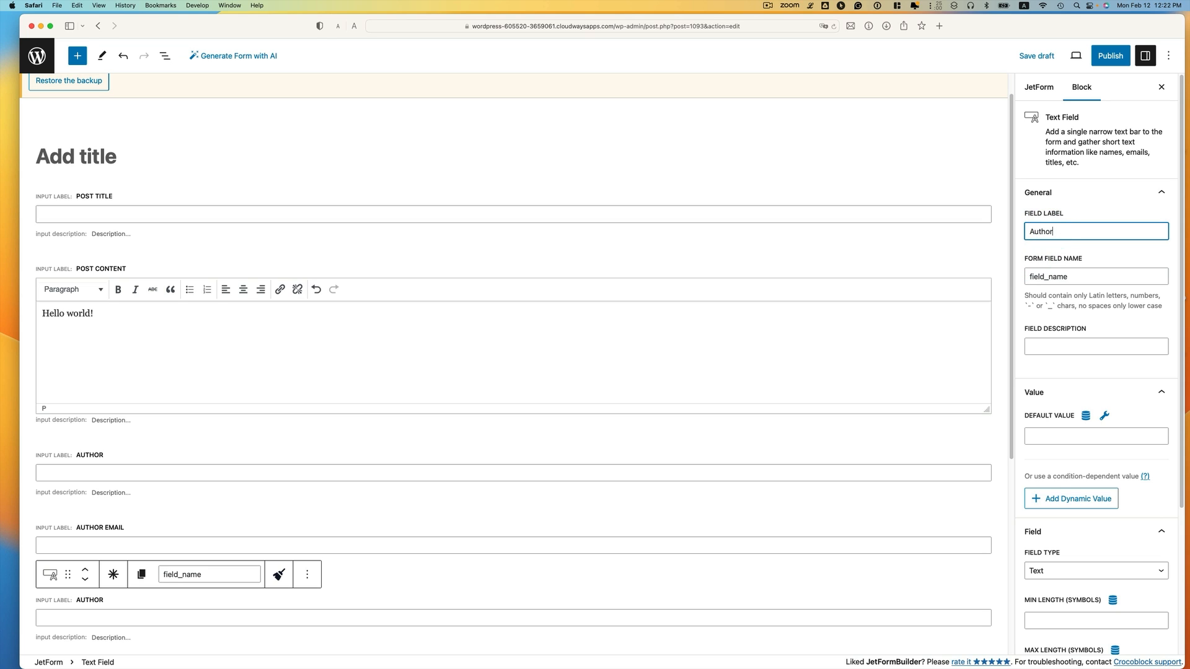
click(1083, 275)
scroll(1145, 396, down, 1)
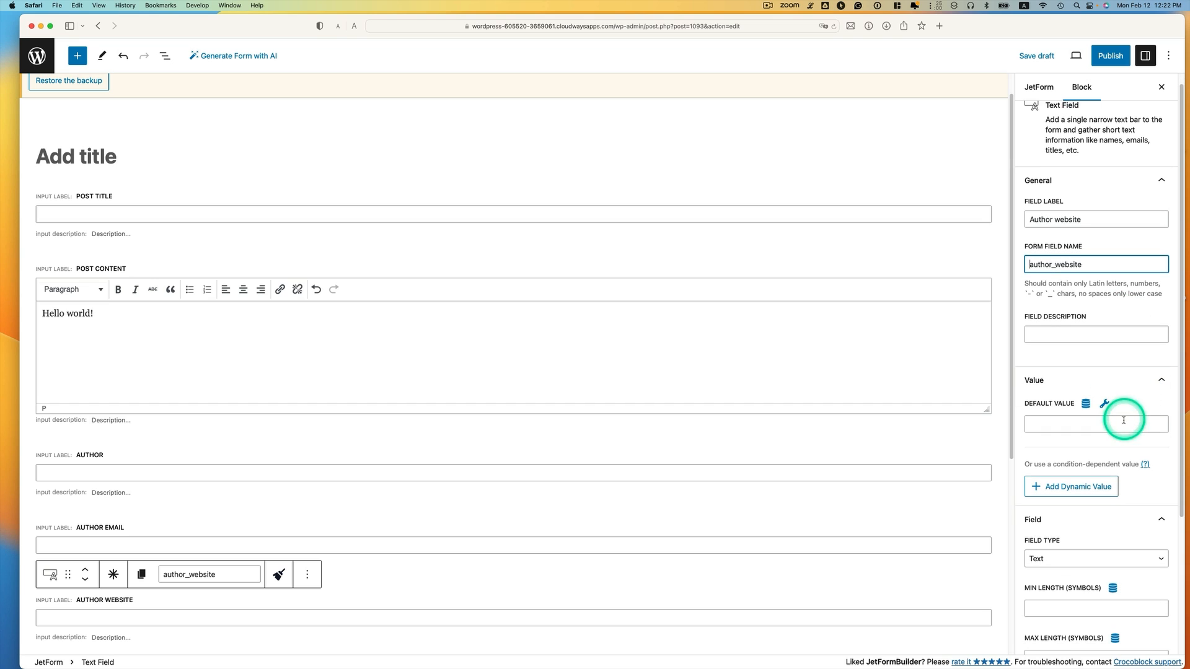
click(1066, 559)
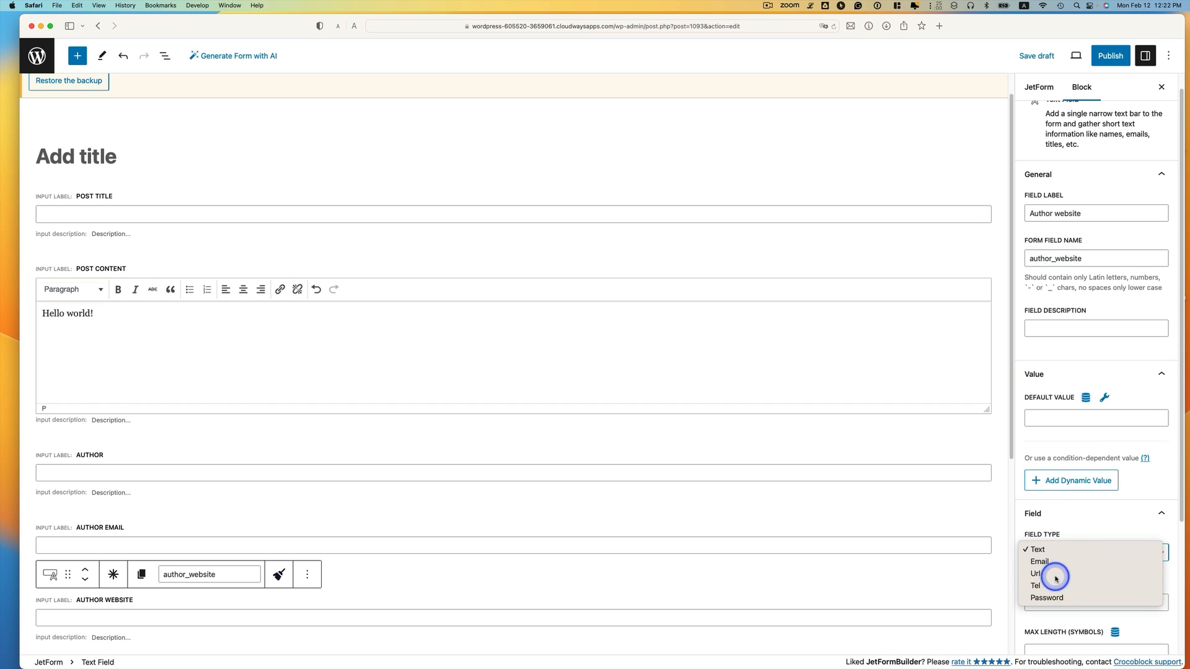
click(1056, 578)
scroll(682, 444, down, 2)
Publish the guest post form
click(1124, 57)
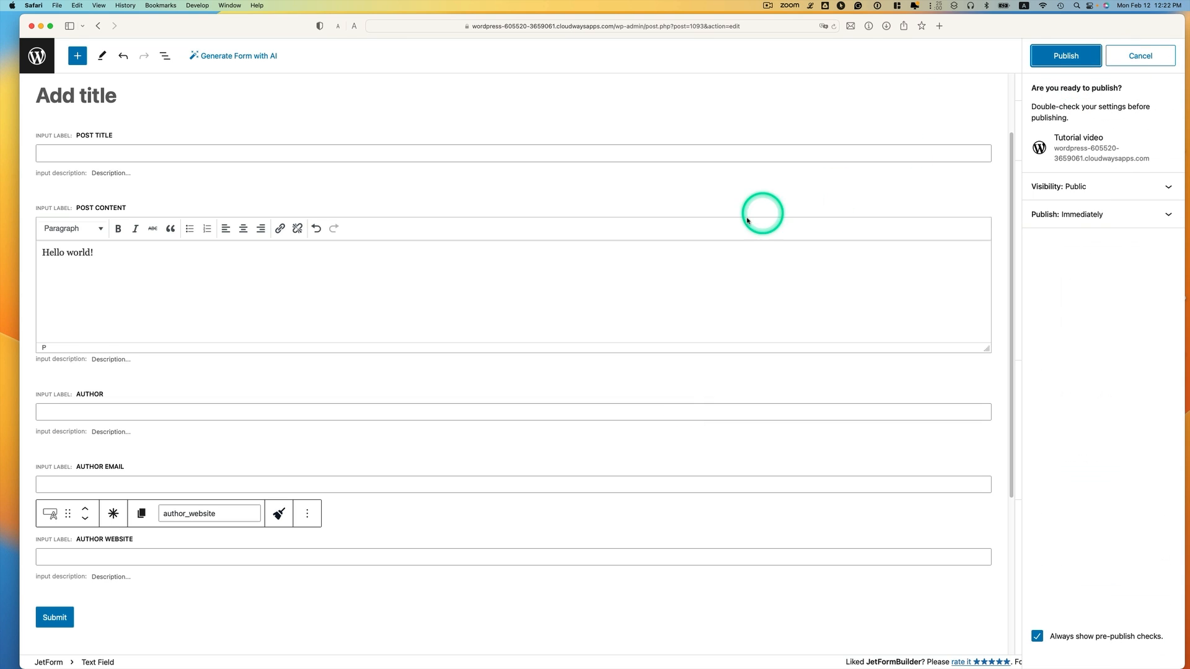
click(1062, 55)
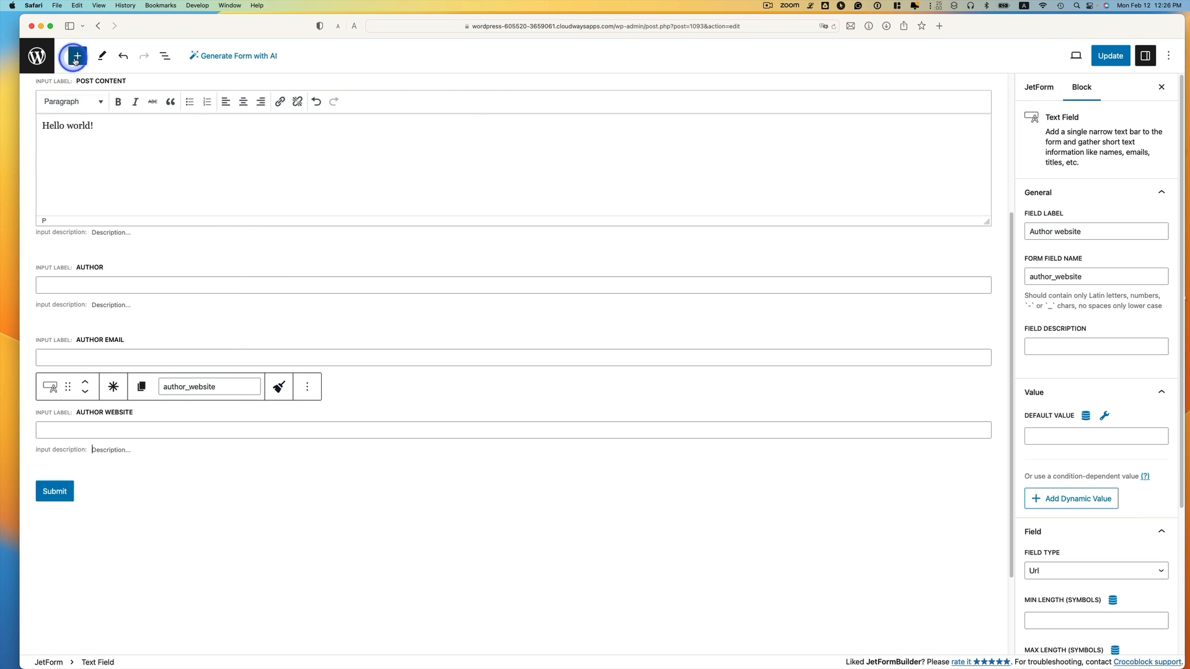
click(78, 56)
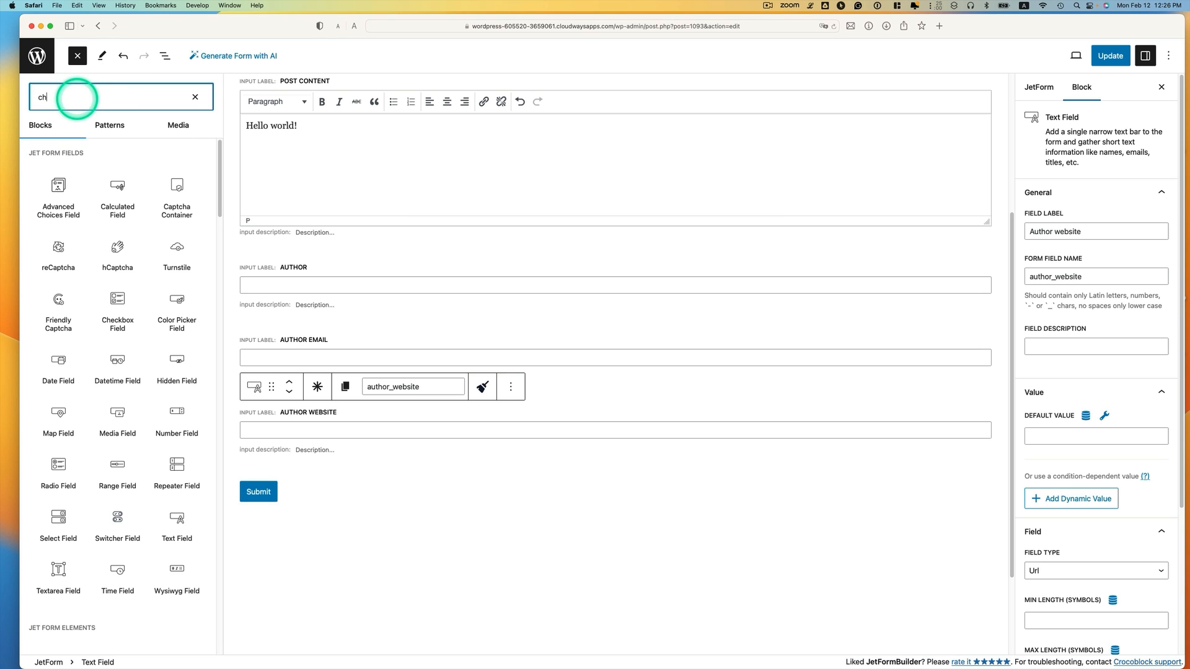
Add a required Checkbox Field filled with Guest post category terms
text(eck)
mouse_move(58, 160)
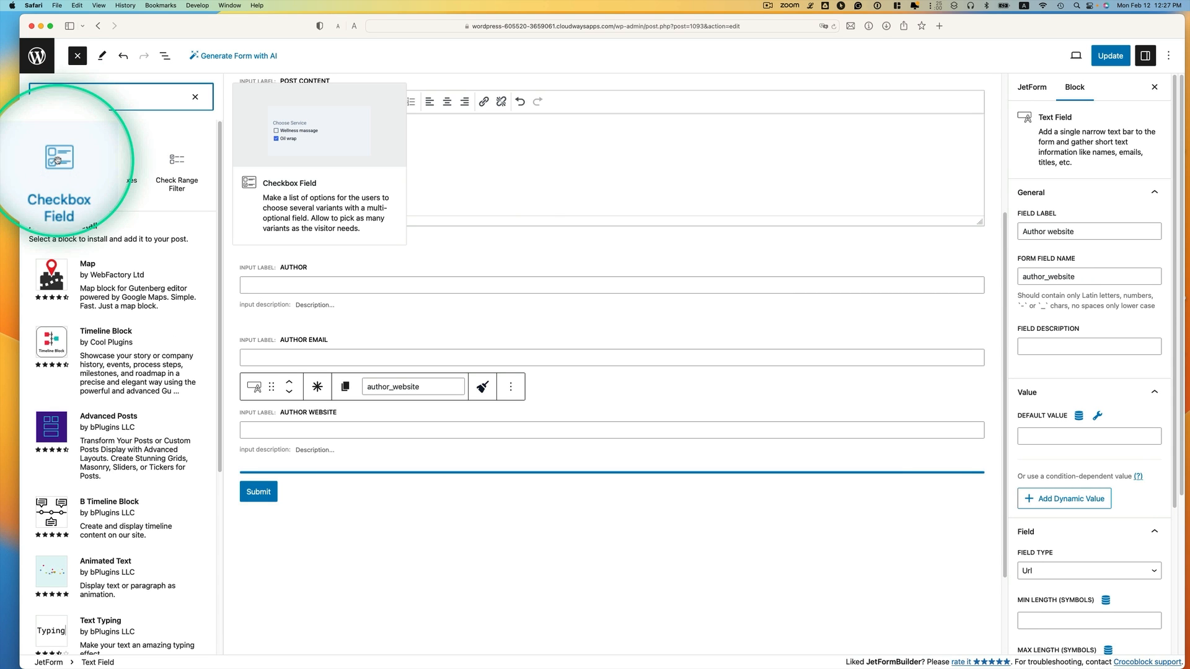
drag(58, 160, 296, 257)
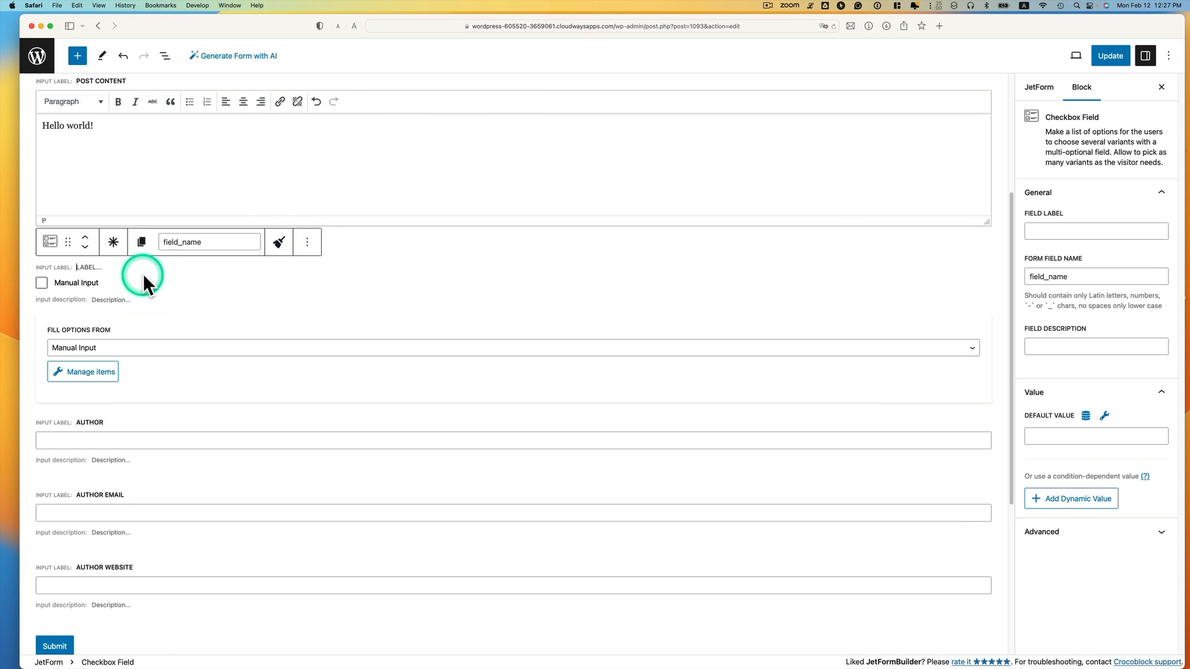
click(113, 244)
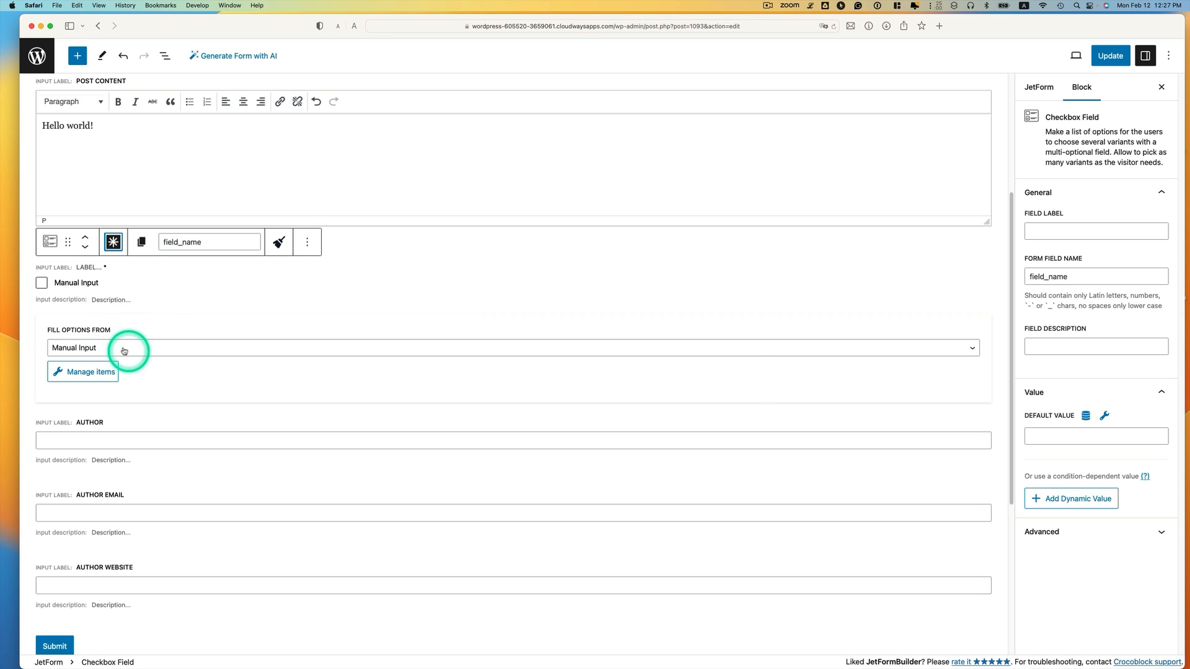
click(149, 348)
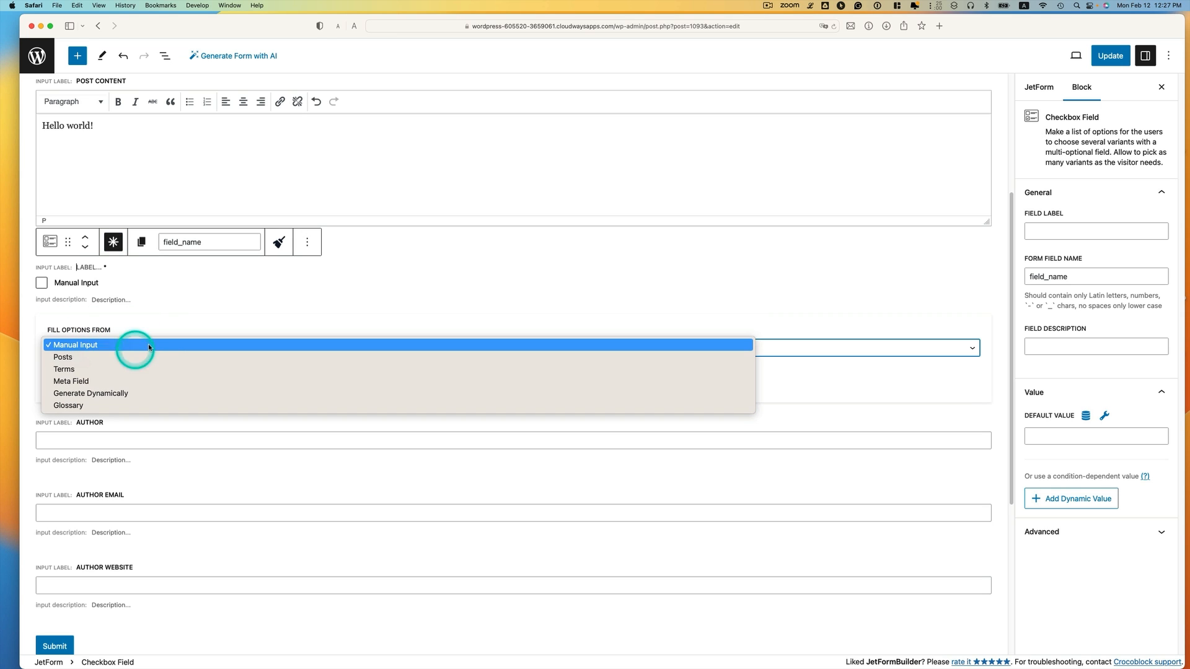
click(92, 371)
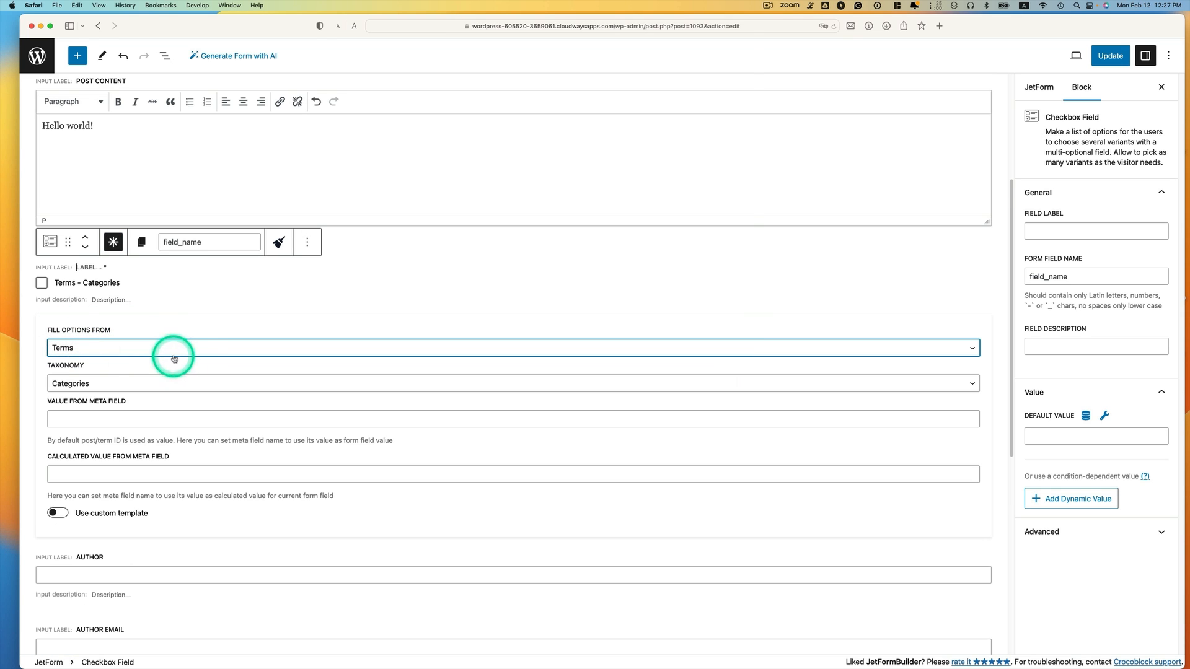
click(150, 383)
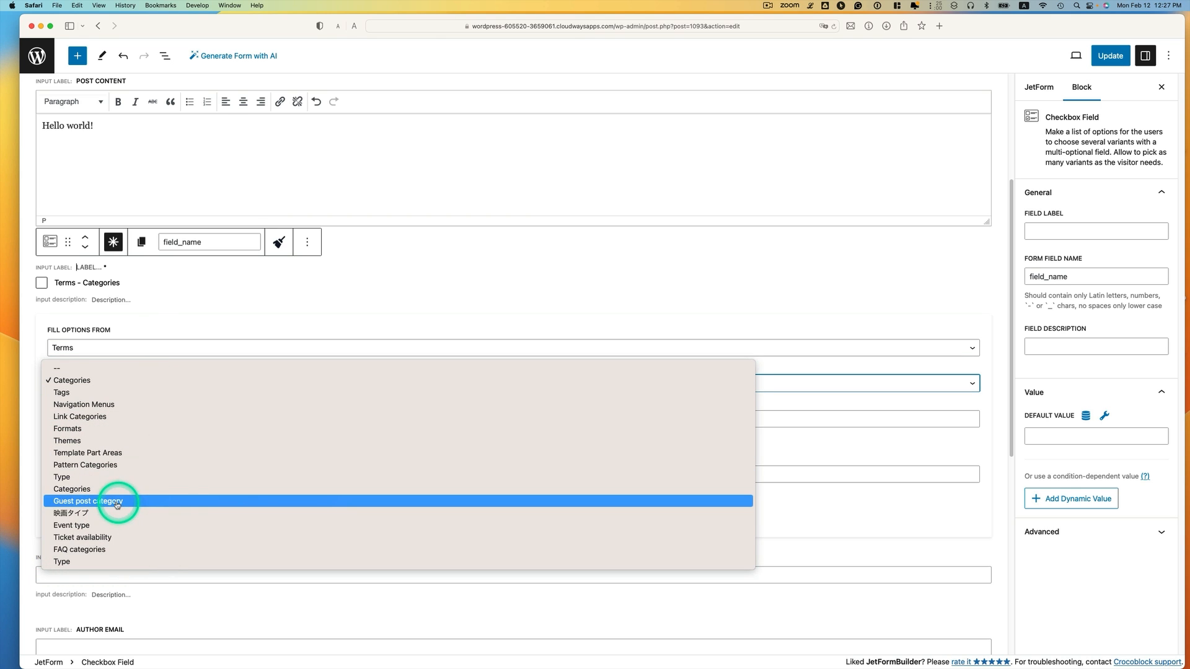
click(118, 502)
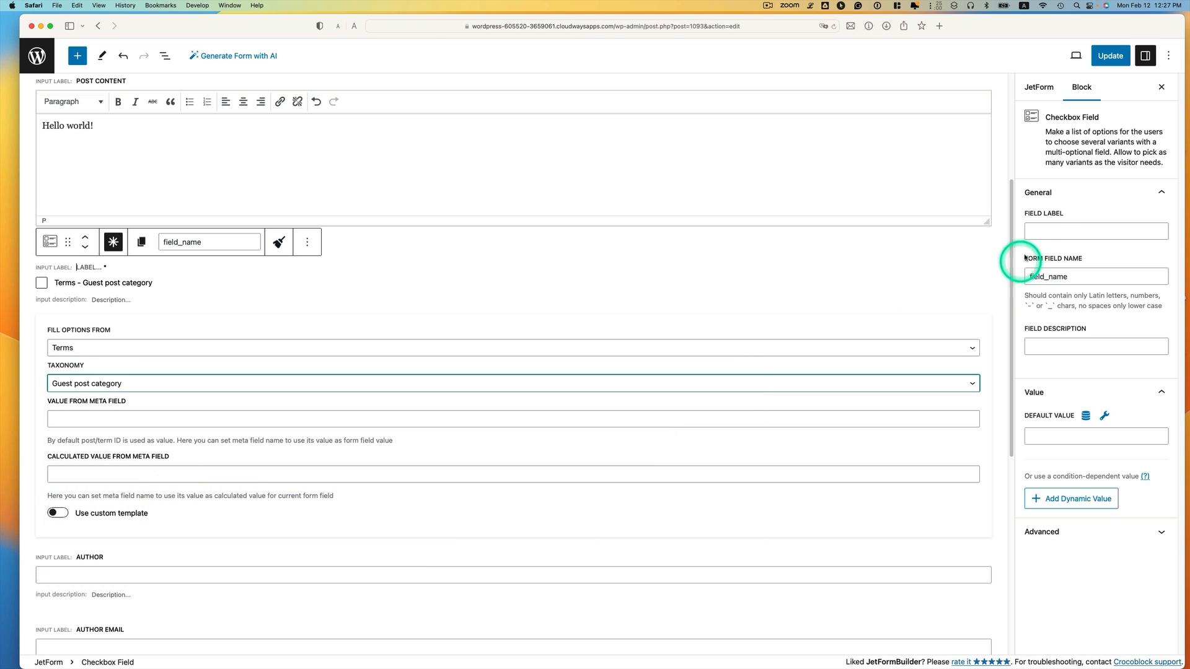
Label the checkbox Categories, name it gp_categories, and update the form
click(1050, 232)
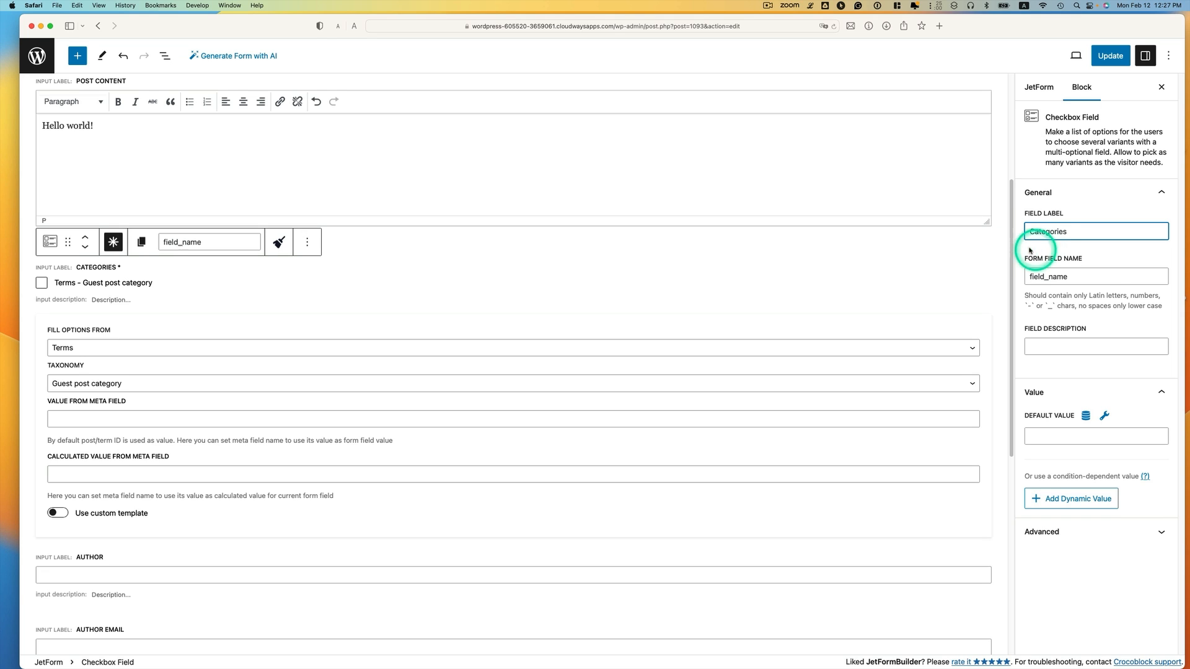
click(1104, 279)
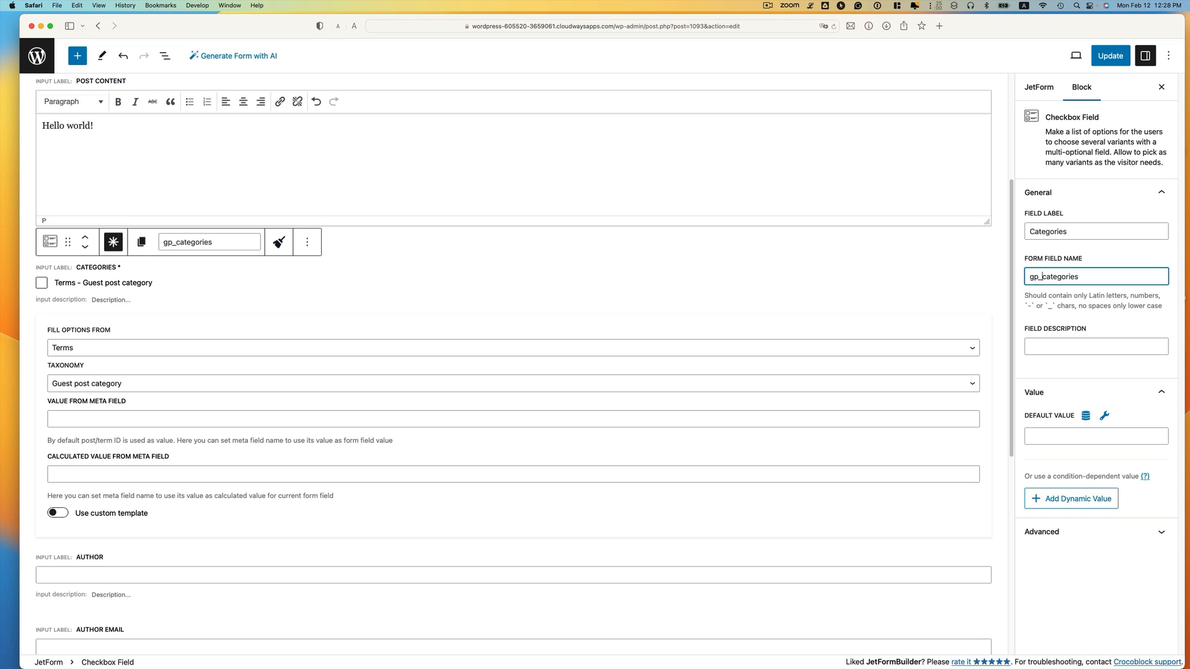
click(1091, 315)
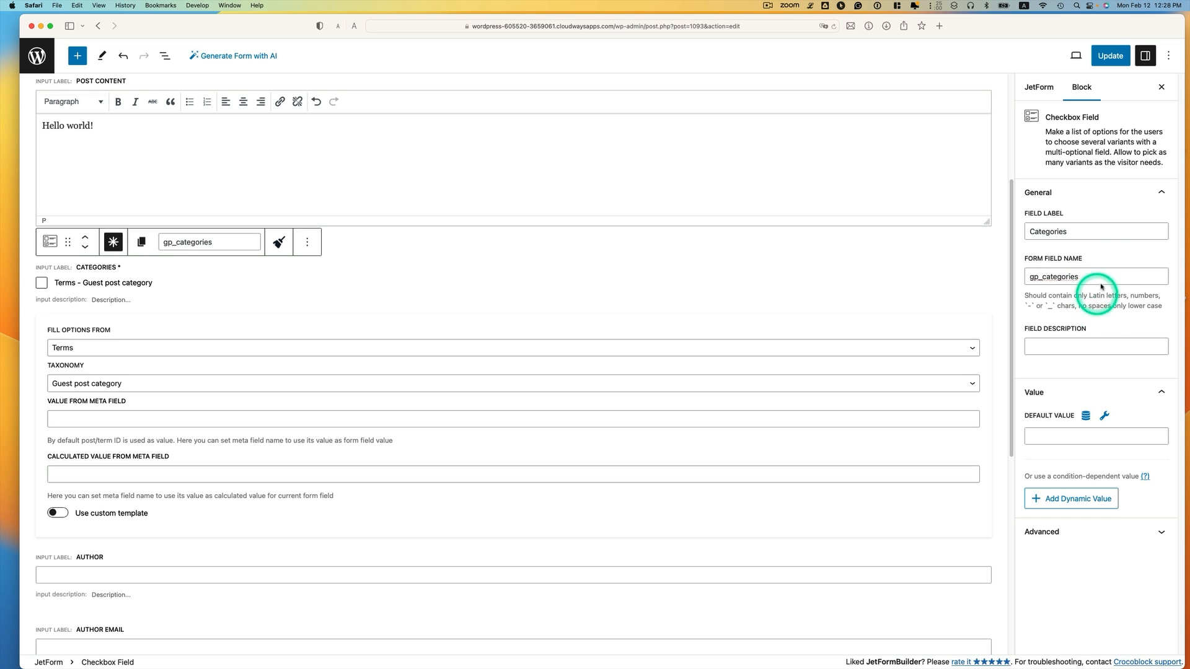
click(1110, 55)
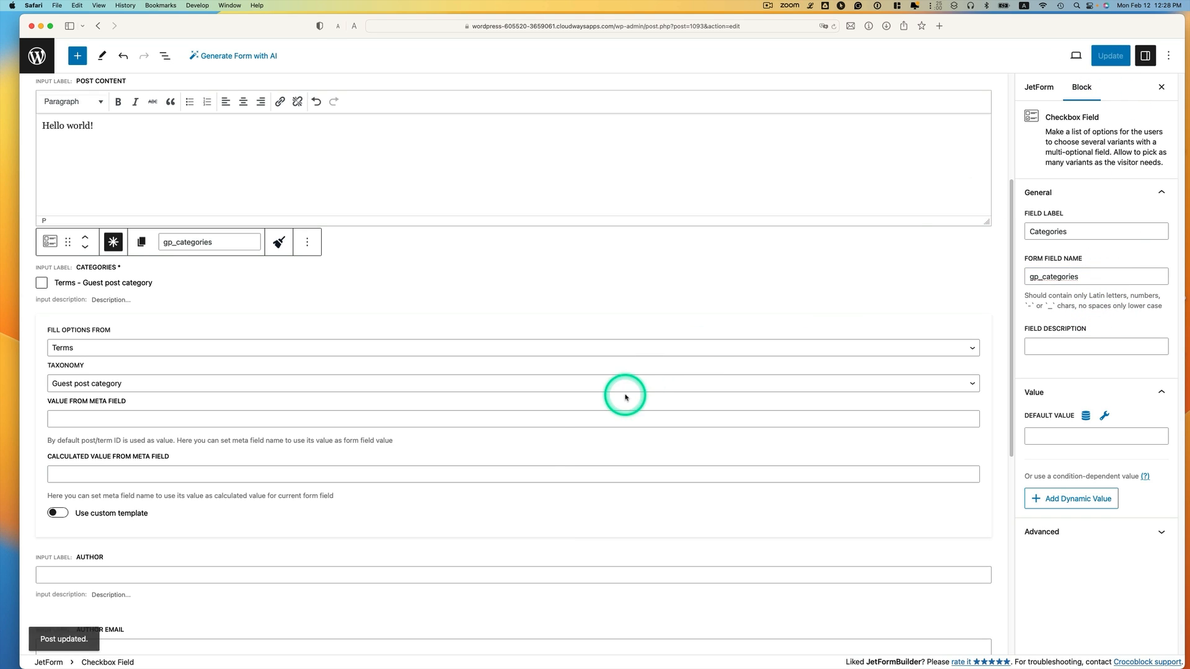
Make the Author and Author Email fields required
scroll(501, 464, down, 3)
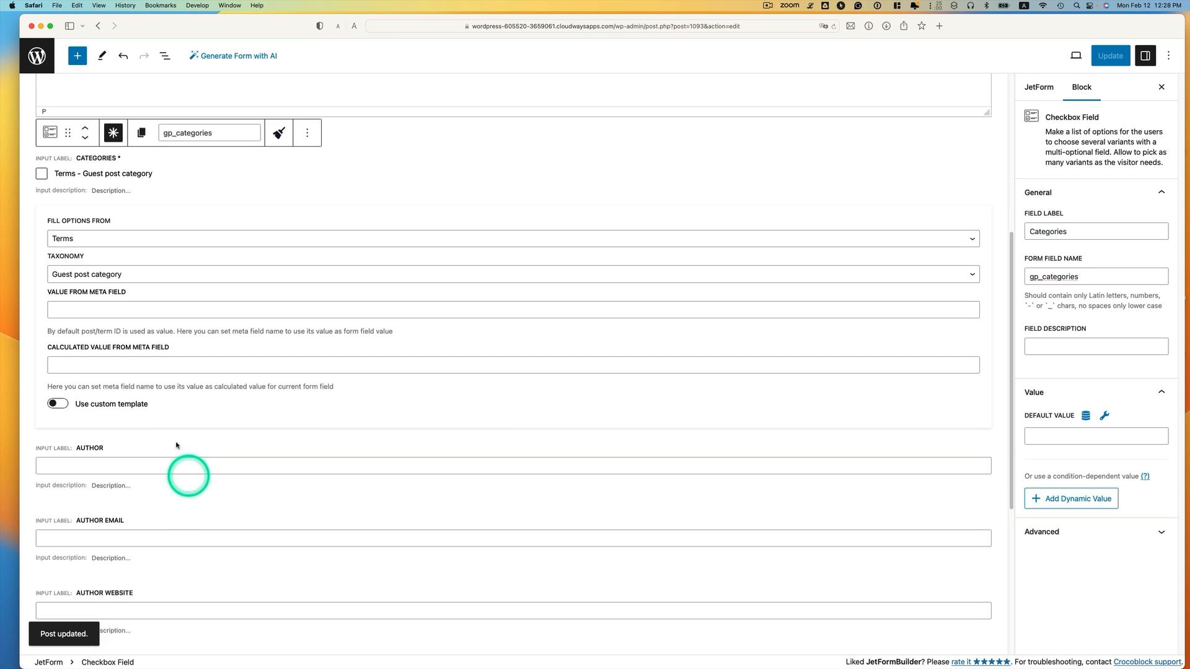
click(136, 452)
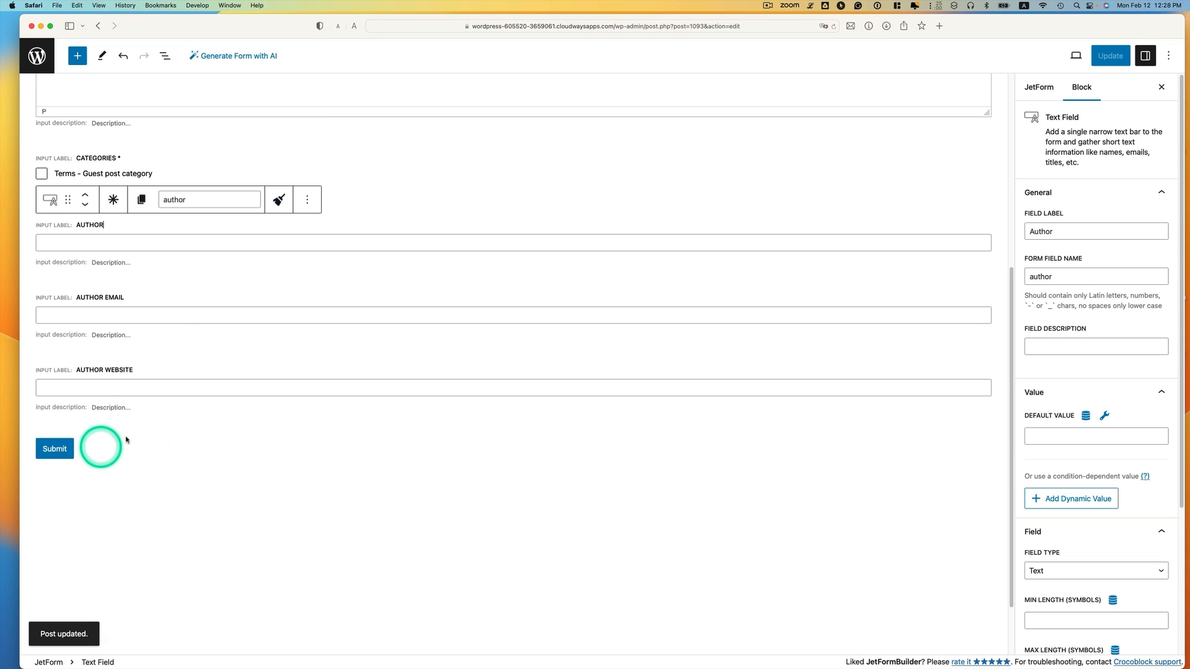
click(114, 201)
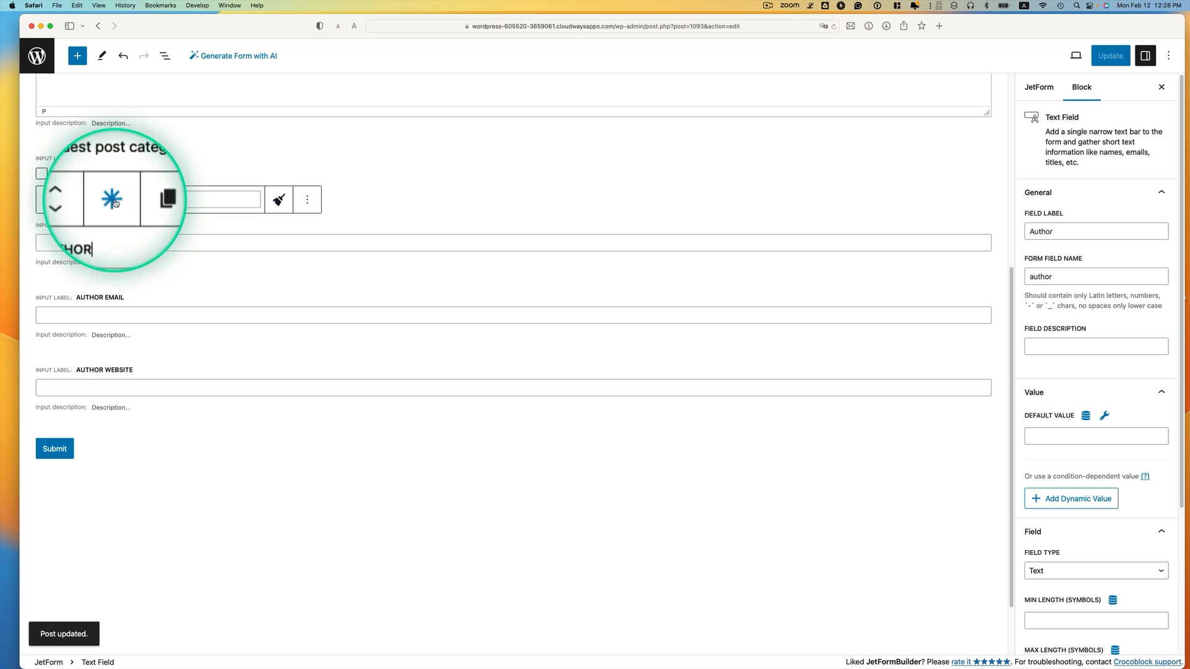
click(121, 299)
click(114, 272)
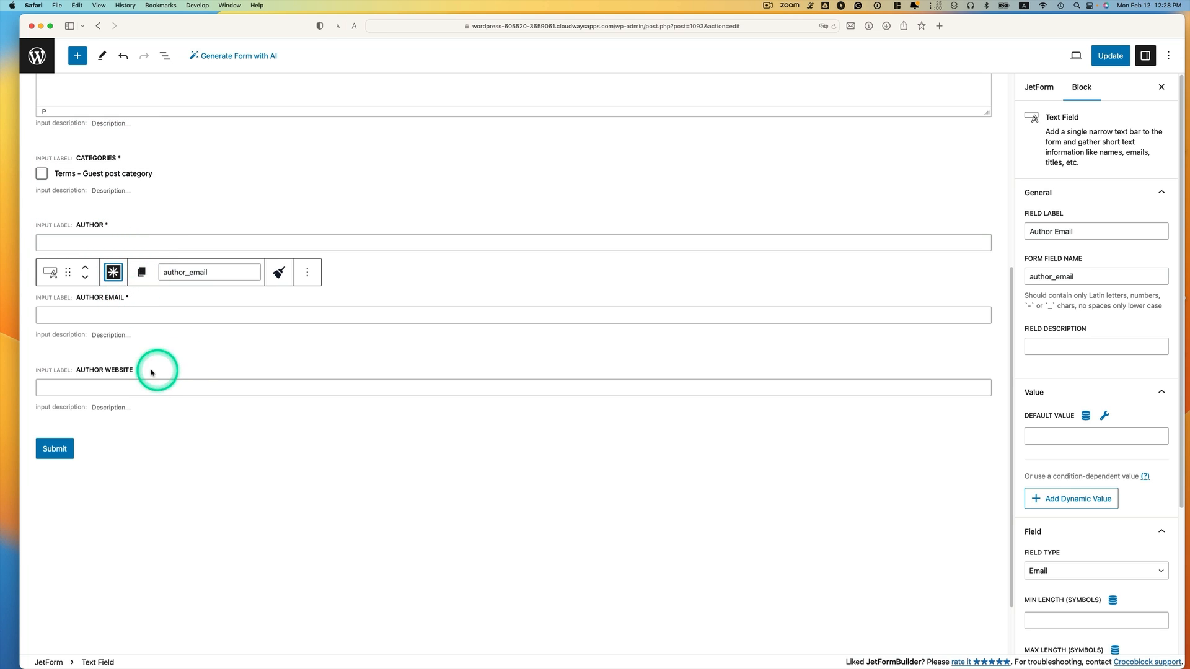
click(132, 368)
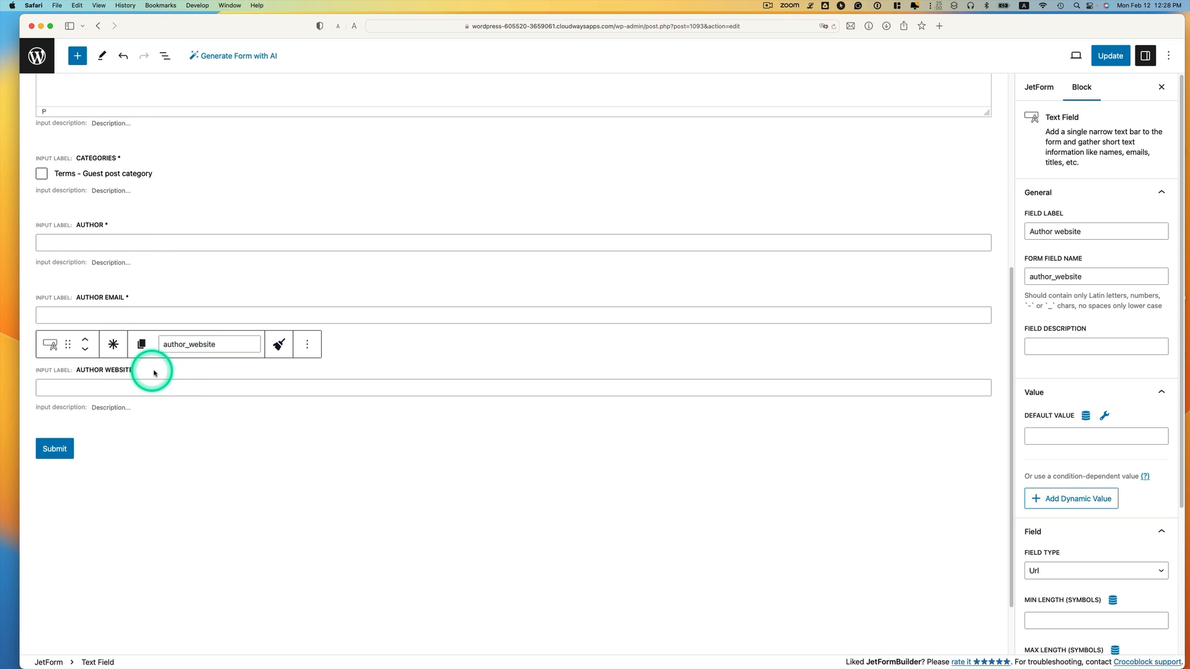
click(355, 510)
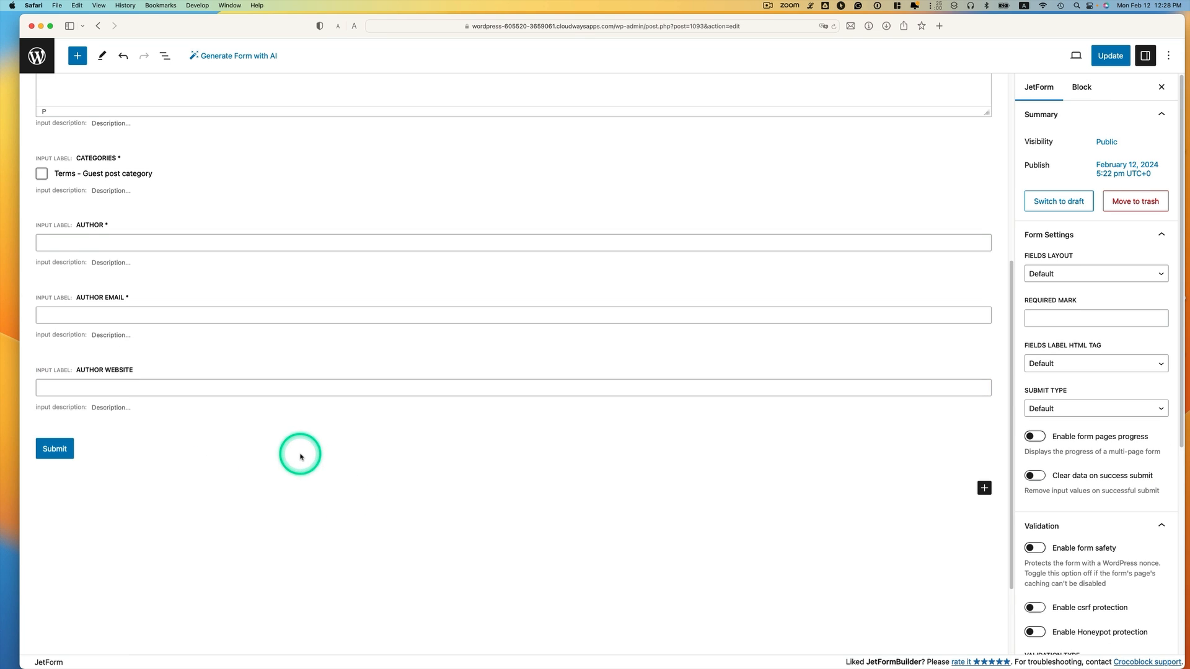
Title the form 'Guest Post Submission Form' and update it
scroll(300, 456, up, 5)
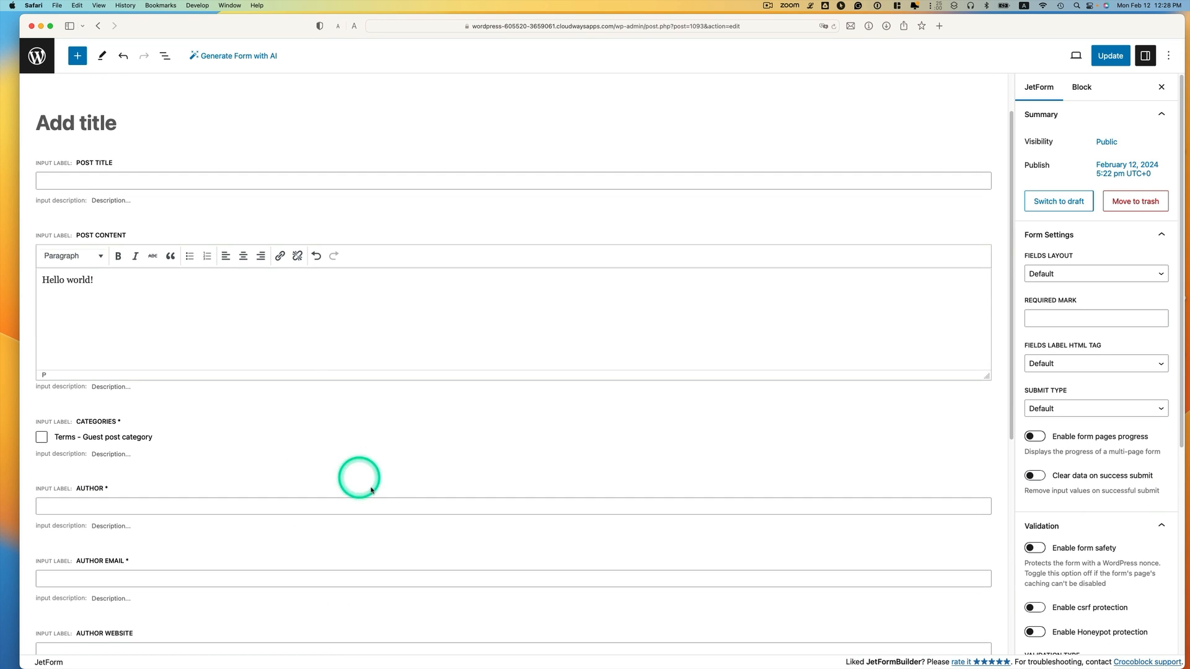
click(91, 122)
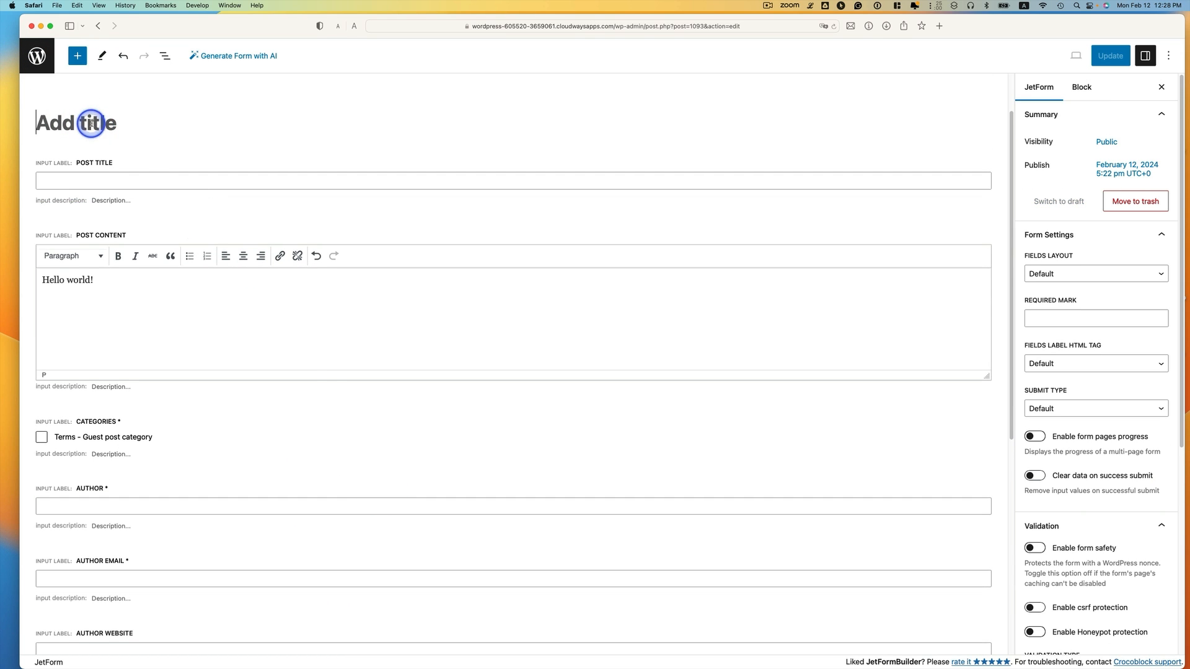
text(Guest Post Submission Form)
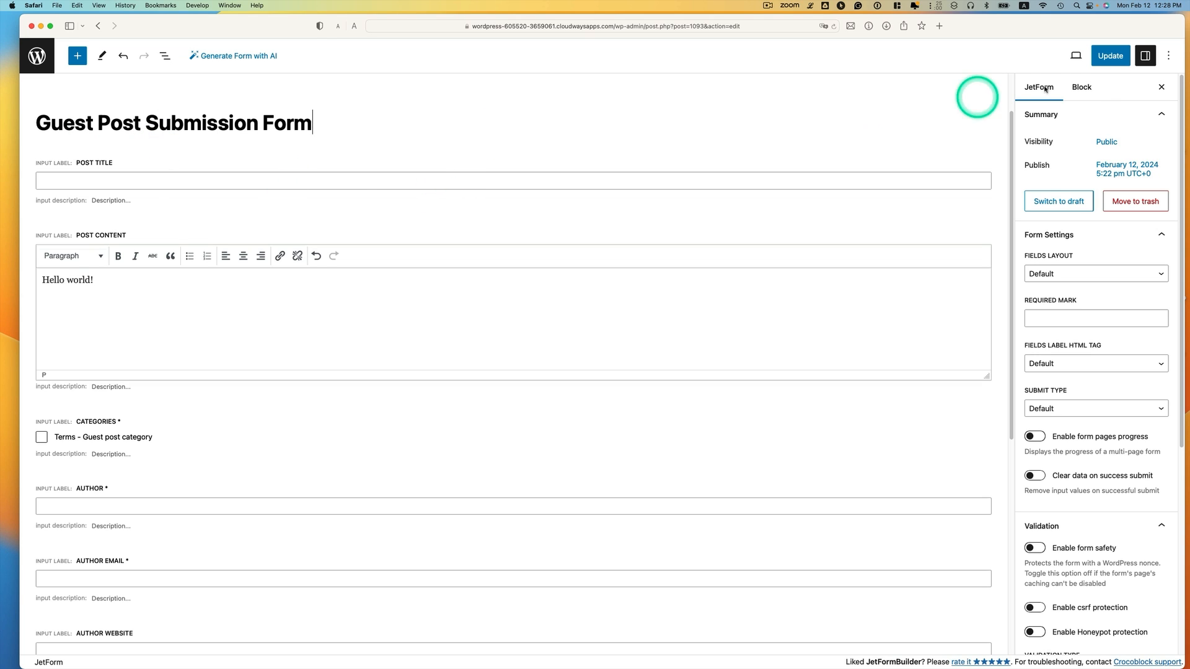
click(1113, 55)
scroll(656, 324, down, 5)
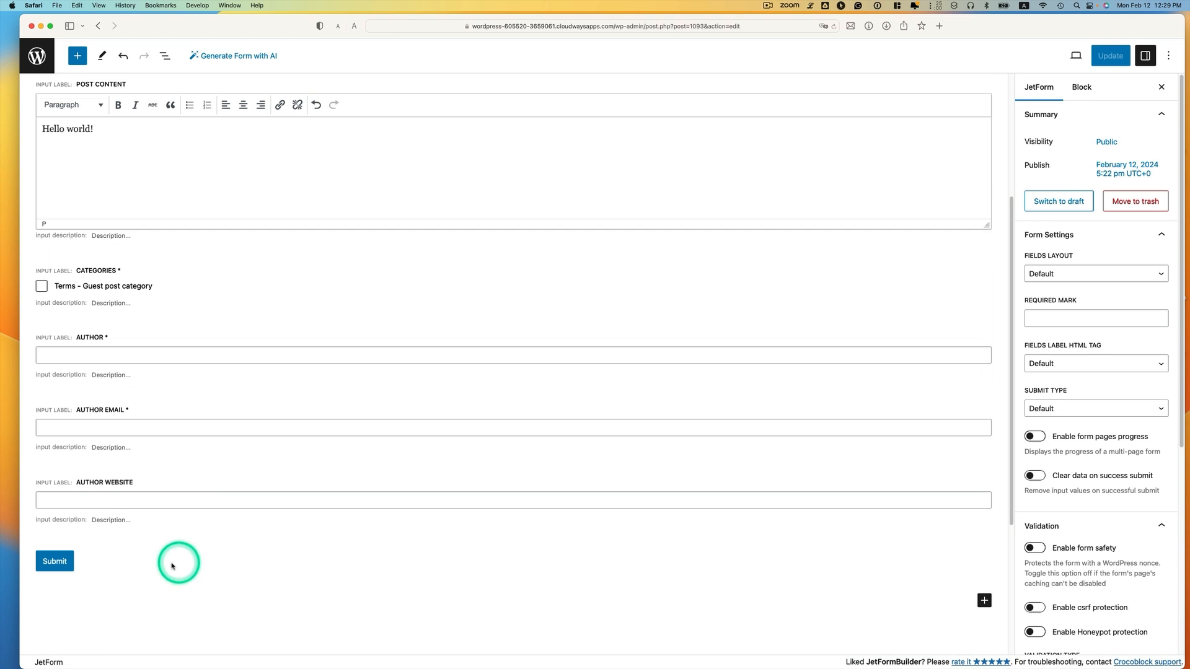
click(82, 562)
click(71, 569)
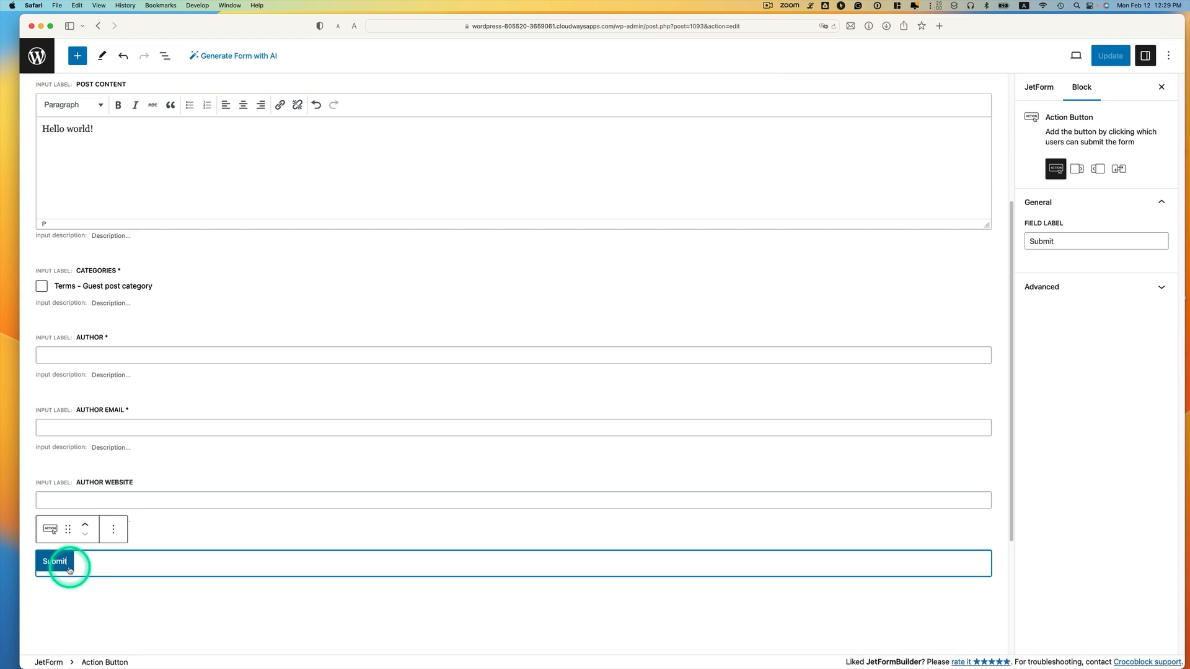
Add a post-submit action set to Insert/Update Post and open its settings
drag(1067, 243, 1031, 244)
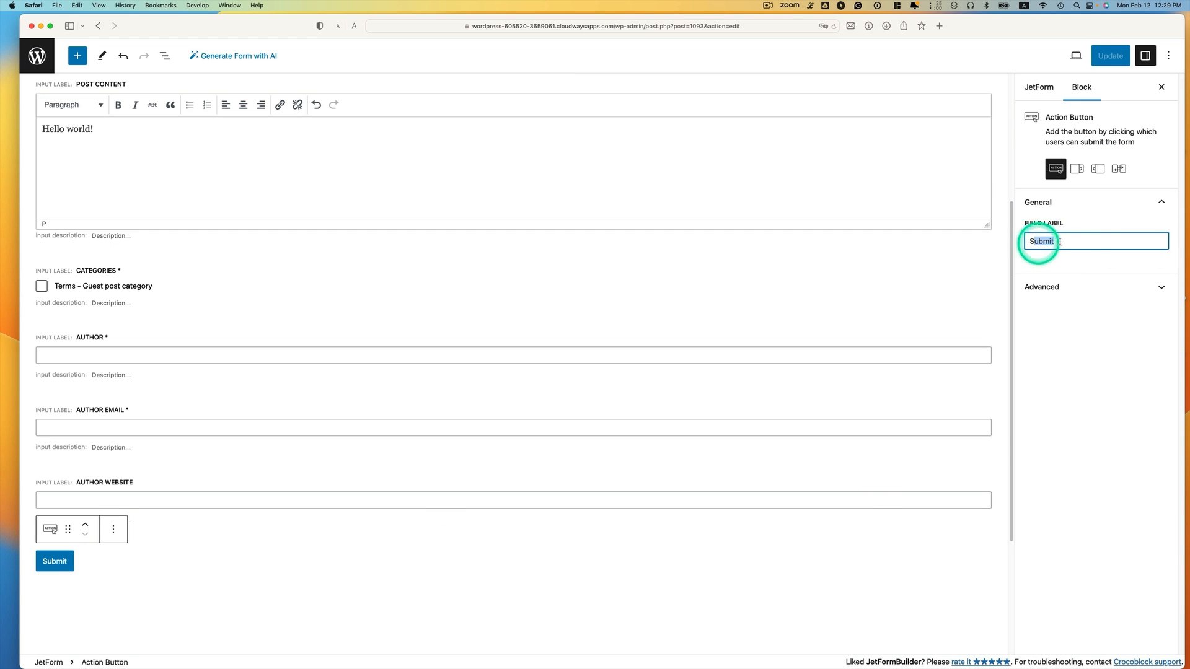
click(1036, 92)
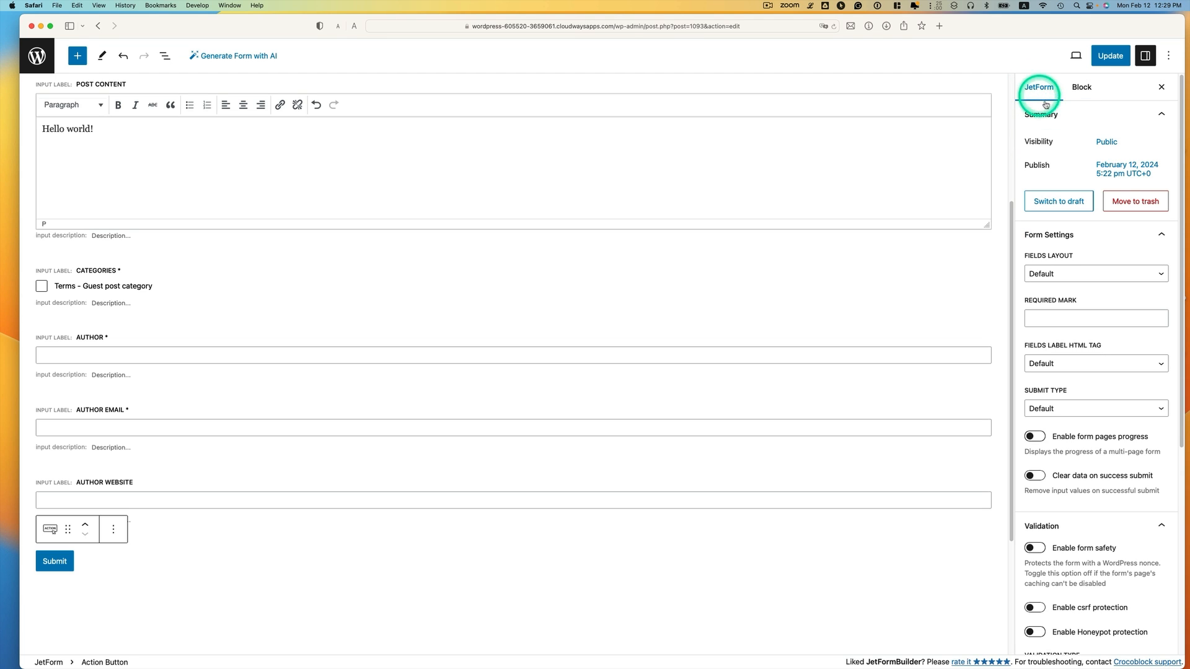
scroll(1070, 299, down, 5)
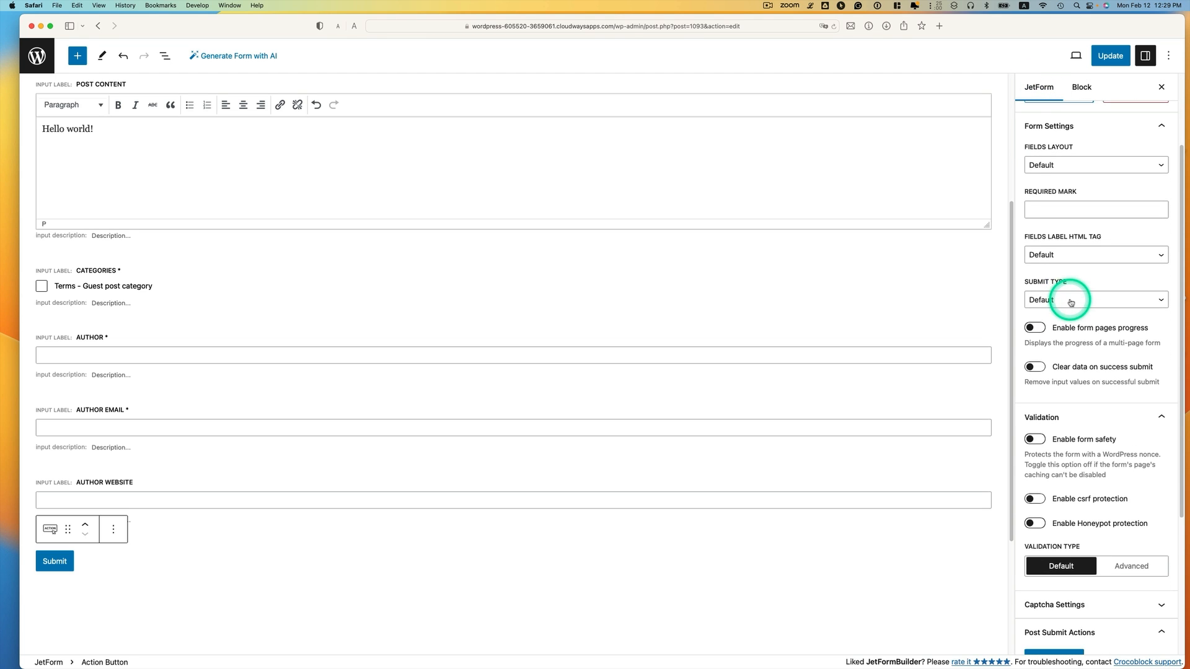
scroll(1071, 300, down, 3)
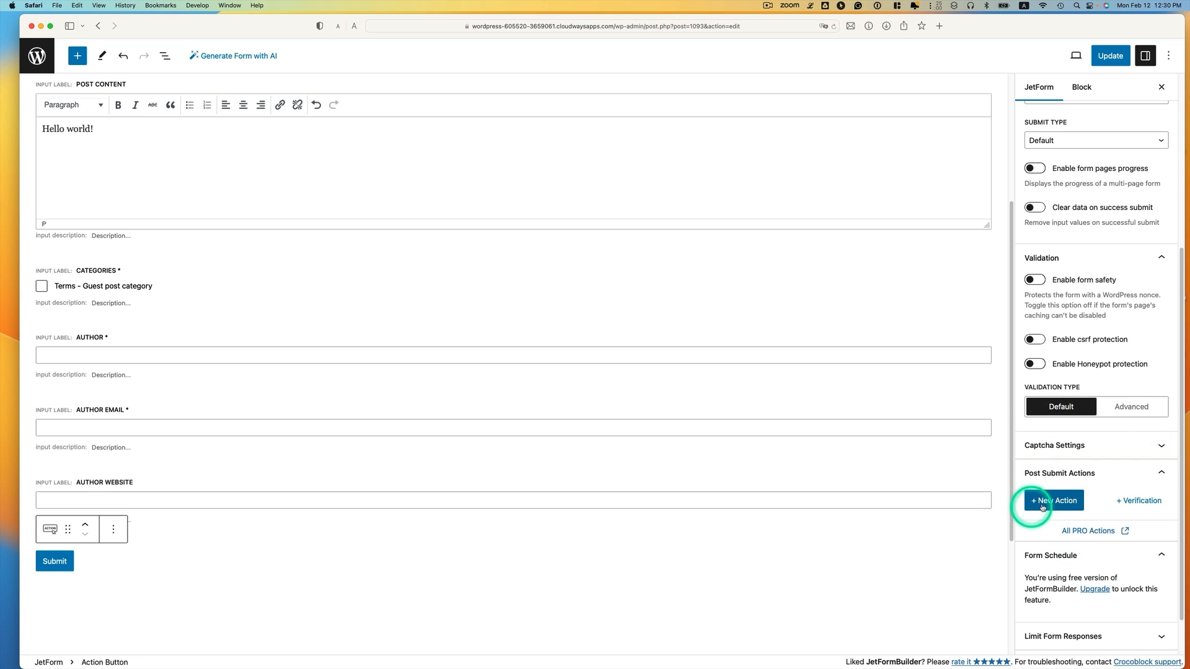
click(1050, 501)
scroll(1084, 491, down, 1)
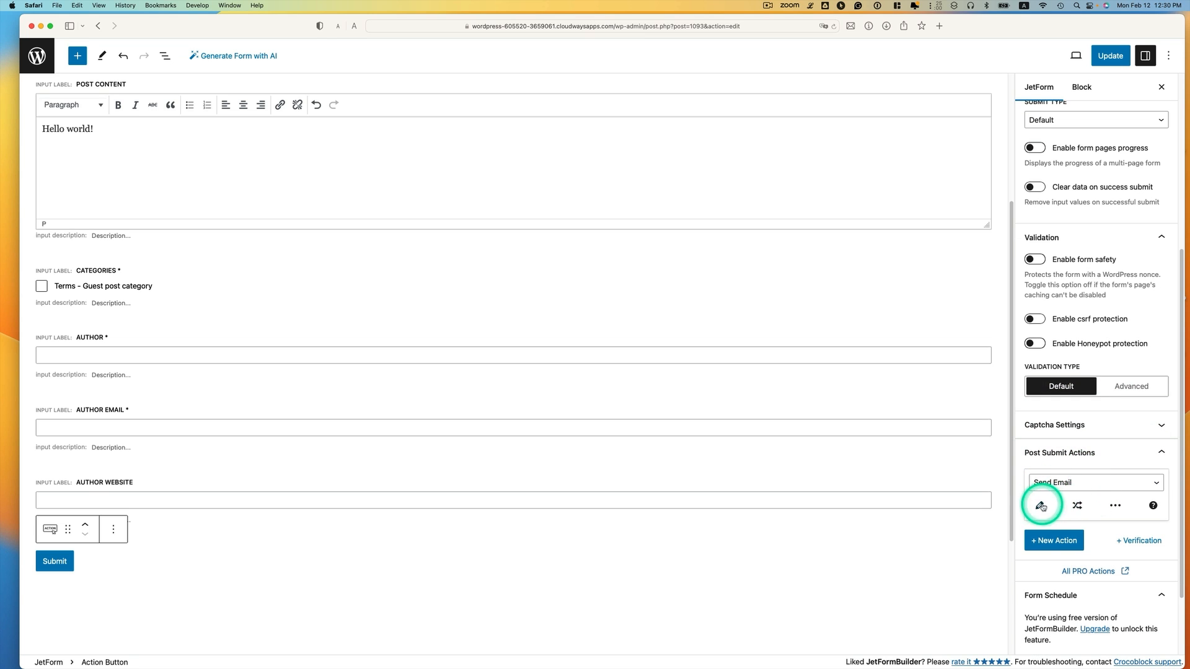
click(1131, 488)
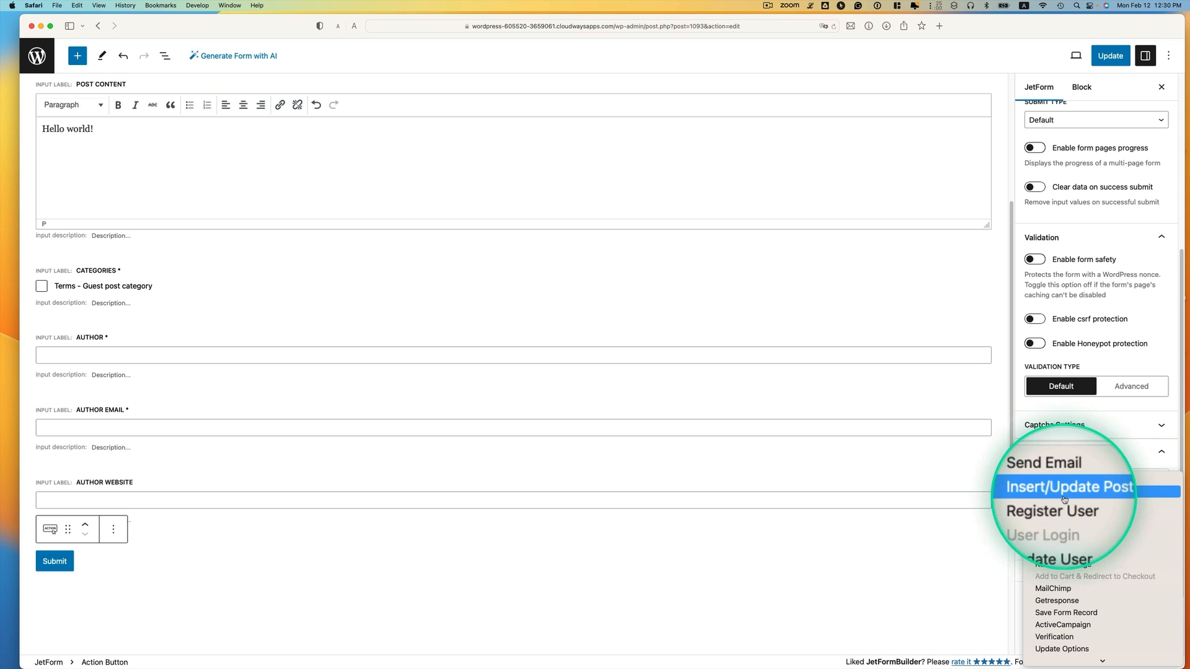
click(1091, 492)
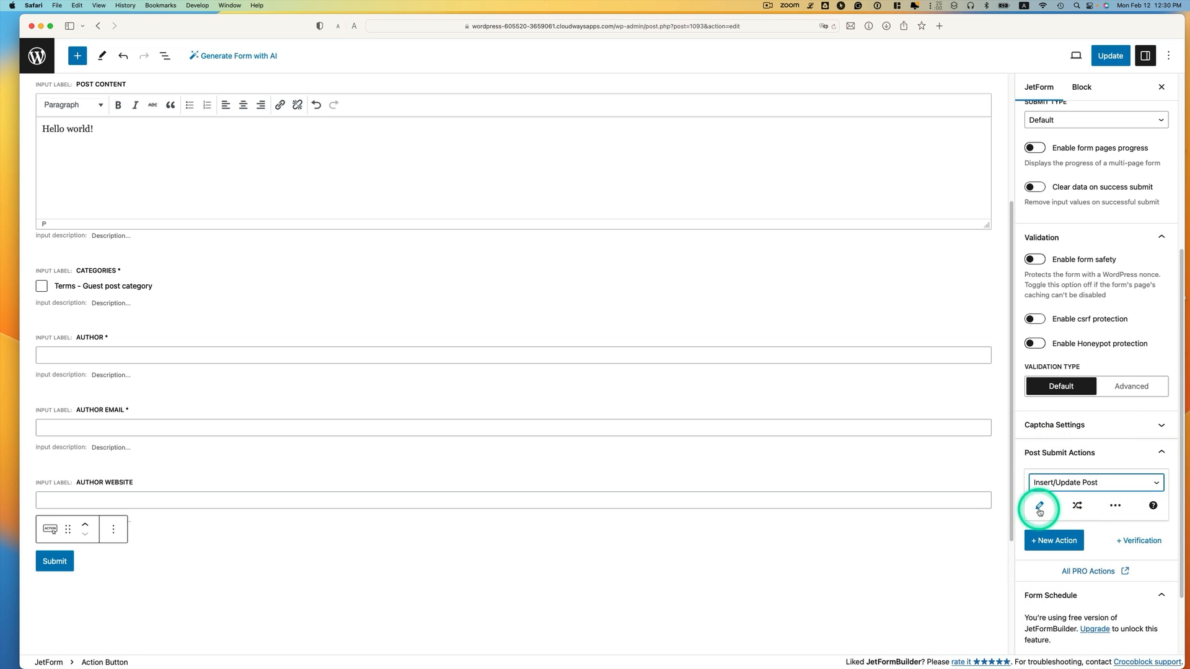
click(1040, 508)
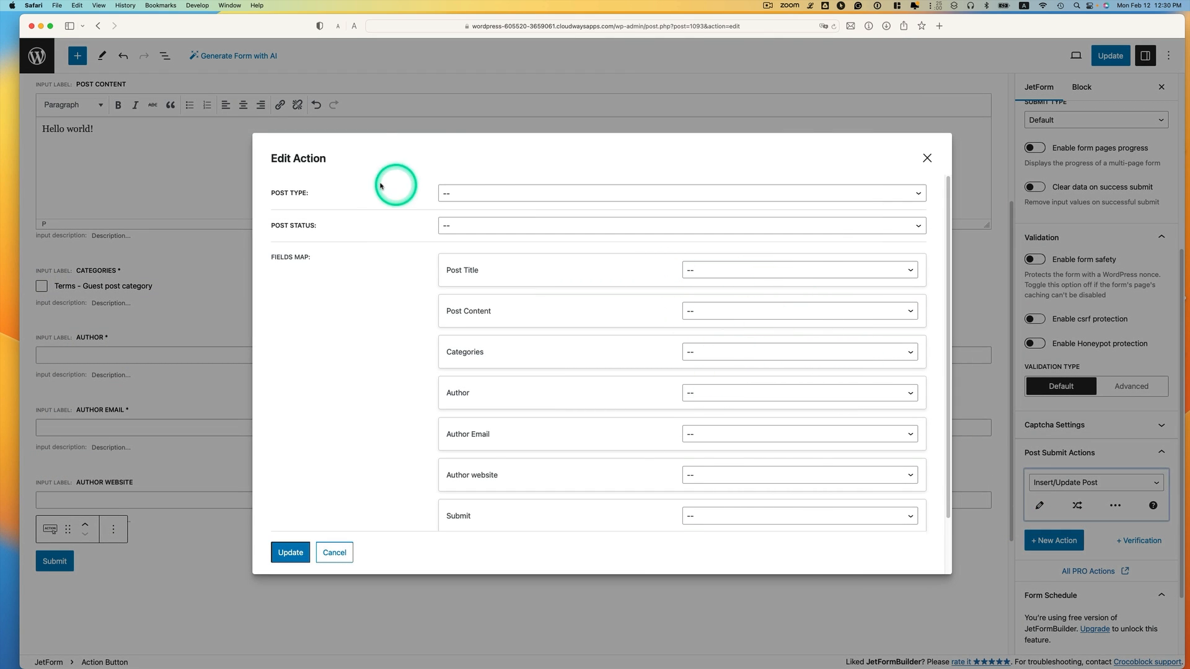
Make the action create Guest Posts with Pending Review status
click(495, 194)
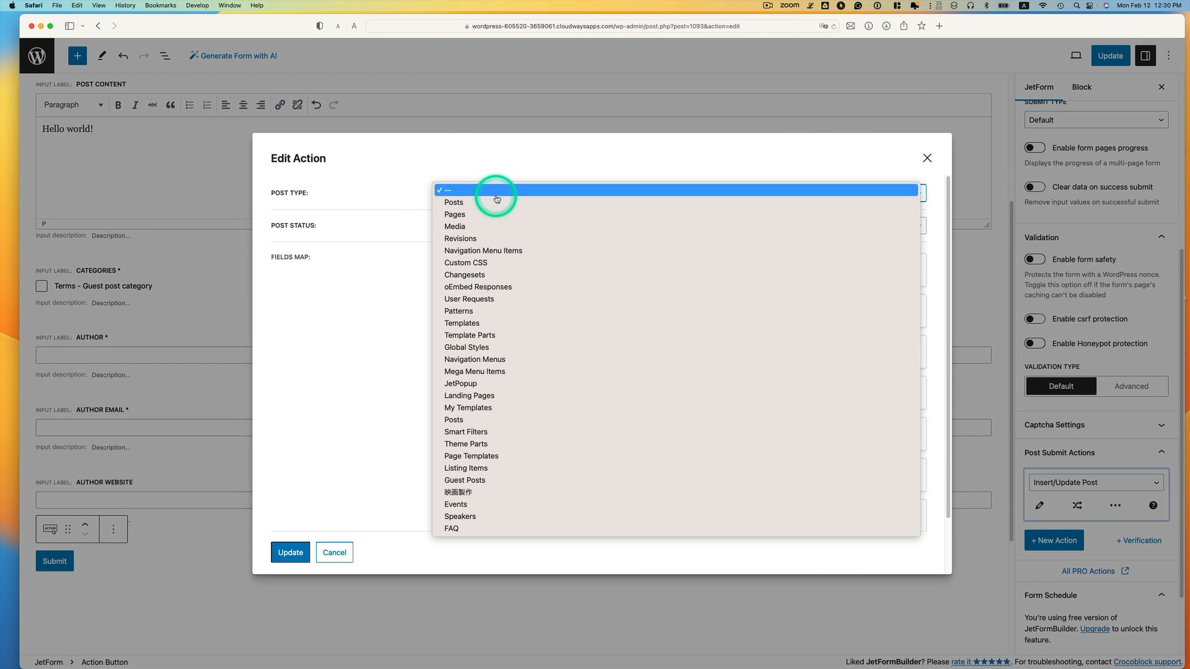
click(499, 482)
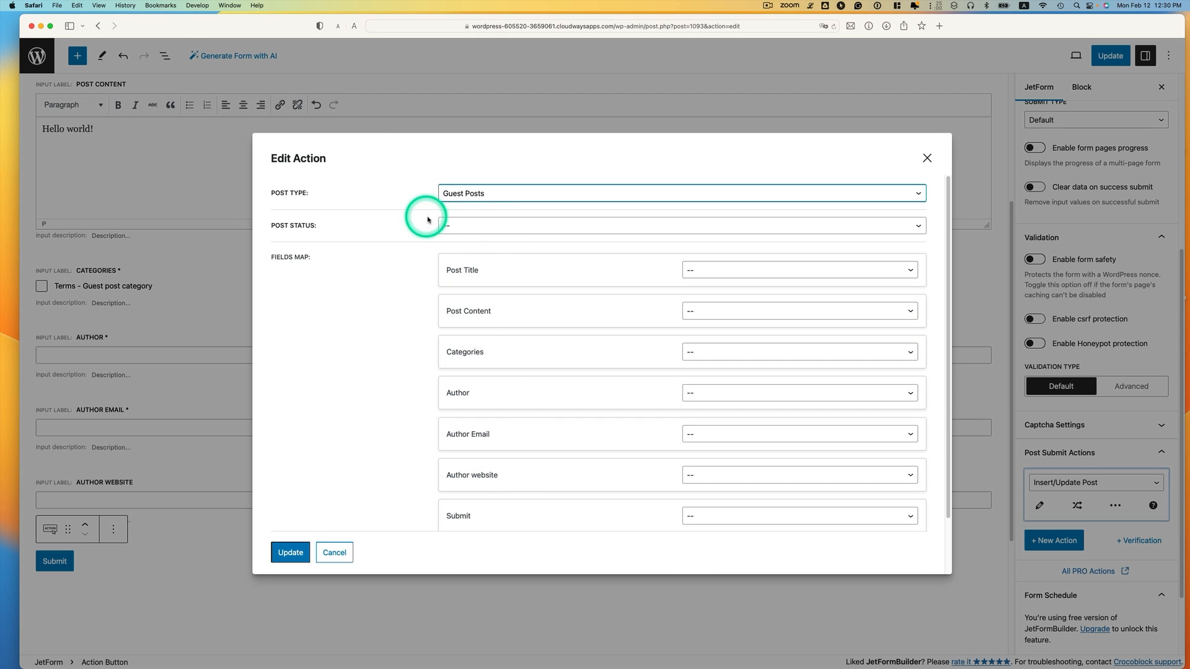
click(465, 227)
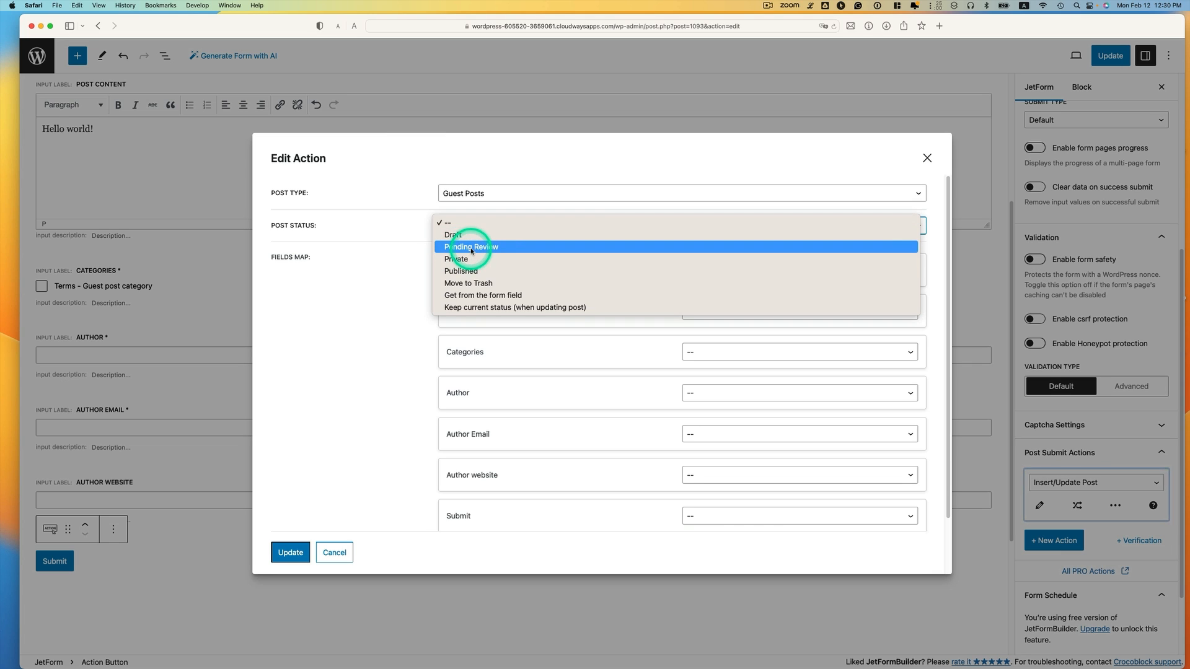
click(483, 248)
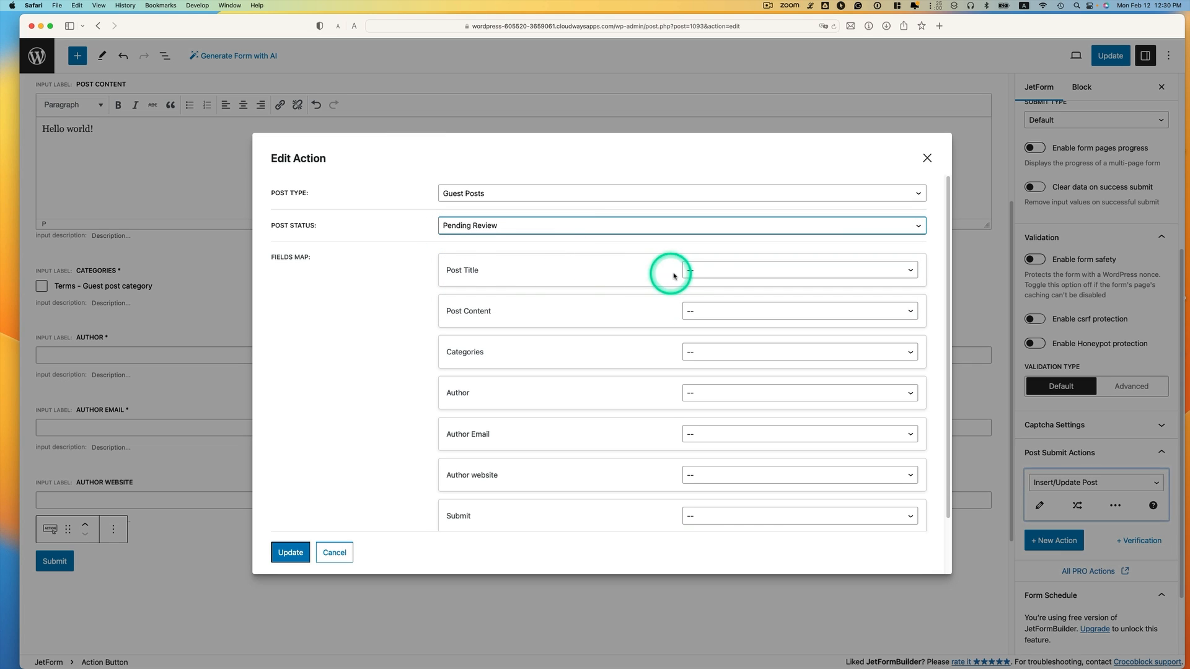
Map Post Title and Post Content, Categories to Guest post category terms, and Author to post meta
click(693, 271)
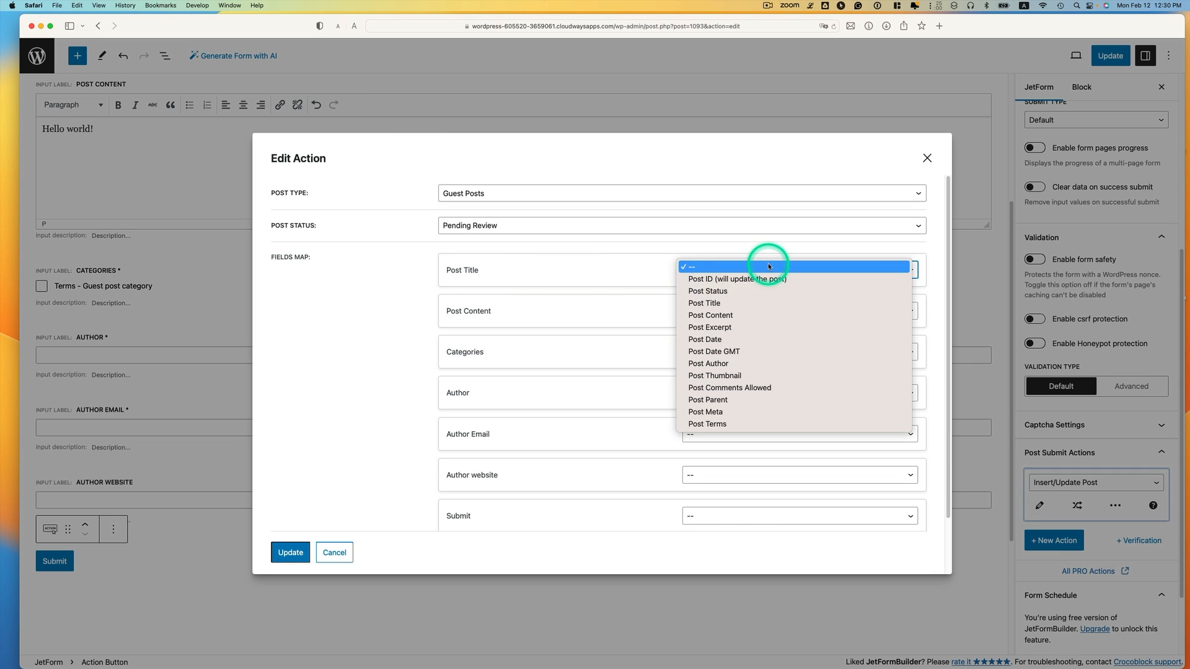
click(741, 304)
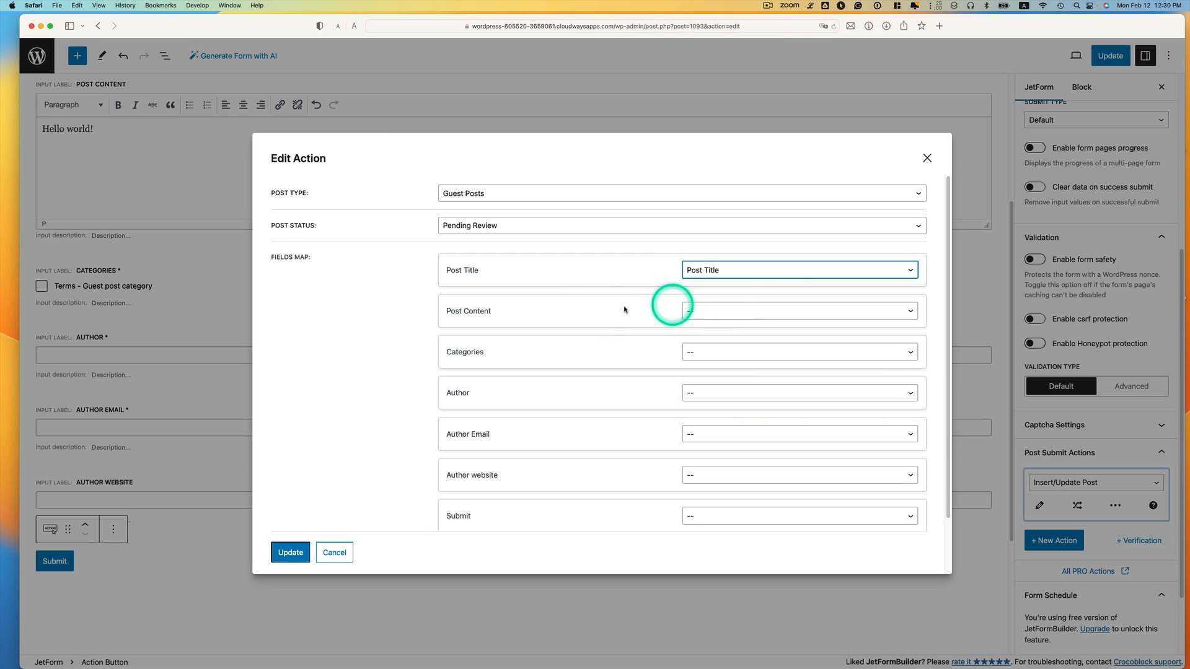
click(696, 314)
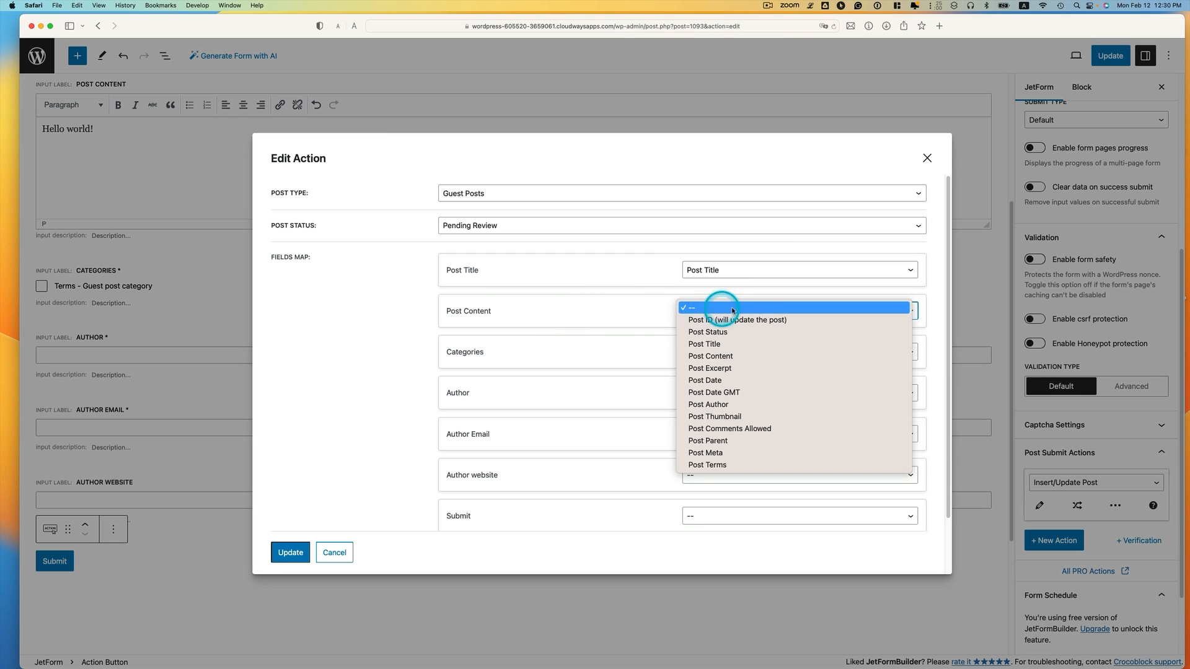
click(755, 355)
click(712, 353)
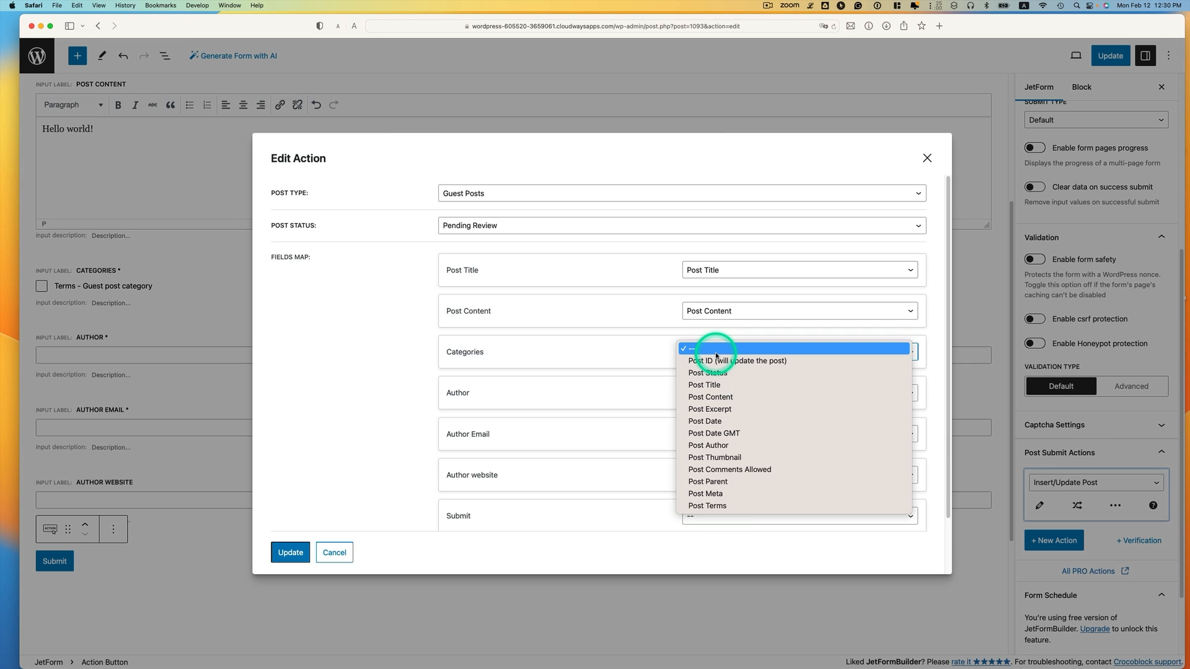
click(716, 505)
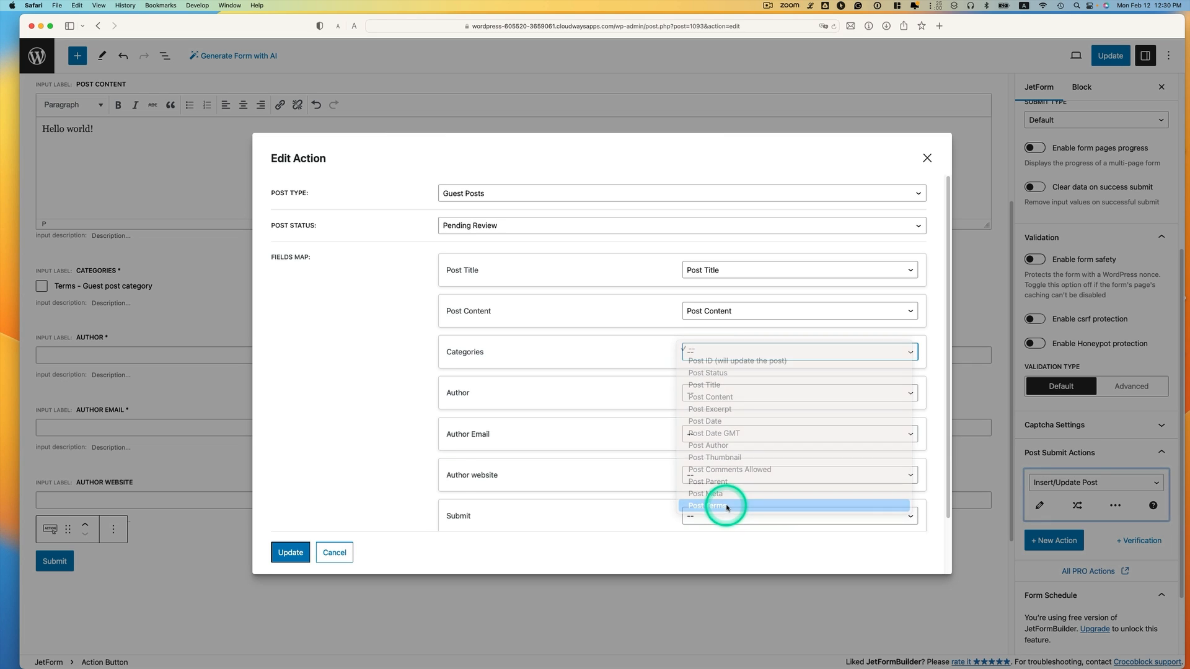
click(721, 379)
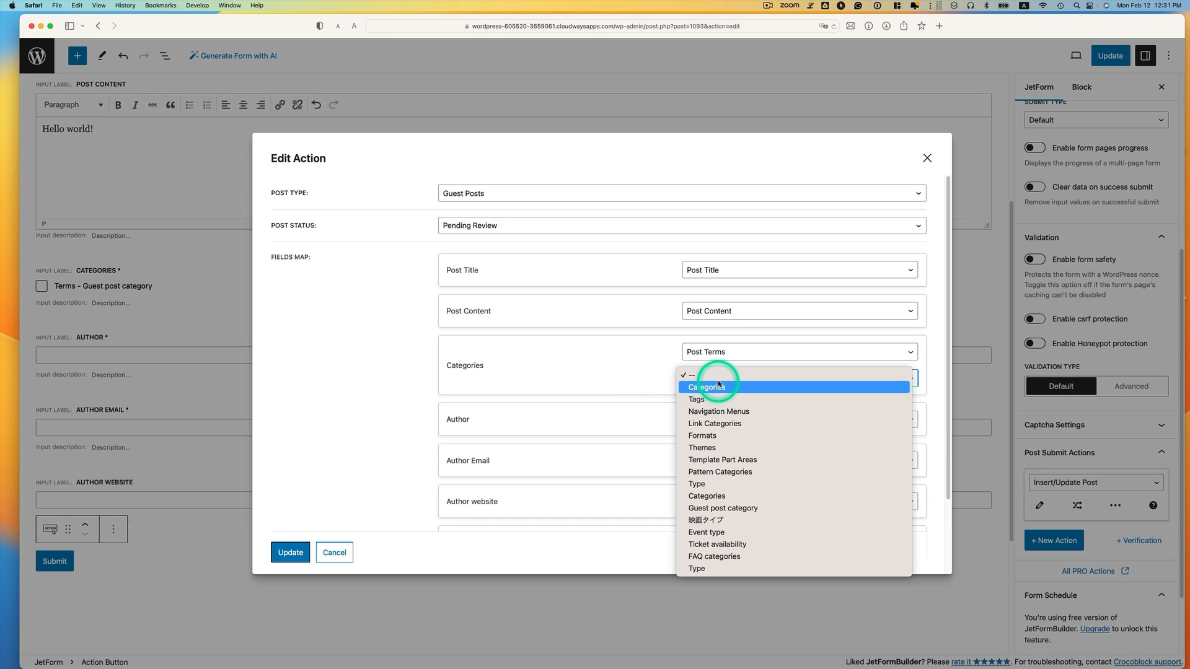
click(738, 509)
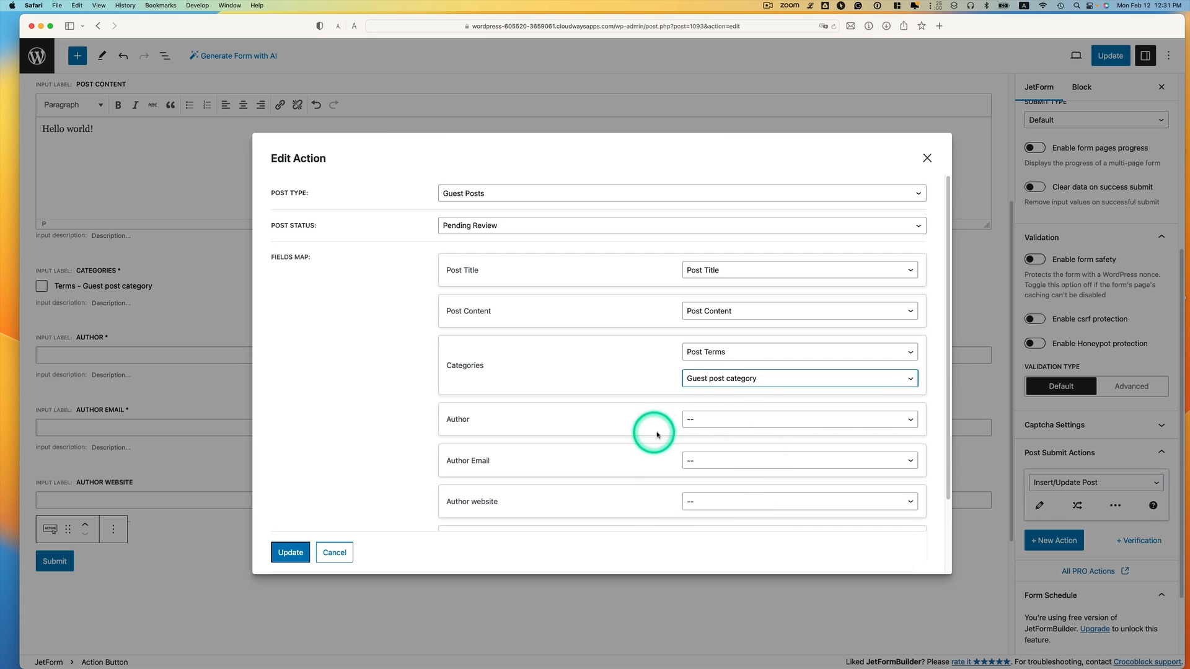
click(729, 426)
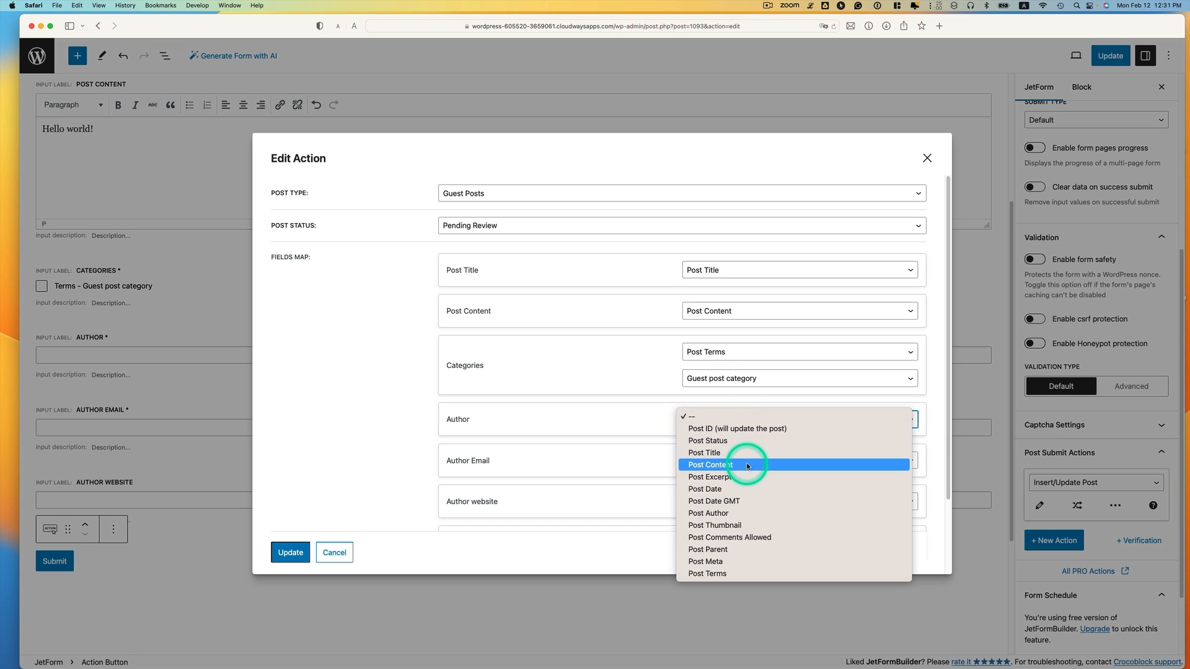
click(758, 561)
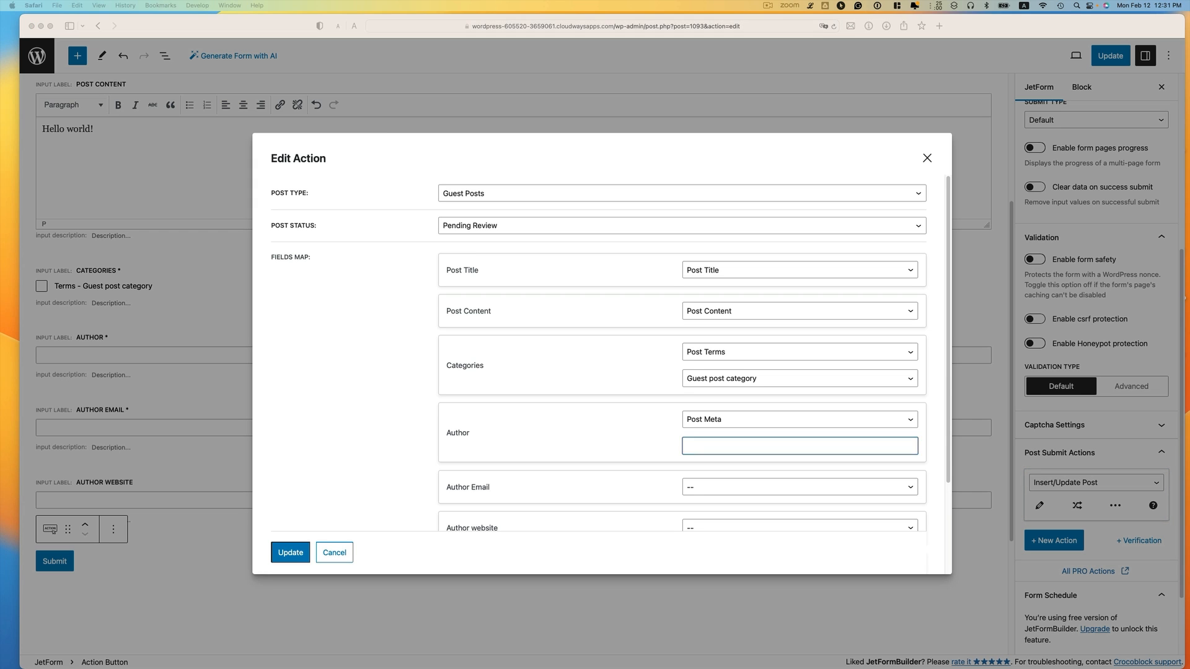
drag(1189, 176, 1011, 90)
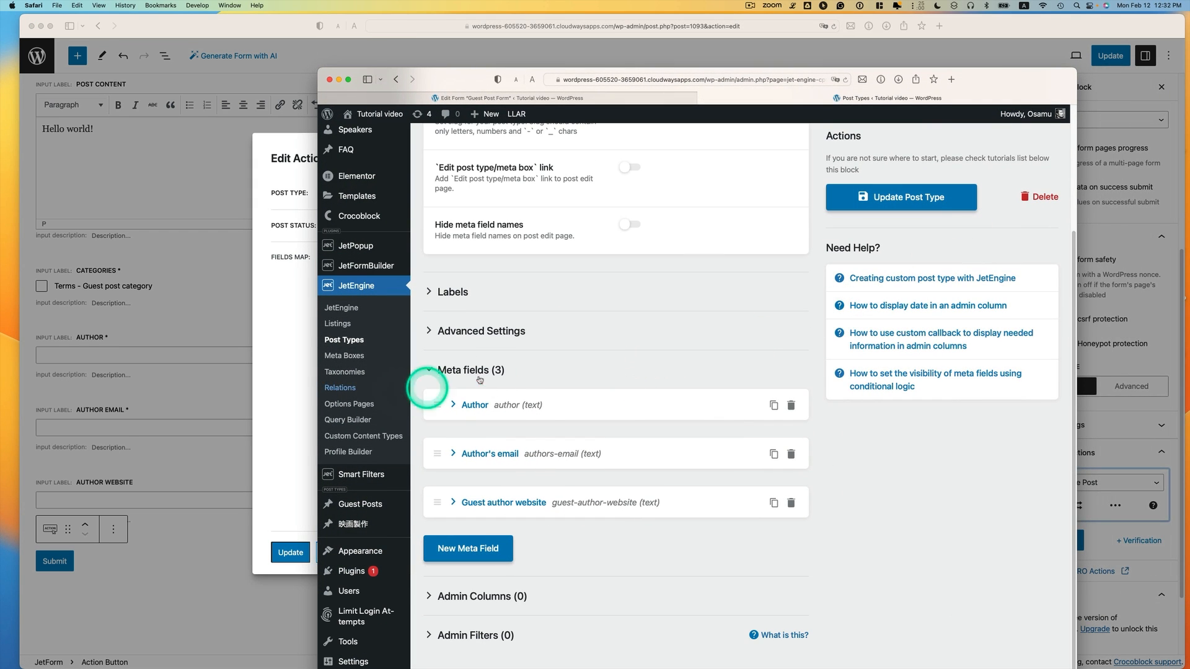
Copy the author meta key from JetEngine into the Author field's post meta box
click(510, 411)
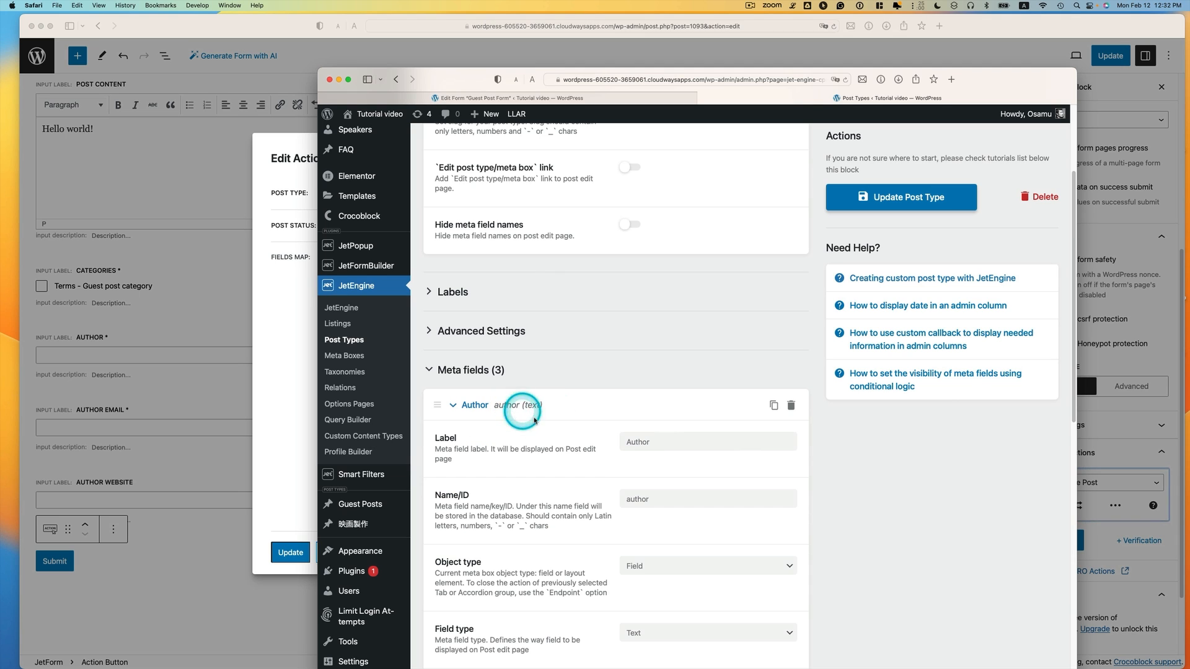
click(629, 499)
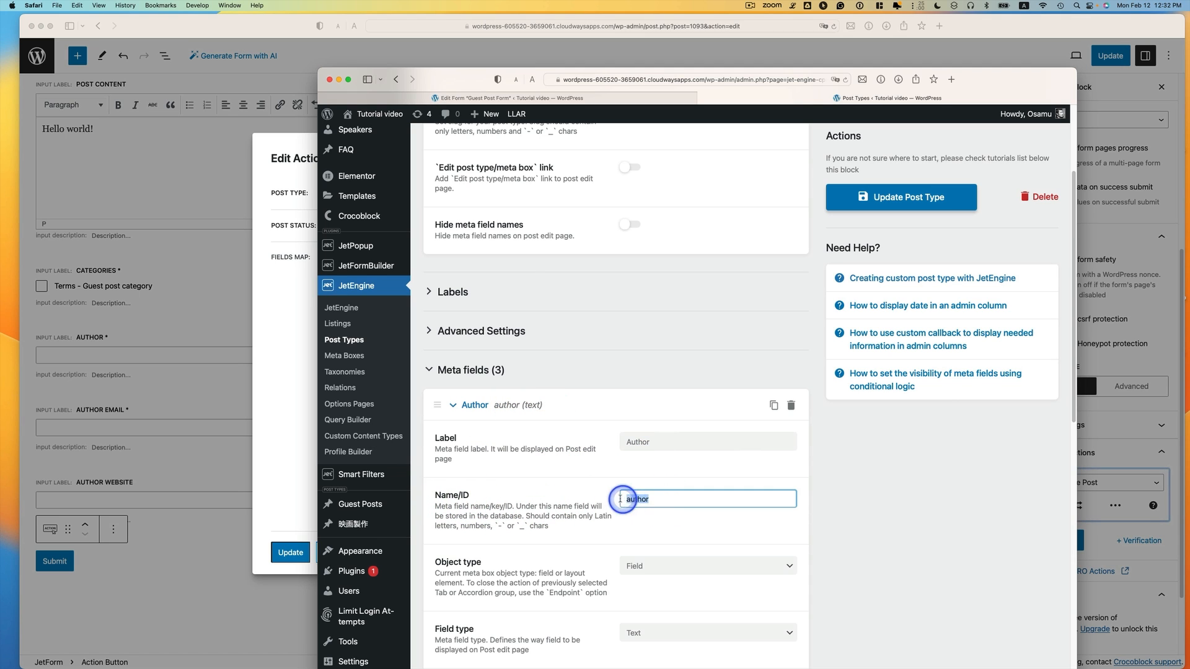
double_click(638, 499)
key(super+c)
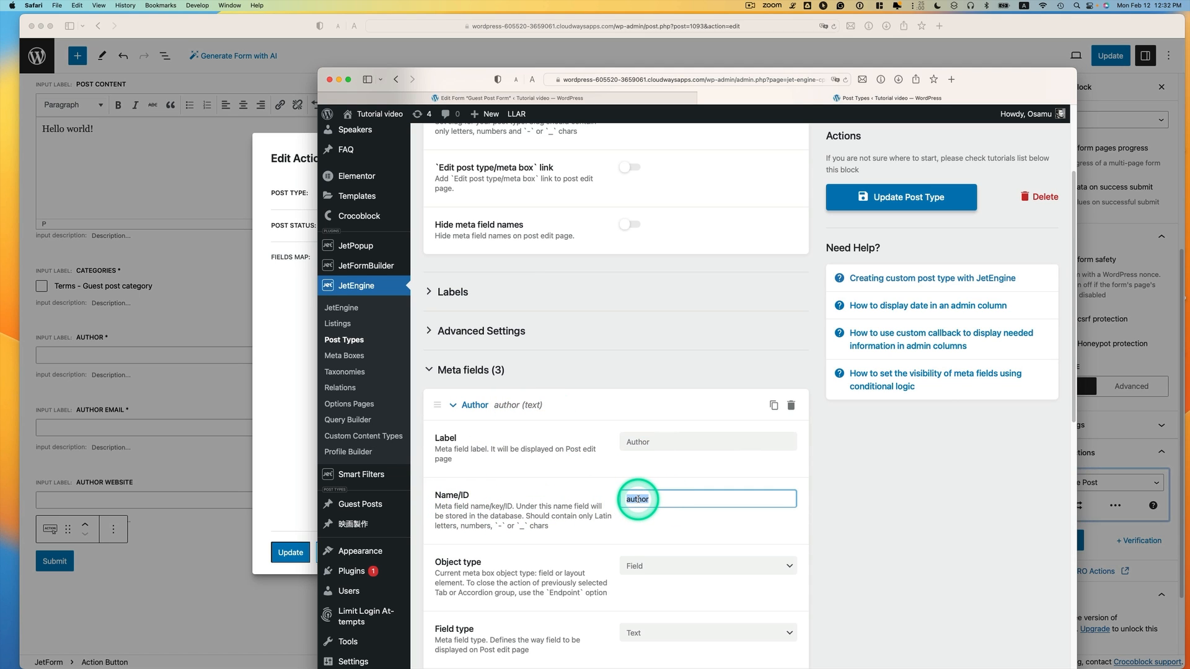
click(313, 428)
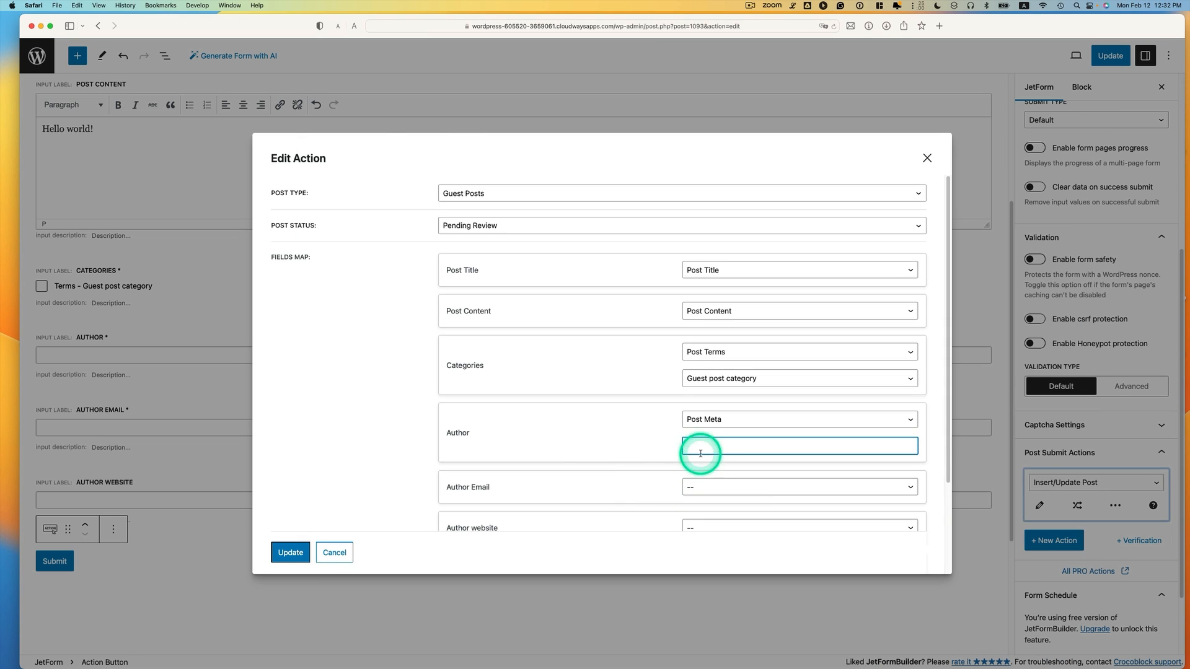
key(super+v)
Map Author Email to the post meta key authors-email
click(751, 487)
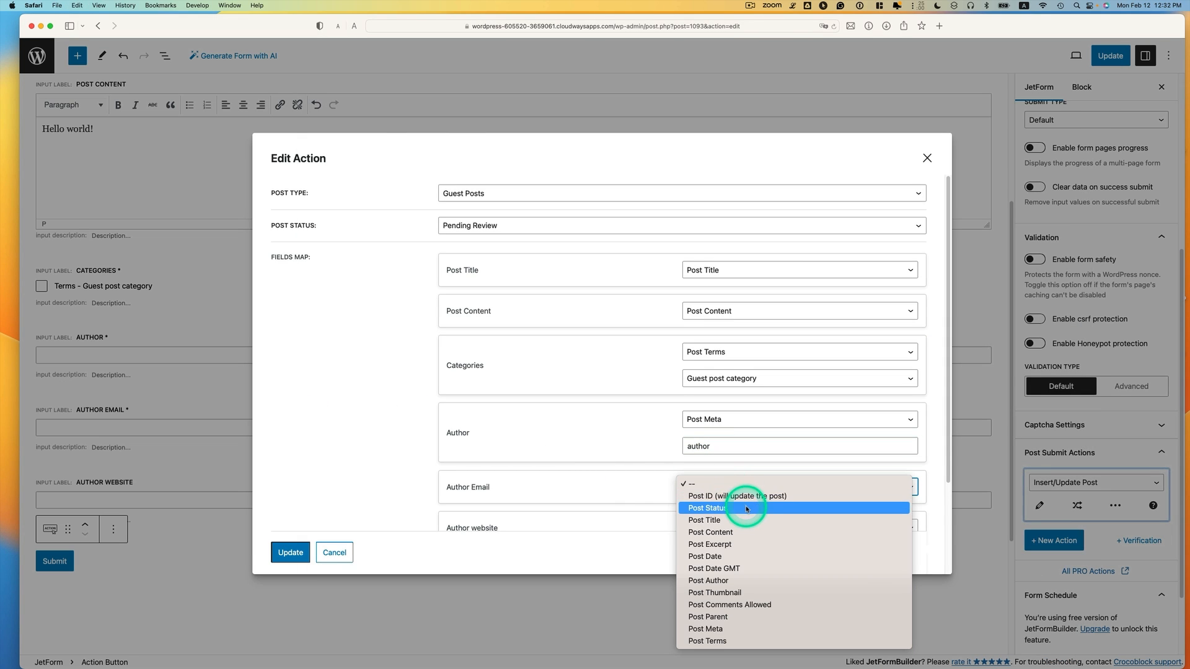
click(764, 626)
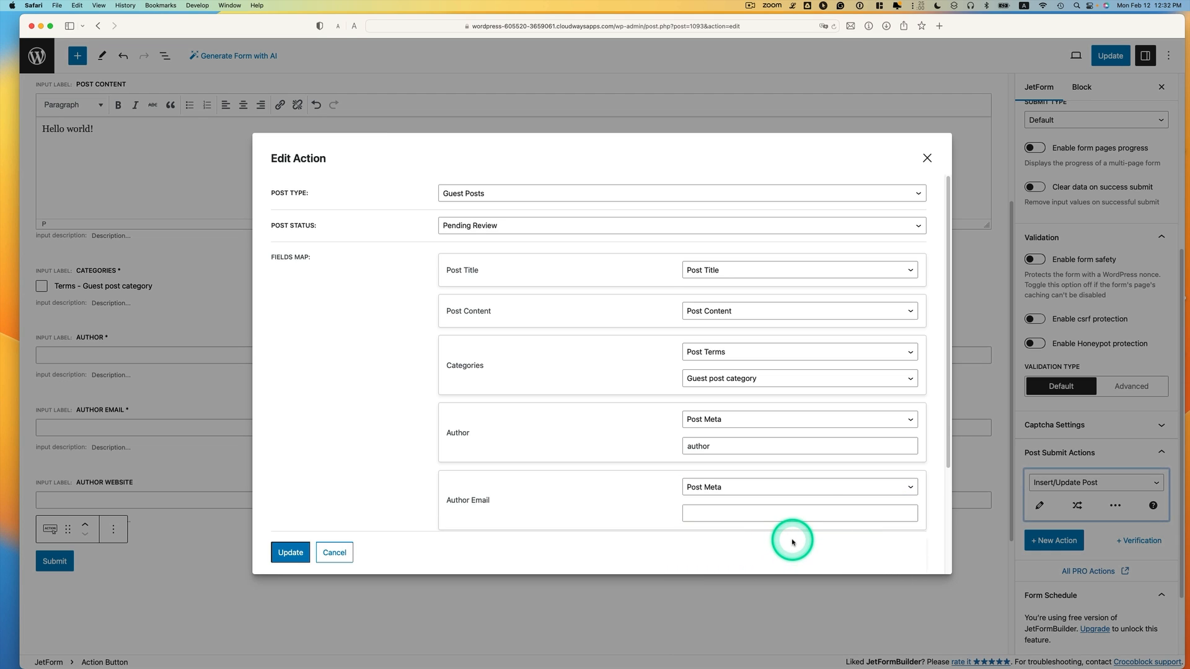
key(ctrl+Up)
click(898, 323)
scroll(620, 496, down, 10)
click(502, 568)
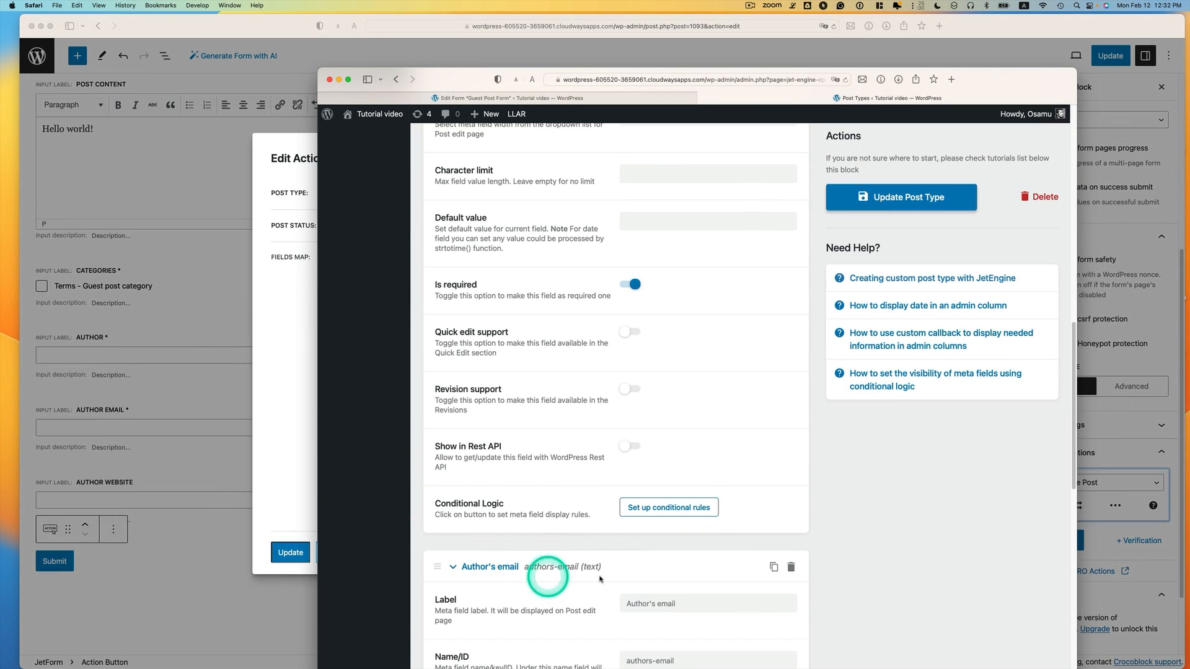
scroll(558, 577, down, 5)
drag(694, 478, 609, 479)
key(super+c)
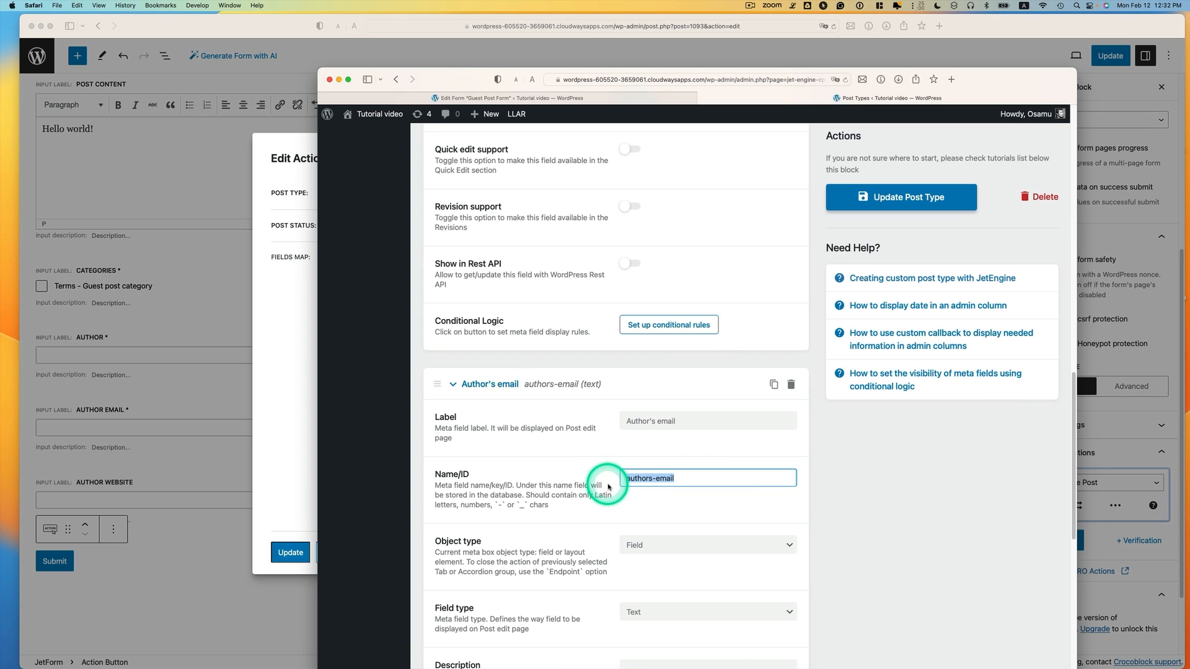
click(287, 407)
click(741, 509)
key(super+v)
scroll(725, 506, down, 4)
Map Author website to post meta guest-author-website, leaving Submit unmapped
click(719, 436)
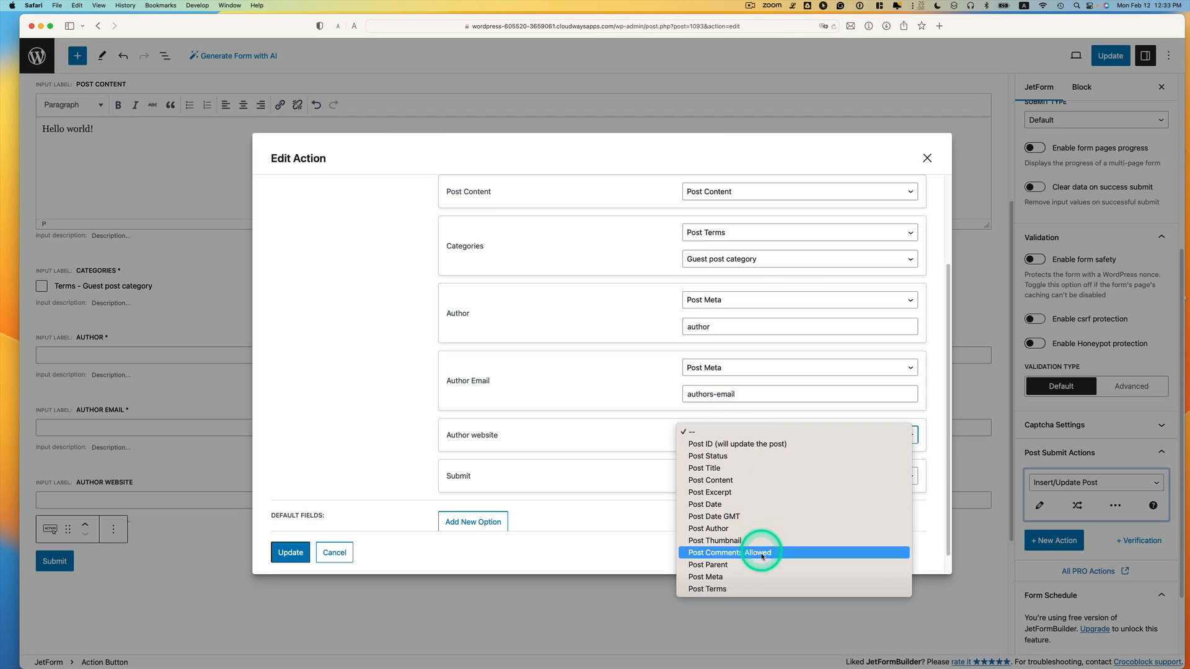
click(768, 576)
key(ctrl+Up)
click(868, 409)
scroll(1015, 359, down, 10)
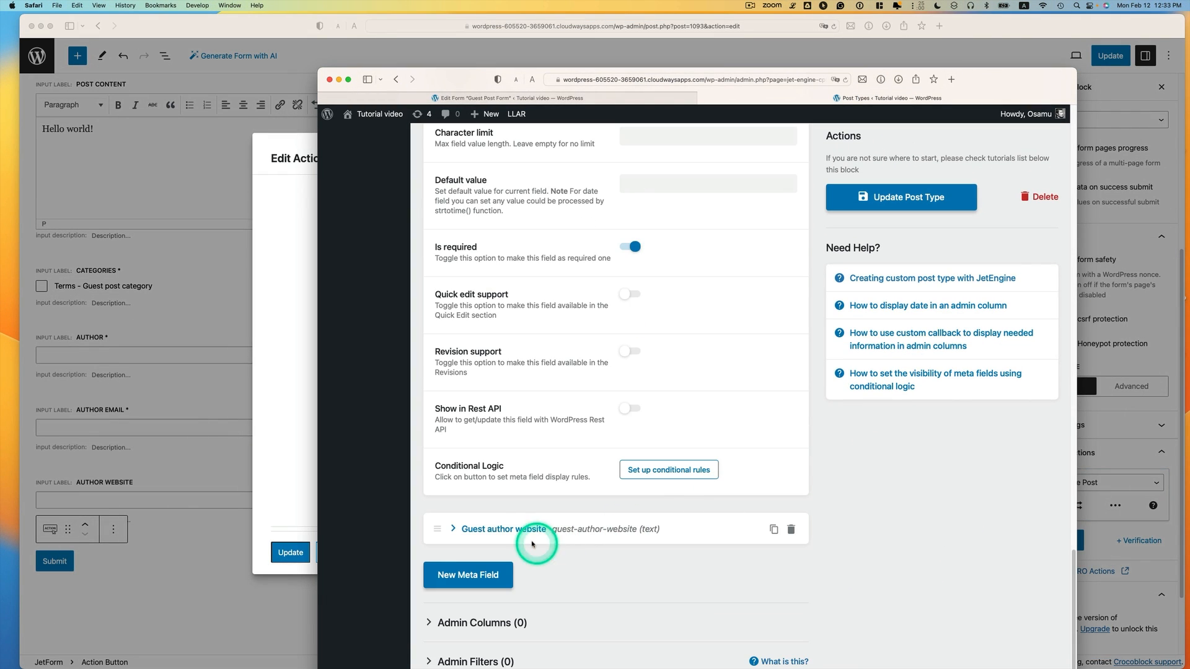
click(532, 543)
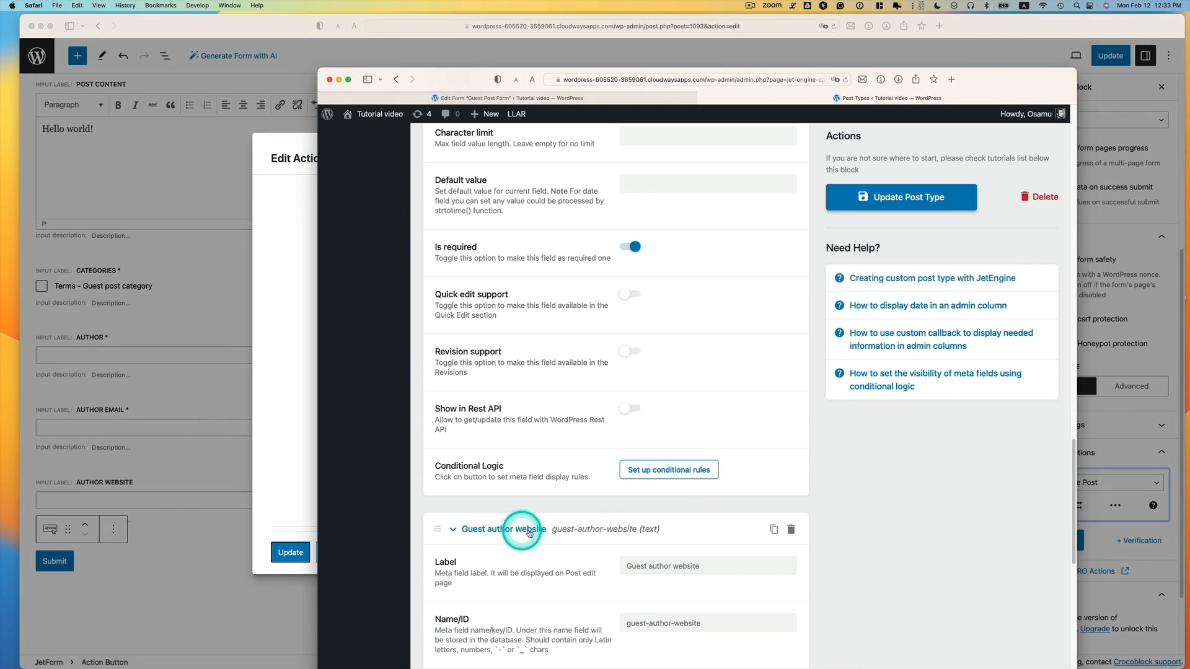
scroll(584, 531, down, 2)
drag(722, 569, 642, 570)
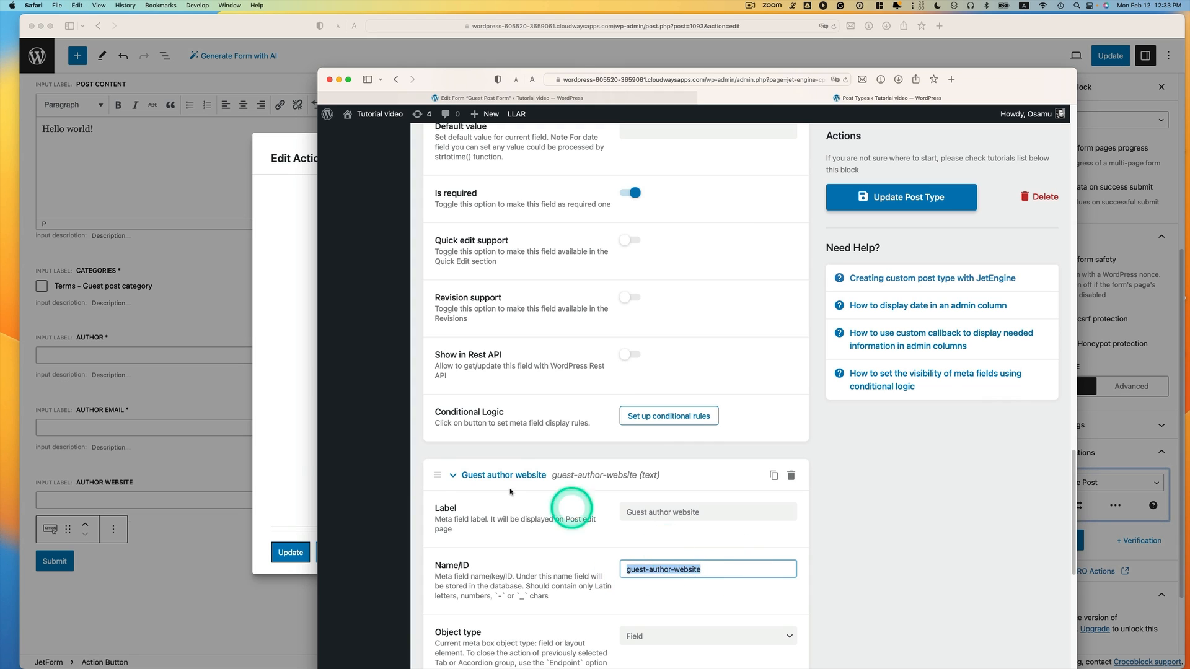
click(292, 437)
click(696, 463)
text(guest-author-website)
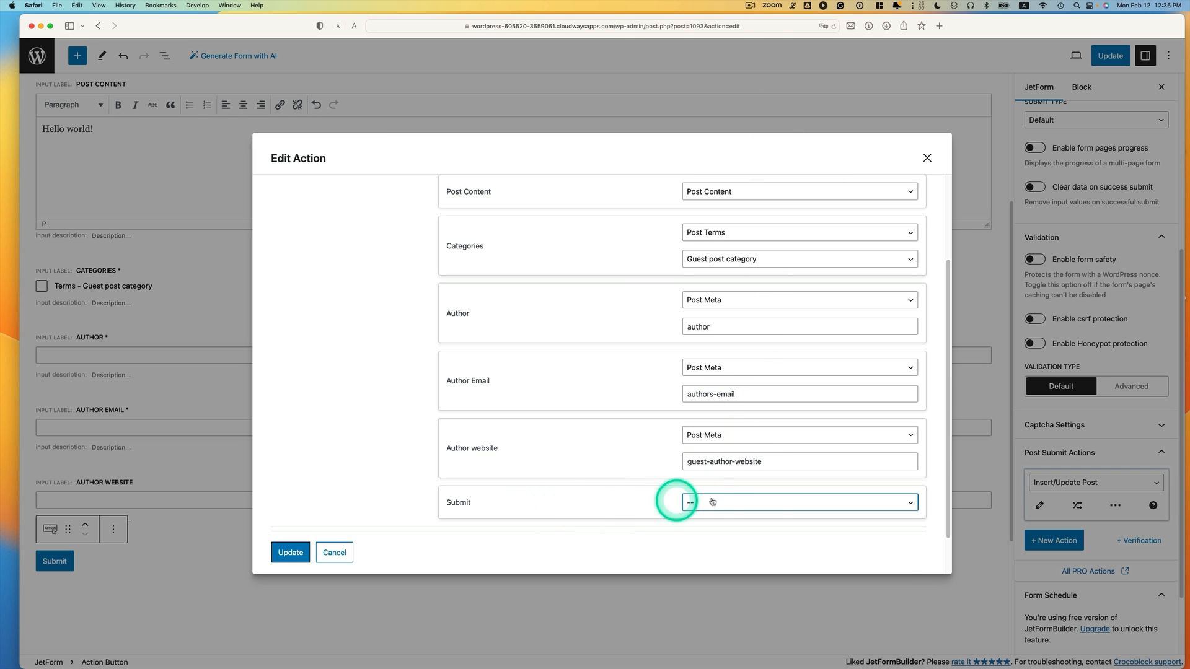
click(685, 499)
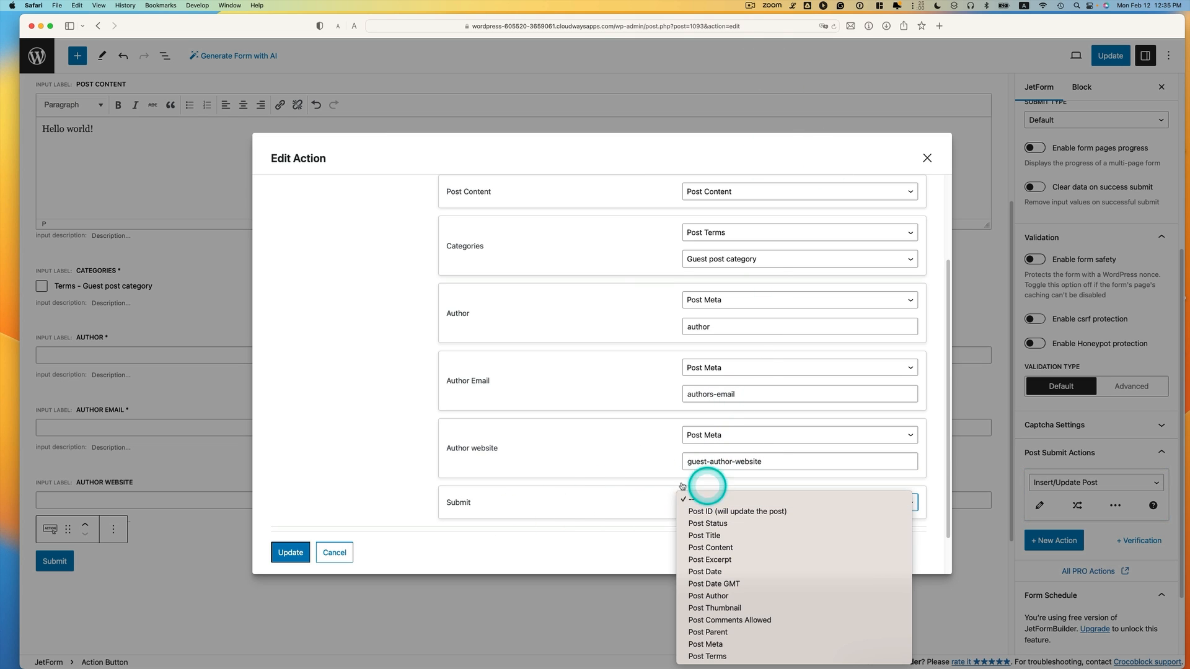
click(579, 487)
click(290, 552)
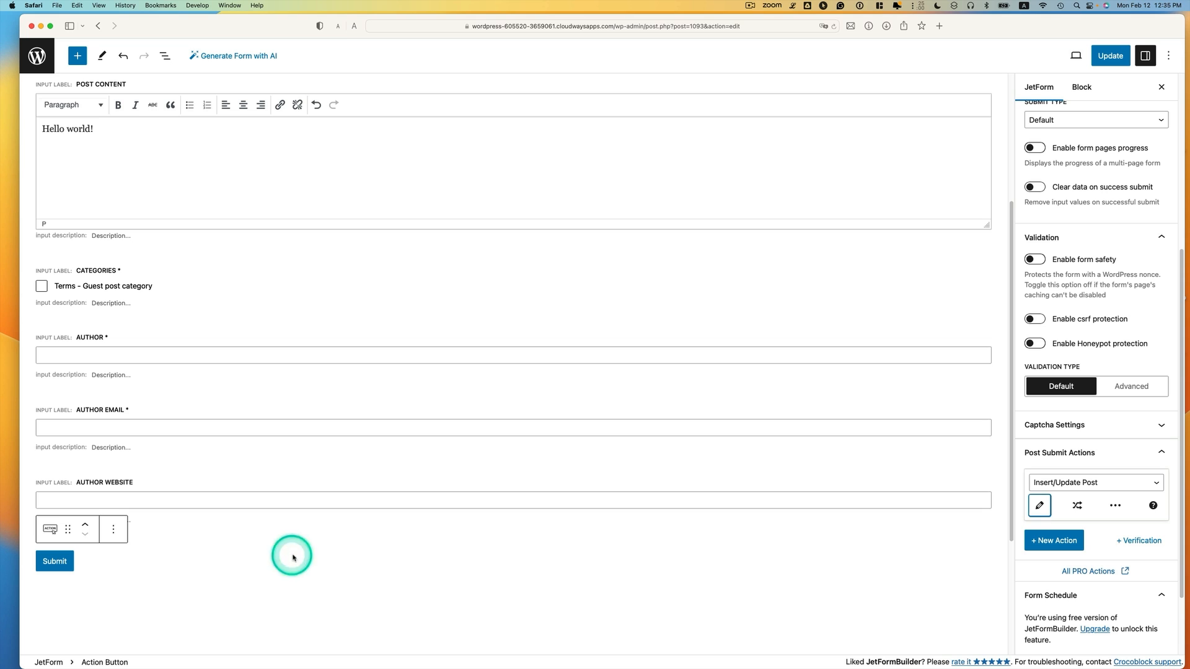
click(1110, 56)
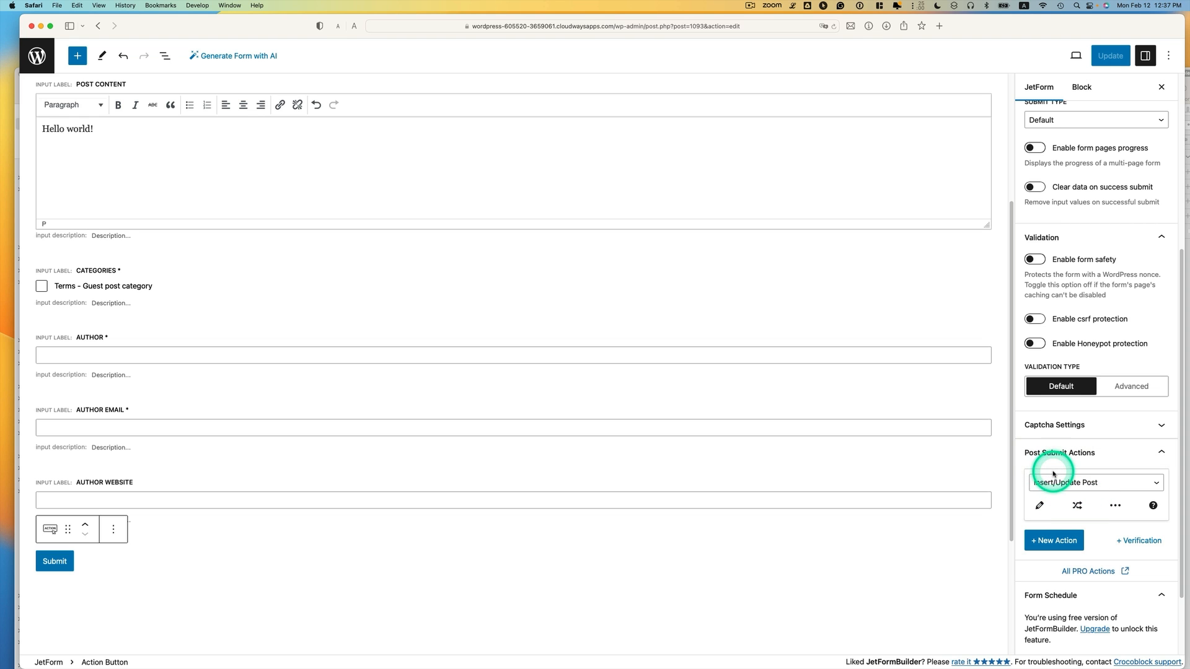
Check the admin-notification arrow in the Sketch email workflow diagram
key(ctrl+Up)
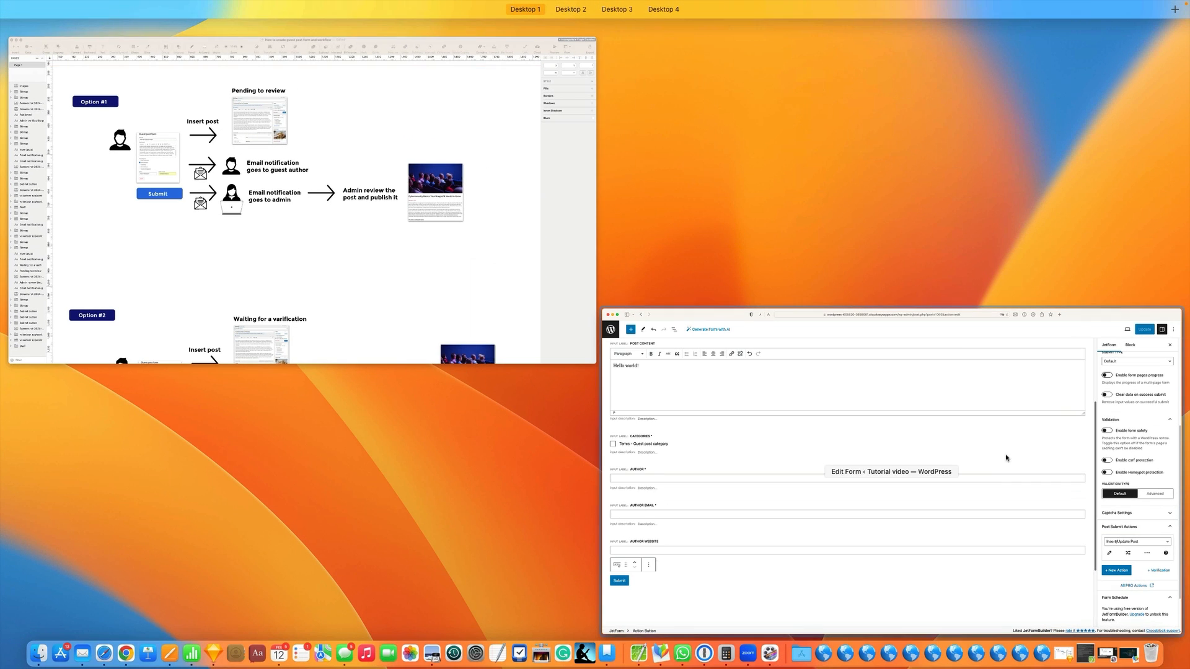
click(365, 222)
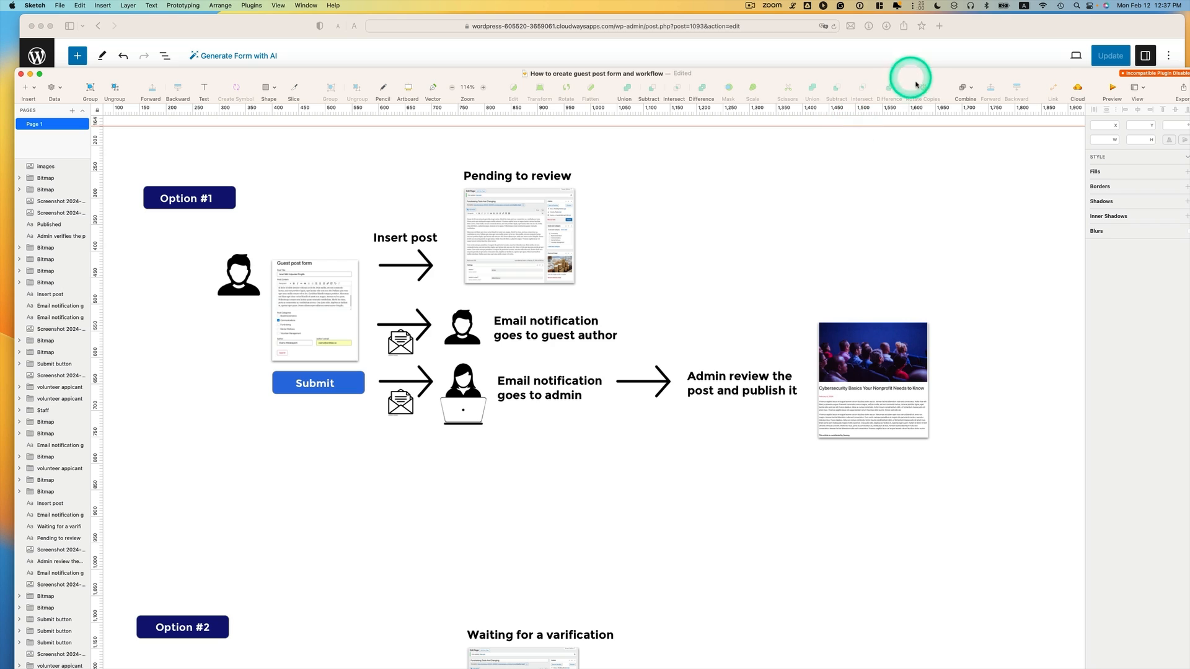
click(414, 382)
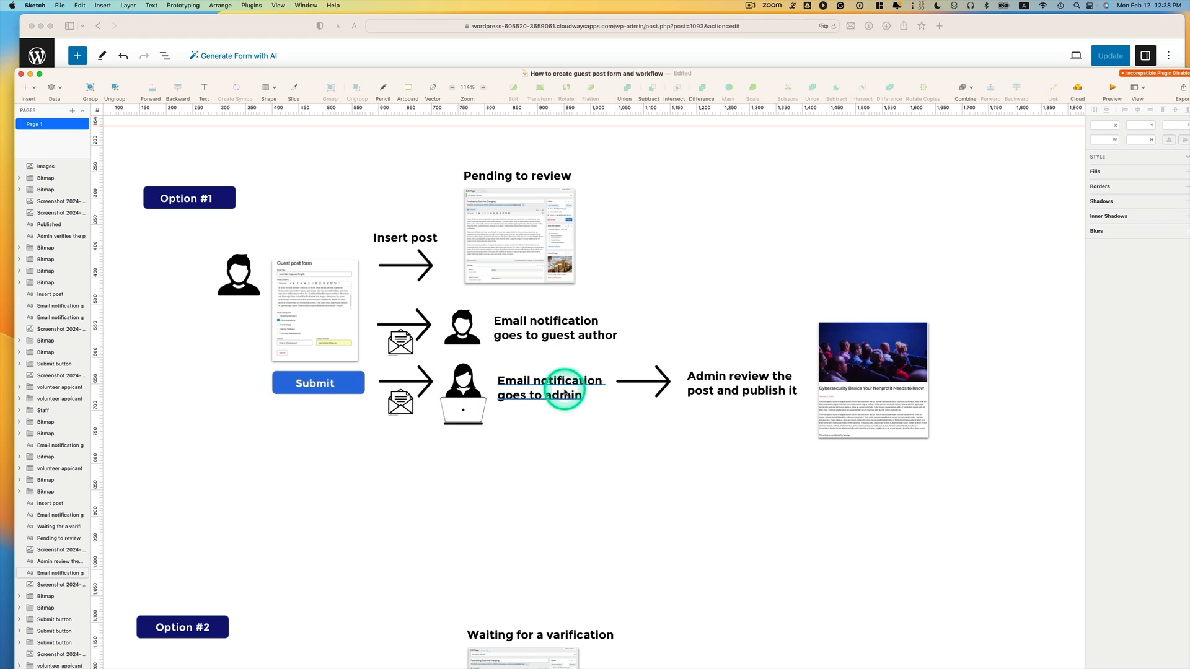
Add a new post-submit action below Insert/Update Post
click(856, 59)
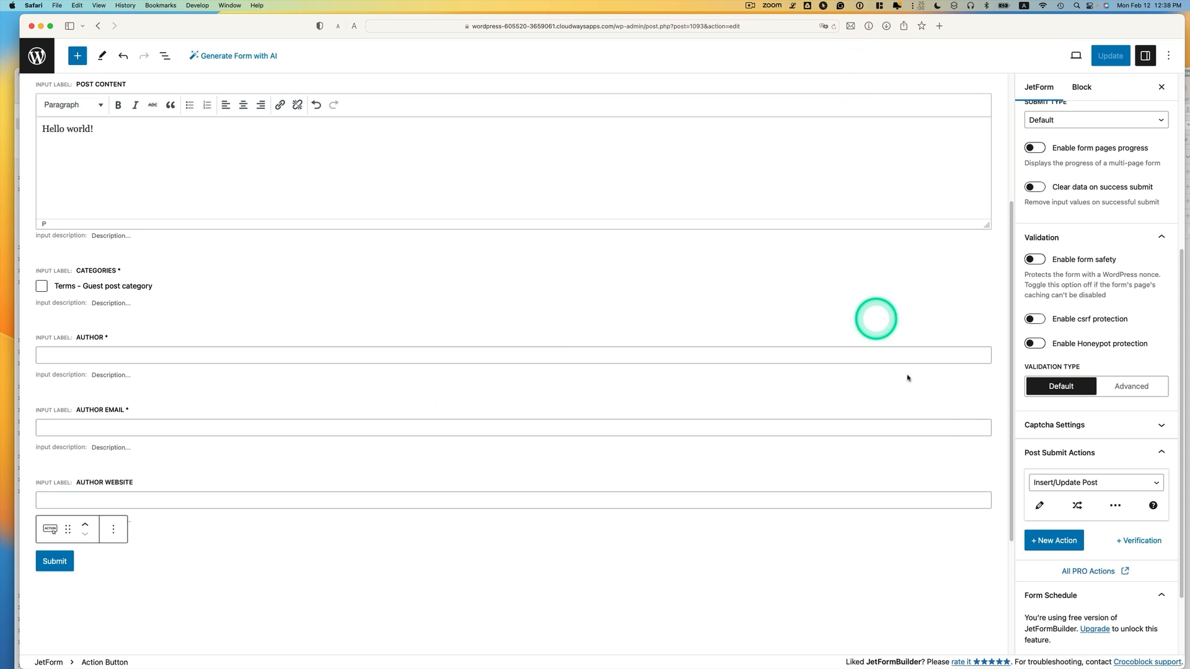
click(1041, 545)
scroll(1046, 547, down, 1)
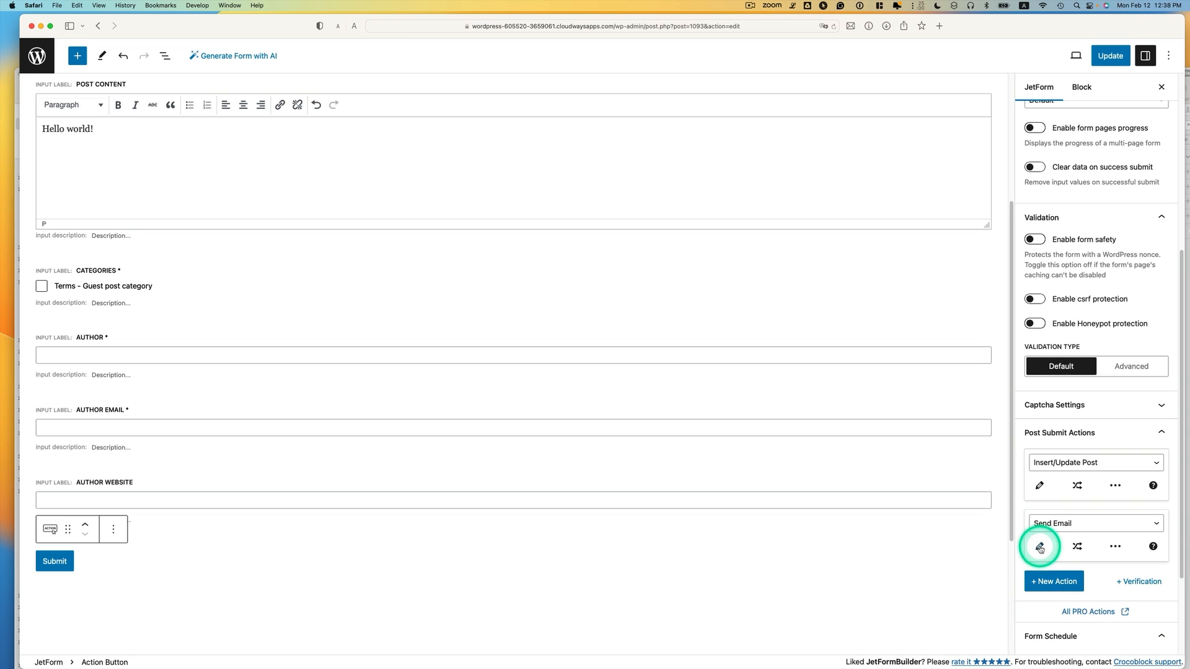
Keep Send Email as the new action's type and open its settings
click(1053, 524)
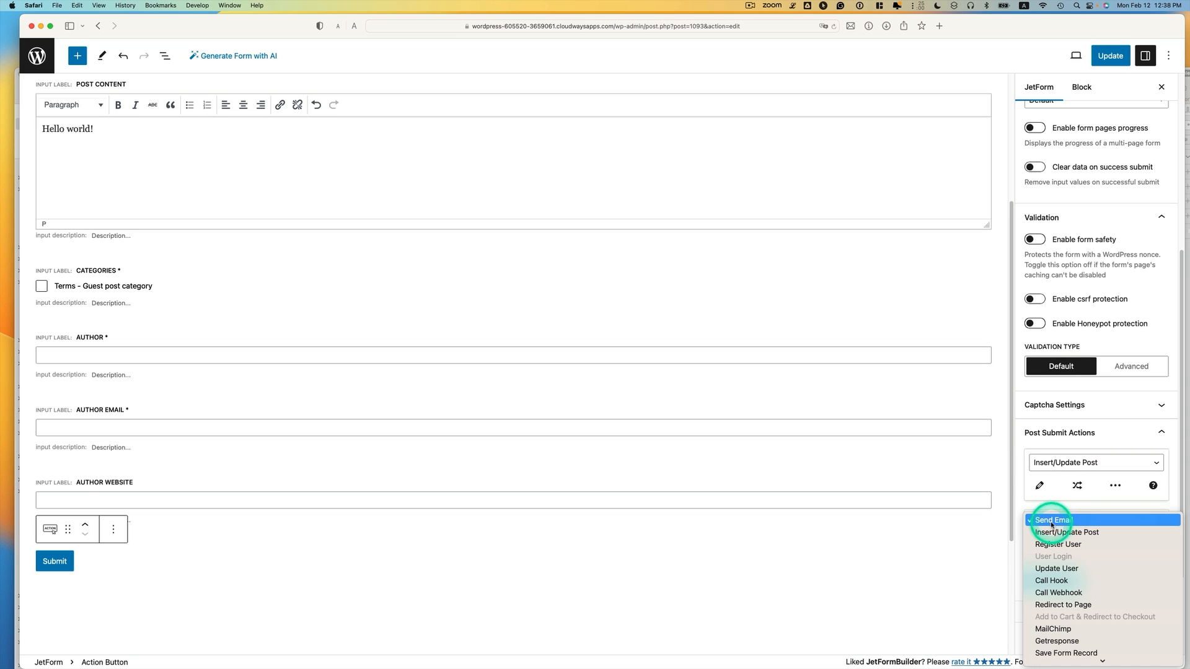
click(1051, 527)
scroll(1043, 530, down, 1)
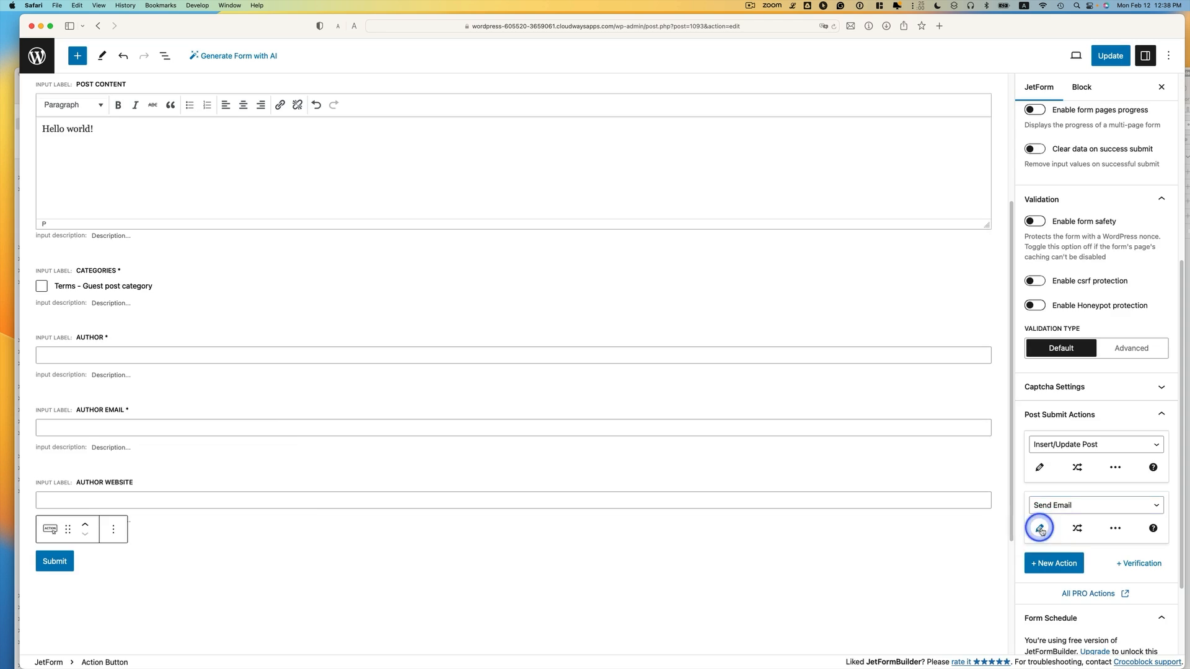
click(1039, 528)
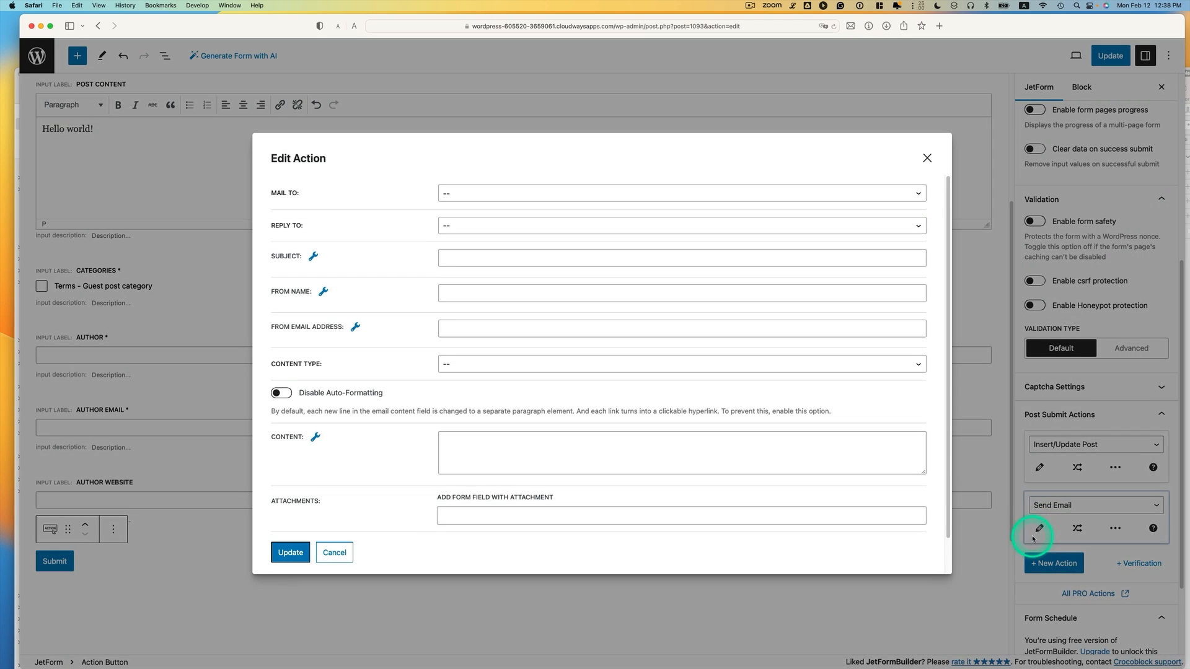
Send the email to the Author Email form field, with replies going to a custom address
click(458, 197)
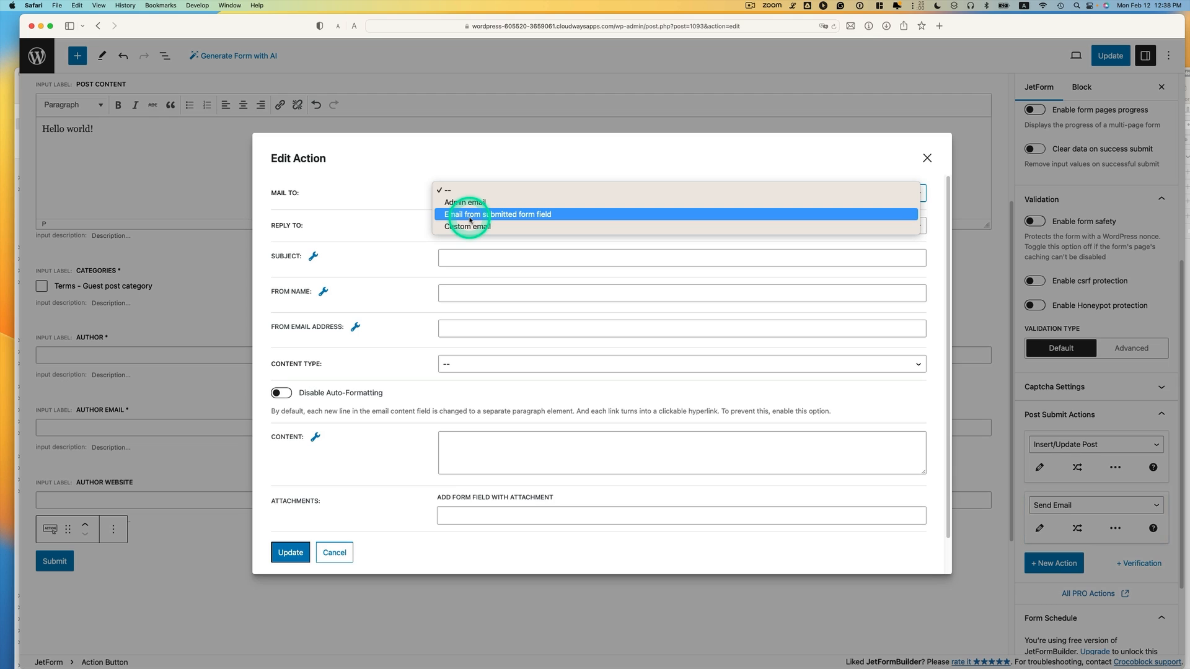
click(500, 214)
click(446, 227)
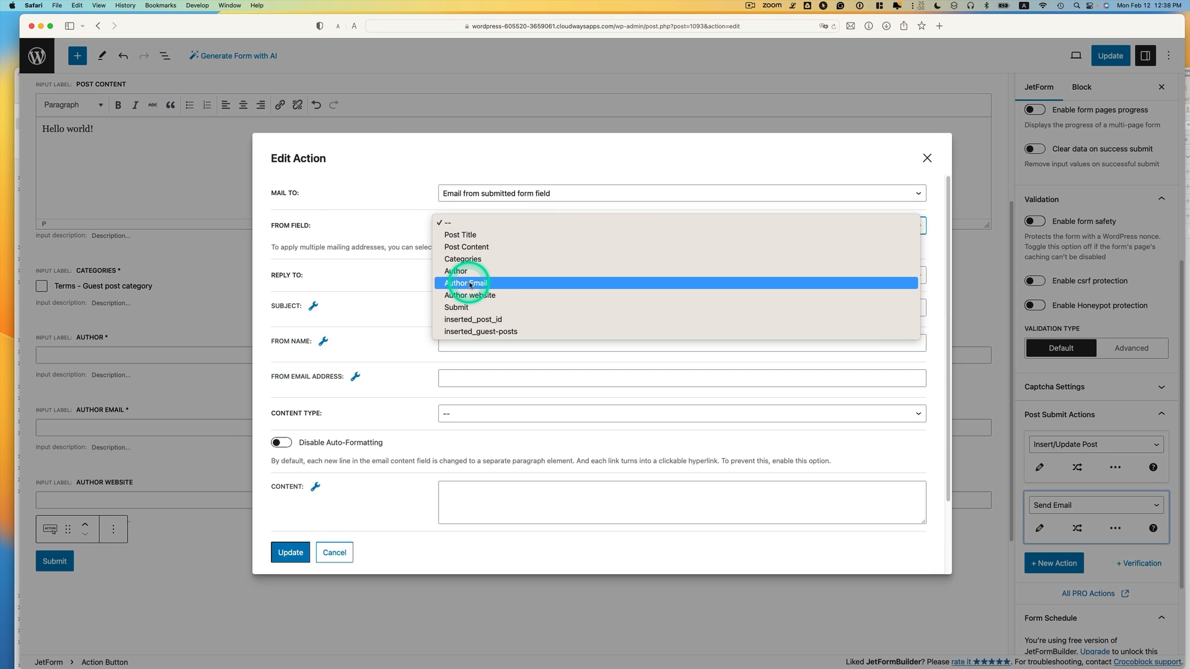
click(485, 285)
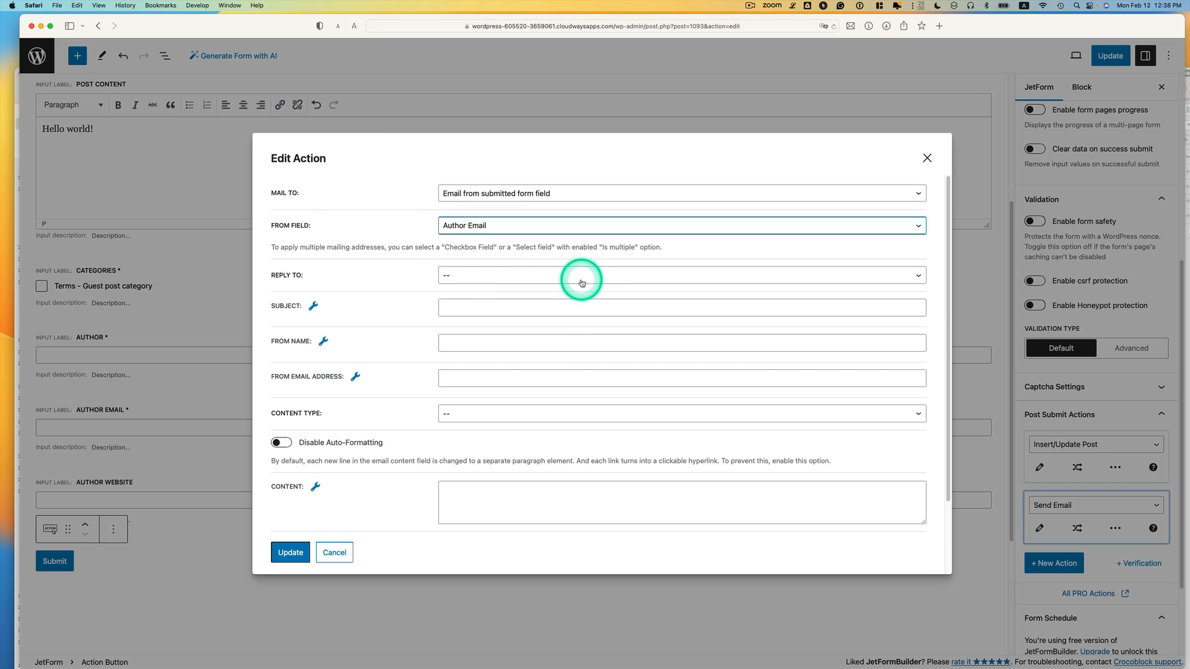
click(490, 276)
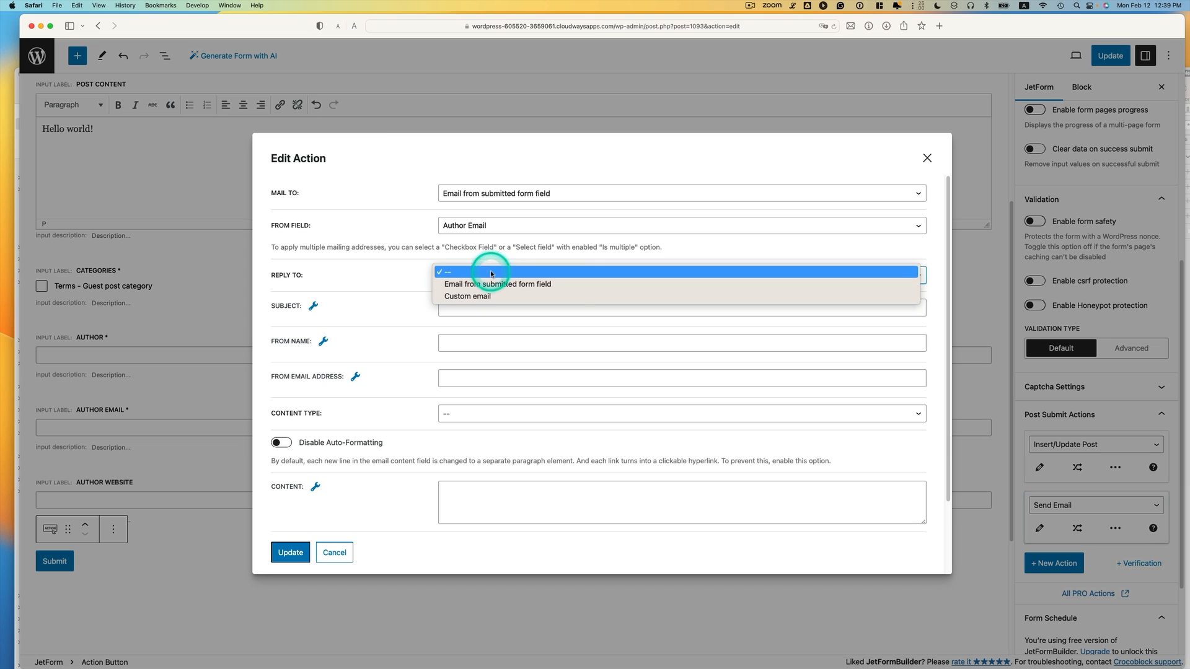
click(533, 296)
click(496, 308)
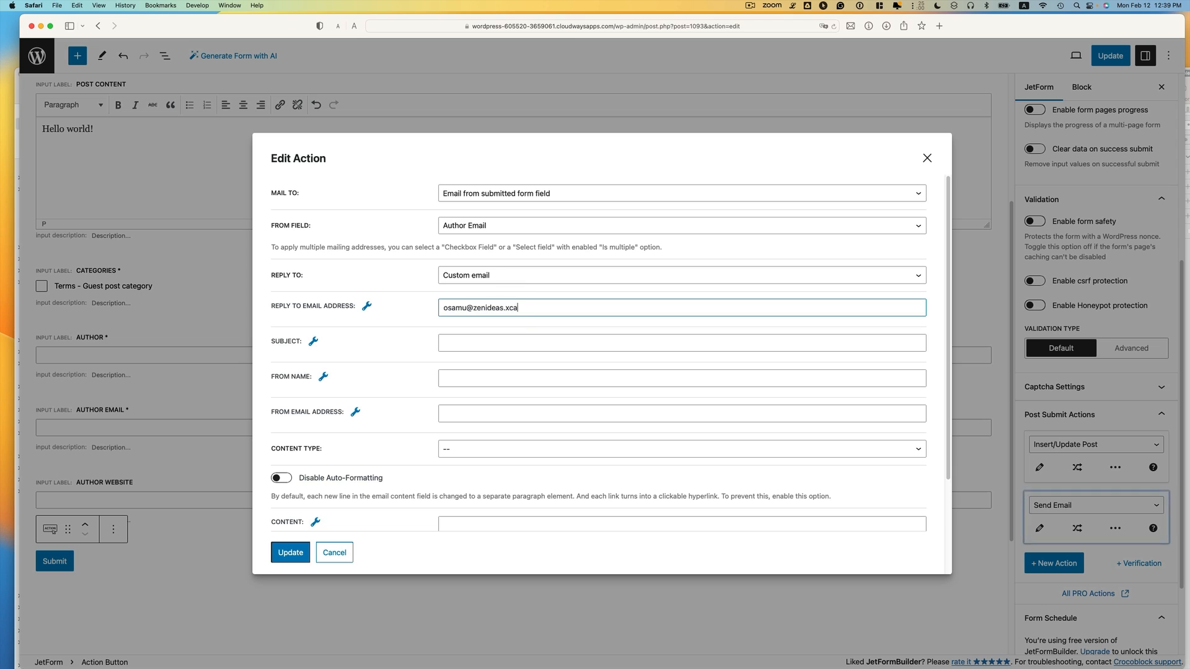
Enter subject 'Thank you for your guest post submission', the admin's sender name and sender email
click(496, 344)
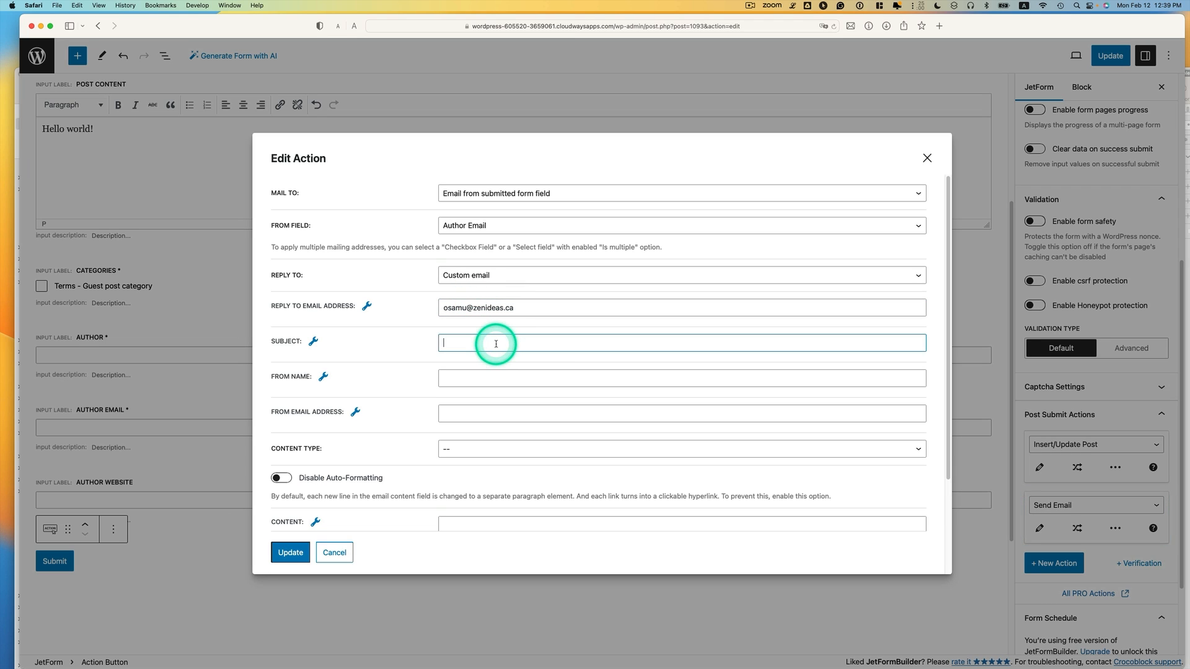
text(Thank you for your guest post submission)
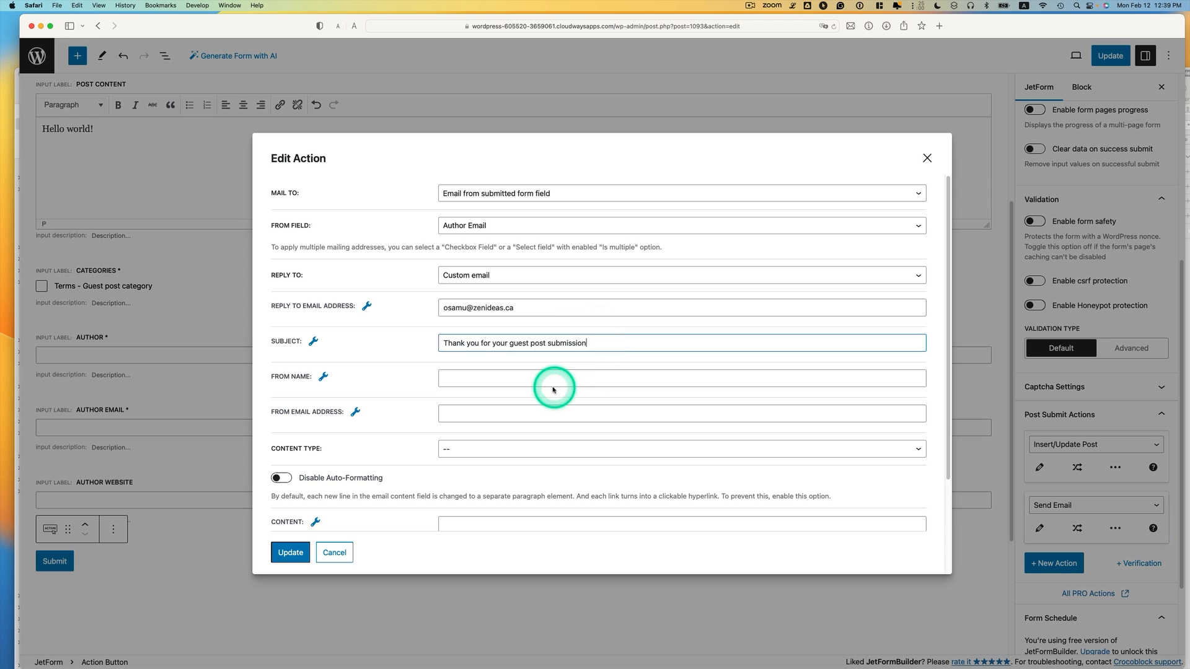
click(497, 383)
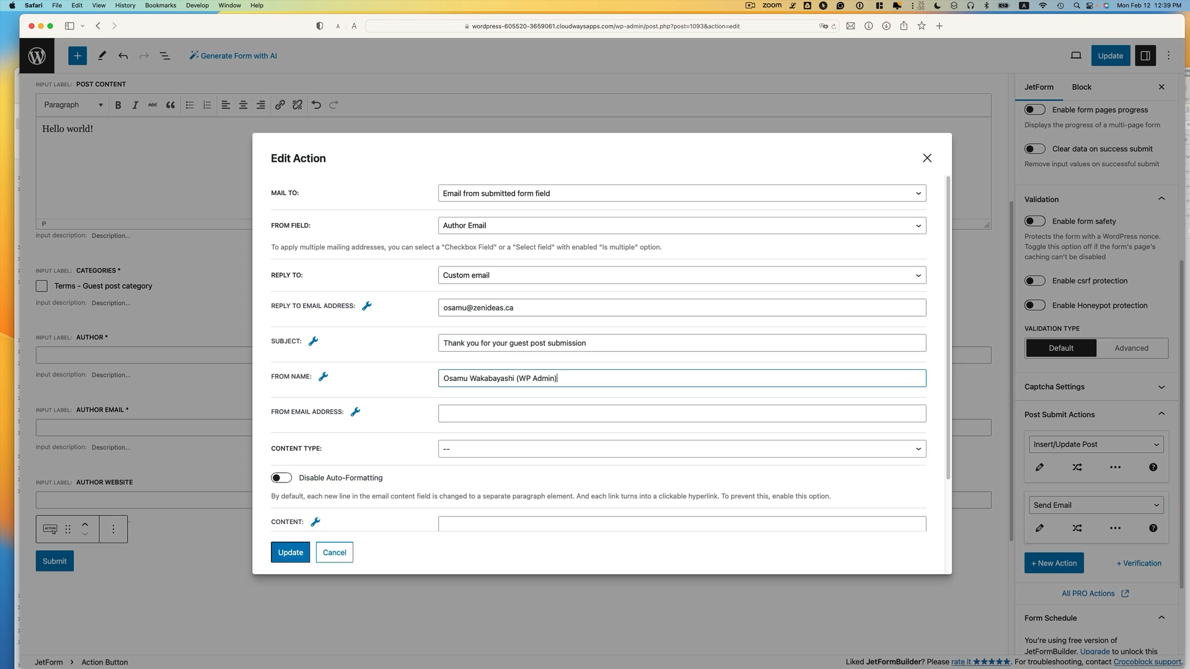
click(468, 415)
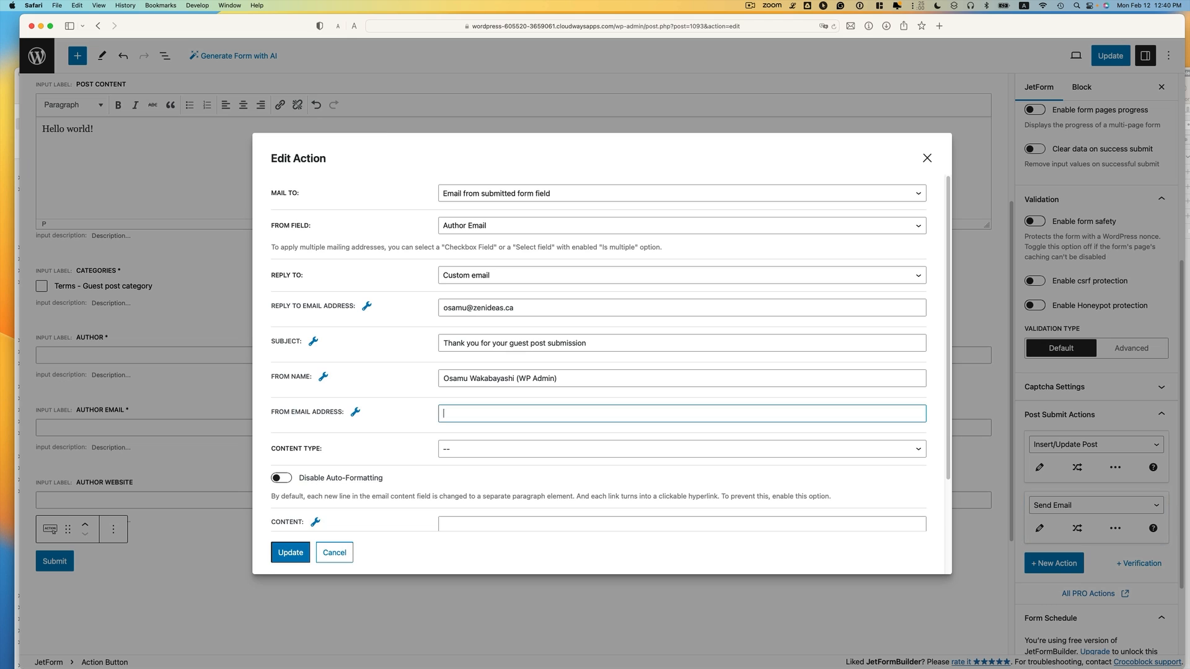
click(494, 412)
key(super+v)
scroll(583, 407, down, 1)
click(498, 443)
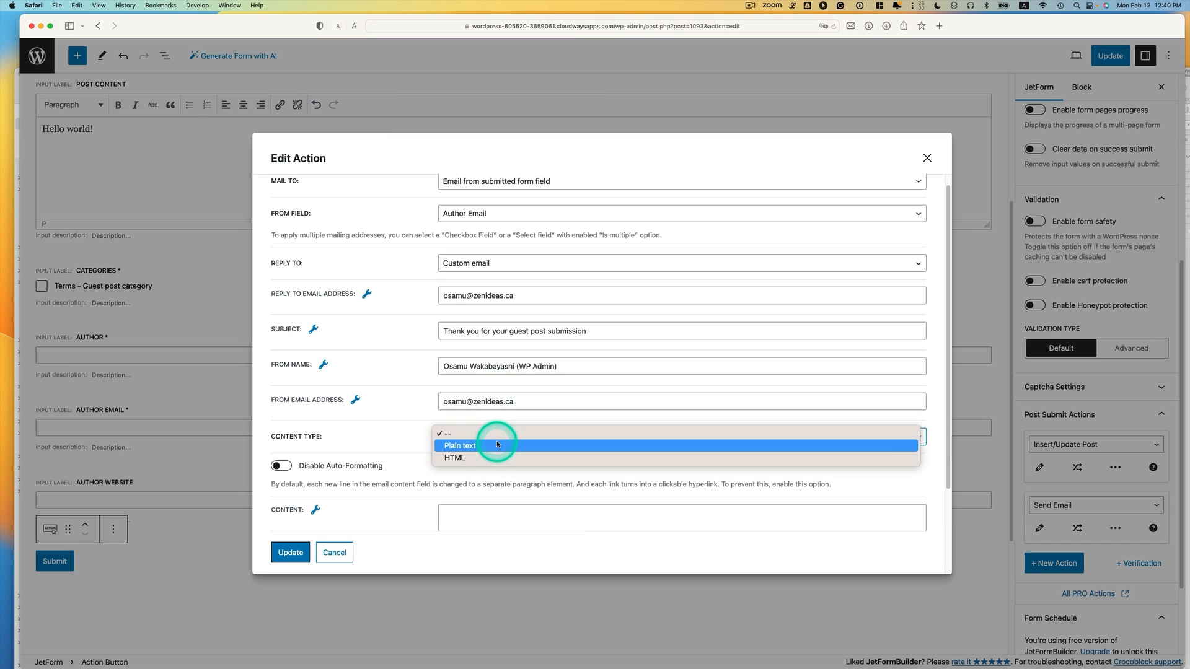
Make the email HTML with body 'Thank you for submitting your post %title%' plus sign-off, and save
click(496, 457)
scroll(630, 437, down, 3)
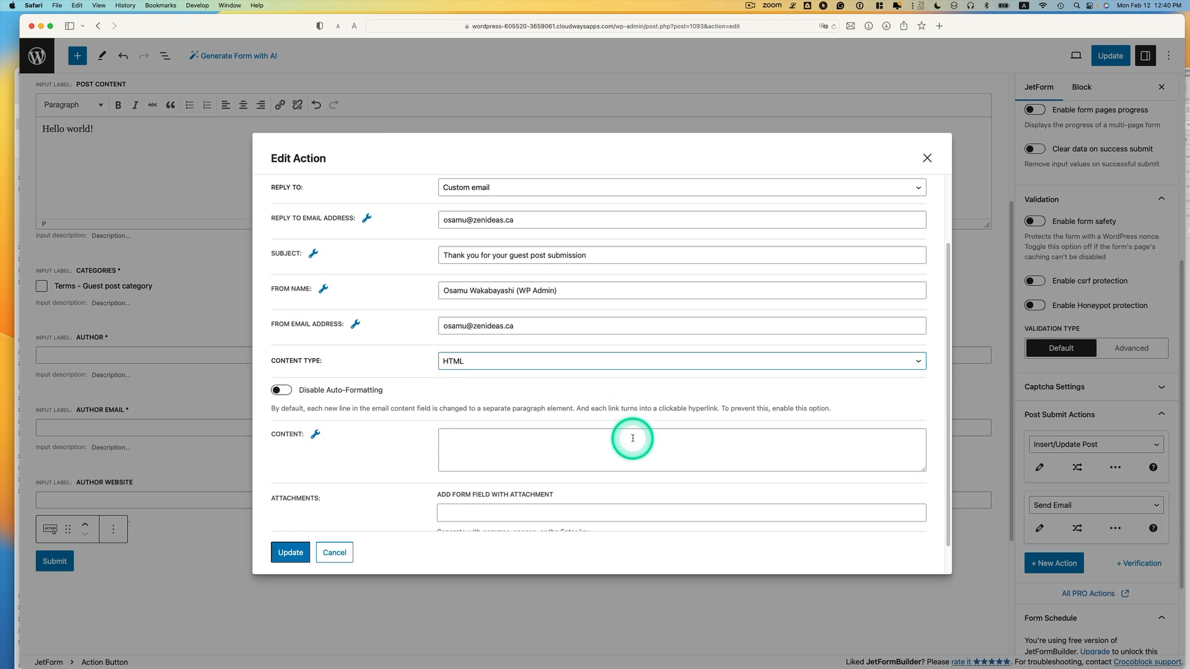
click(515, 442)
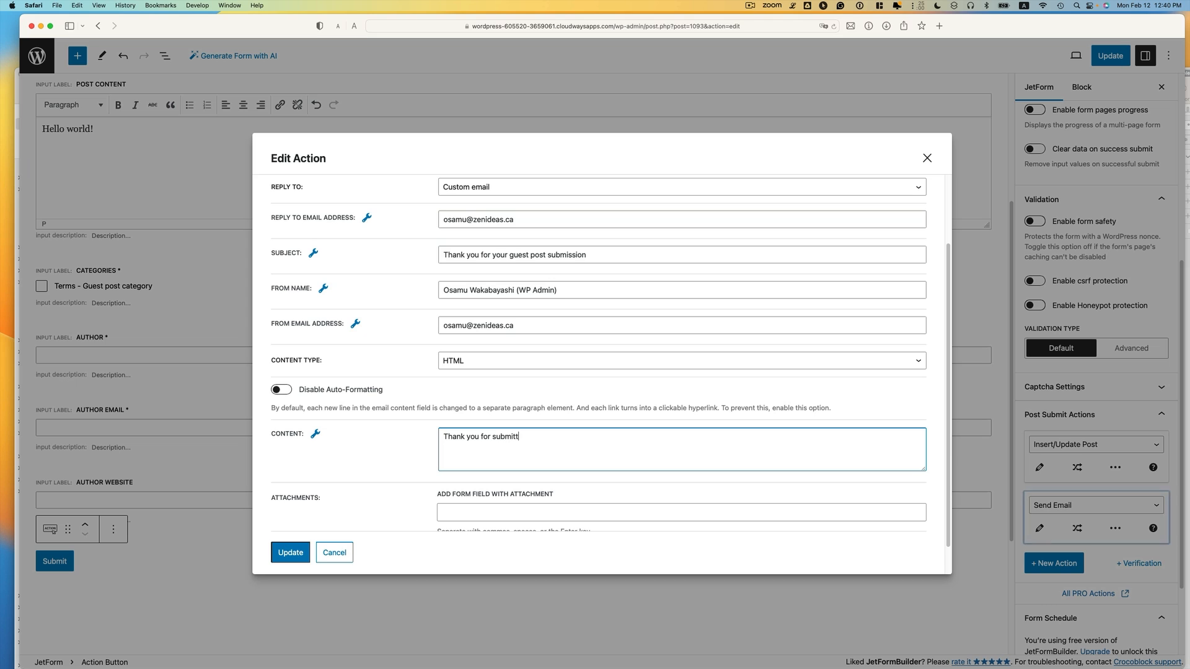
text(Thank you for submitting your post)
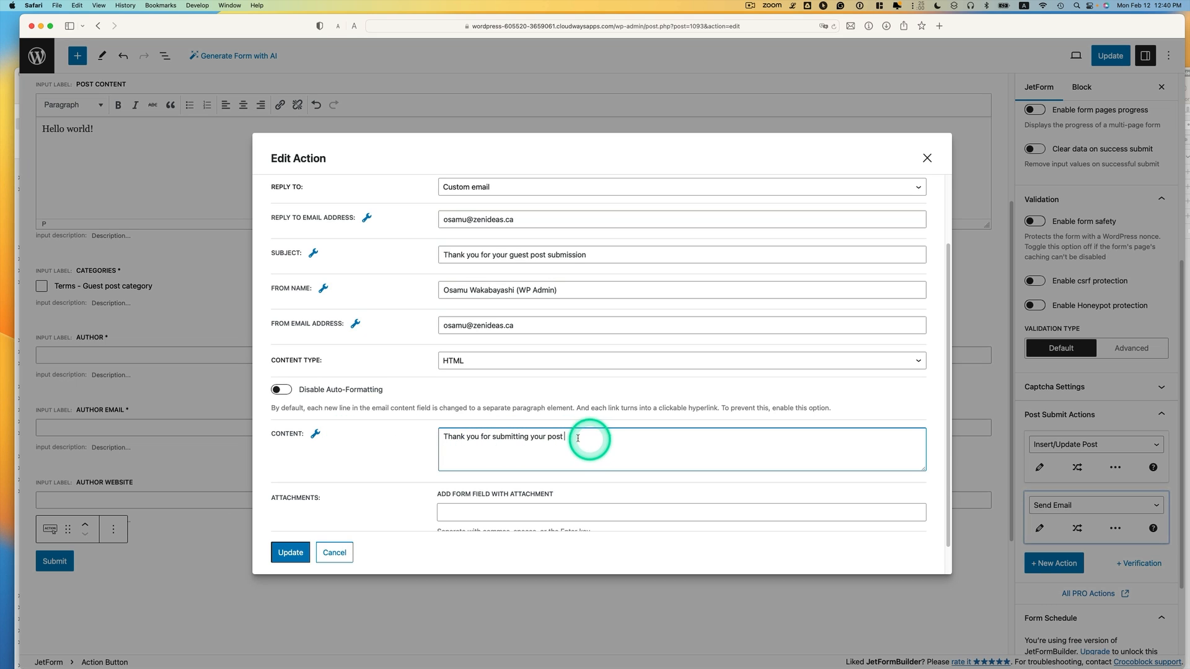
click(314, 434)
click(292, 482)
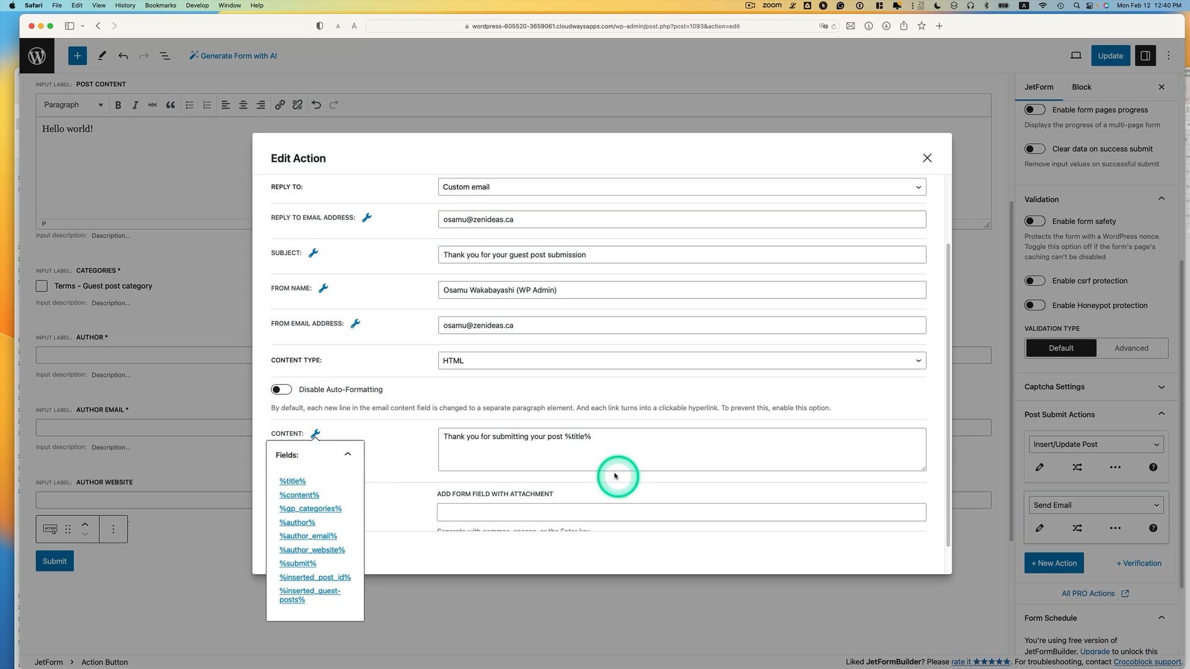
click(605, 442)
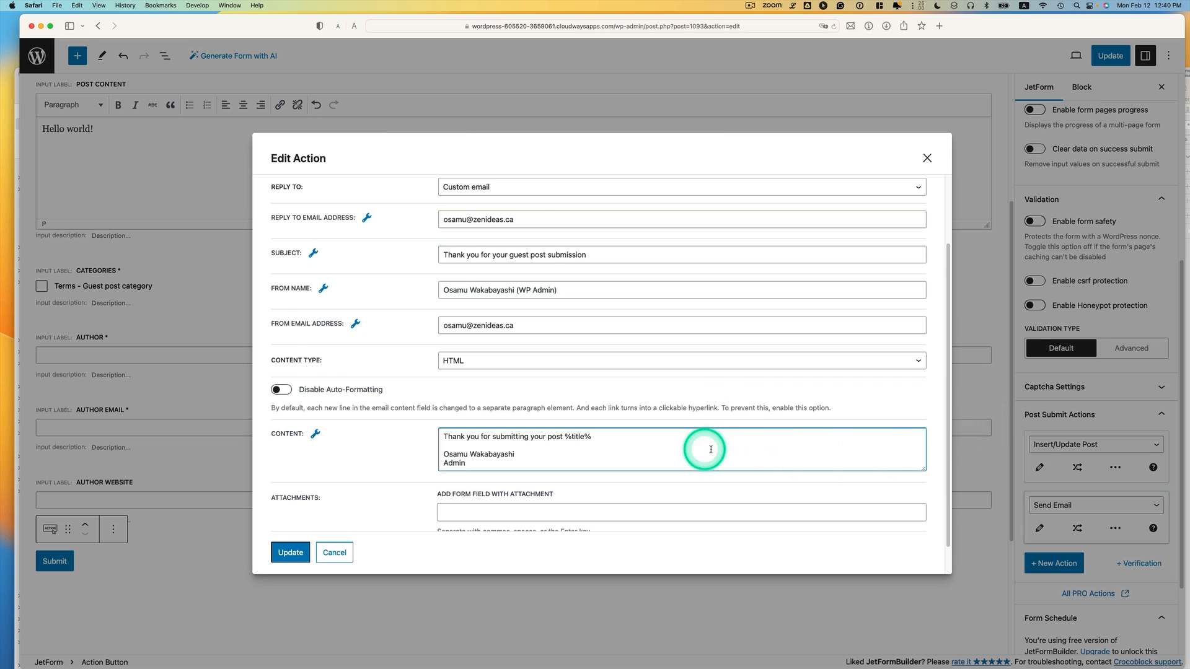
scroll(625, 457, down, 2)
scroll(553, 467, up, 4)
scroll(552, 468, down, 4)
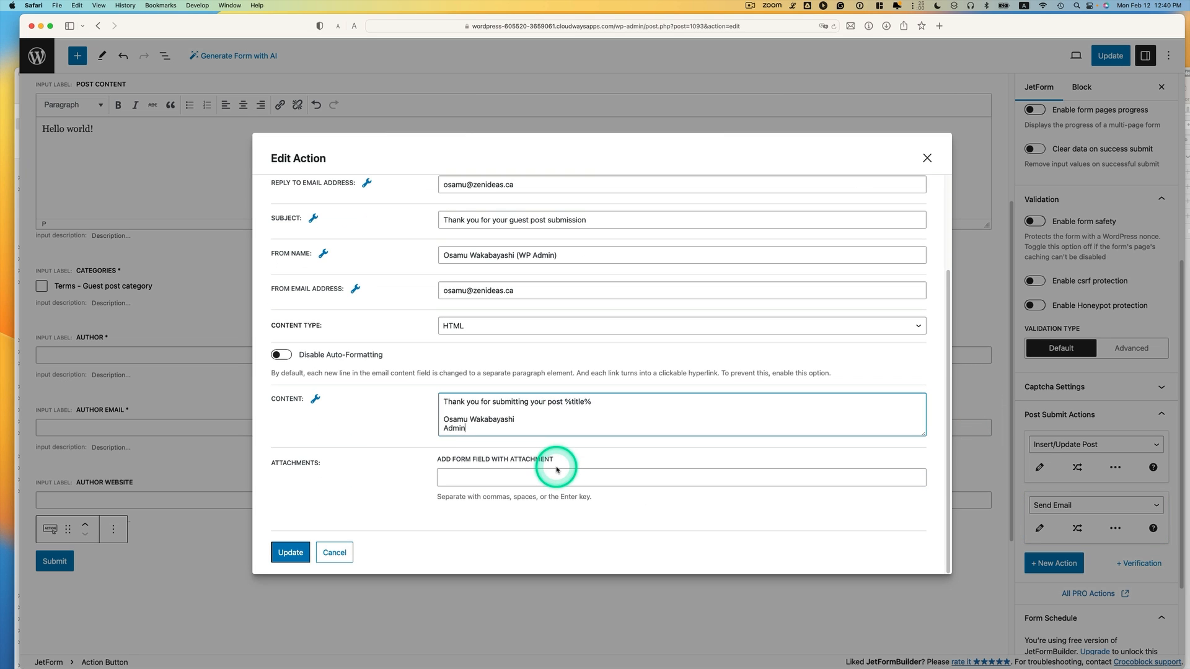
click(296, 553)
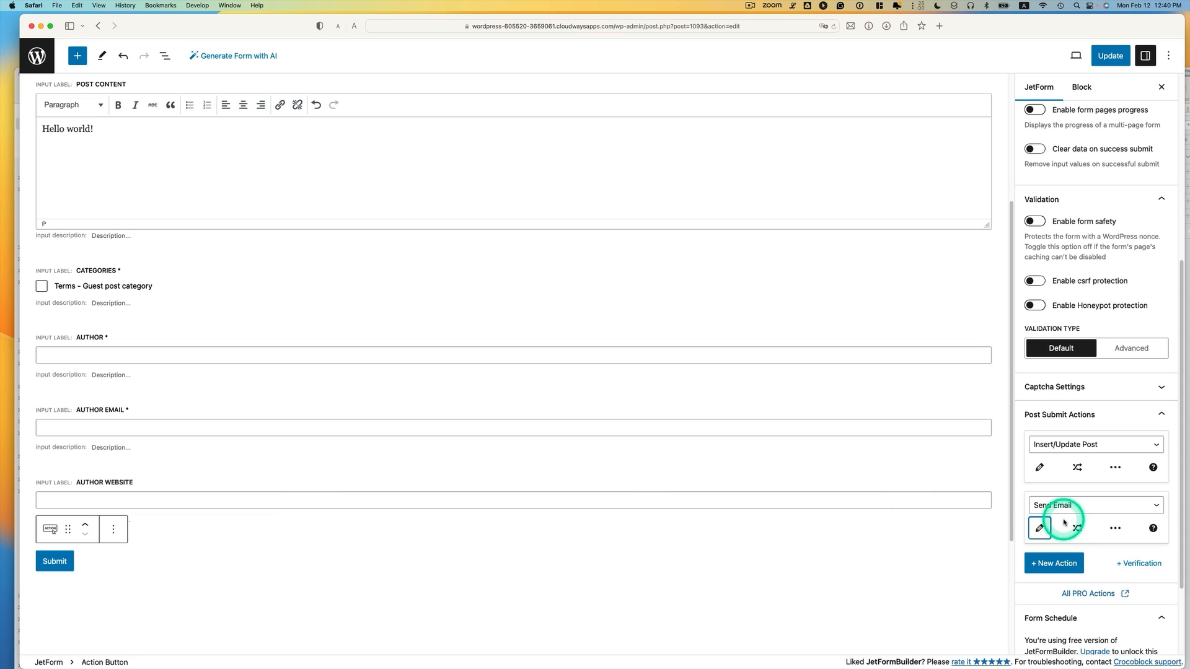
Add a third Send Email action and set its recipient to Custom email
scroll(1118, 530, down, 2)
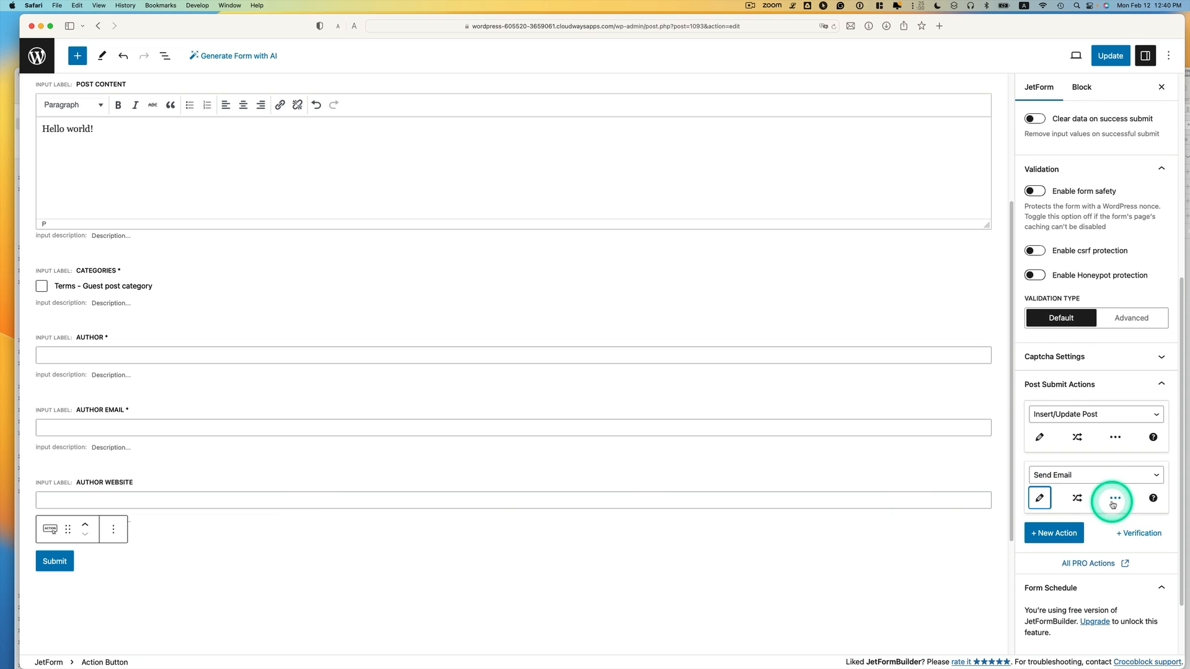
click(1063, 528)
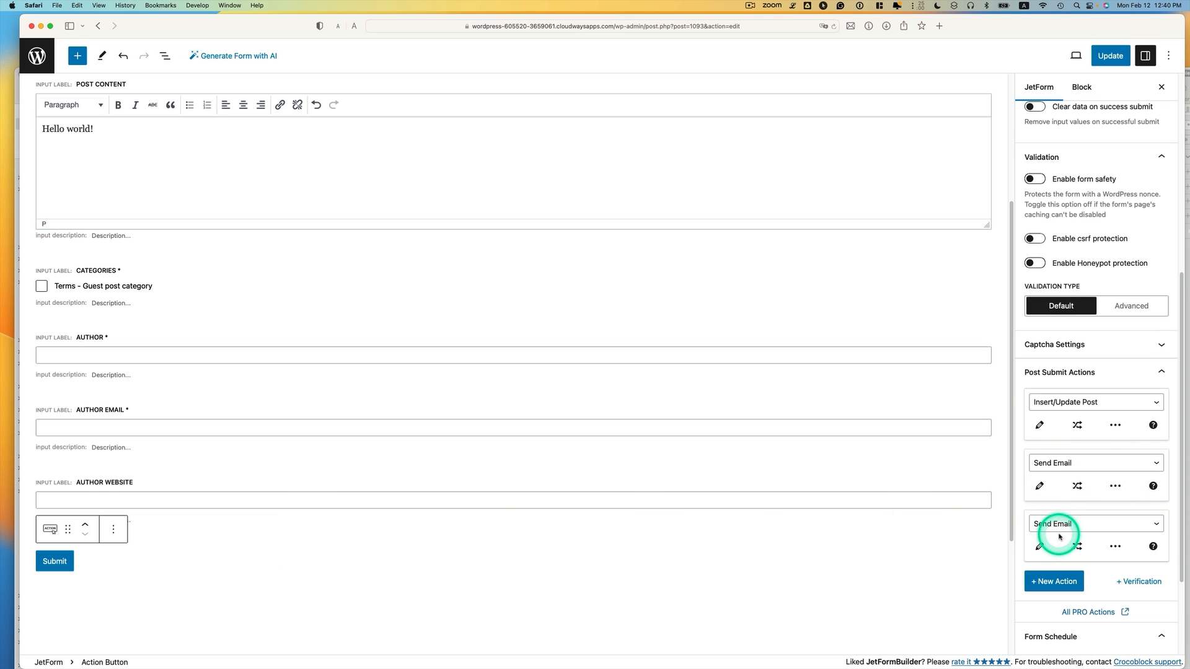
click(1039, 546)
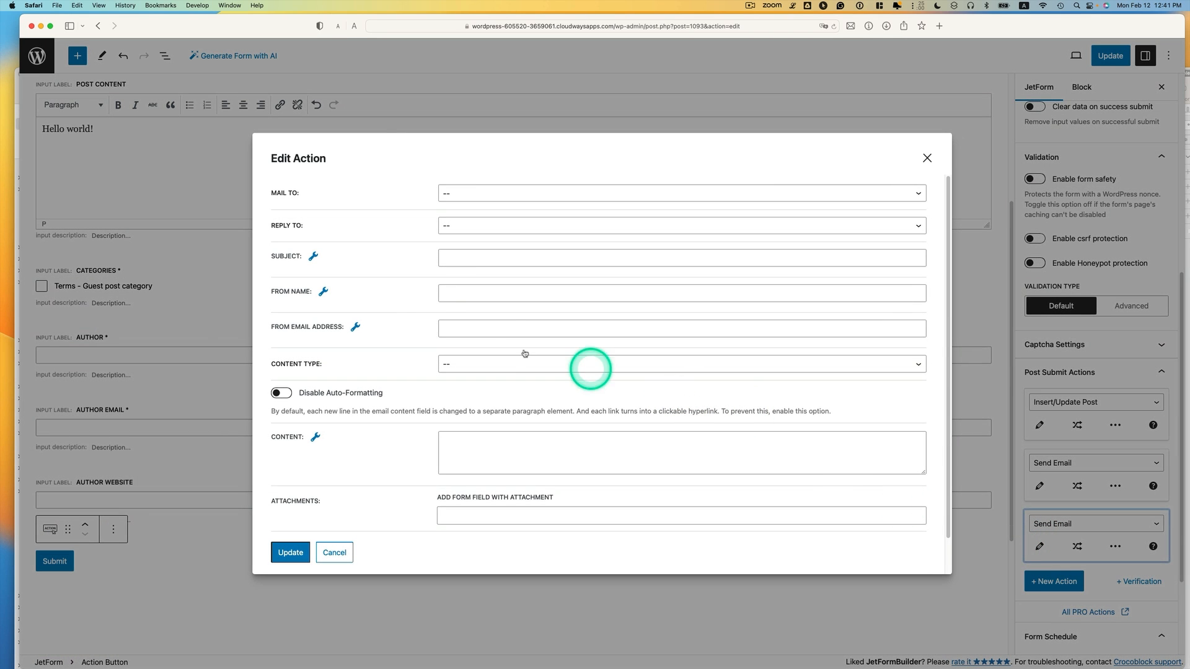
click(477, 196)
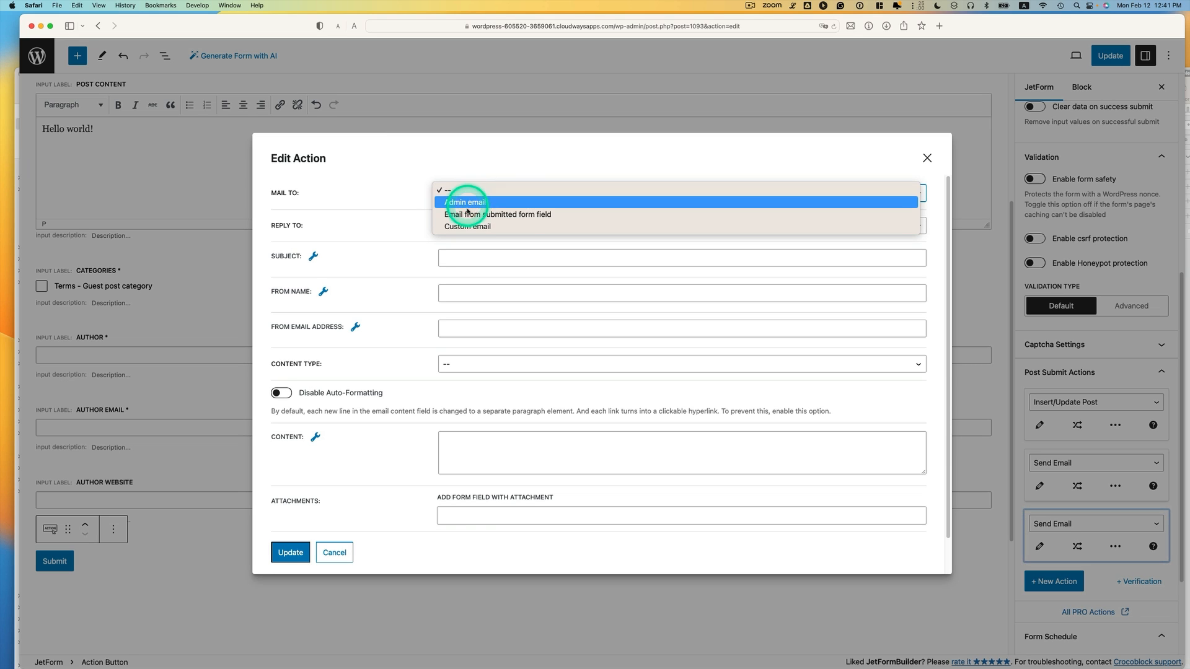
click(478, 201)
click(479, 201)
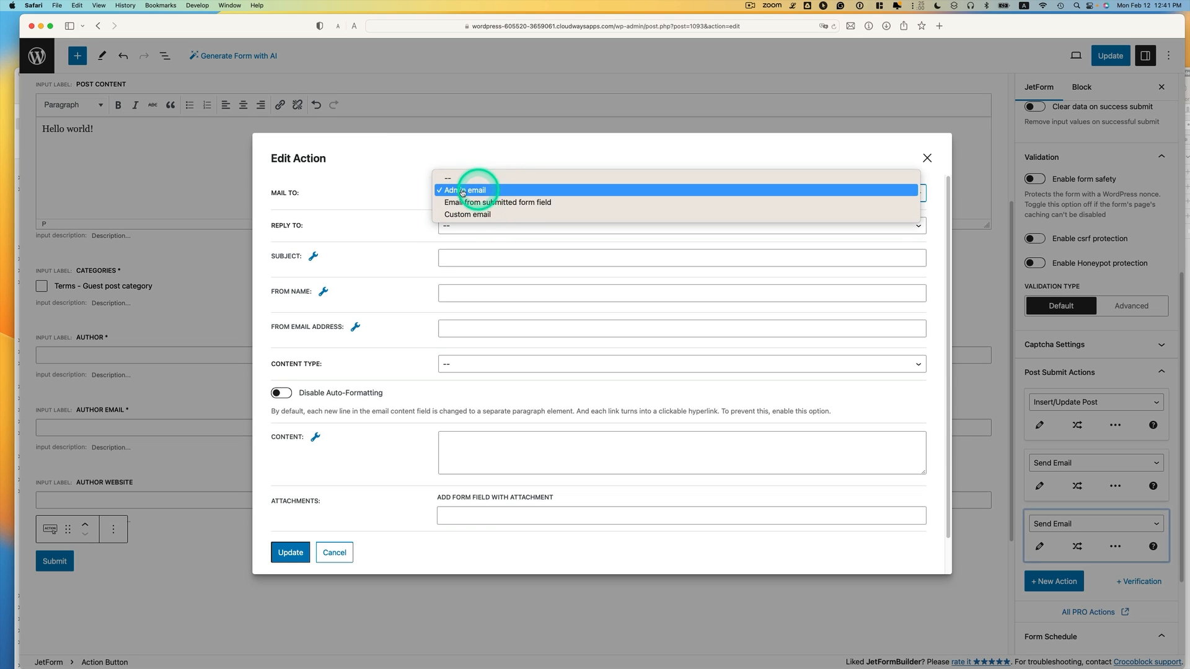
click(499, 214)
click(508, 227)
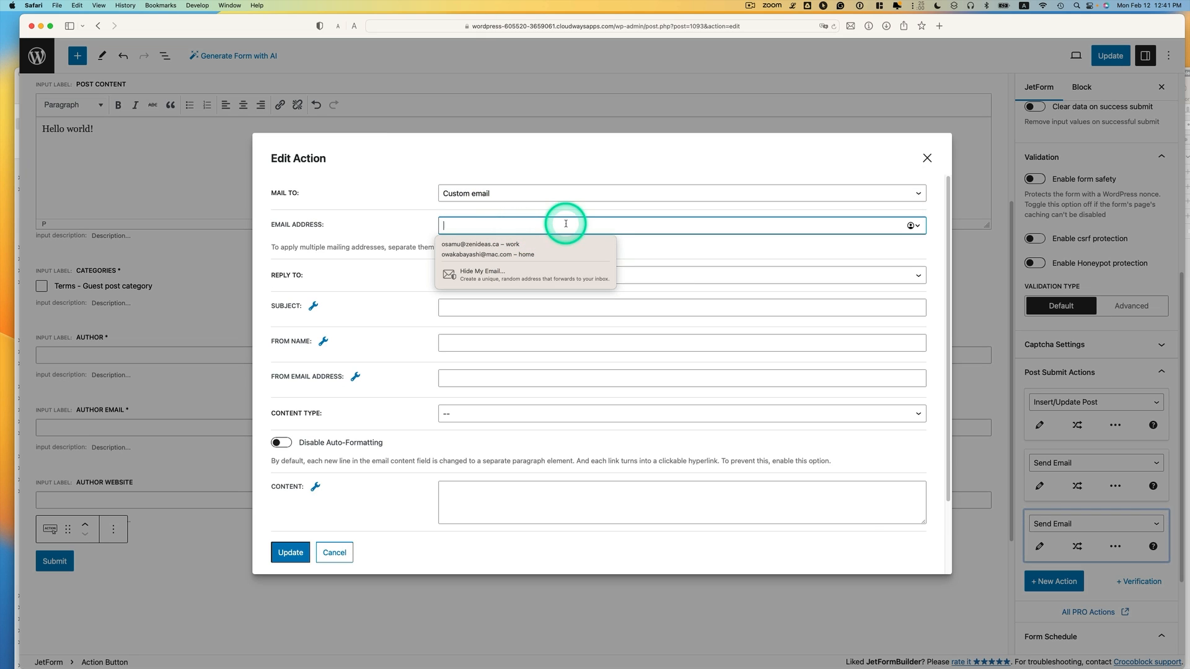
Enter the admin's address as recipient and send replies to the Author Email field
click(539, 243)
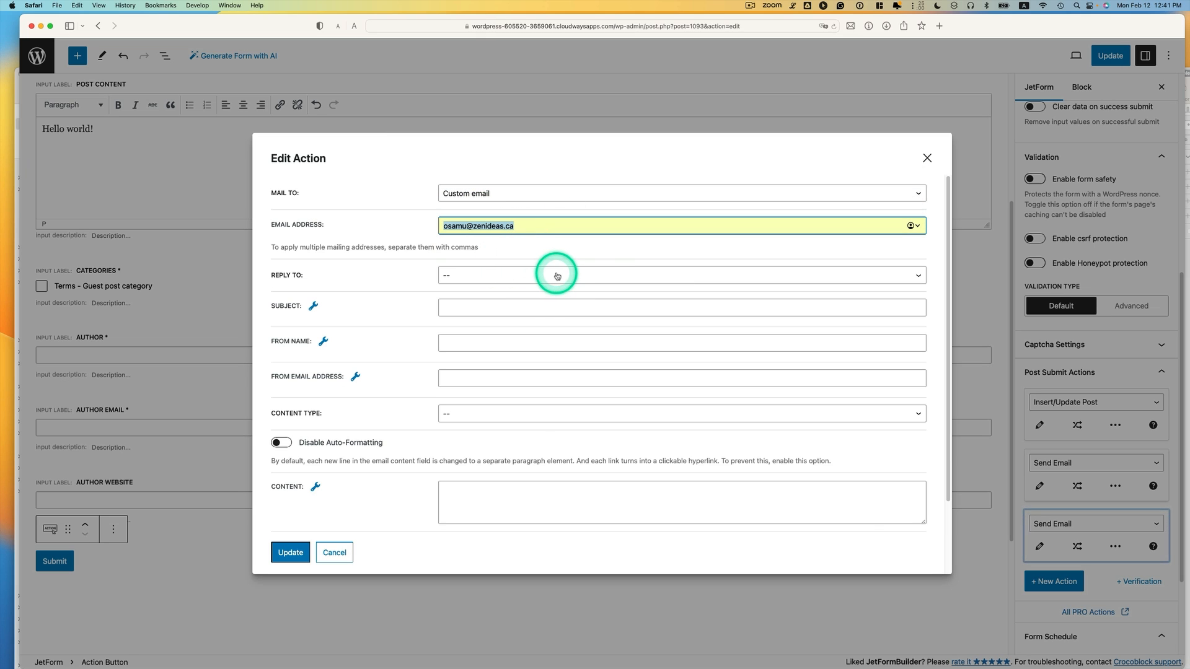
click(577, 277)
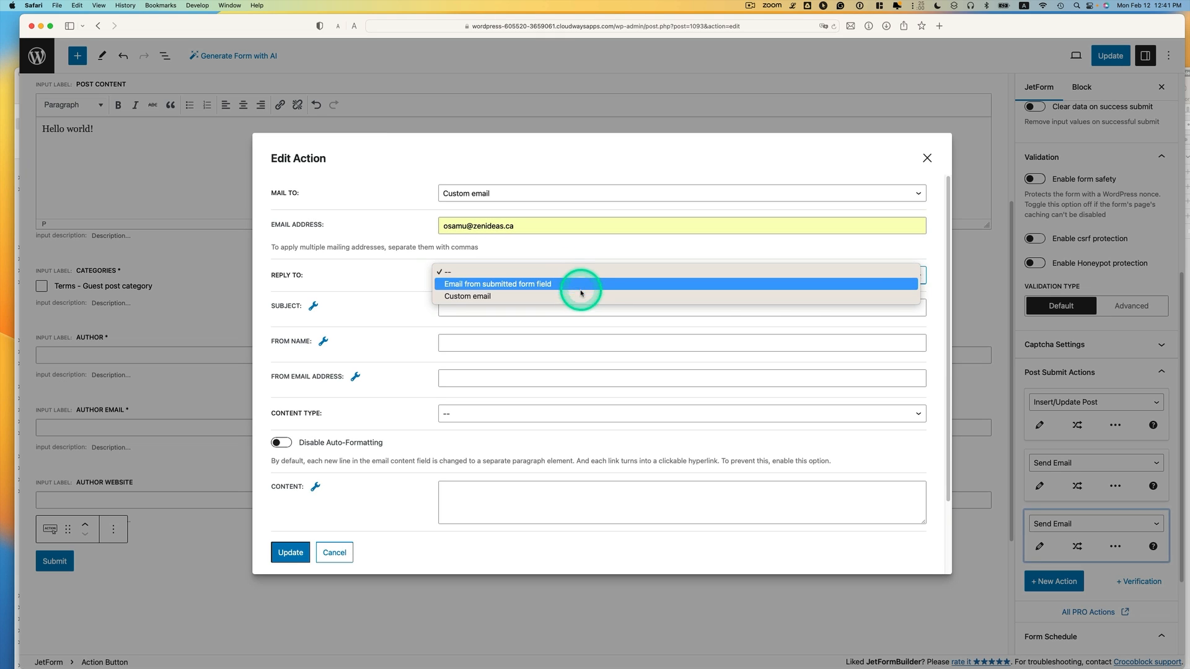
click(561, 288)
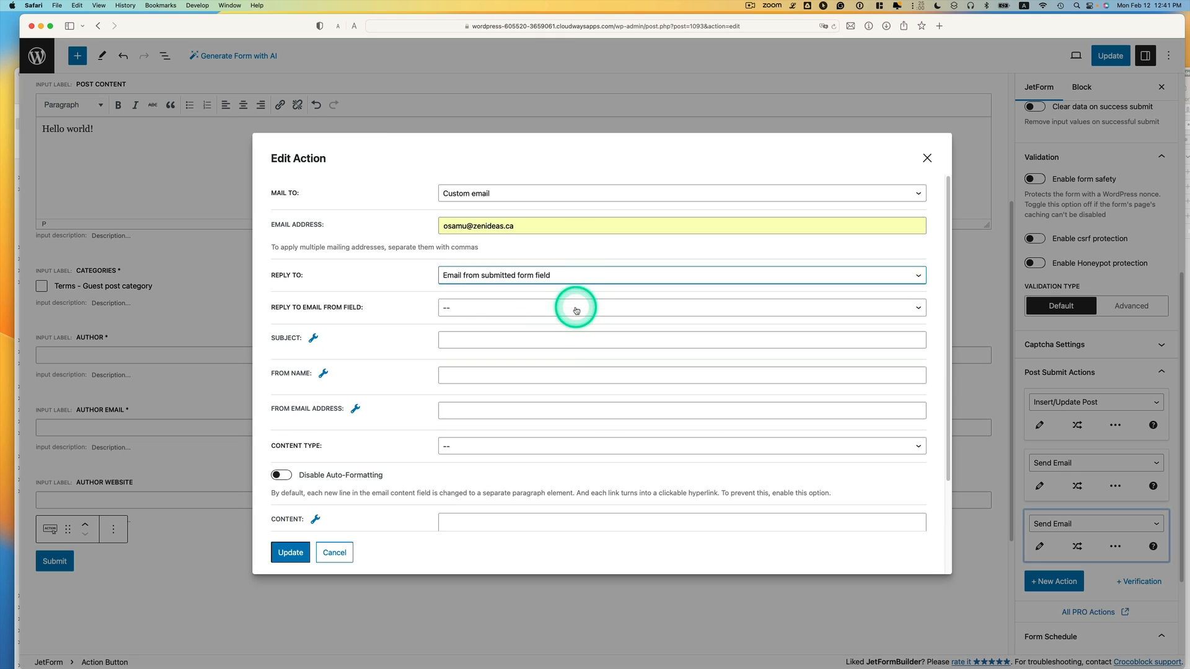
click(580, 307)
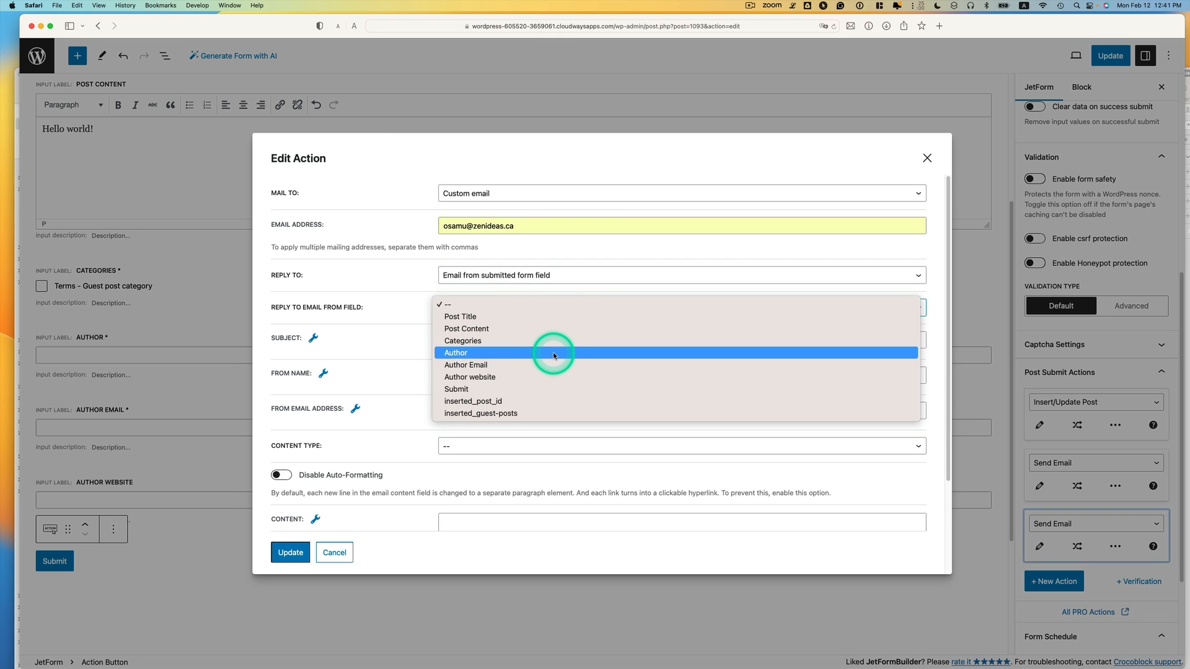
click(559, 365)
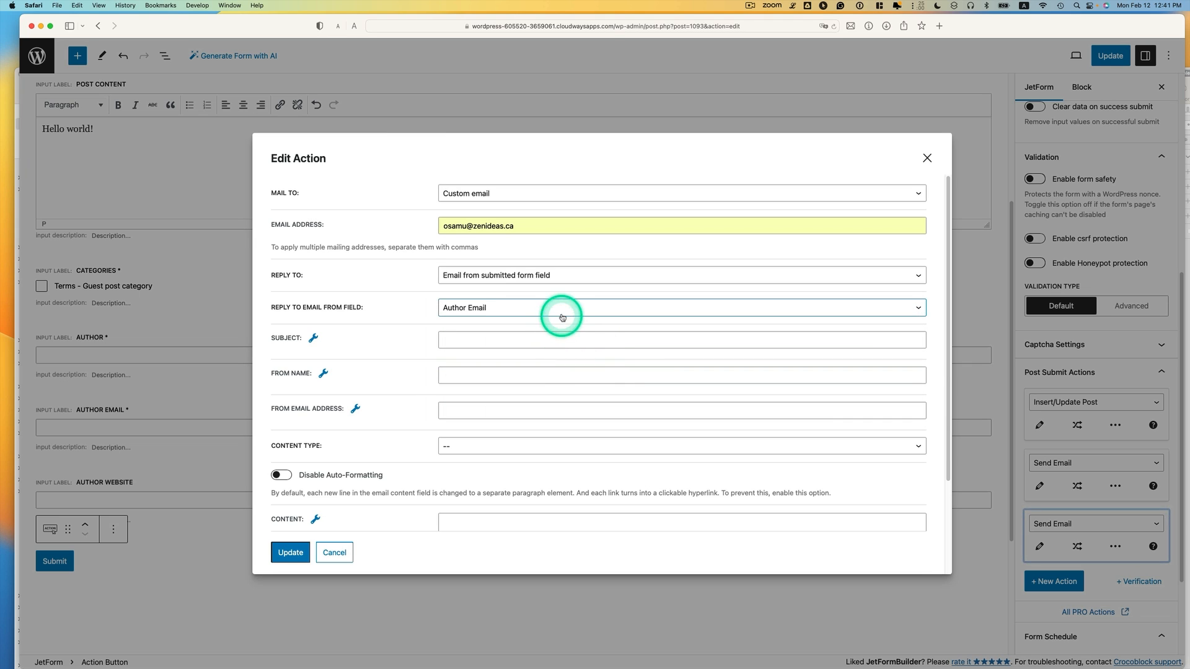
Set the subject to '%author% submitted a new guest post' and the sender name to %author%
click(466, 341)
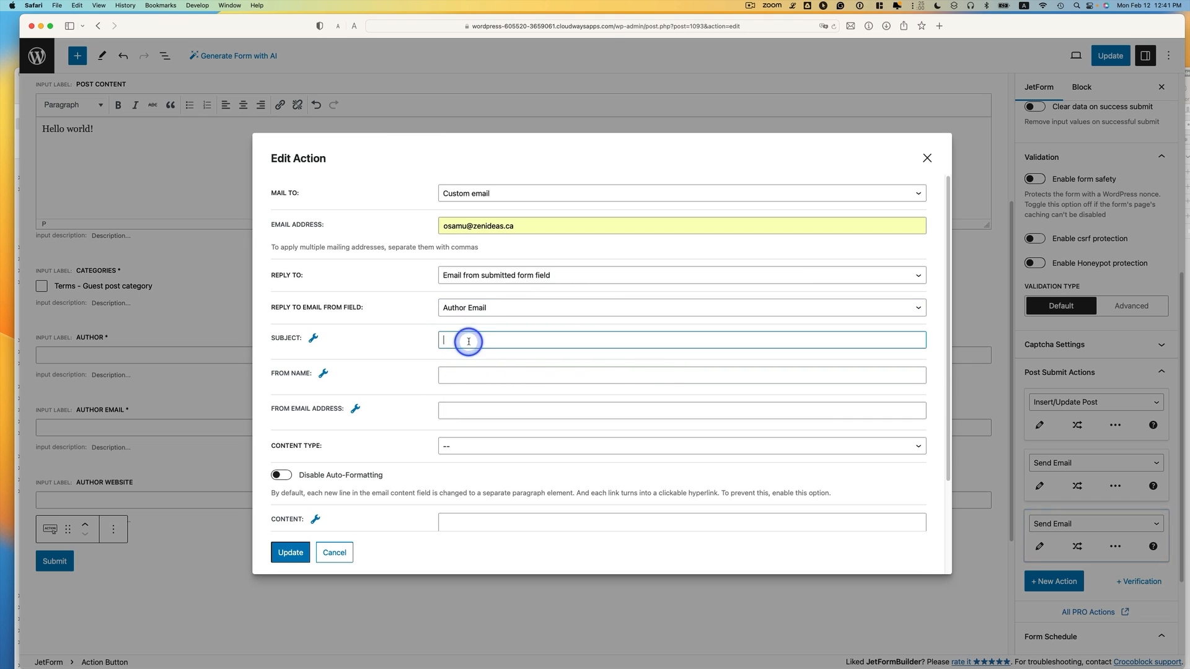
click(314, 339)
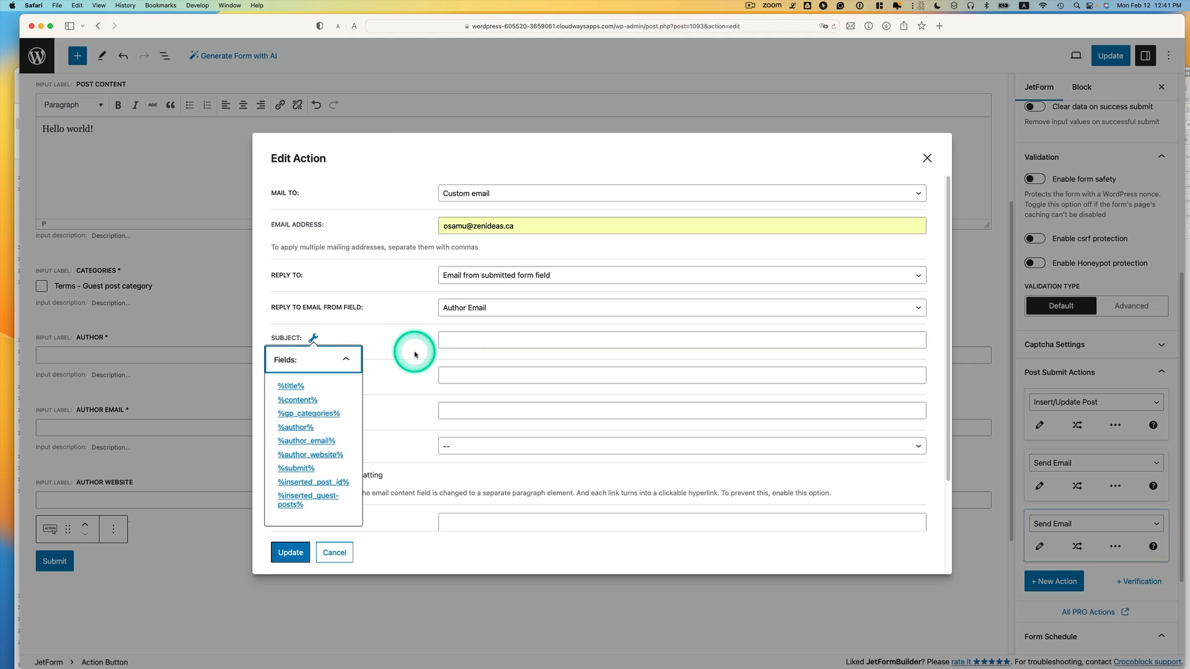
click(302, 429)
click(509, 344)
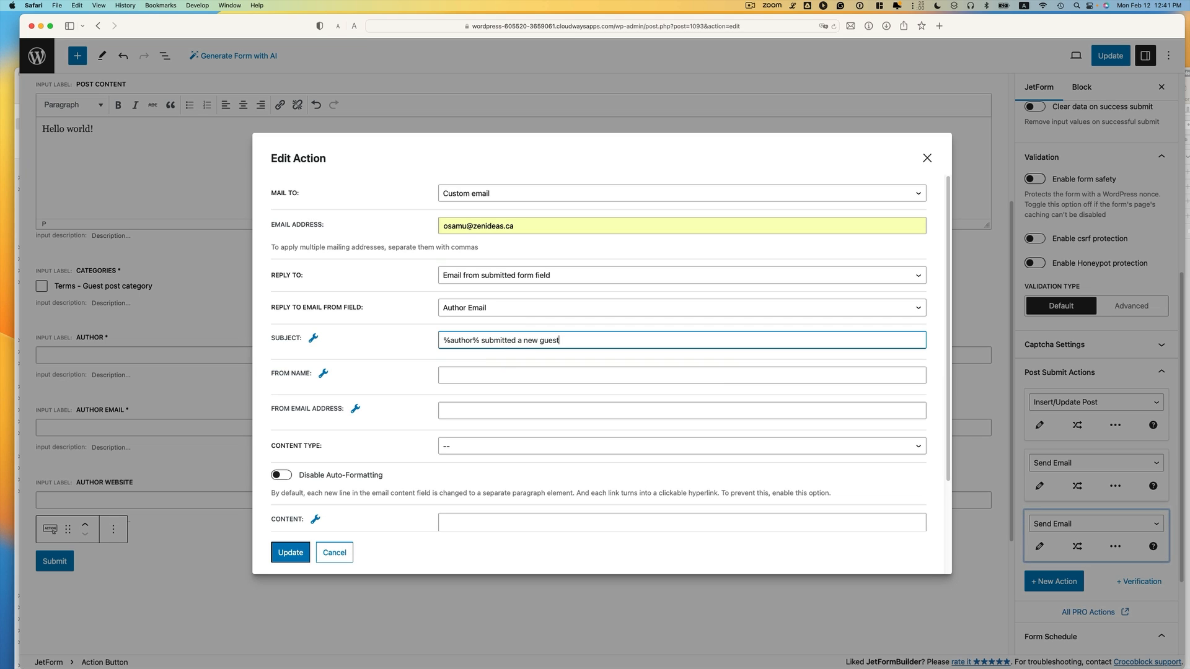
click(323, 373)
click(303, 463)
click(492, 380)
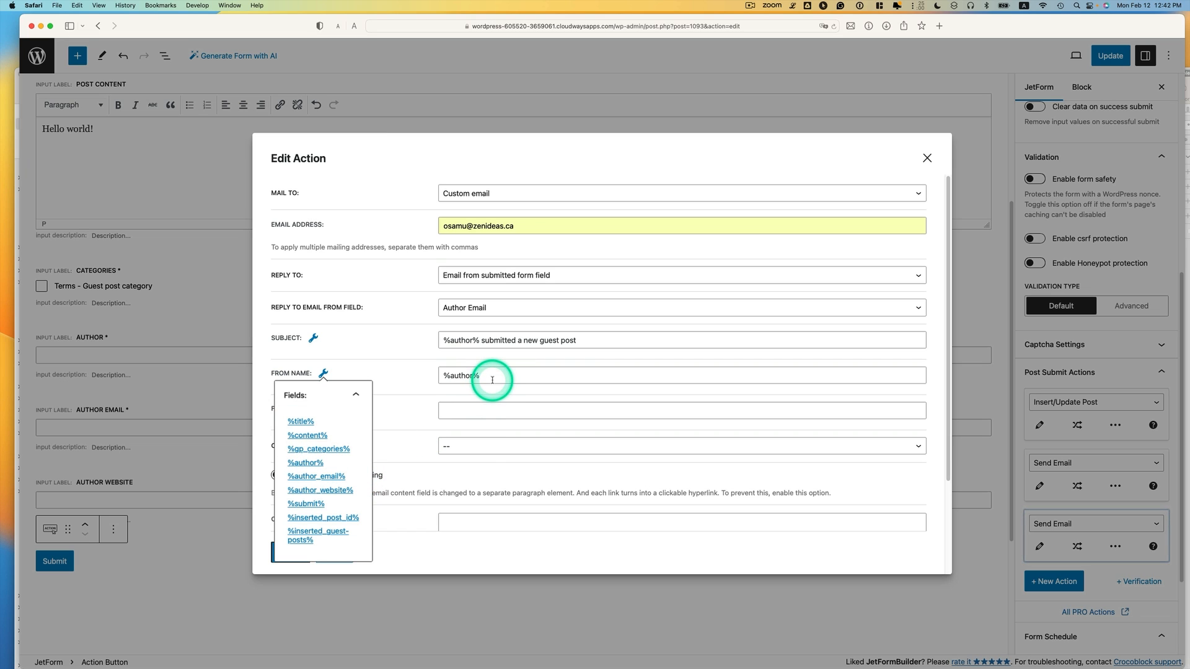
Set the sender email to %author_email% and the content type to HTML
click(500, 411)
click(357, 411)
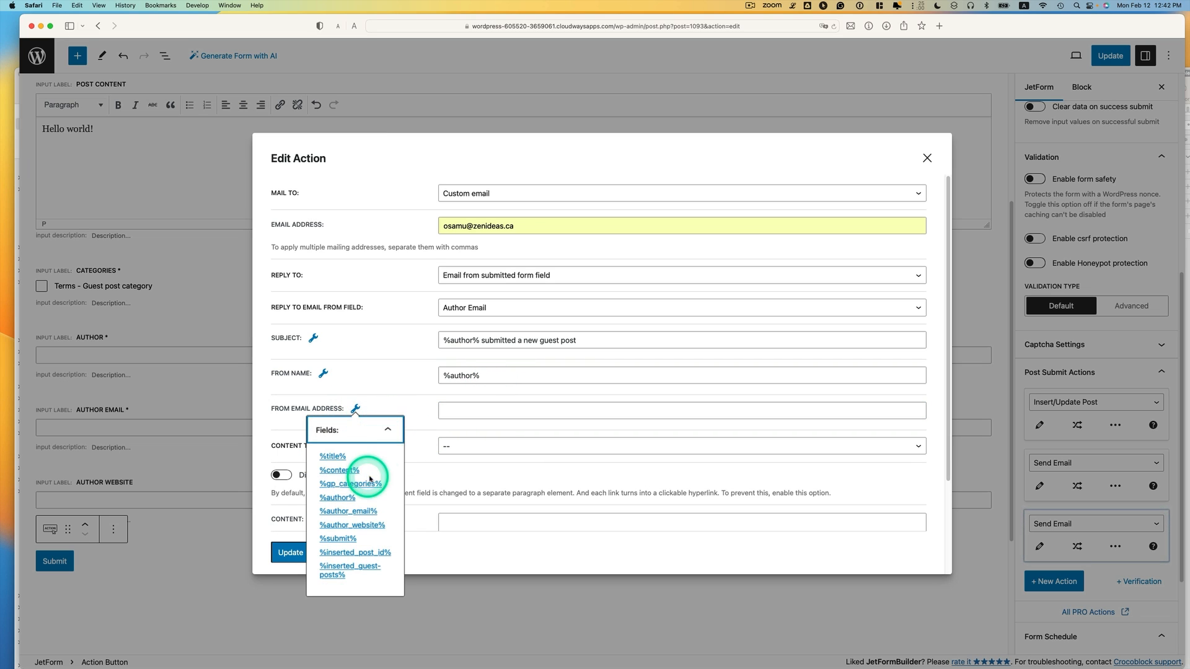
click(362, 512)
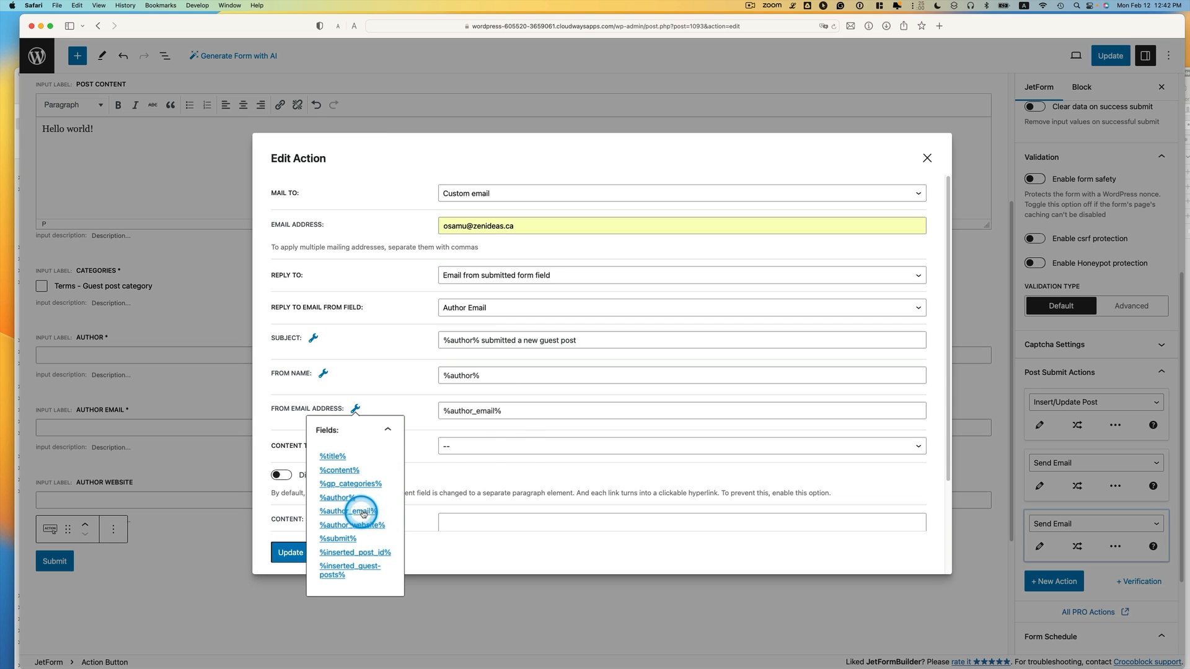
click(518, 450)
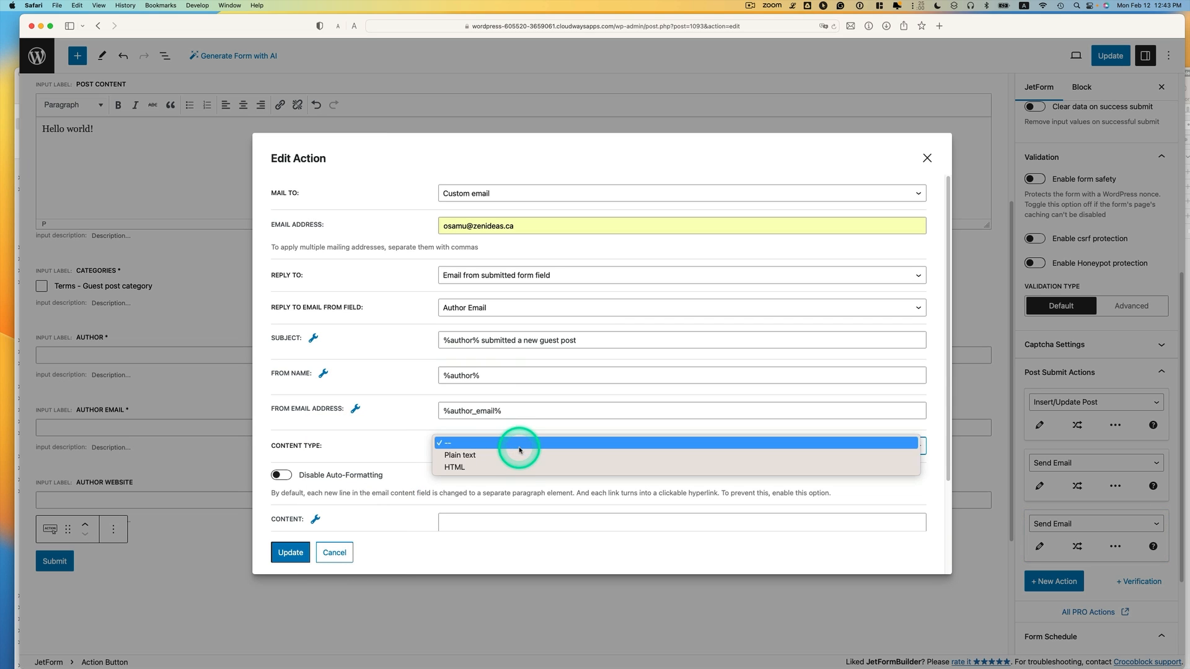
click(546, 469)
scroll(555, 460, down, 2)
Write the body naming %author% and %title%, adding <br><br> and 'Please review it:'
click(480, 457)
click(315, 451)
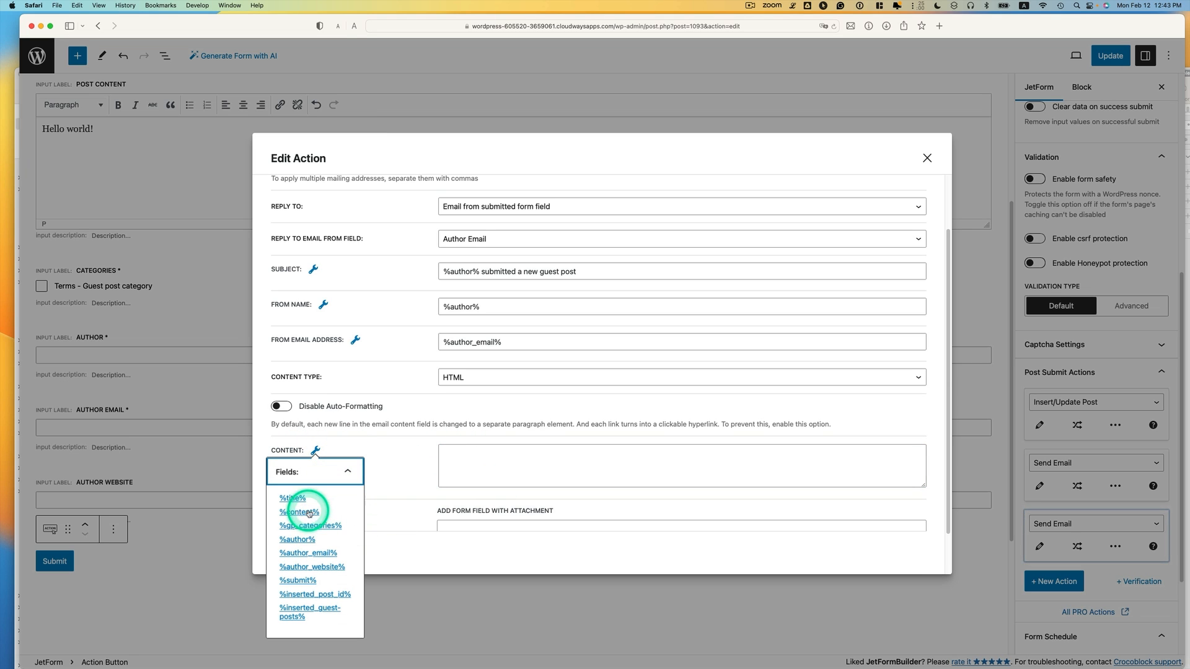
click(297, 539)
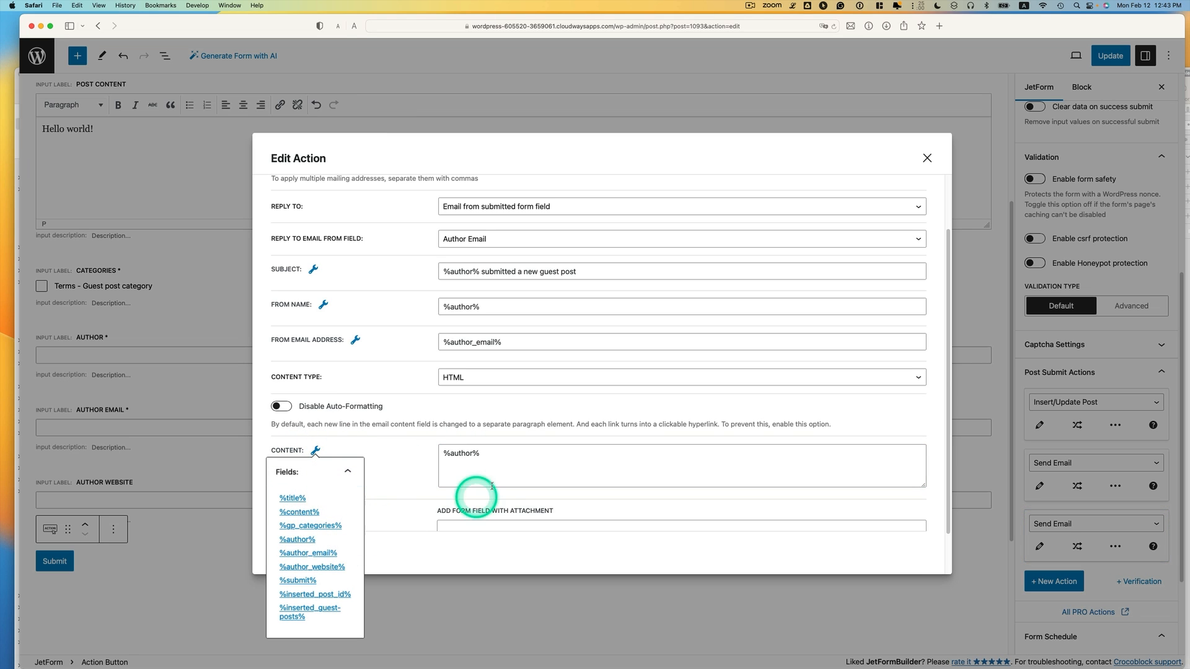
click(511, 455)
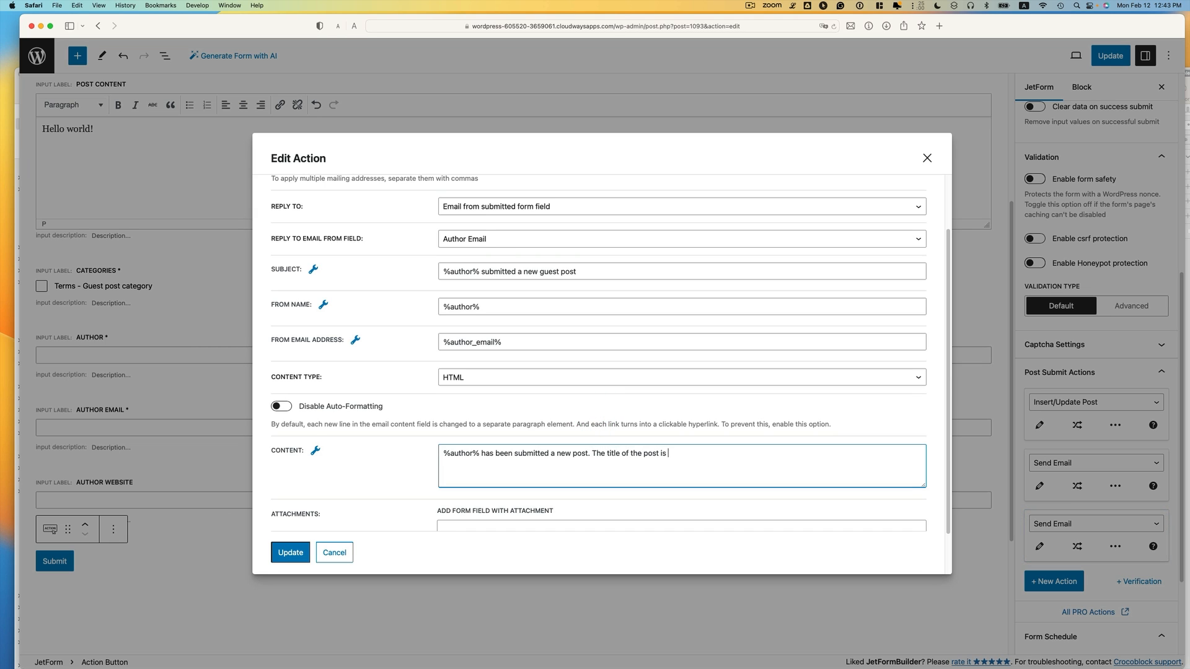
click(315, 451)
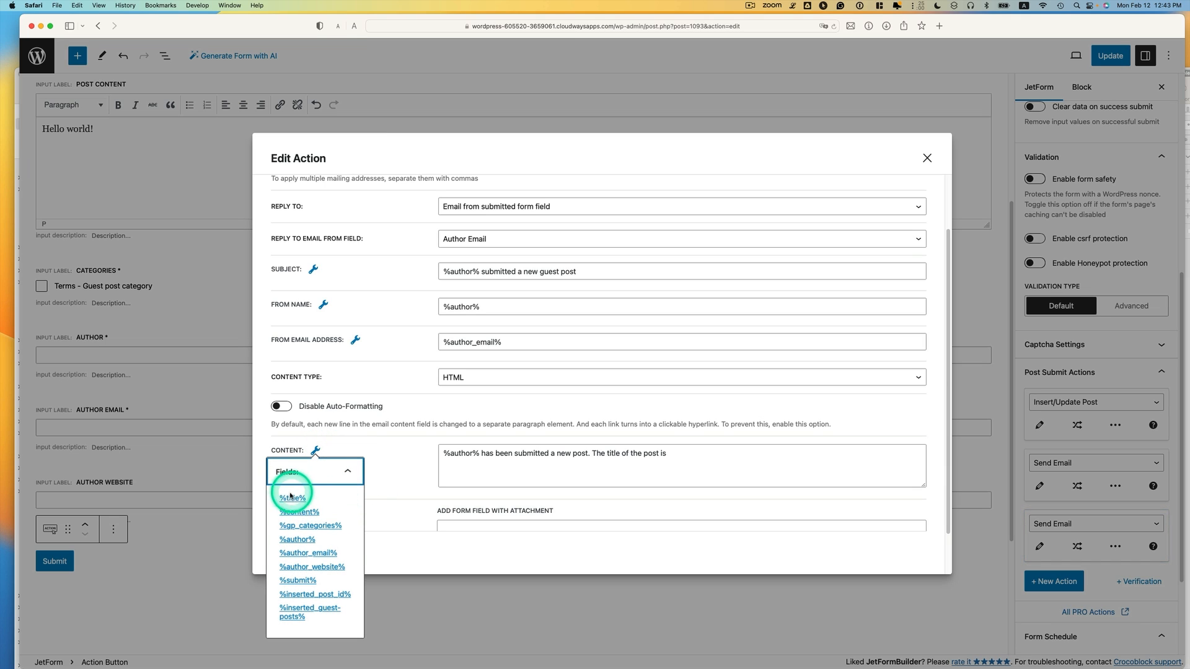
click(291, 500)
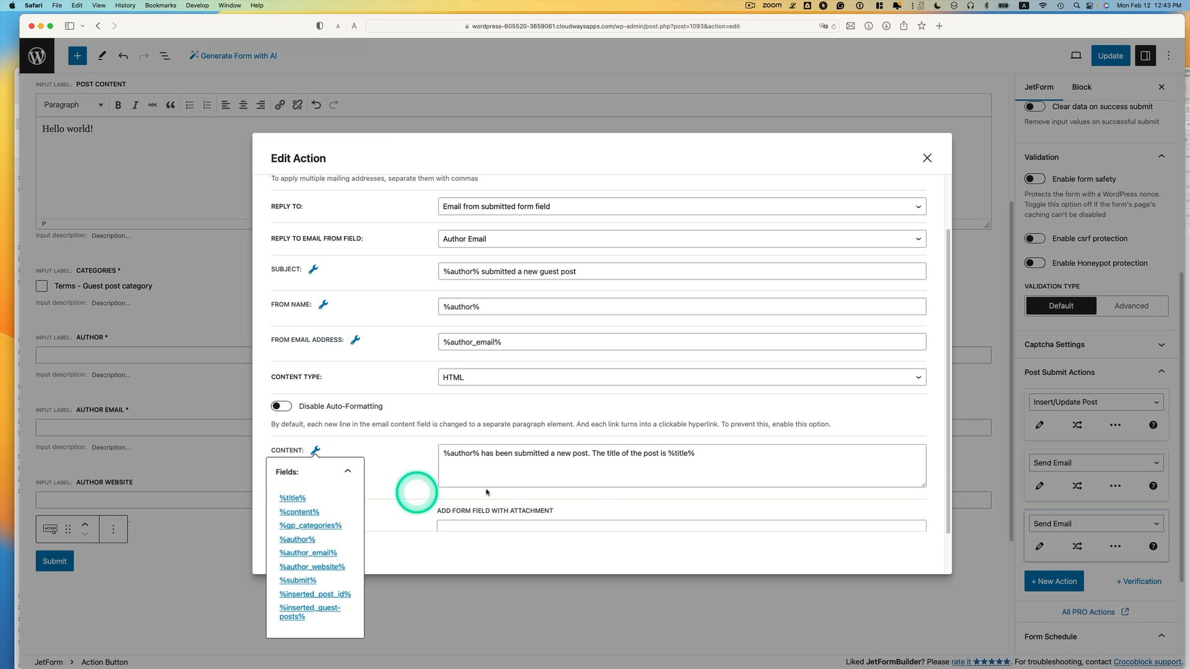
click(744, 460)
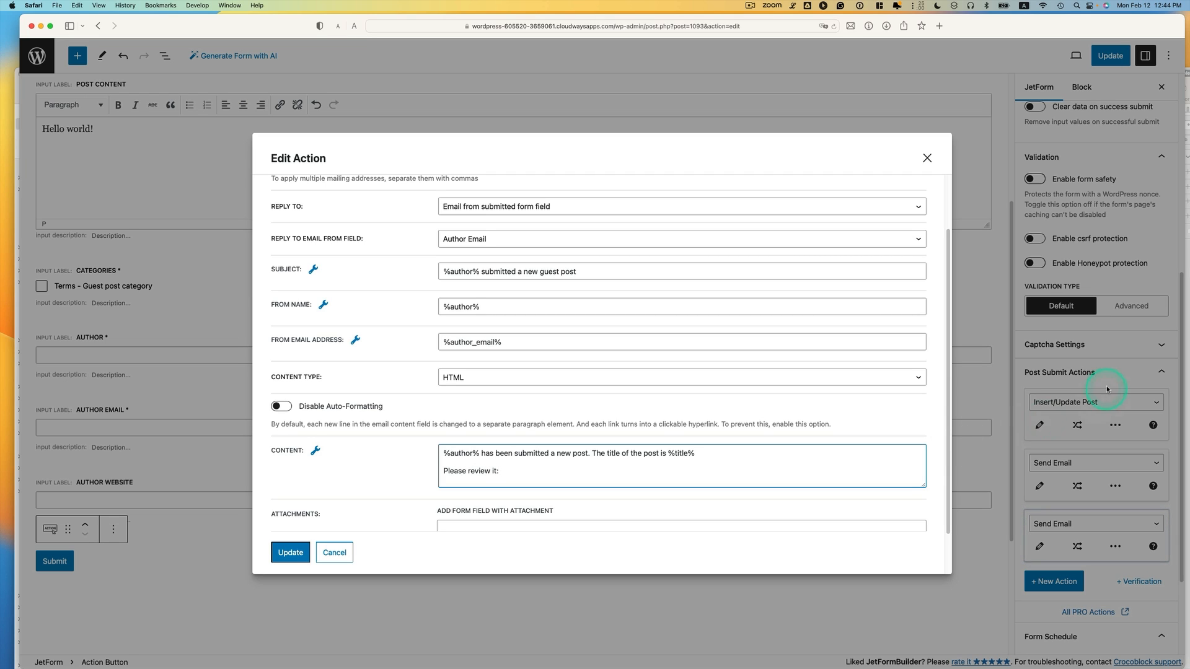
click(762, 461)
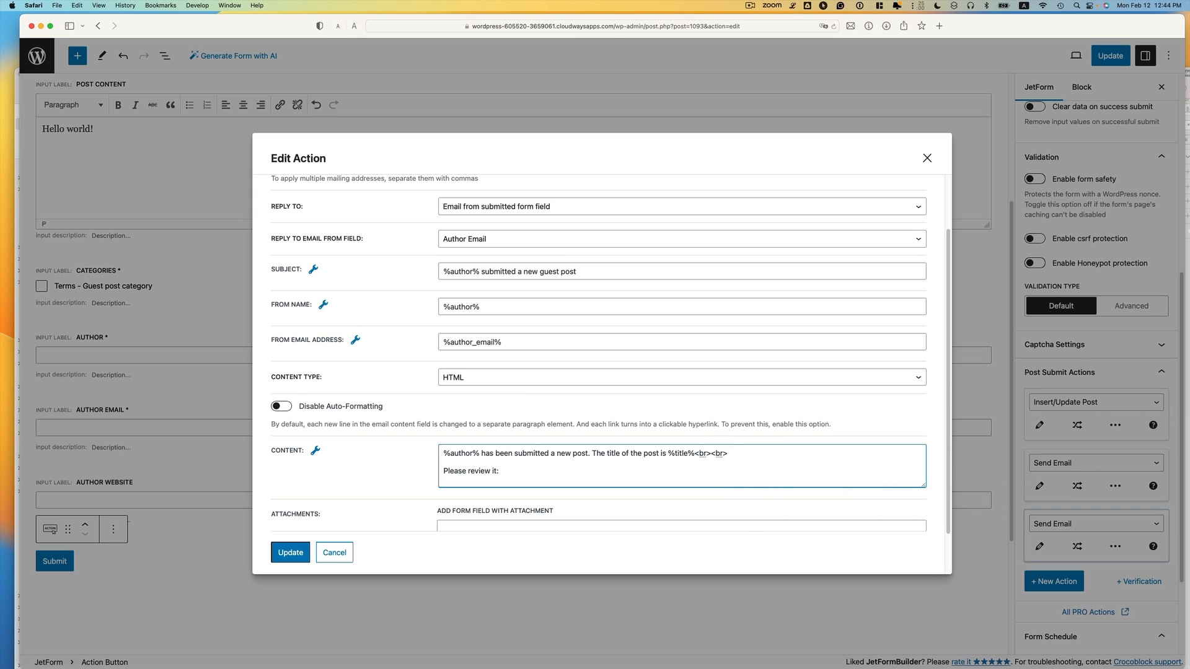
click(540, 474)
Paste the Guest Posts admin list URL (edit.php?post_type=guest-posts) after 'Please review it:'
drag(1189, 186, 953, 61)
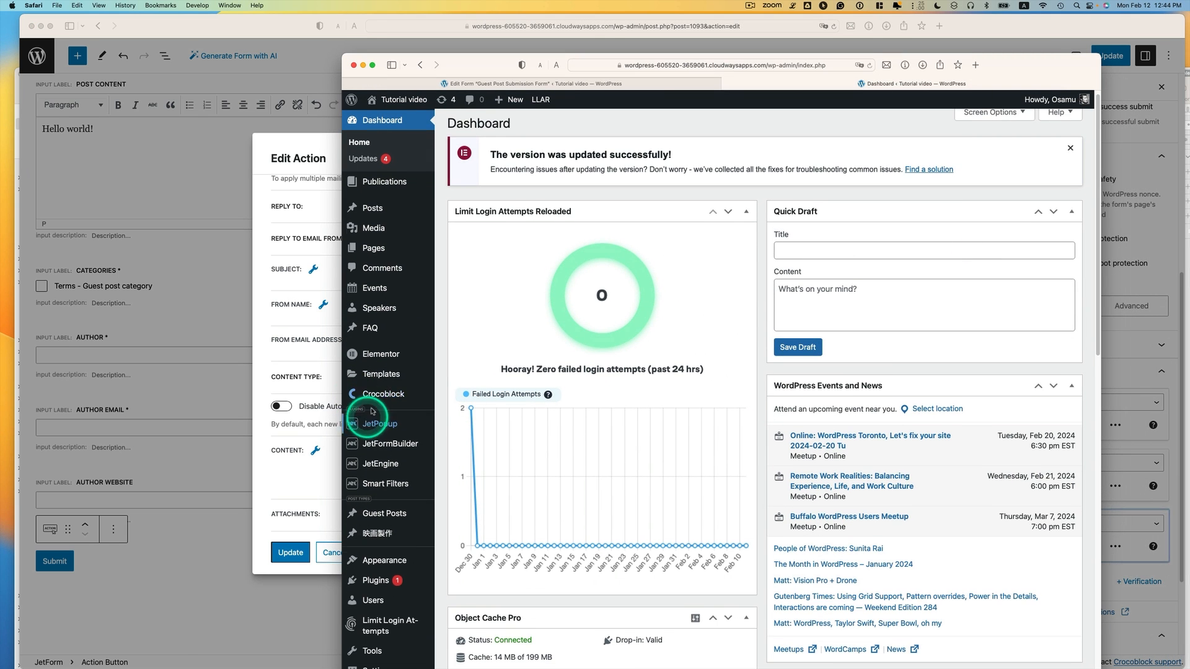
scroll(385, 434, down, 1)
click(376, 499)
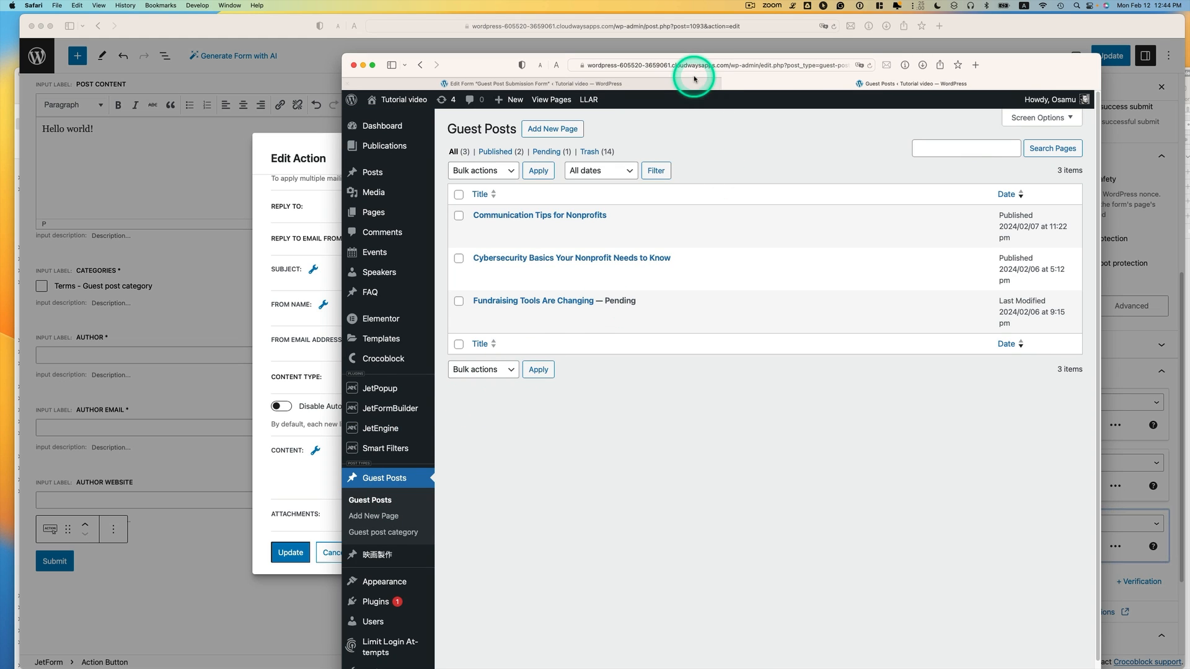
click(743, 65)
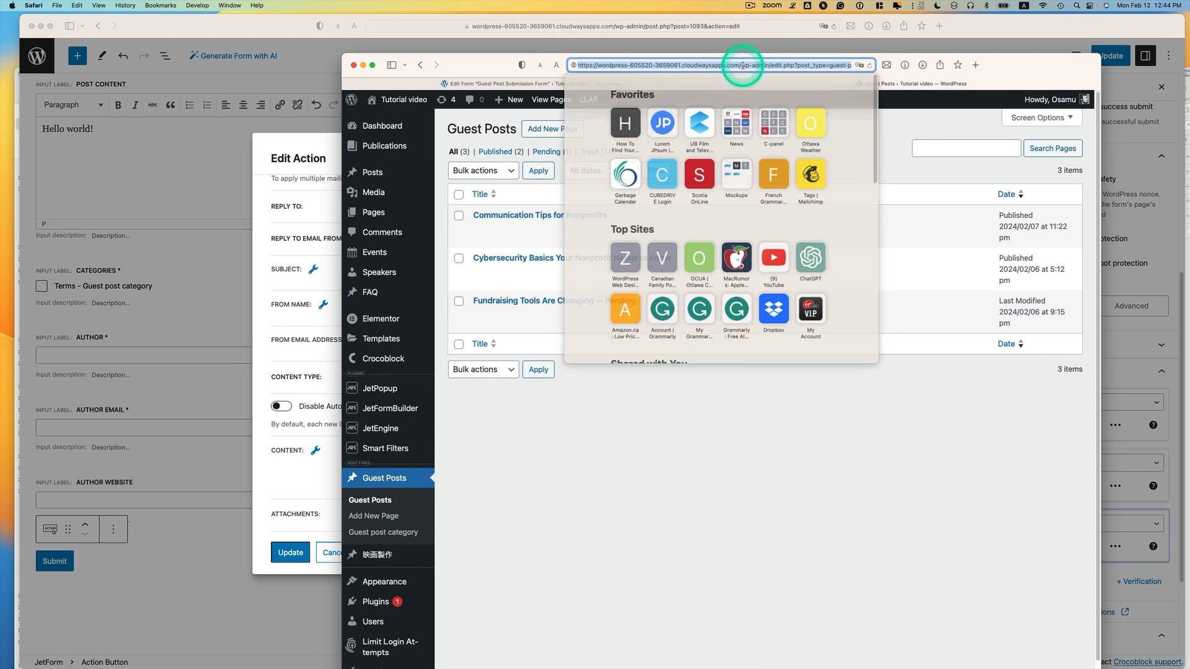
click(680, 433)
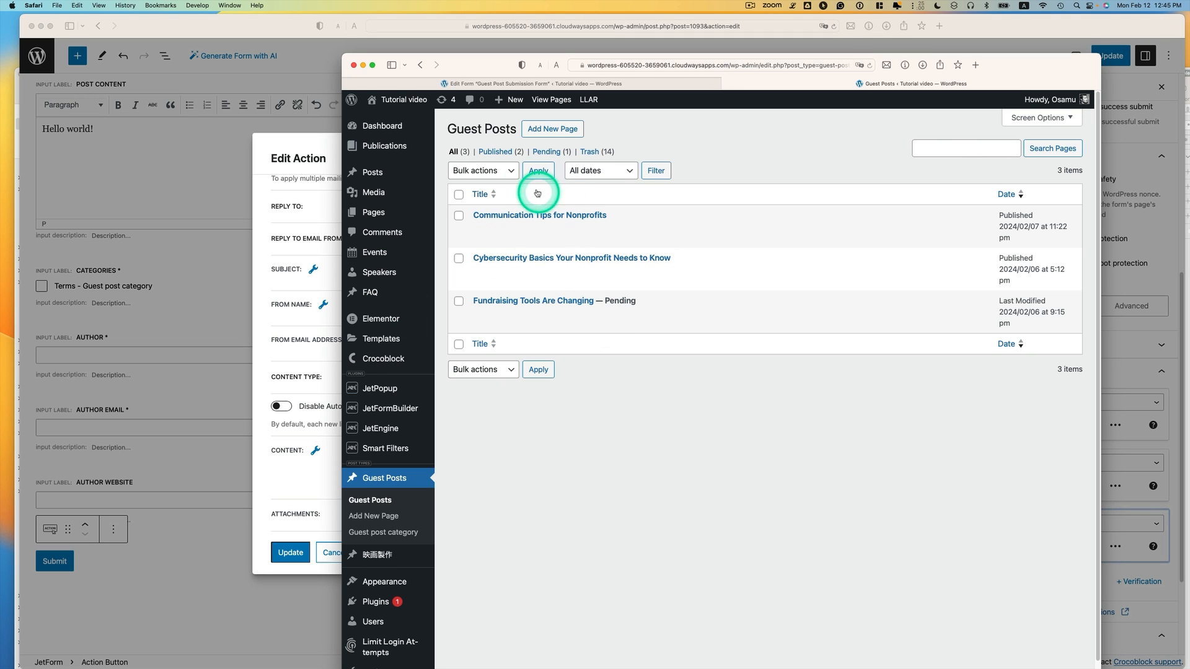
click(284, 485)
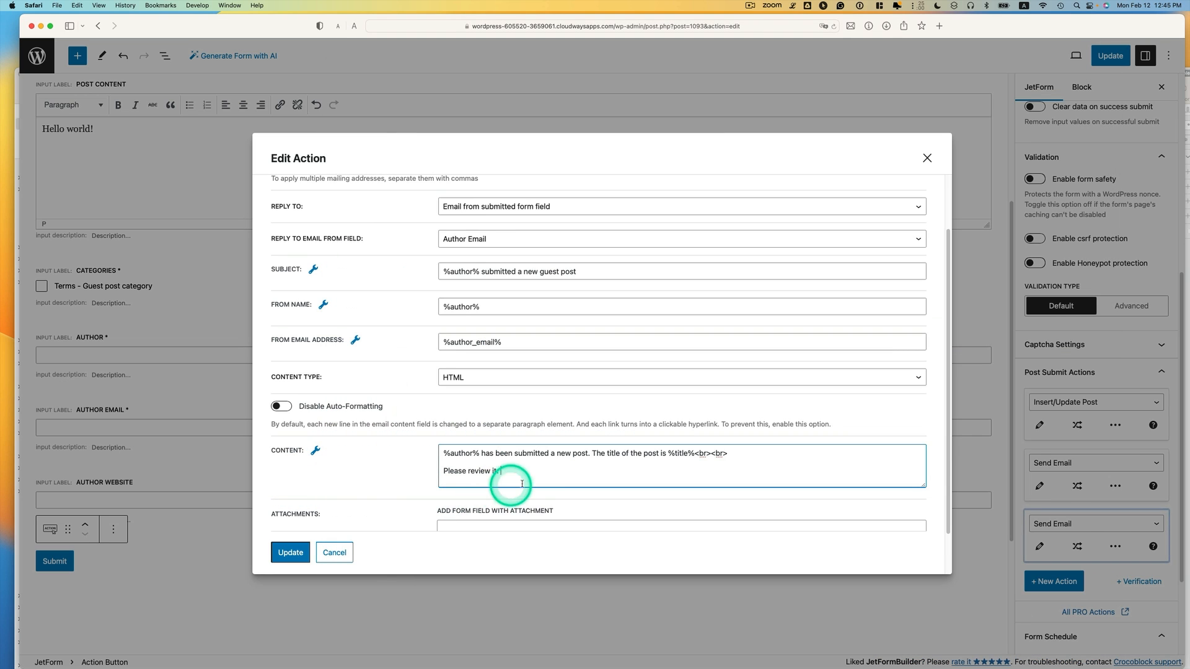
text(https://wordpress-605520-3659061.cloudwaysapps.com/wp-admin/edit.php?post_type=guest-posts)
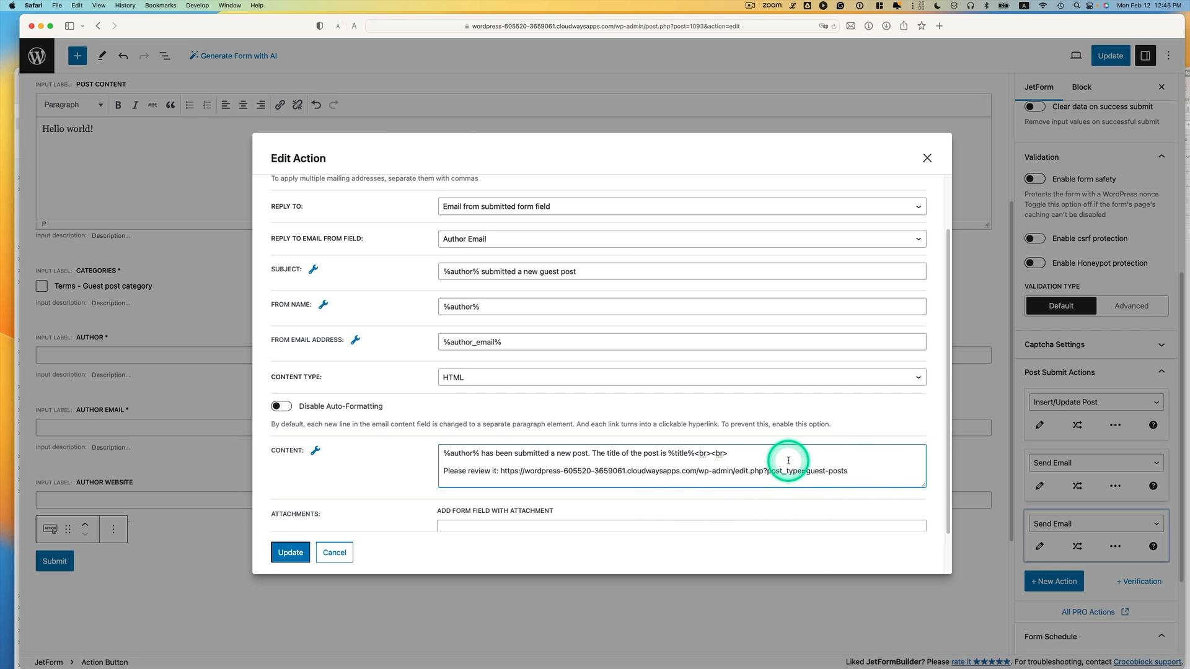
scroll(787, 456, down, 2)
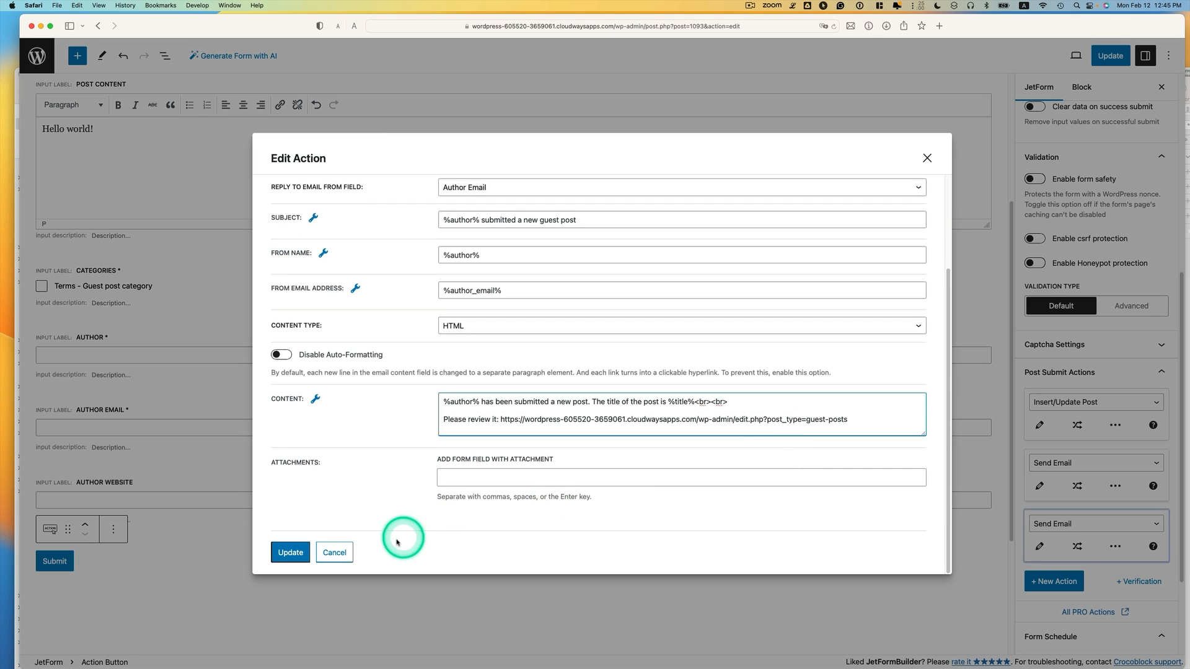
Add <br> line breaks after %title% and after the signature name in the author thank-you email, then update the form
click(288, 553)
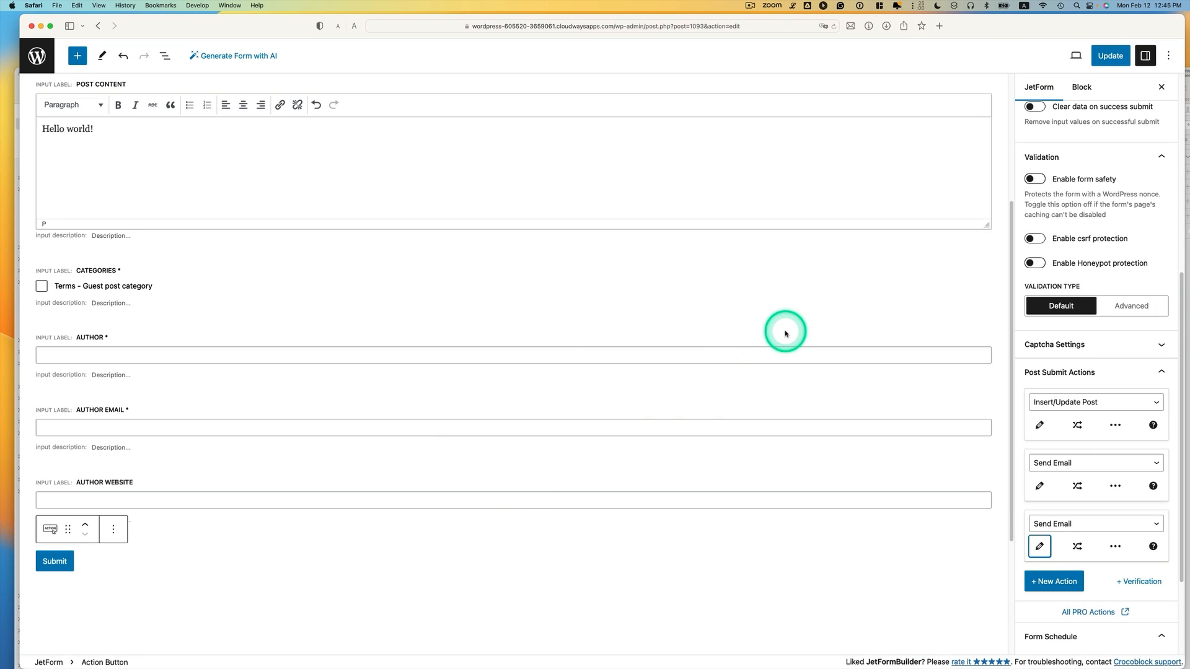
click(1040, 487)
scroll(557, 386, down, 4)
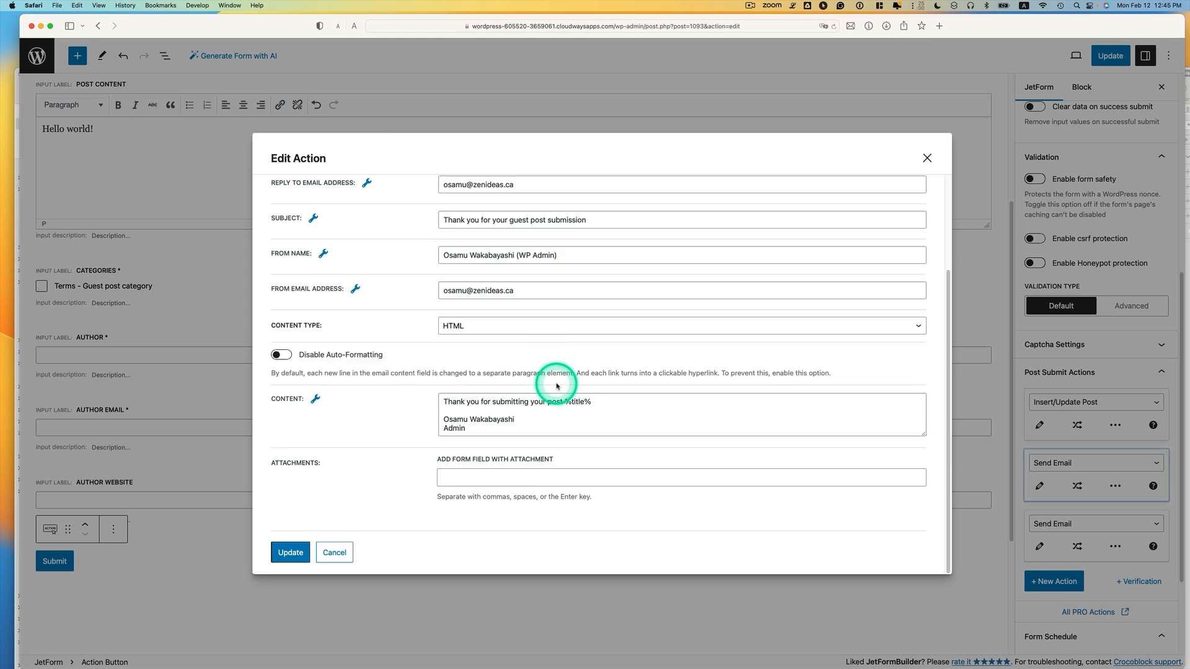
click(613, 402)
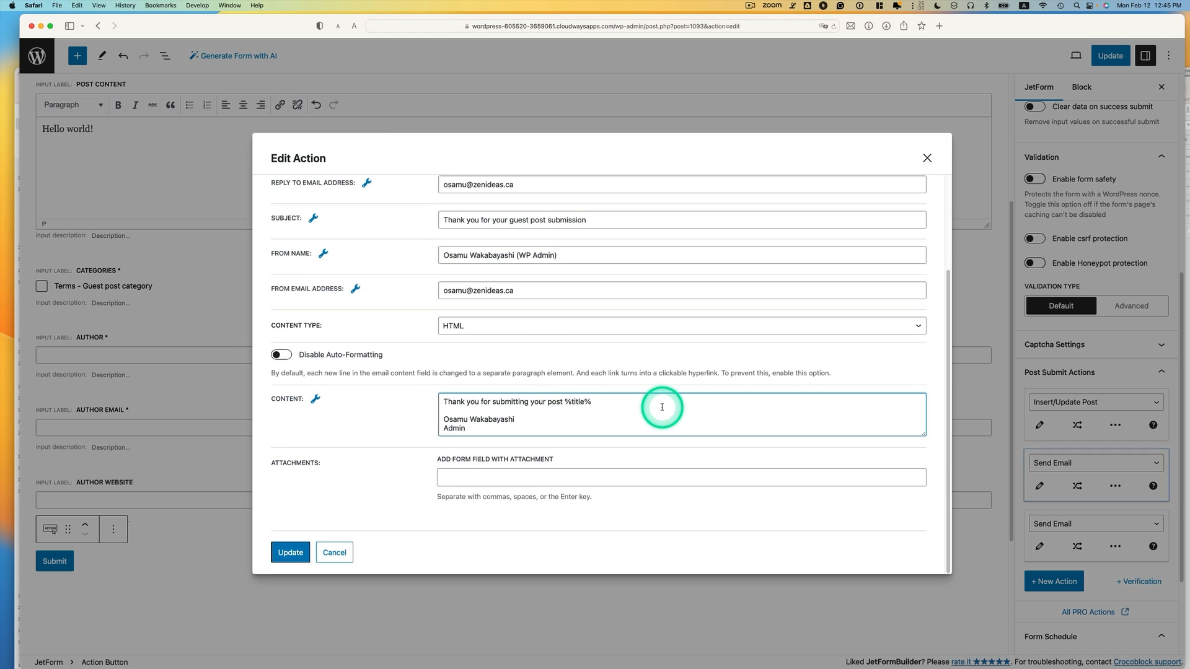
text(<br><br>)
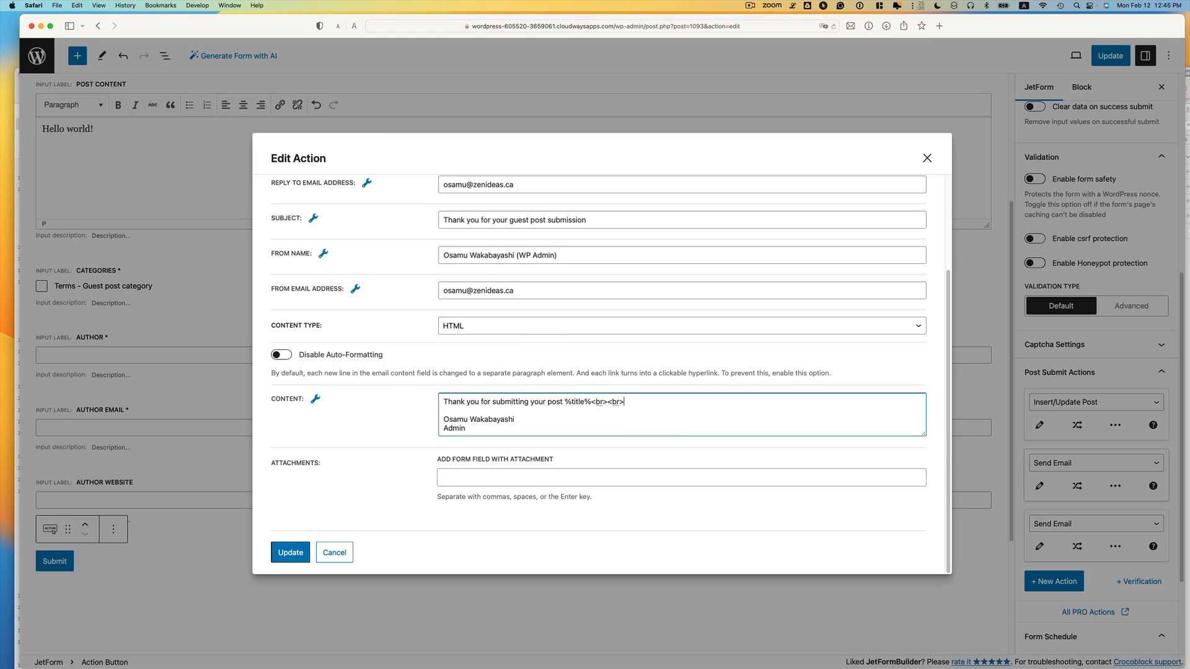
click(547, 419)
text(<br>)
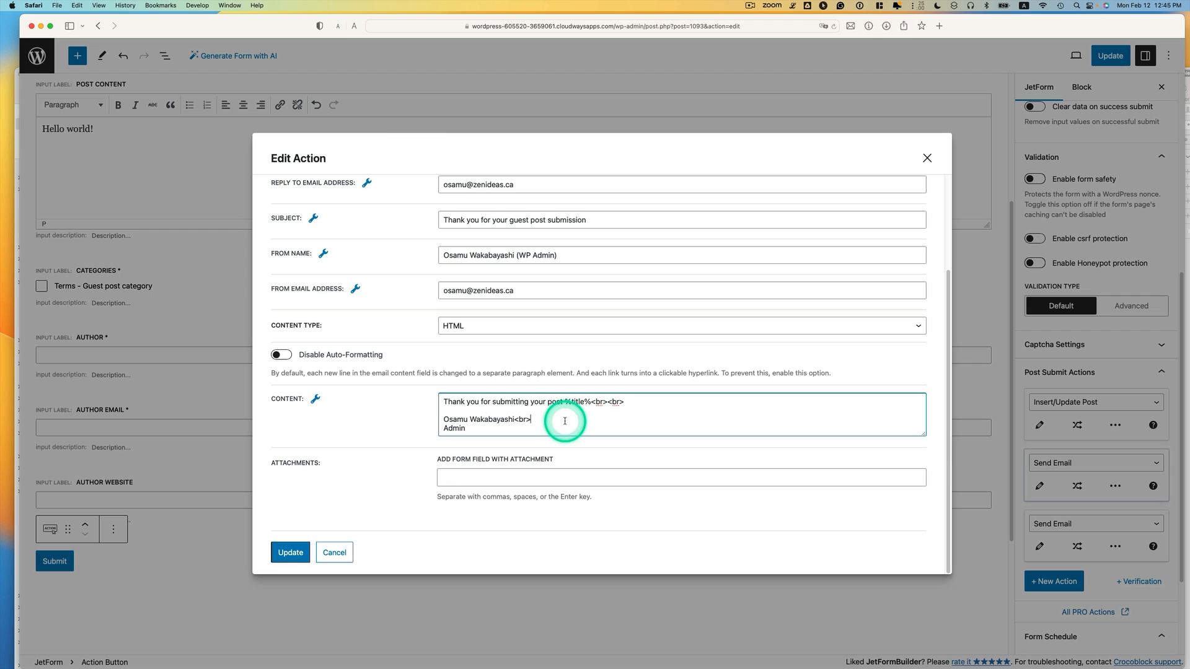
click(288, 553)
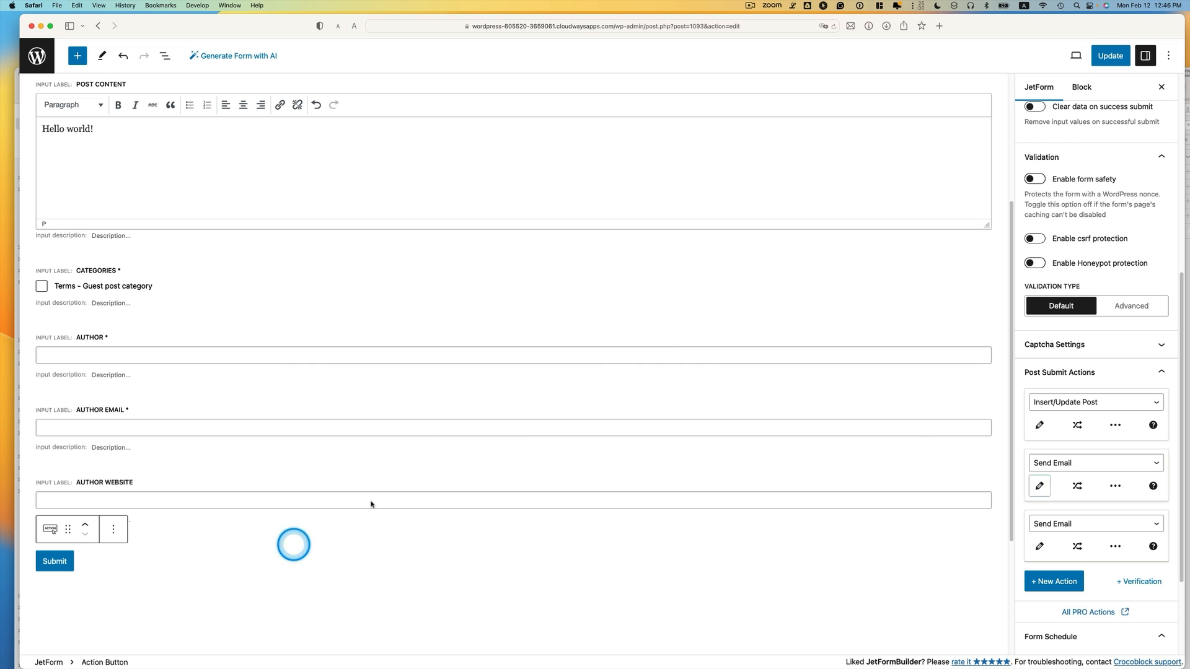
click(1111, 56)
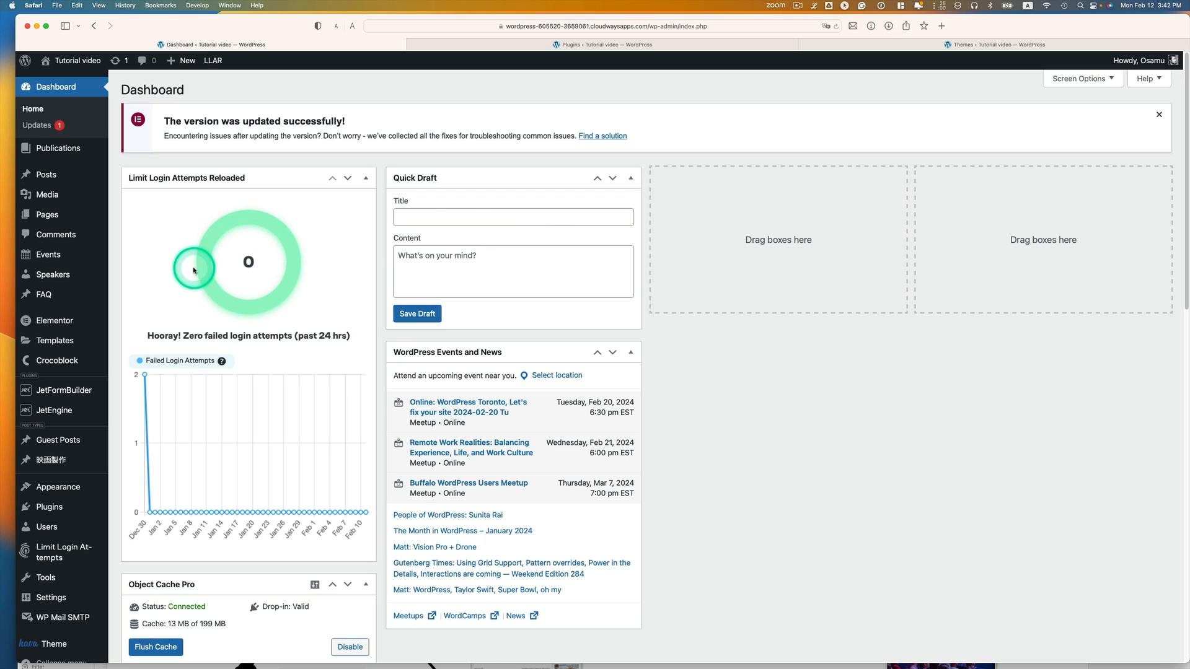
Create a new page titled 'Guest post submission form'
mouse_move(70, 215)
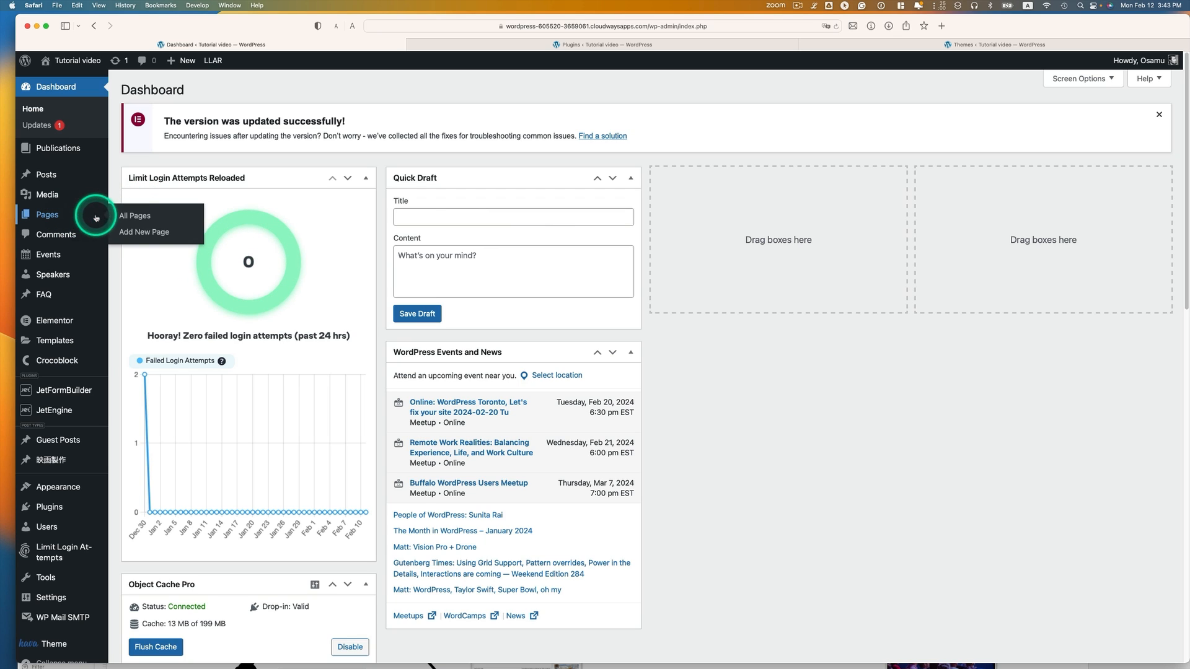
click(155, 233)
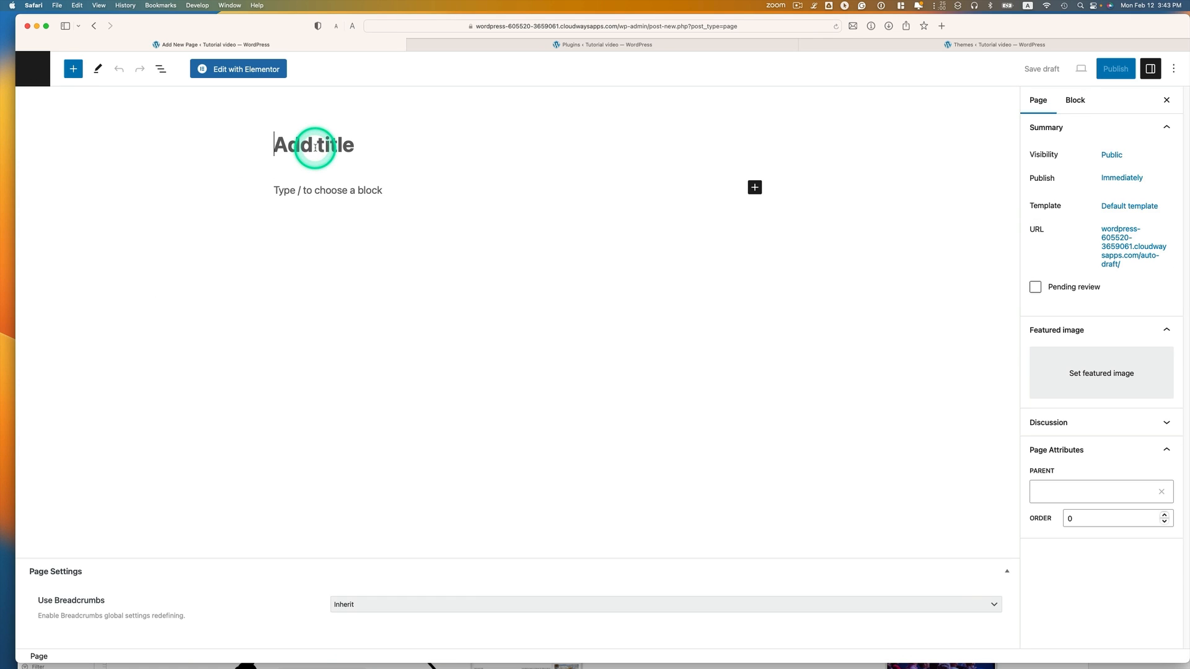
text(Guest post submission form)
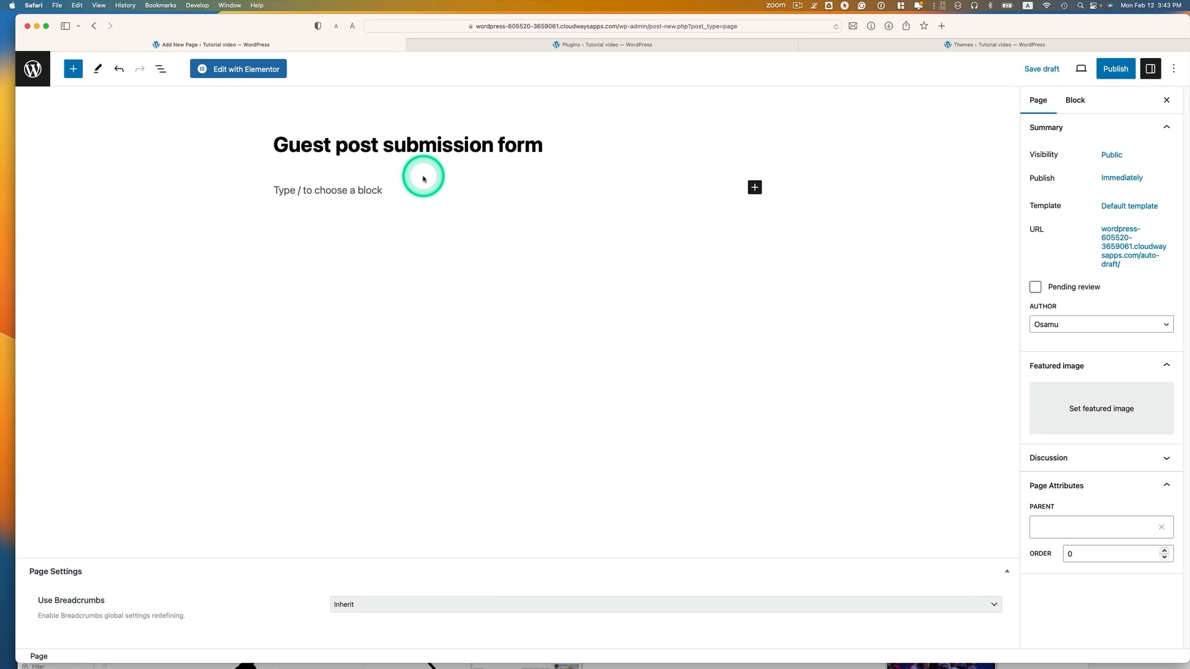
click(386, 191)
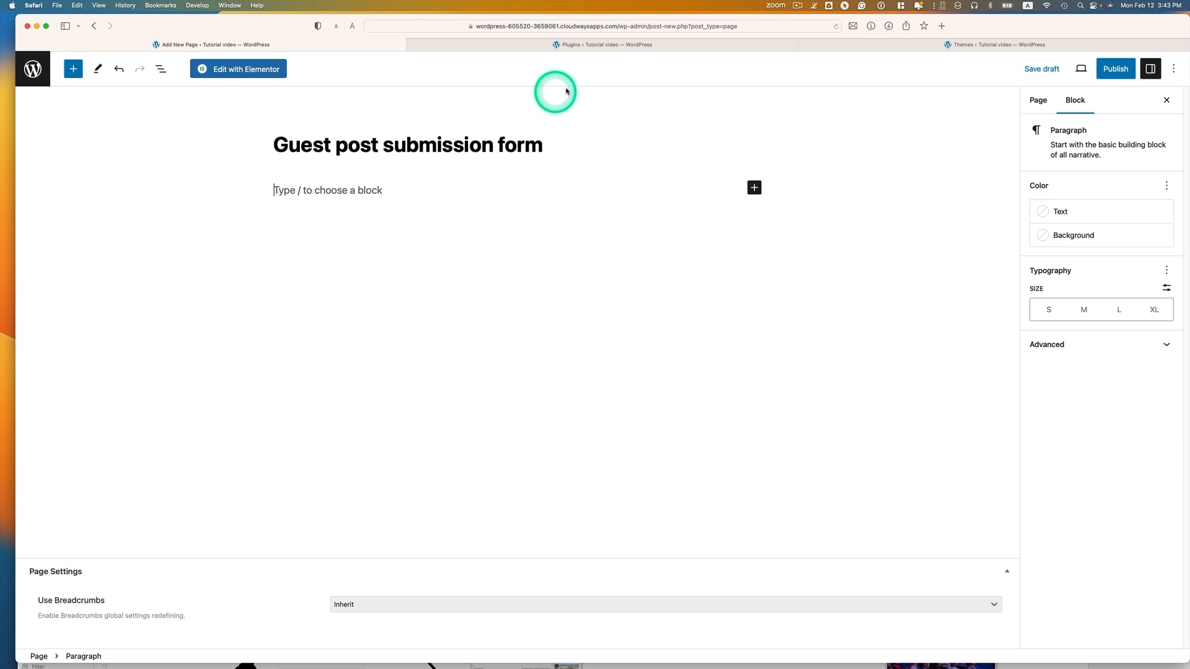
Copy the guest post form's shortcode from JetFormBuilder Forms and paste it into the page
click(660, 46)
mouse_move(63, 321)
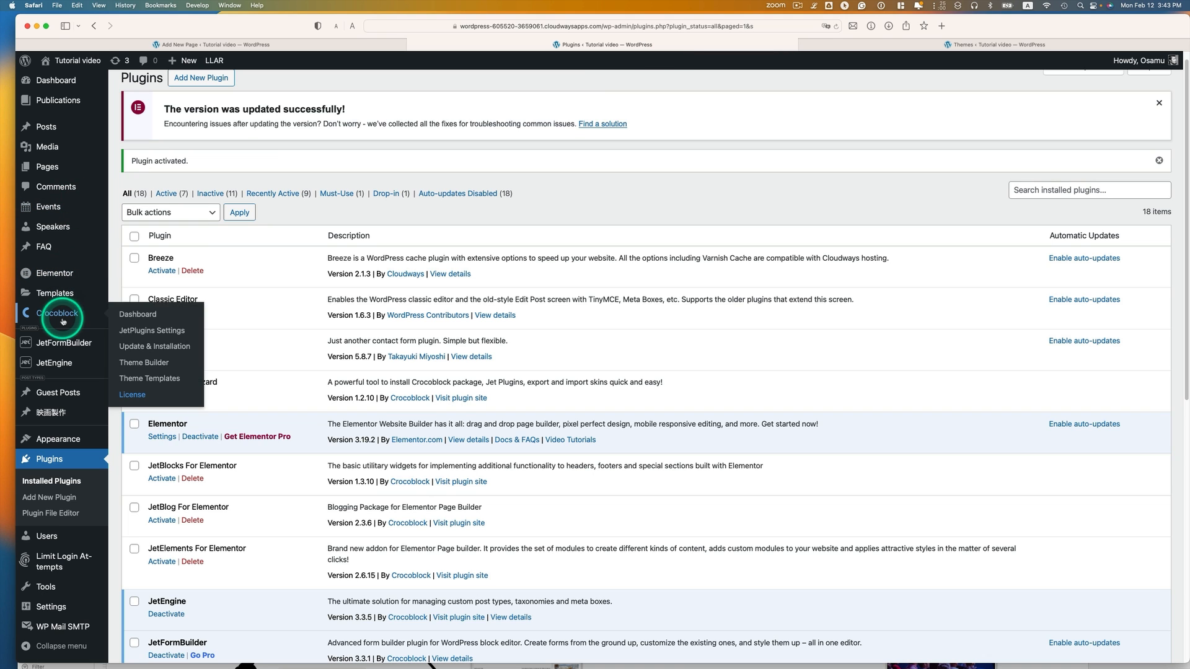
click(28, 343)
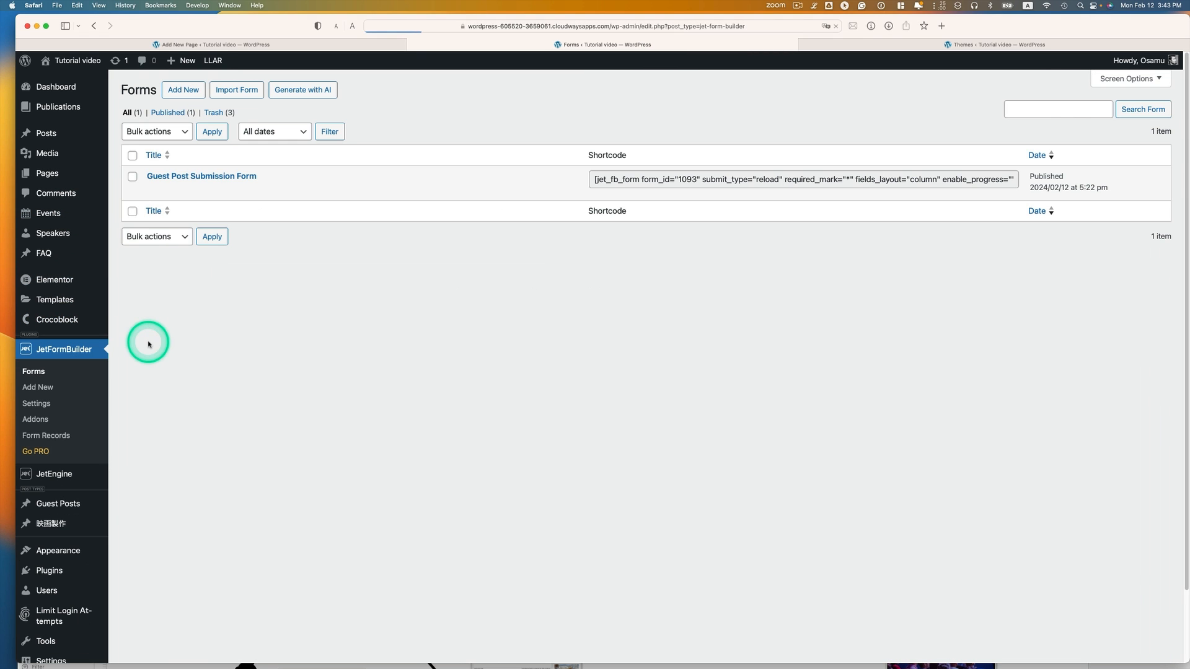
click(690, 180)
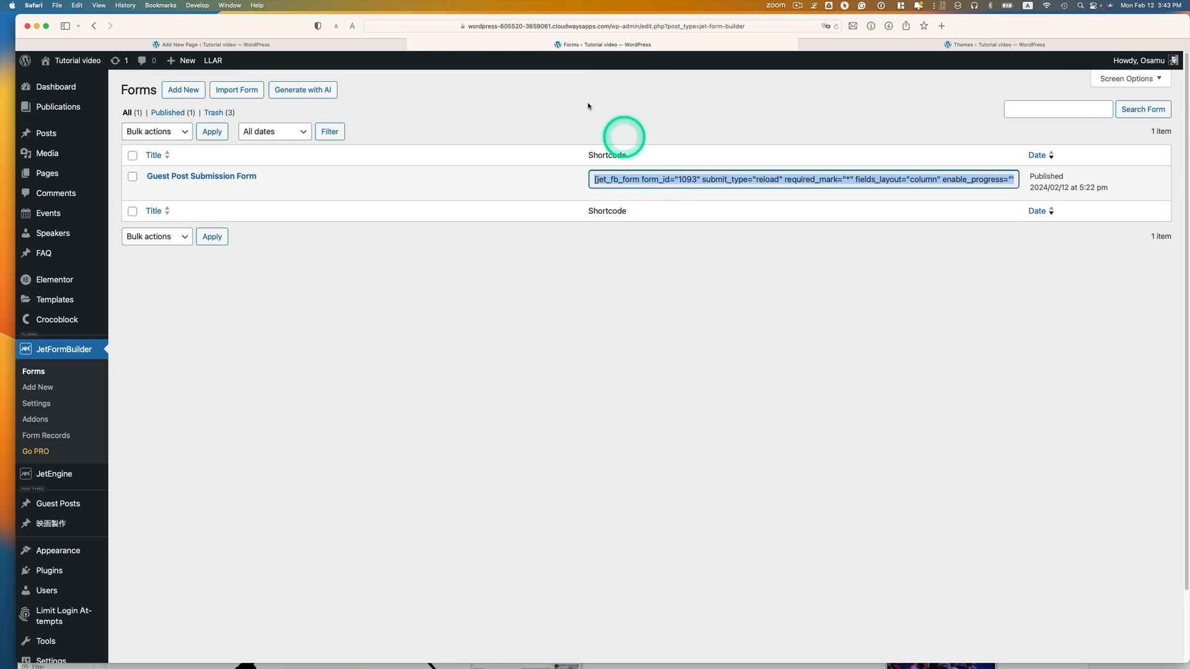
click(398, 44)
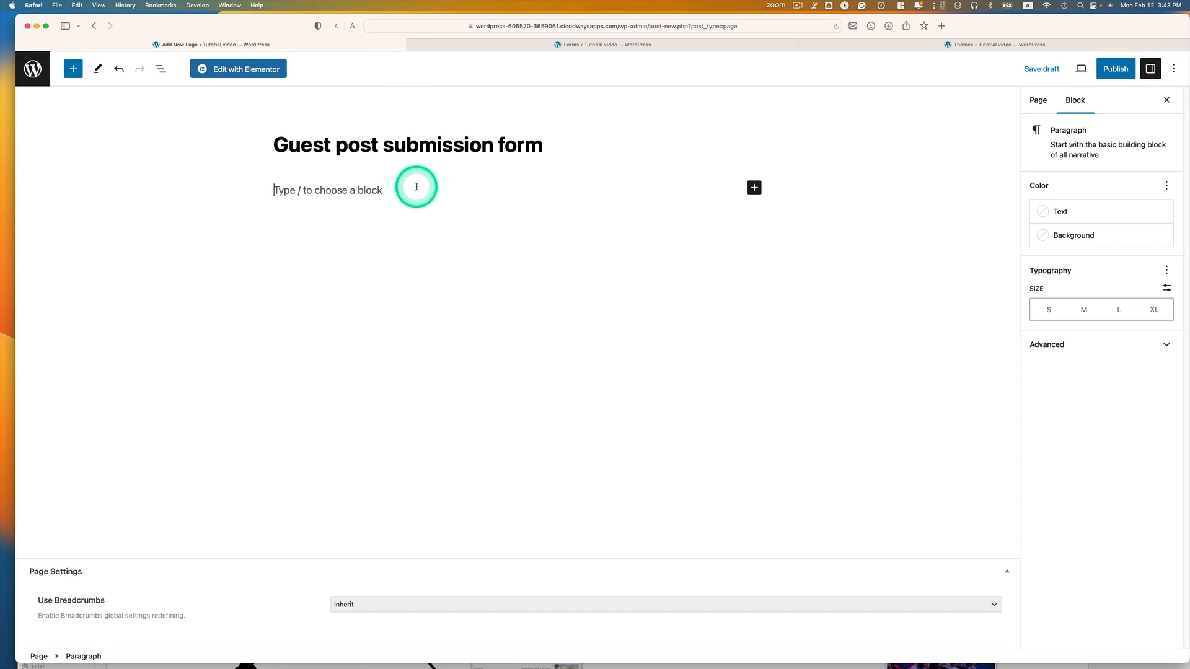
text([jet_fb_form form_id="1093" submit_type="reload" required_mark="*" fields_layout="column" enable_progress="" fields_label_tag="div" load_nonce="hide" use_csrf=""])
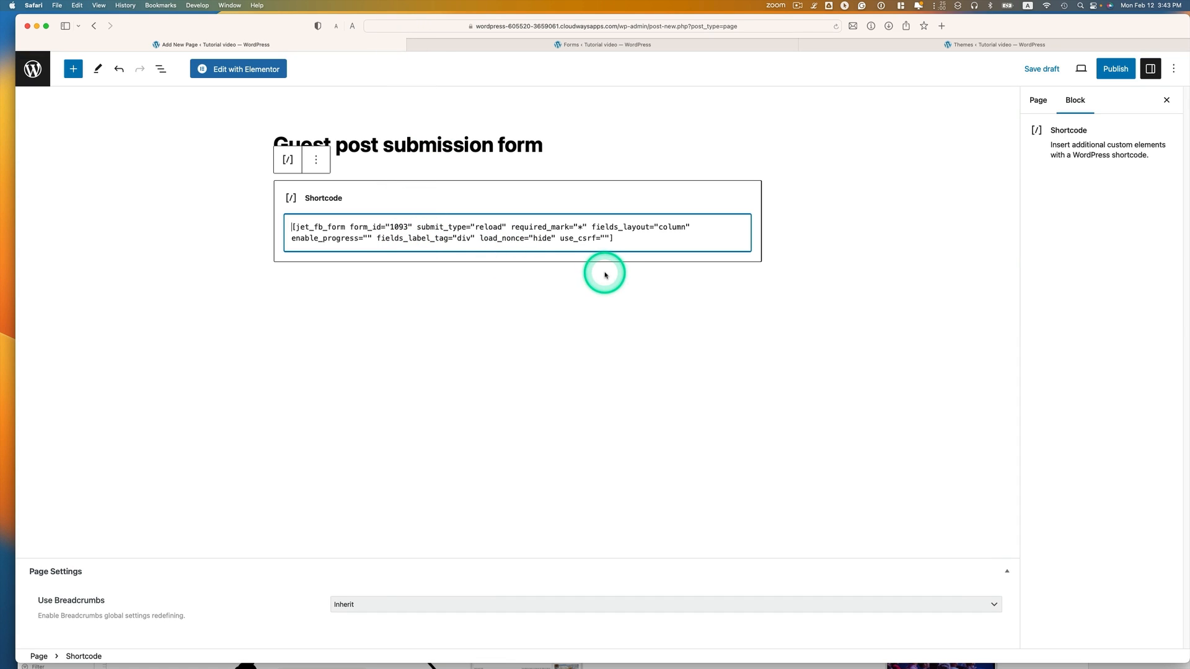
Publish the page and view it on the live site
click(1111, 69)
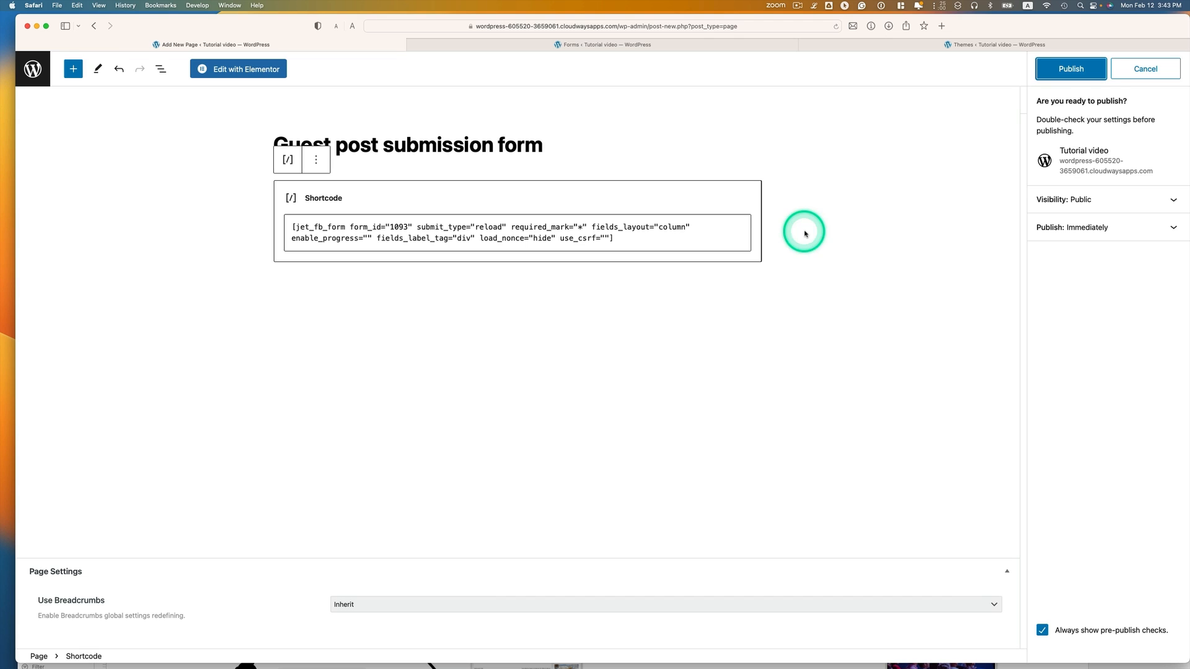
click(1041, 68)
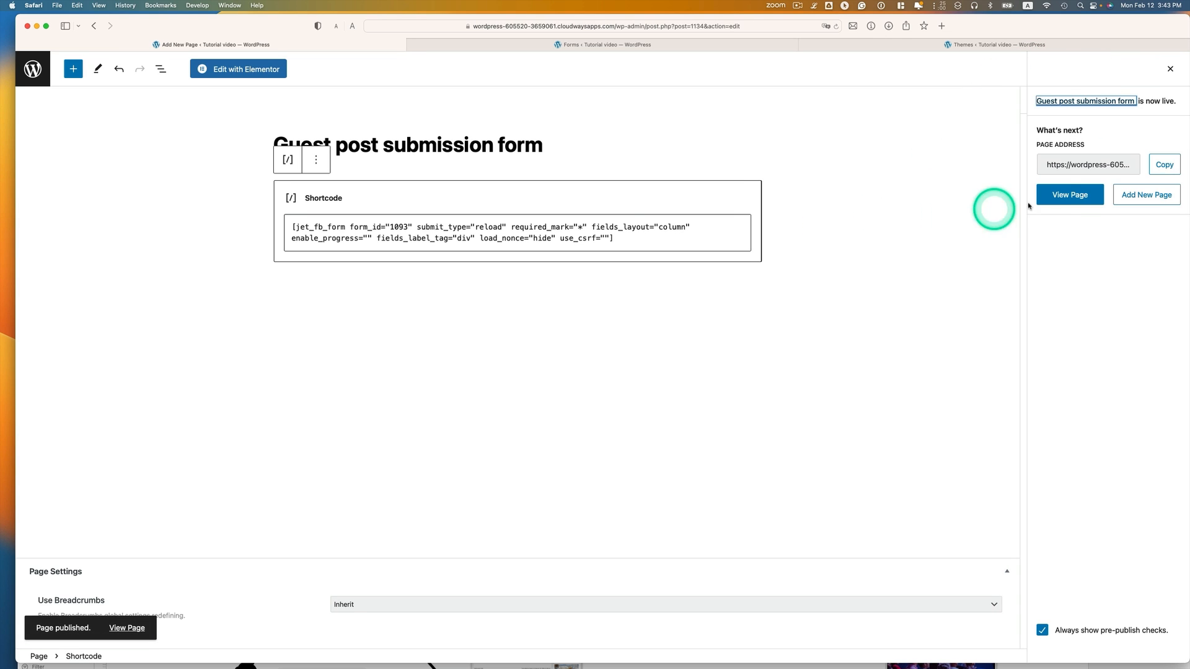
click(1063, 195)
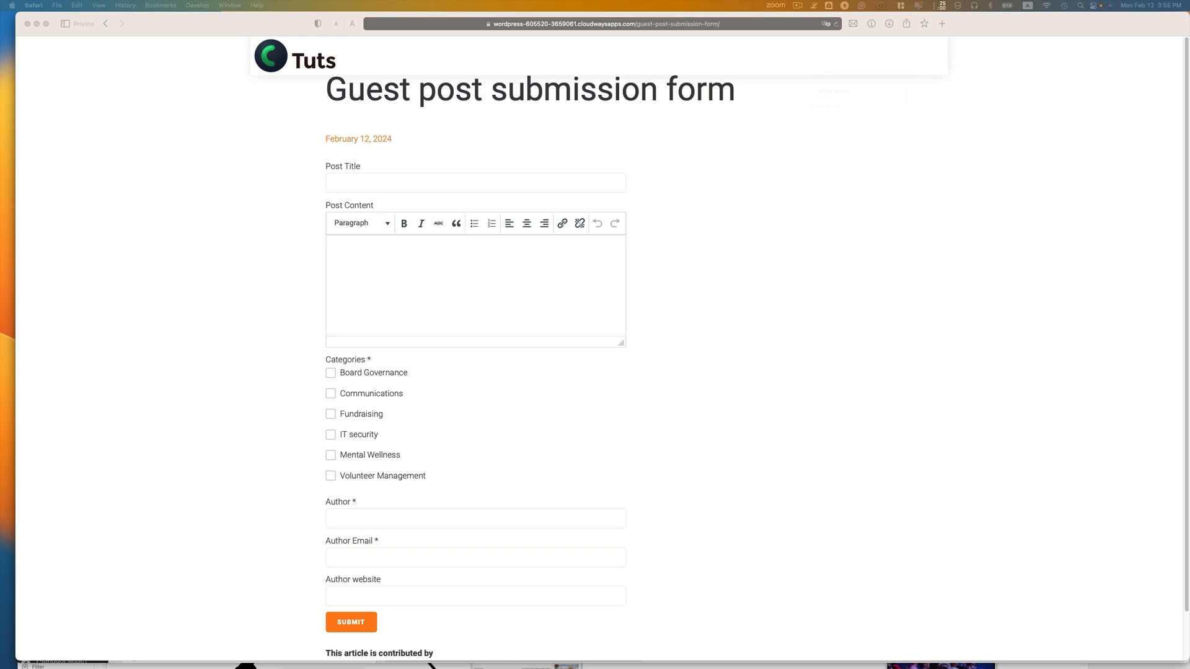
Paste the post title and the four sample paragraphs into Post Title and Post Content
click(436, 180)
text(5 Tips to Help Navigate Data Privacy in AI Fundraising)
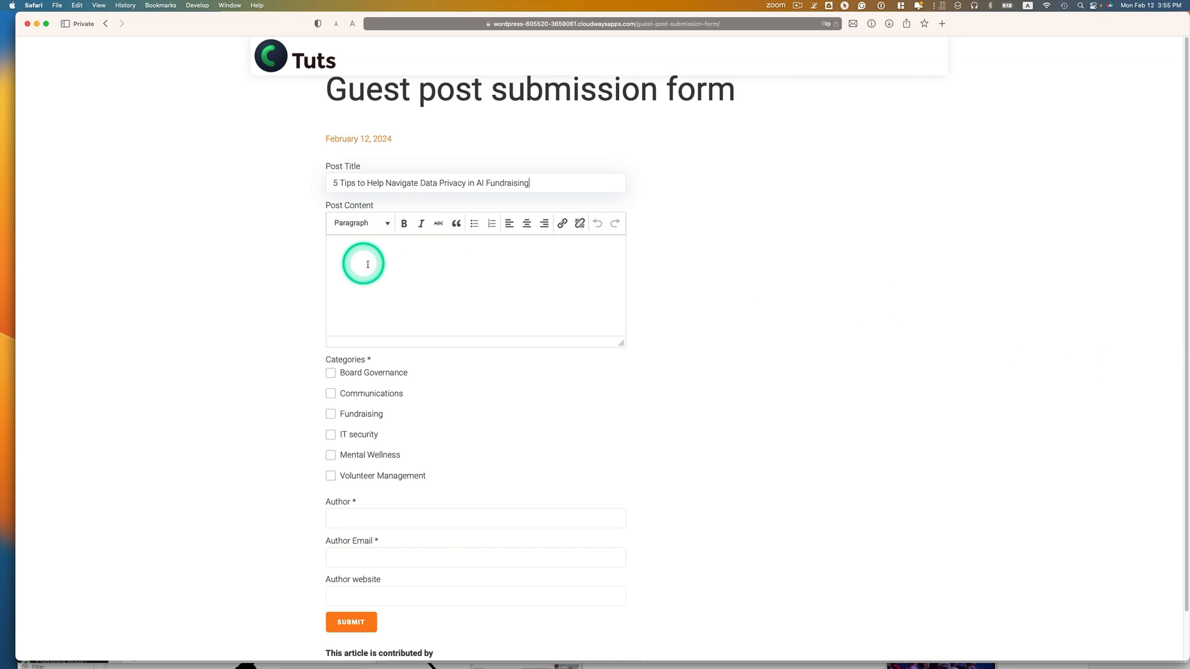
click(814, 6)
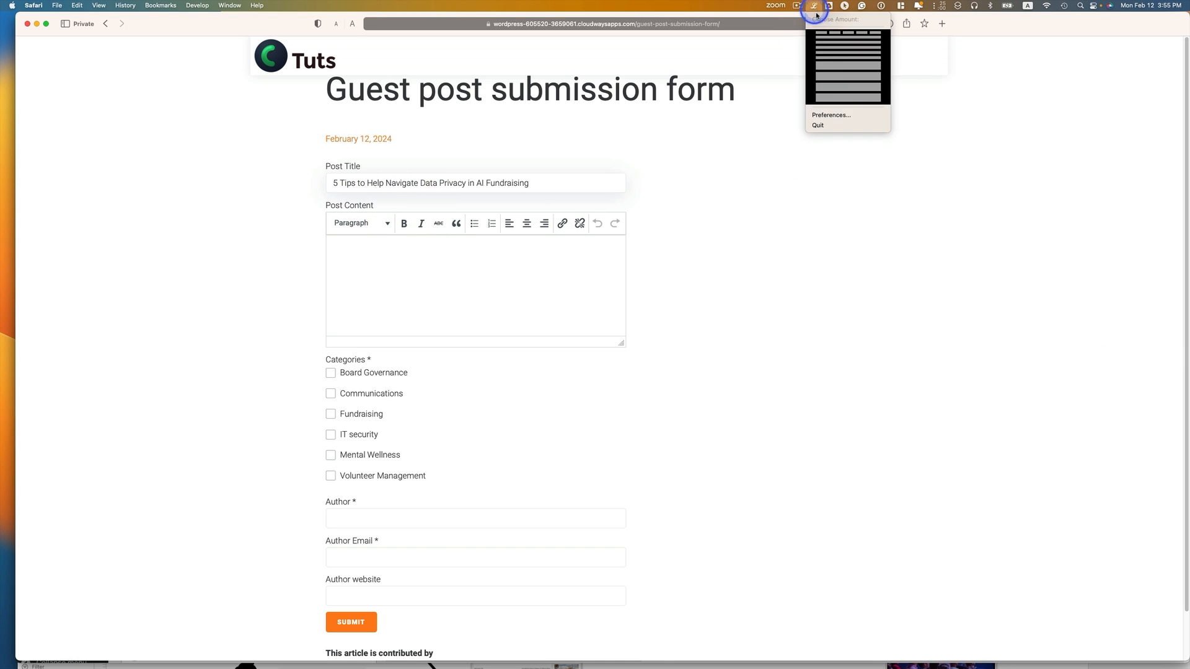
click(843, 97)
click(399, 258)
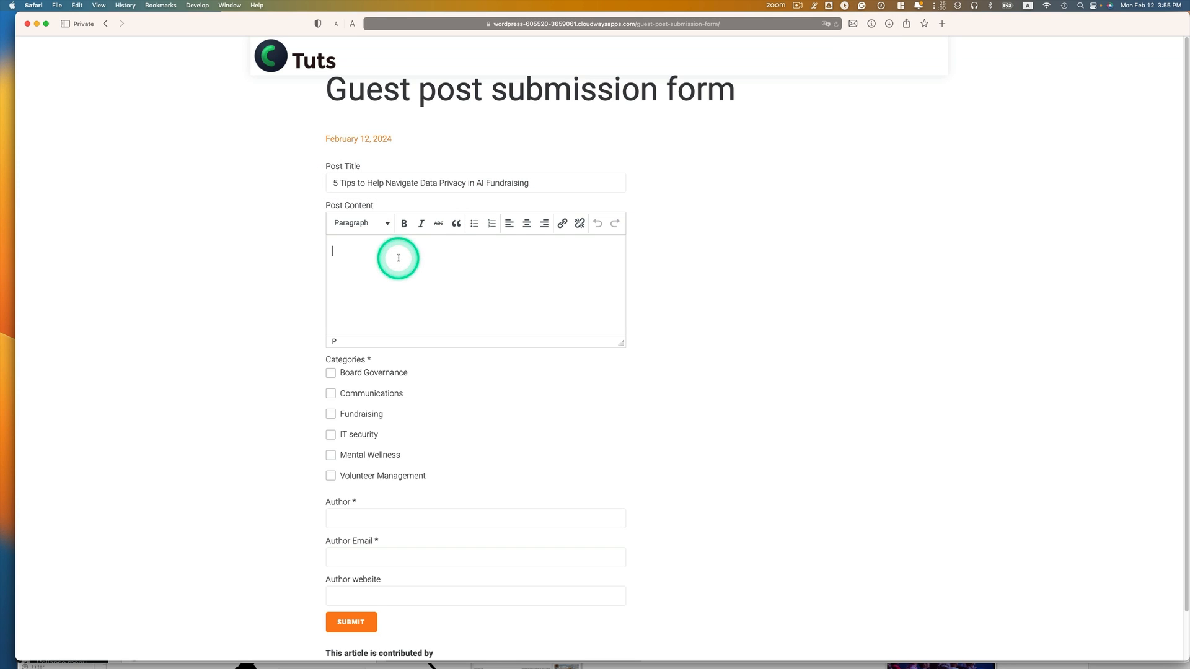
key(super+v)
scroll(497, 300, down, 3)
scroll(505, 300, up, 5)
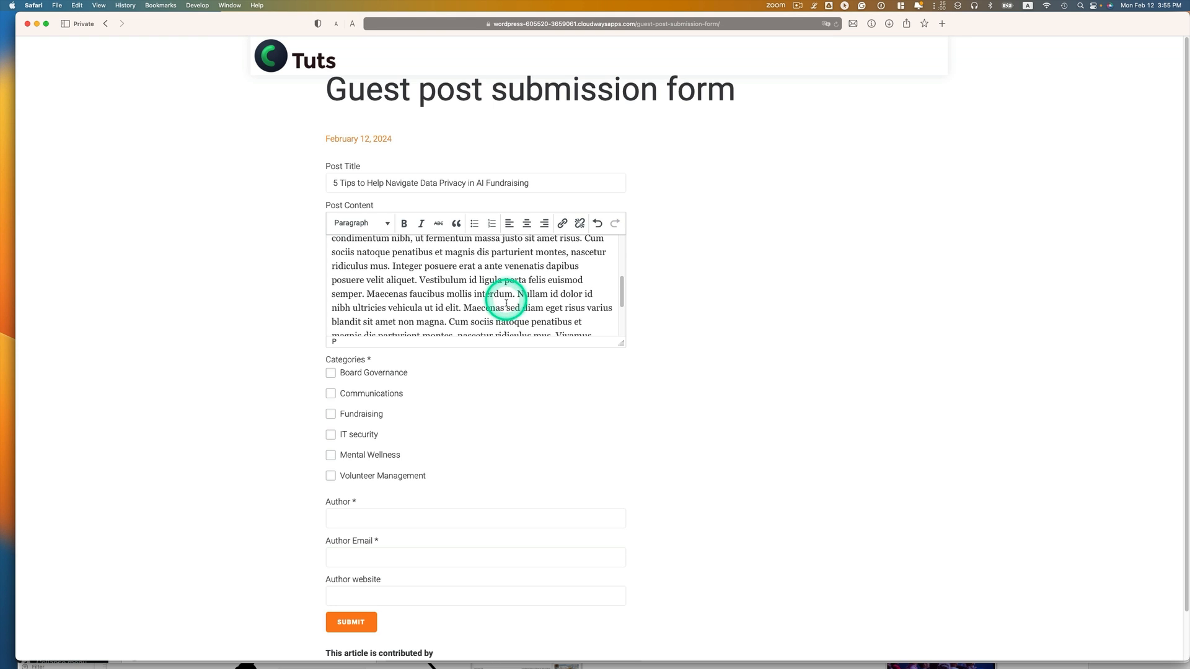
Tick Fundraising, fill in the author name and email, submit, then bring the Dashboard window forward
click(330, 413)
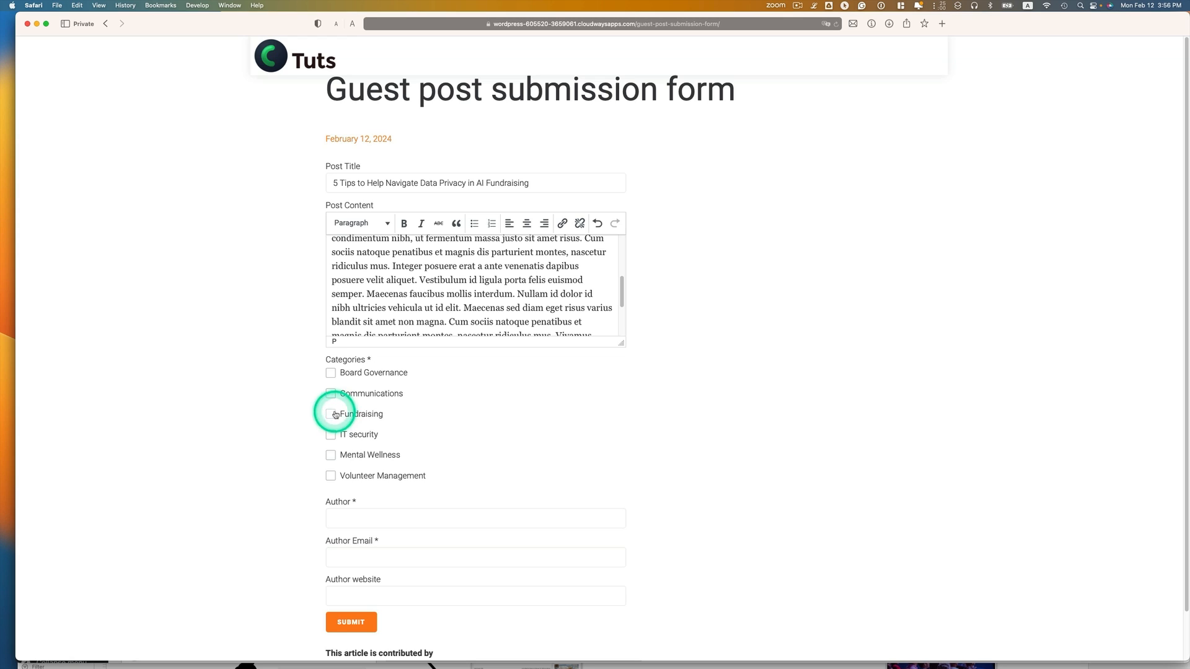
scroll(483, 443, down, 1)
click(401, 476)
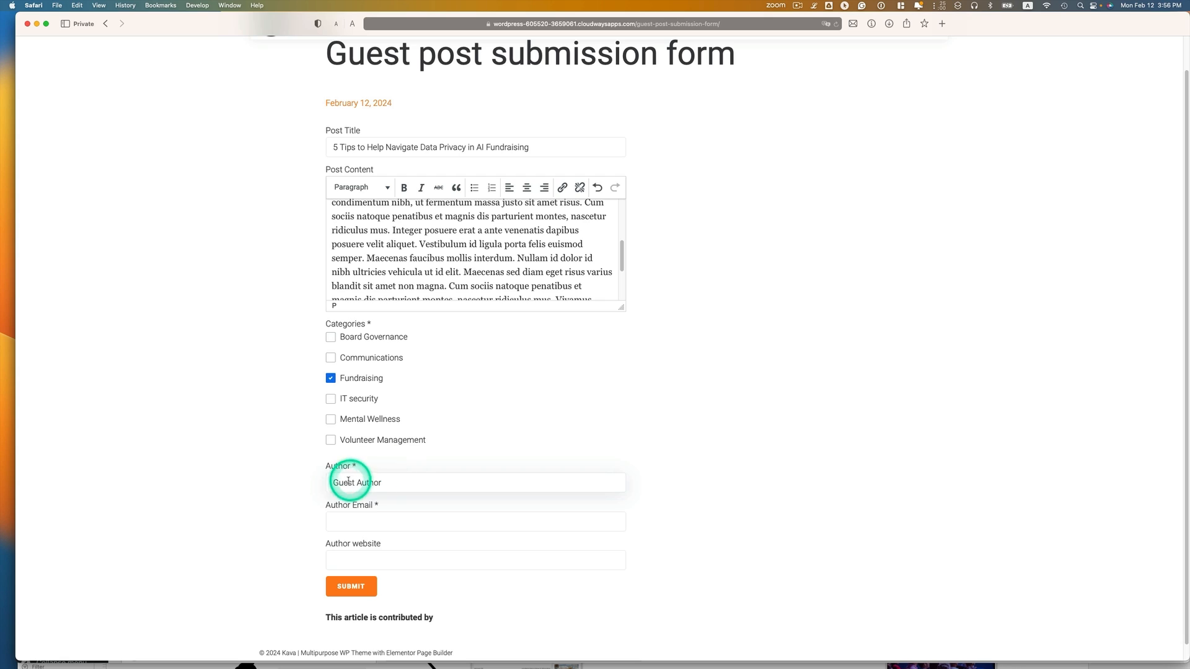
click(396, 519)
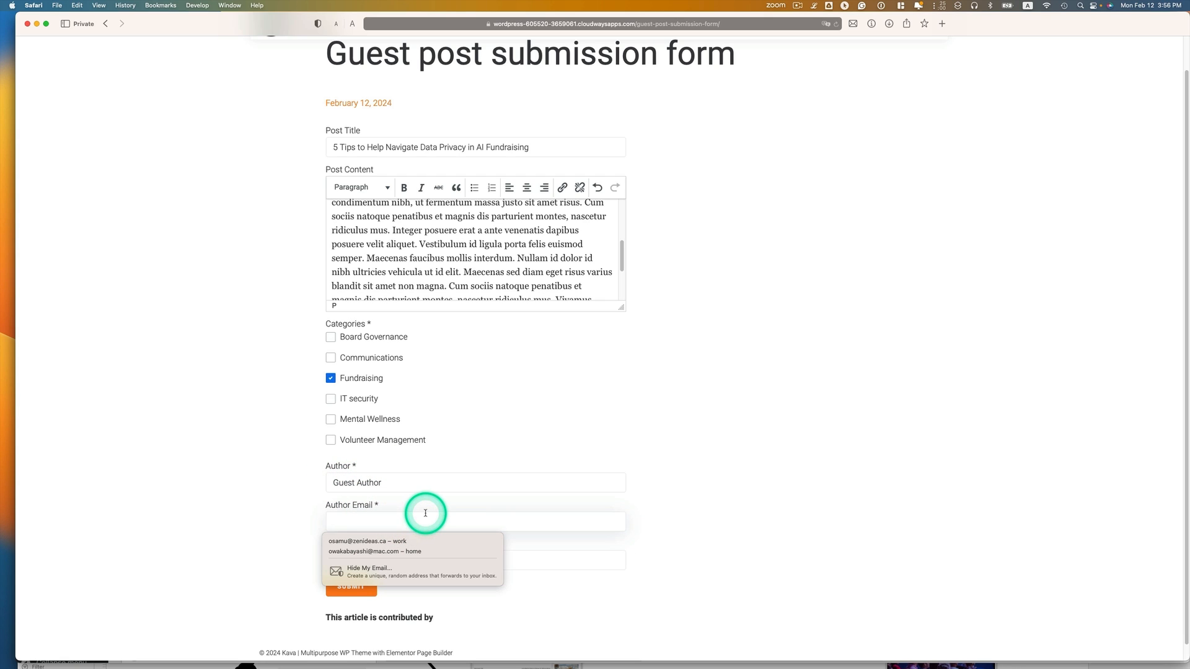
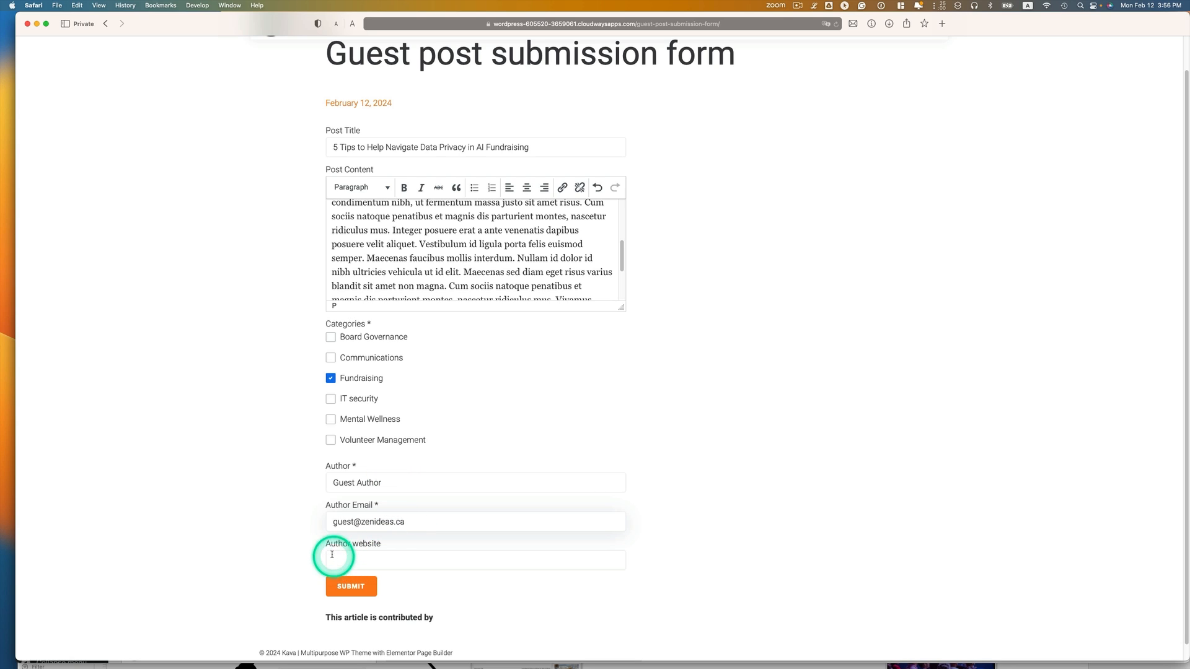
click(343, 587)
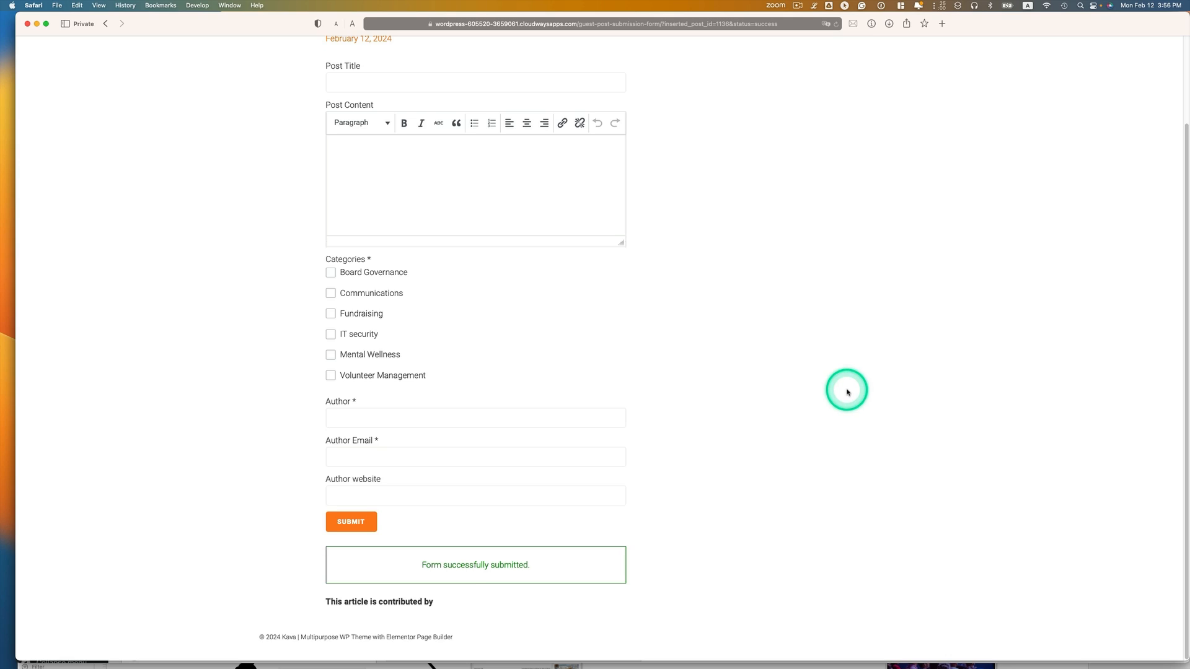
key(ctrl+Up)
click(750, 271)
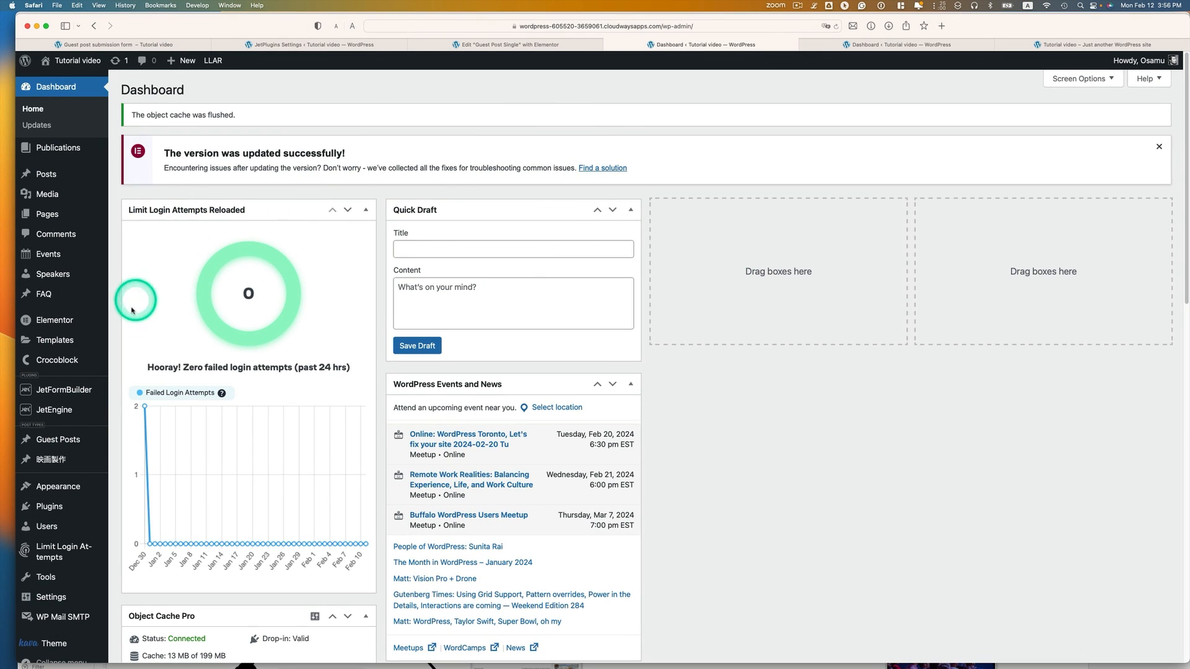
Open the Guest Posts list from the admin sidebar flyout
mouse_move(66, 441)
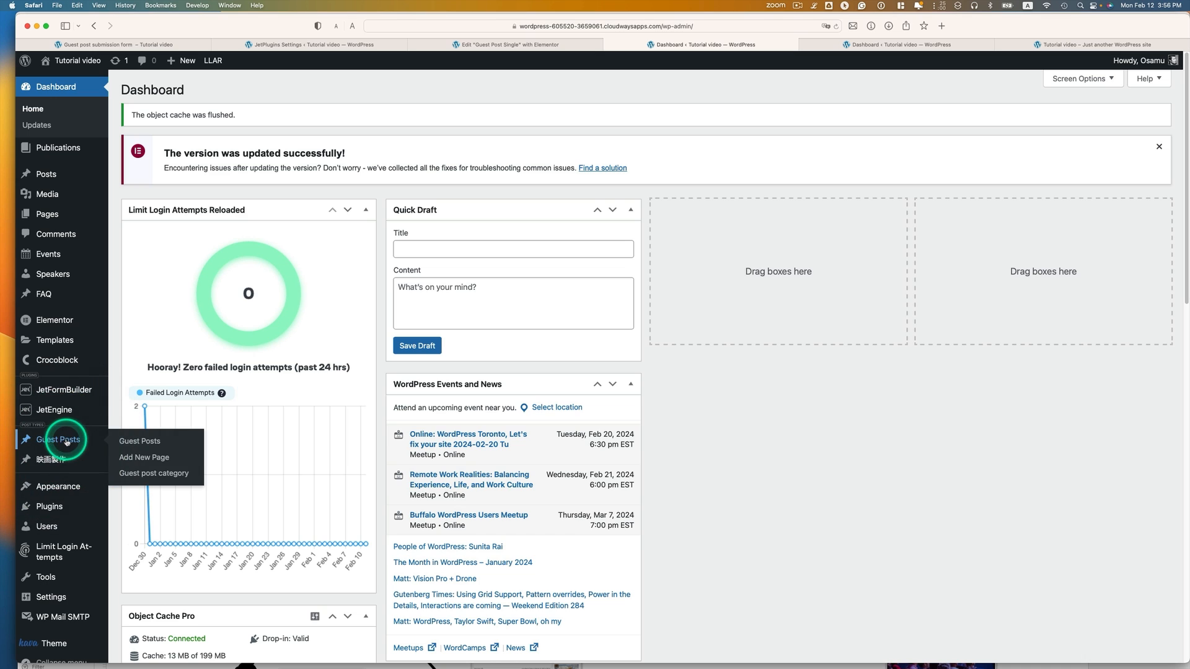
click(131, 441)
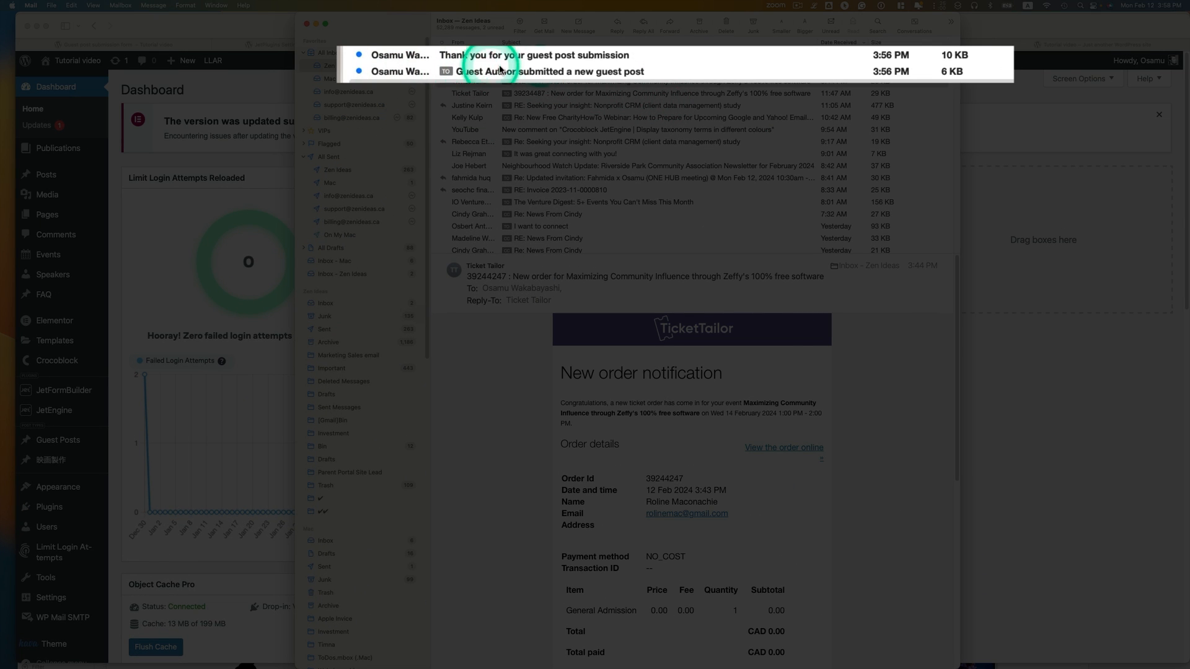
click(508, 70)
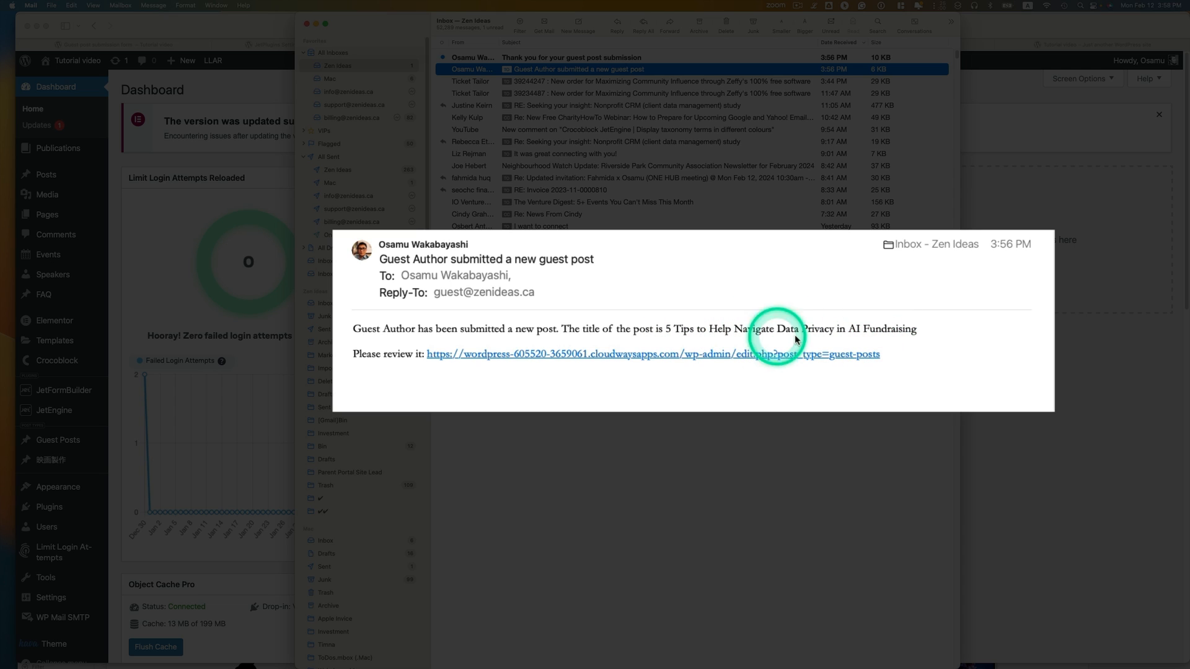
drag(917, 329, 683, 328)
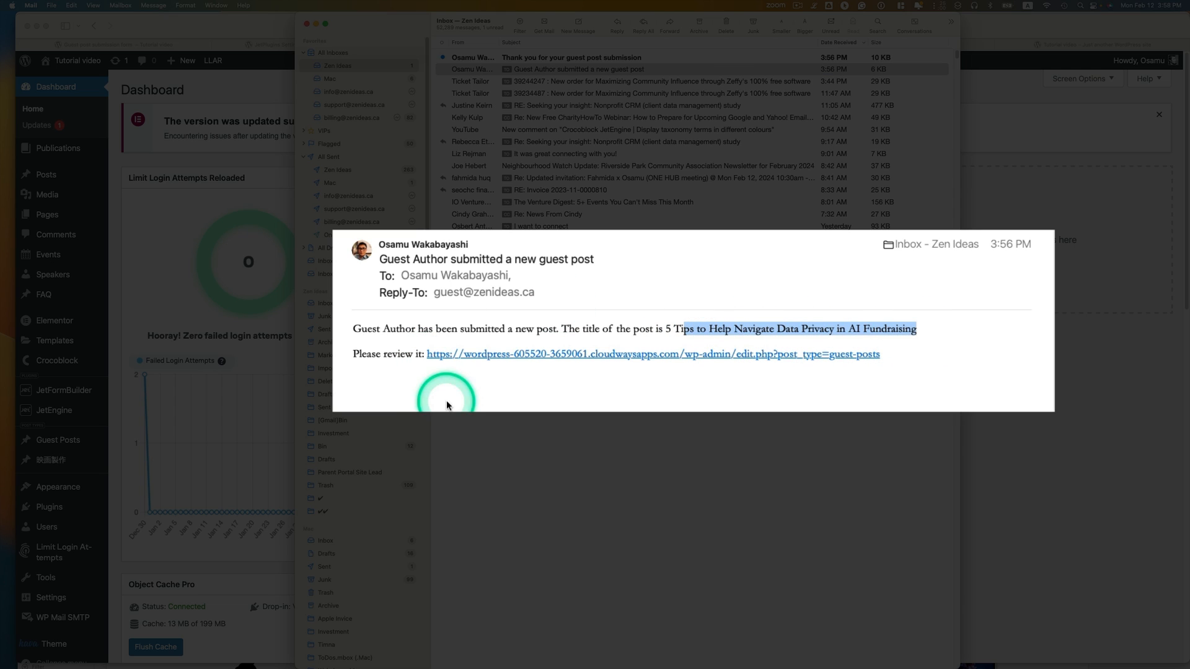
click(478, 359)
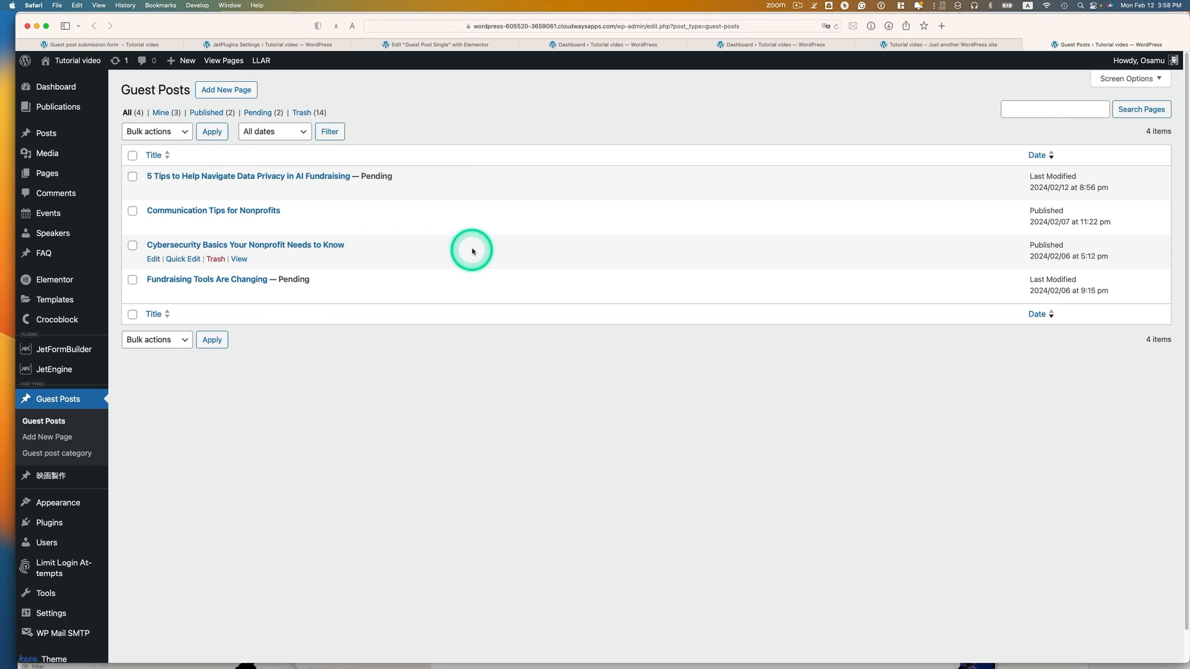
key(ctrl+Up)
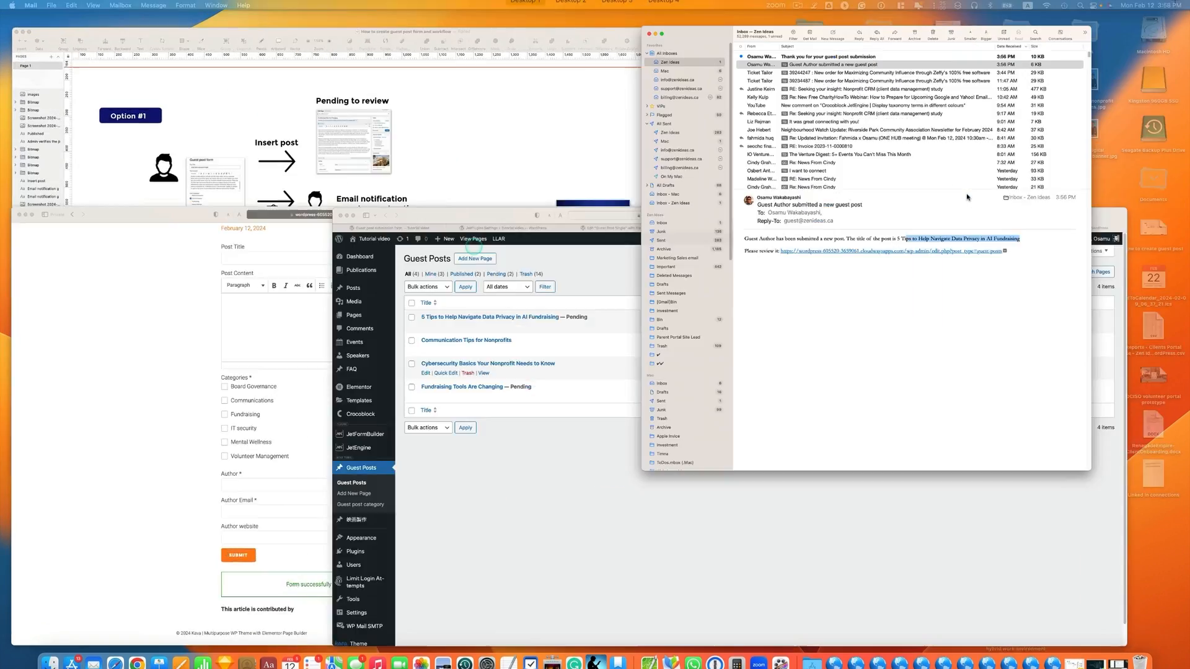
click(967, 197)
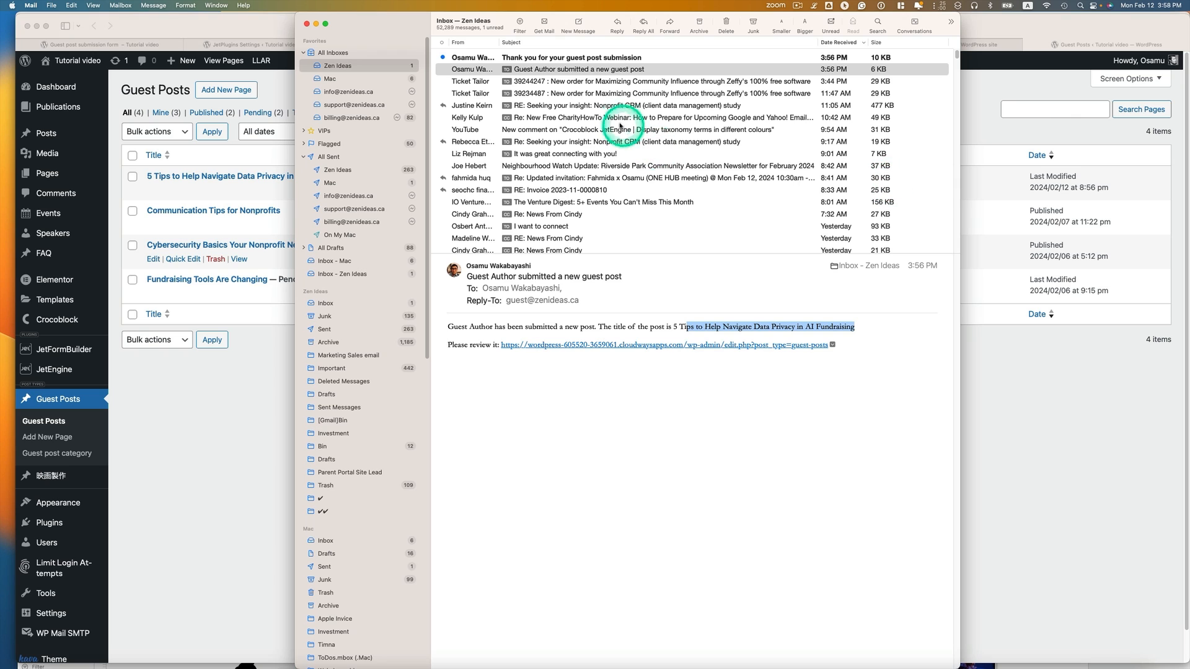
click(579, 57)
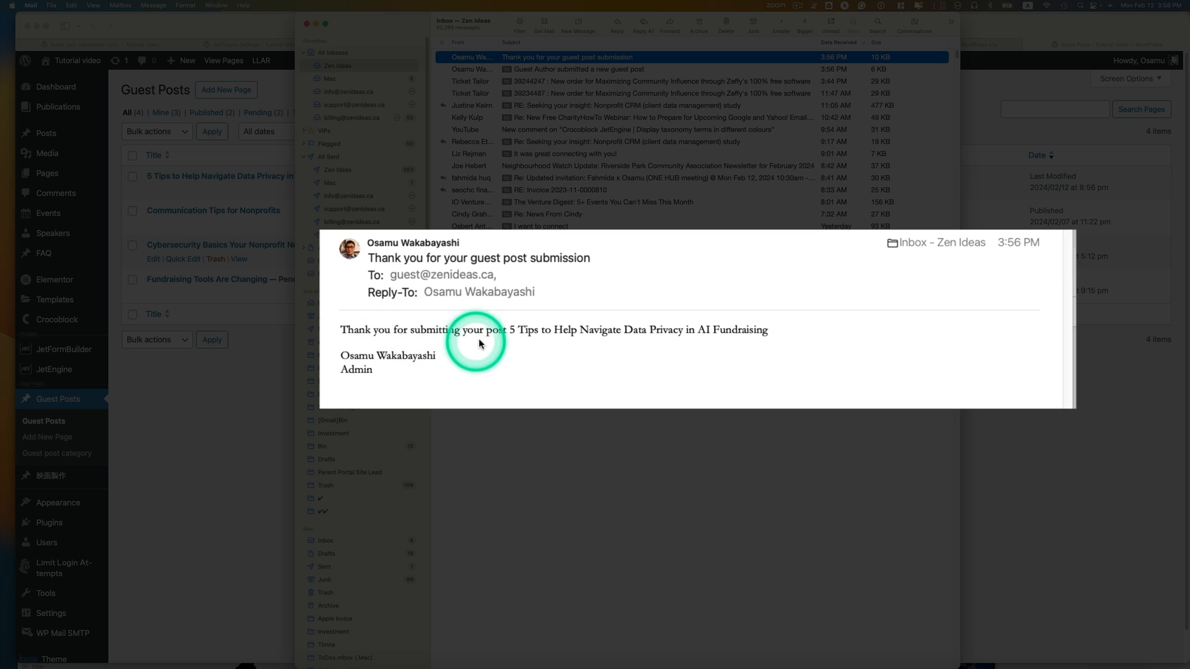
mouse_move(531, 334)
mouse_down()
mouse_move(769, 334)
mouse_move(520, 323)
mouse_up()
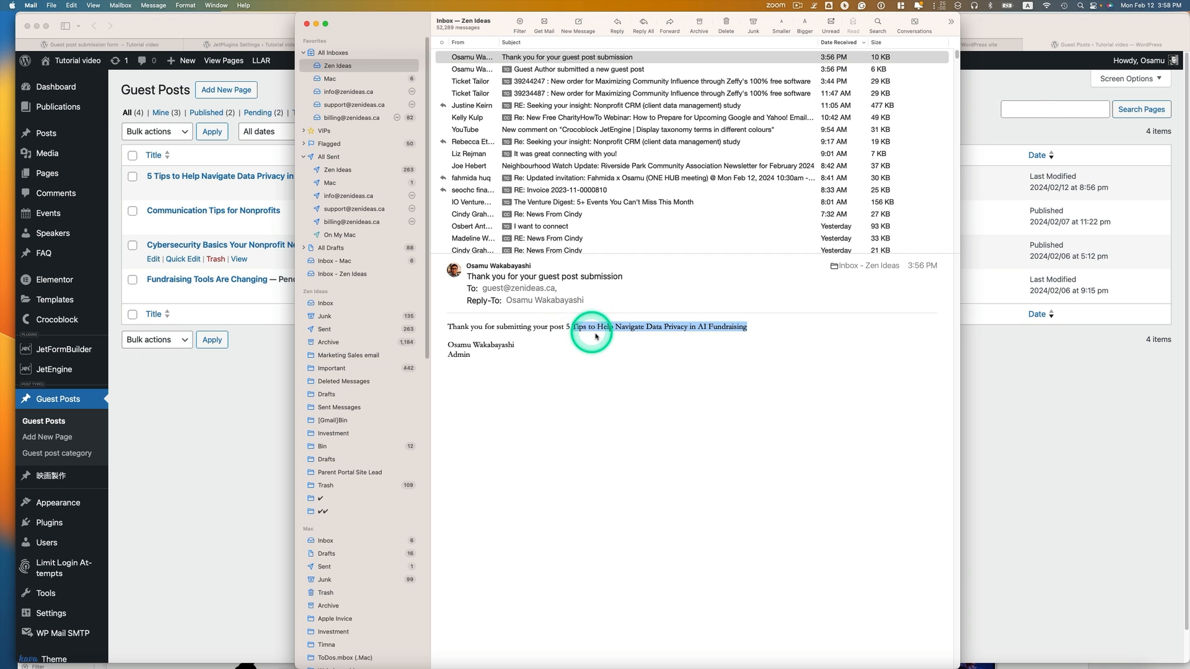
click(254, 402)
mouse_move(273, 173)
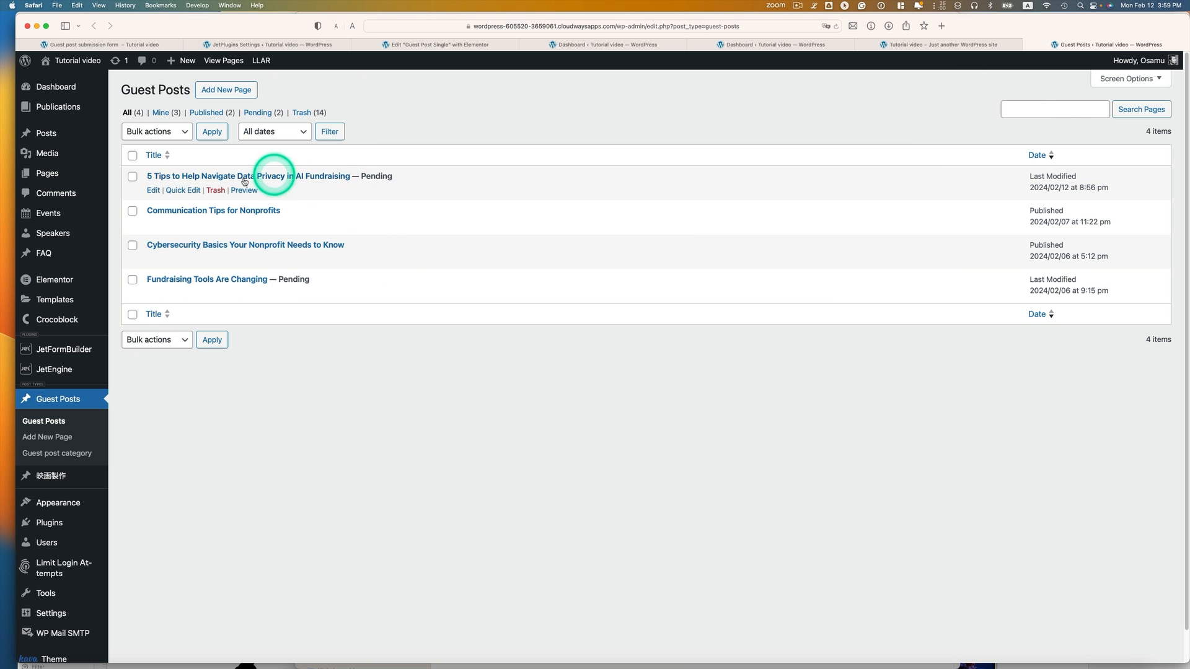
Open '5 Tips to Help Navigate Data Privacy in AI Fundraising' for editing and review its fields
click(157, 193)
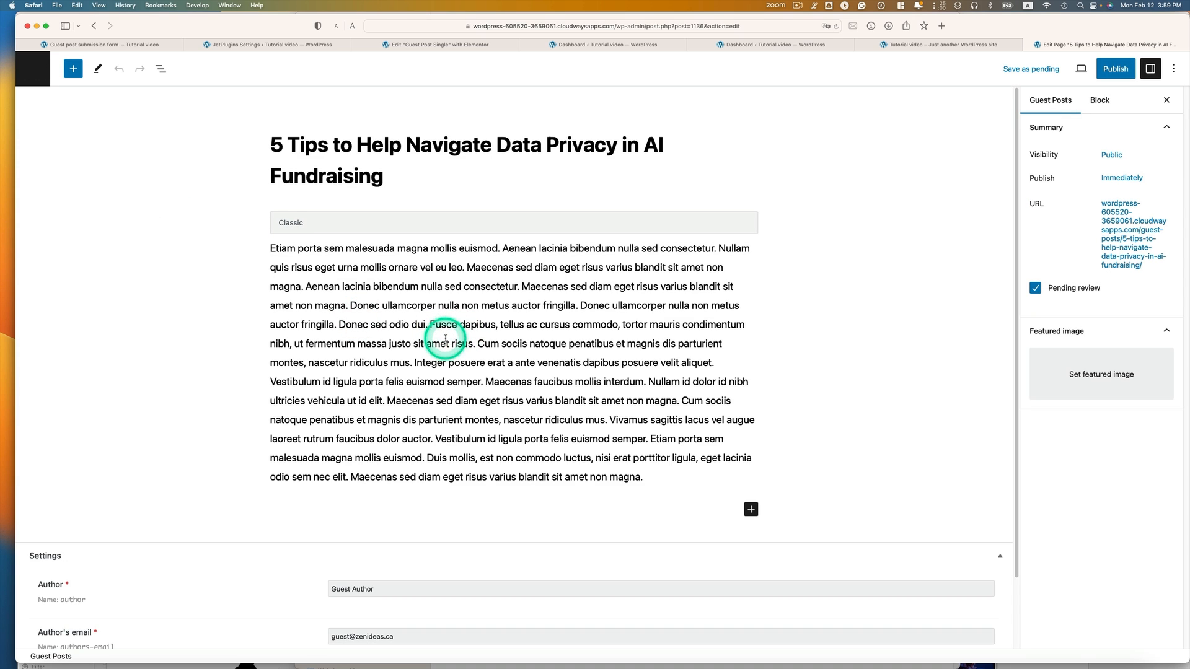
scroll(464, 342, down, 1)
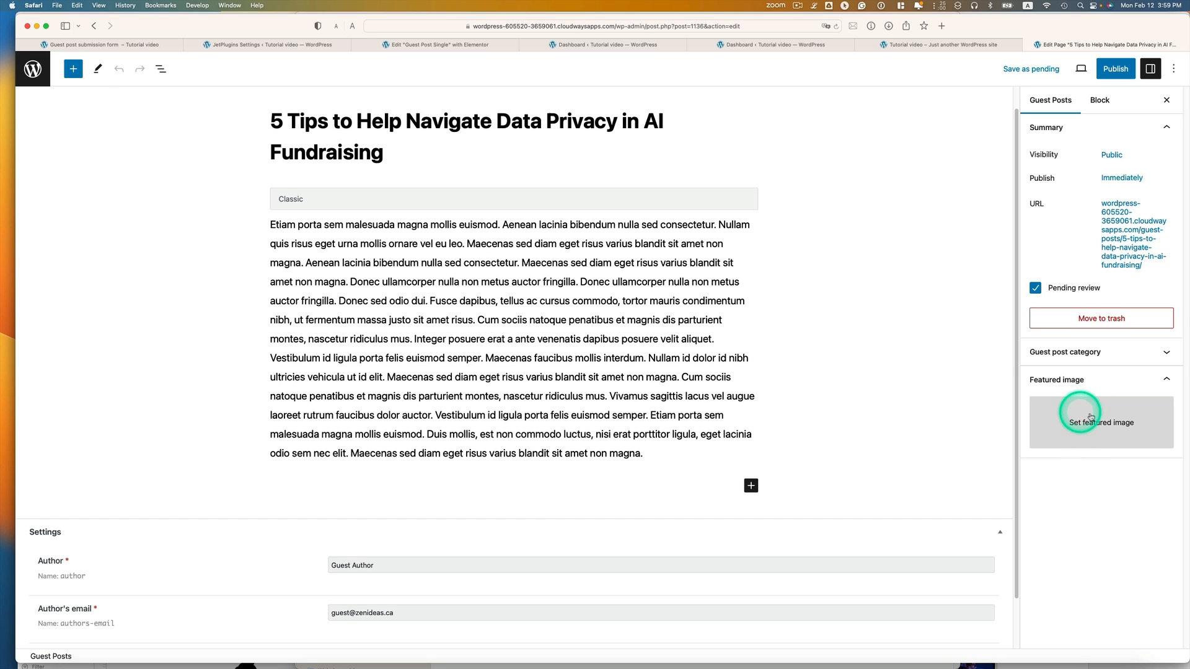
Set the gold cans photo as the post's featured image
click(1079, 419)
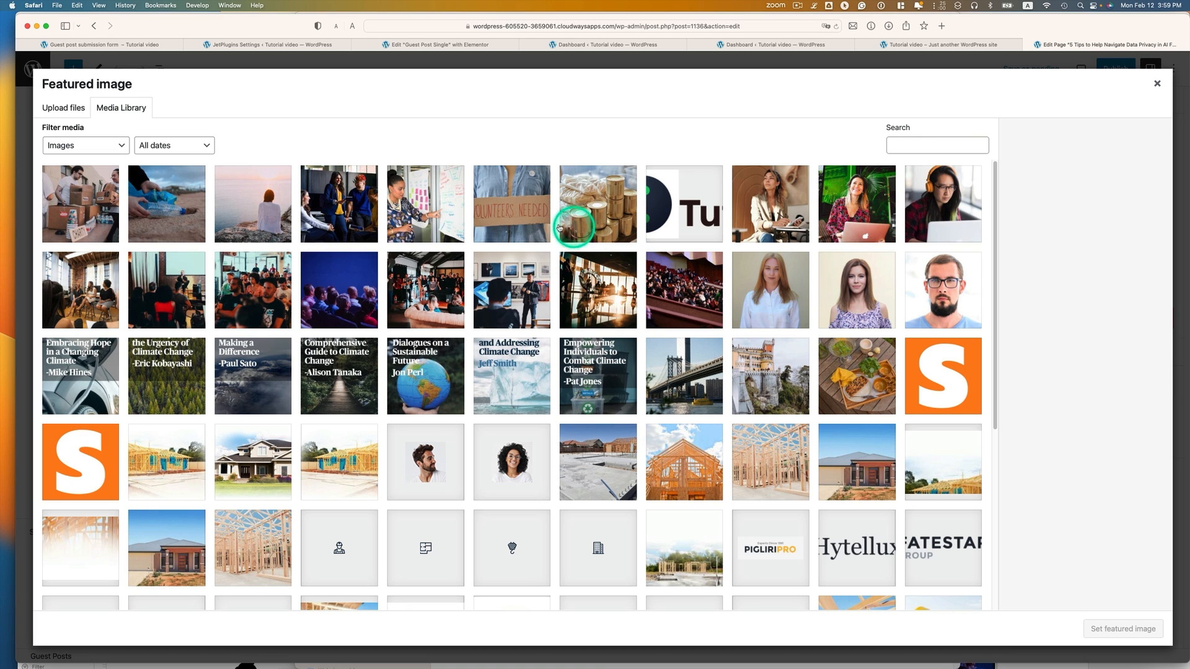
click(607, 211)
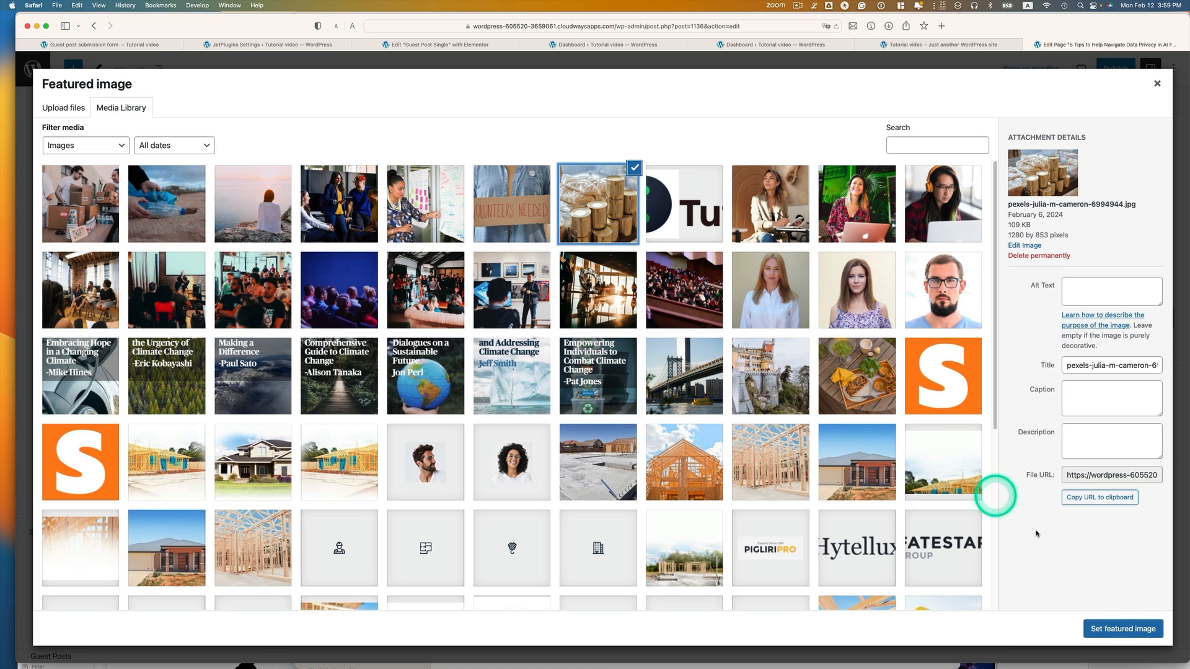
click(1118, 630)
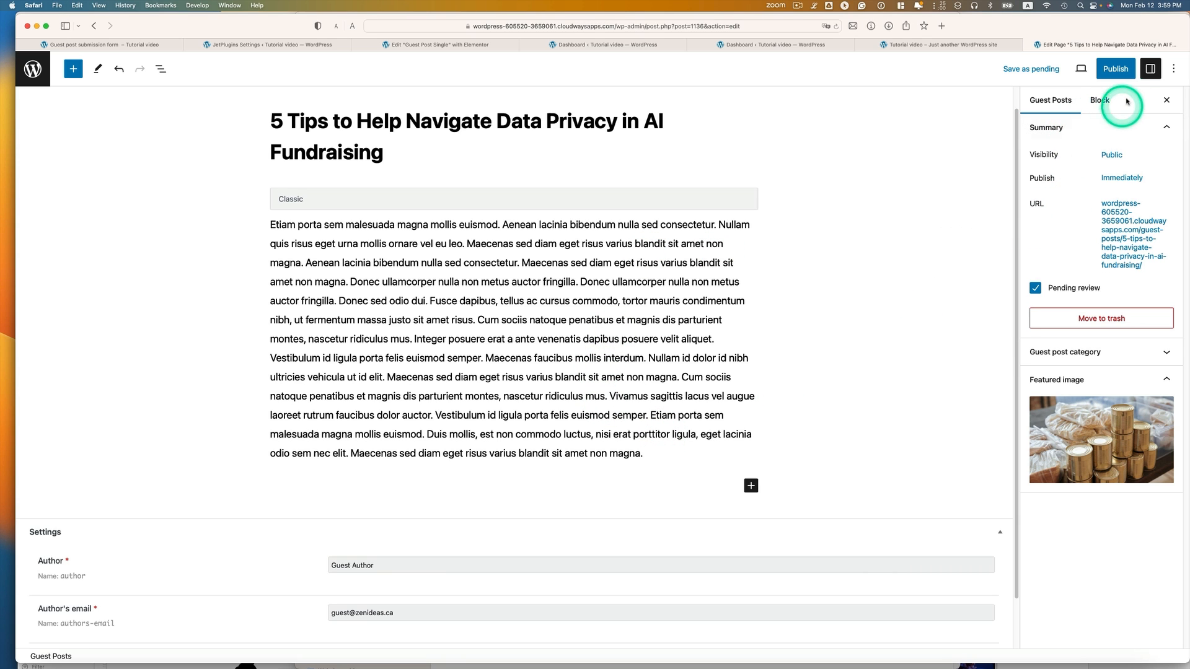
Fill in the required Guest author website, publish the post, and view it on the site
click(1113, 70)
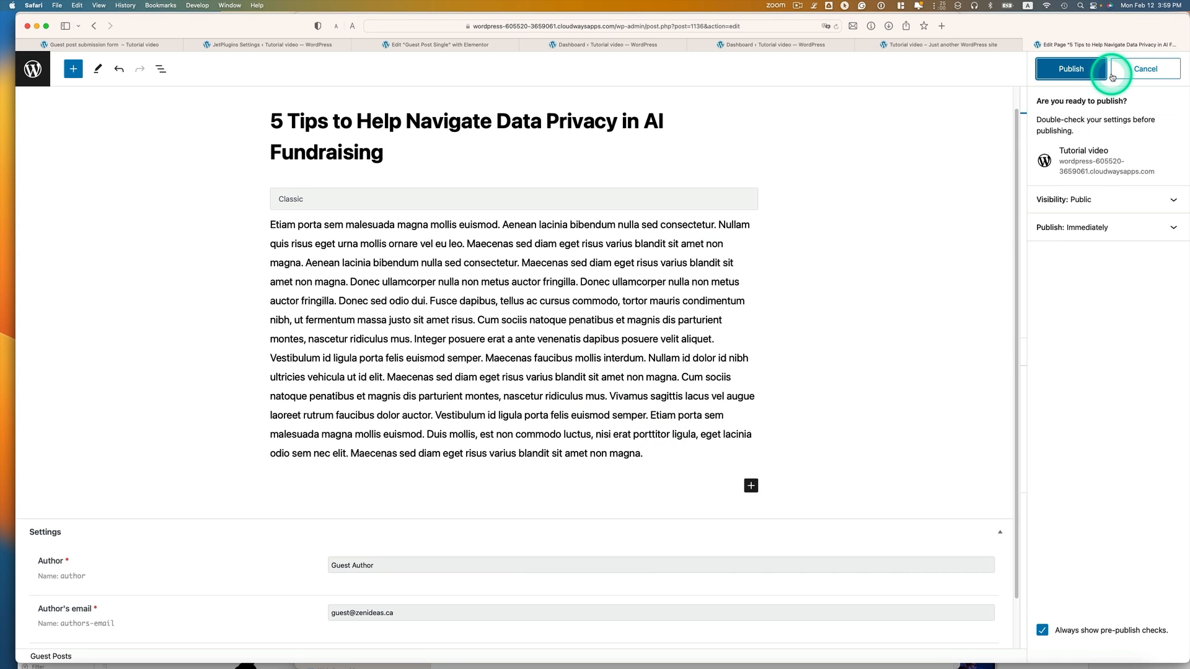
click(1072, 73)
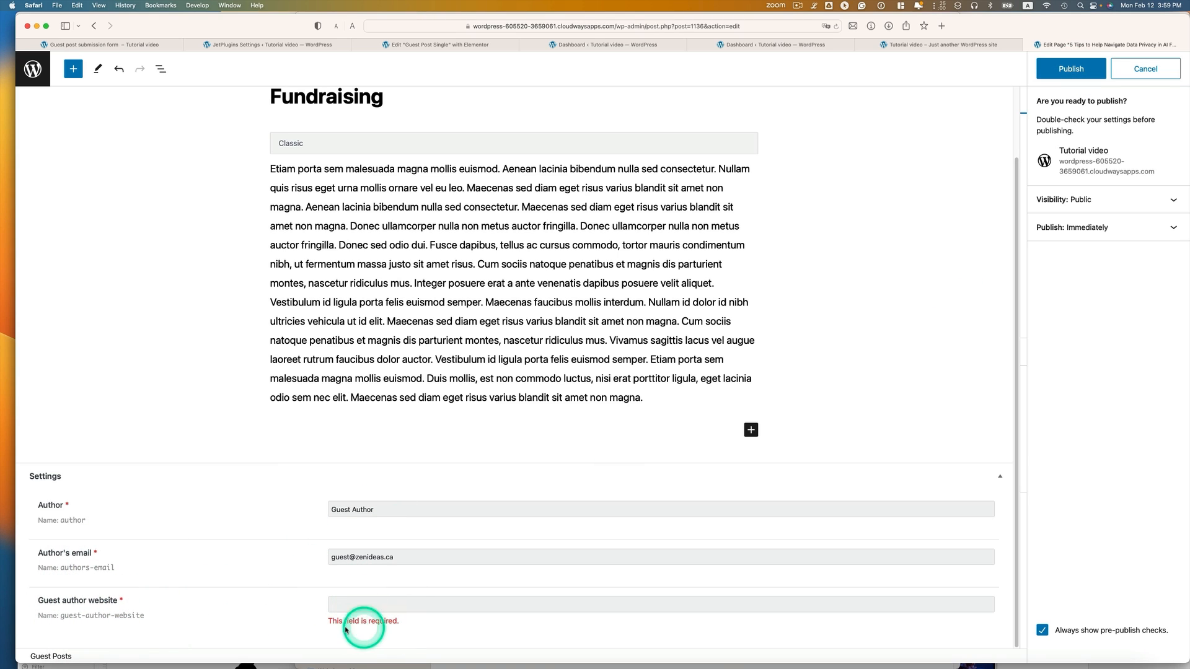
click(393, 603)
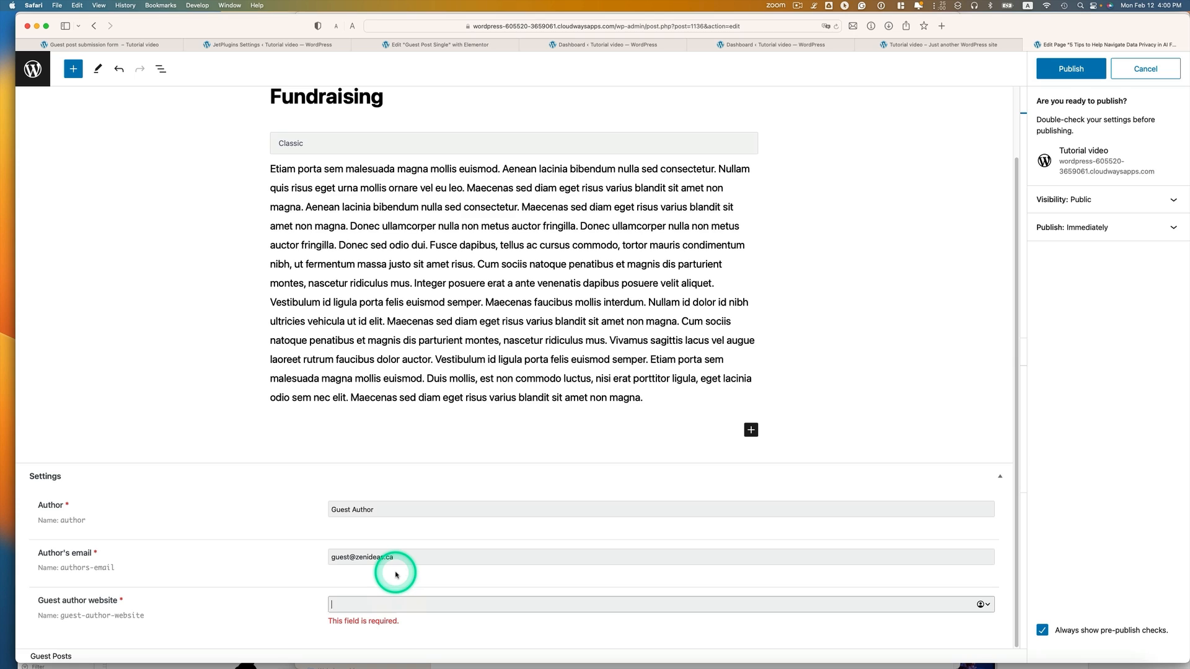
text(https://zenideasc)
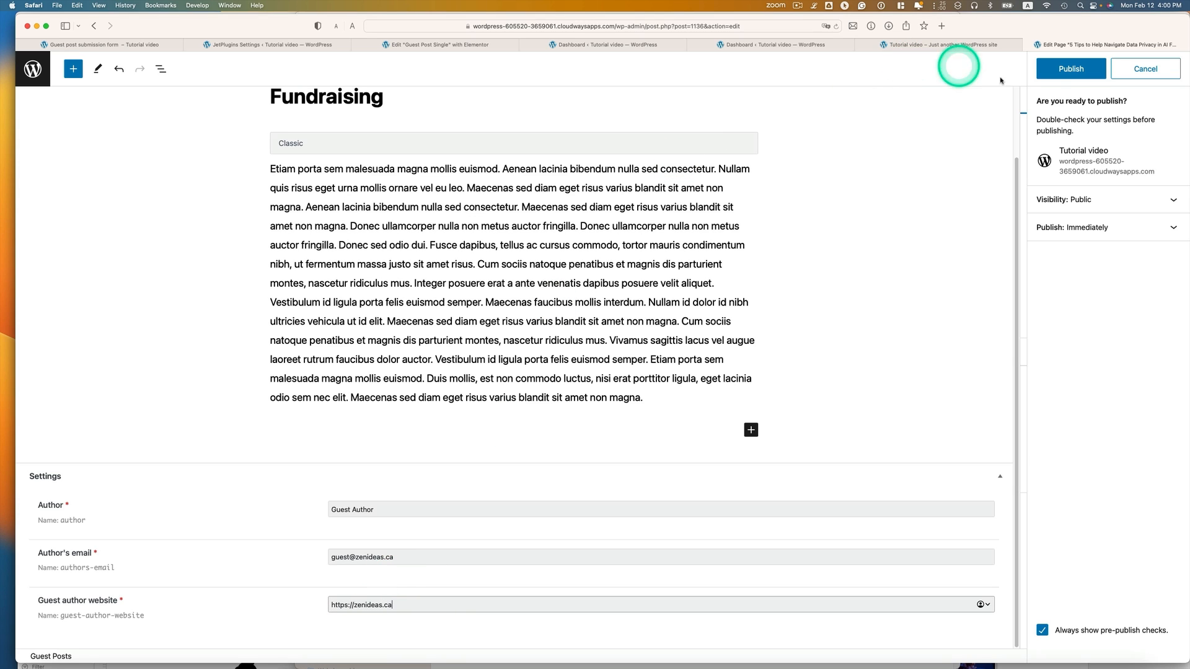
click(1061, 69)
click(1054, 203)
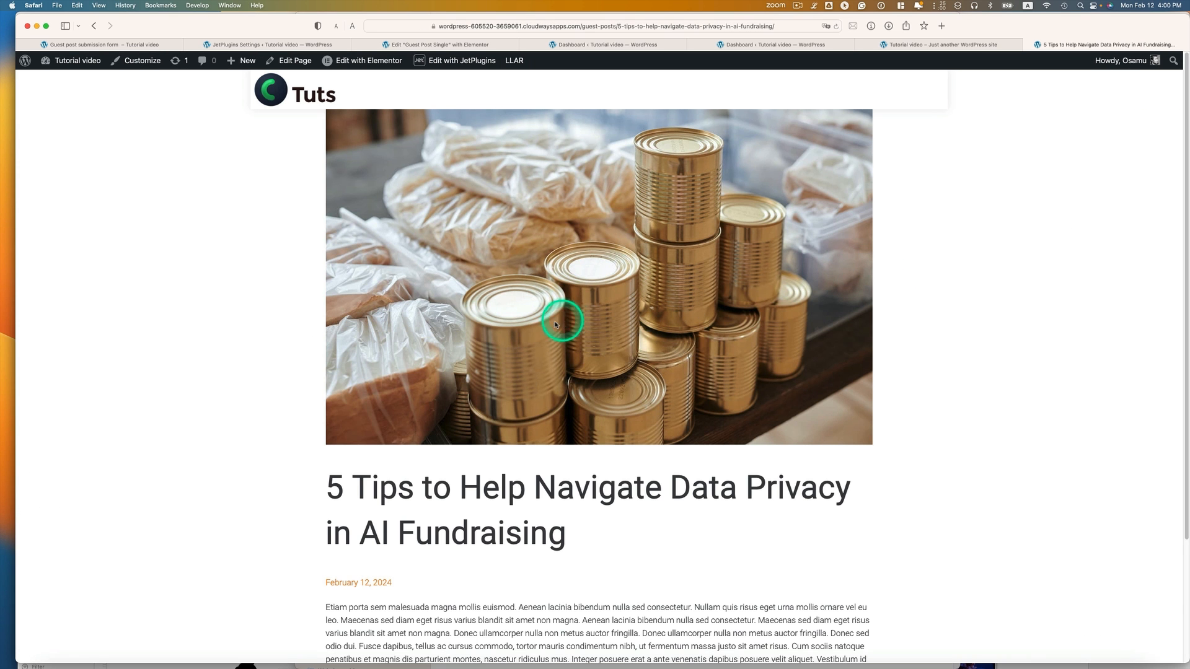
Scroll through the published post to check the featured image above its title
scroll(551, 322, down, 5)
scroll(539, 325, up, 5)
scroll(586, 313, down, 5)
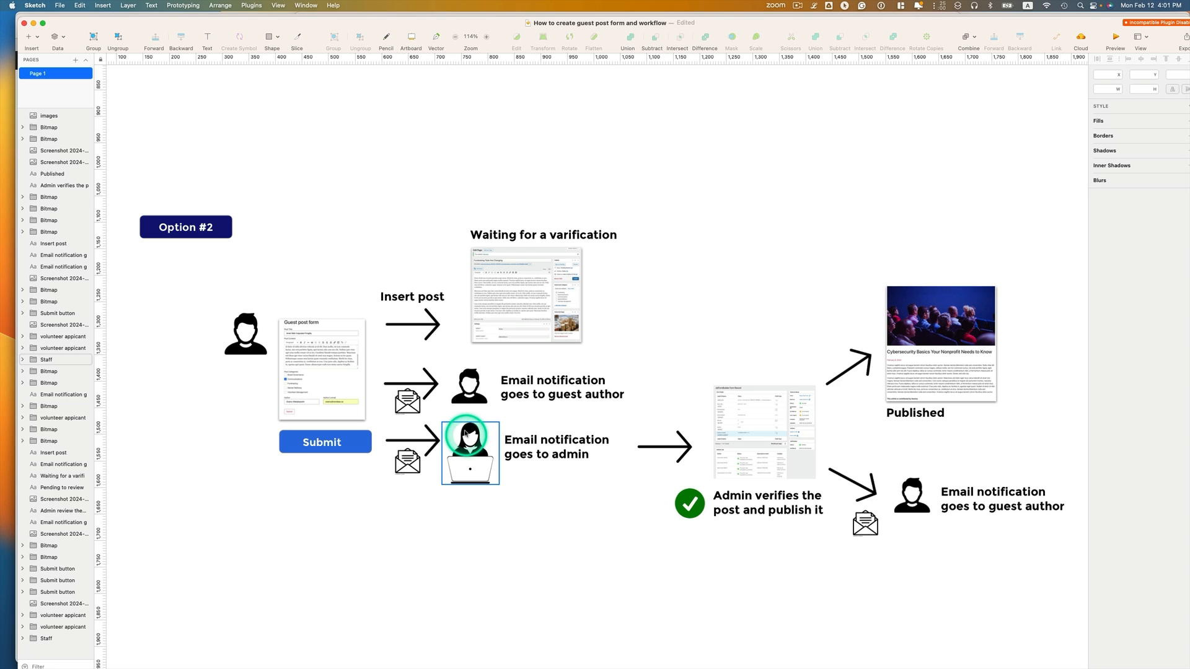
Point out the Waiting for verification screenshot in the Sketch workflow diagram
click(502, 308)
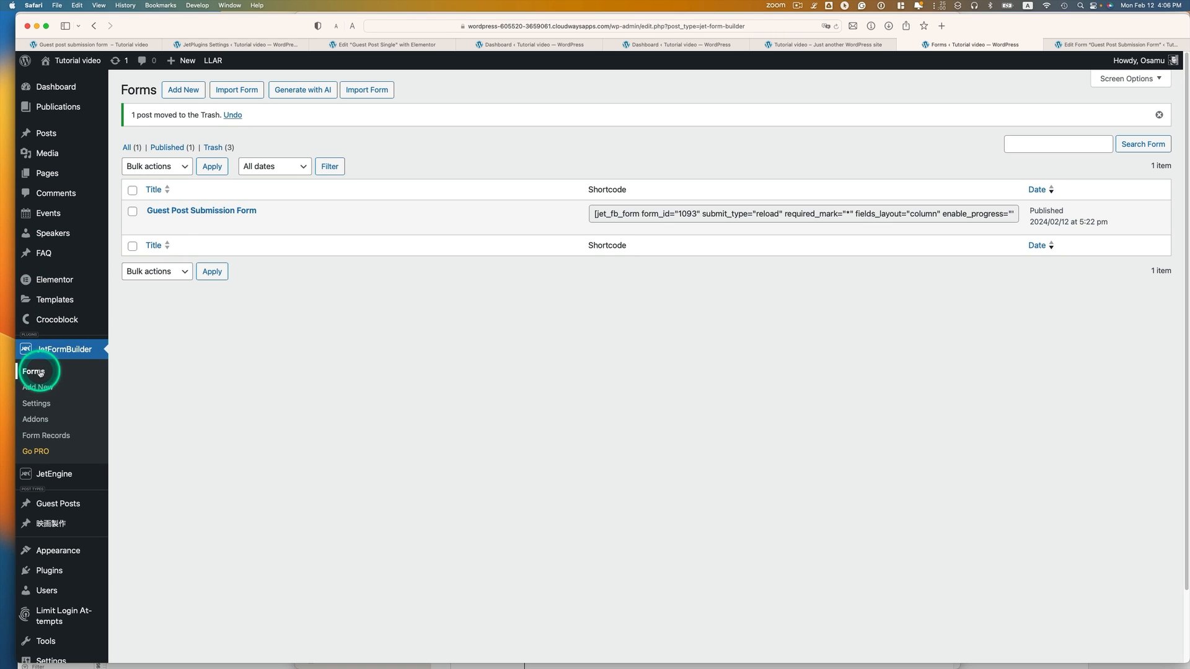
Open the Guest Post Submission Form for editing and scroll down to its Post Submit Actions
click(155, 225)
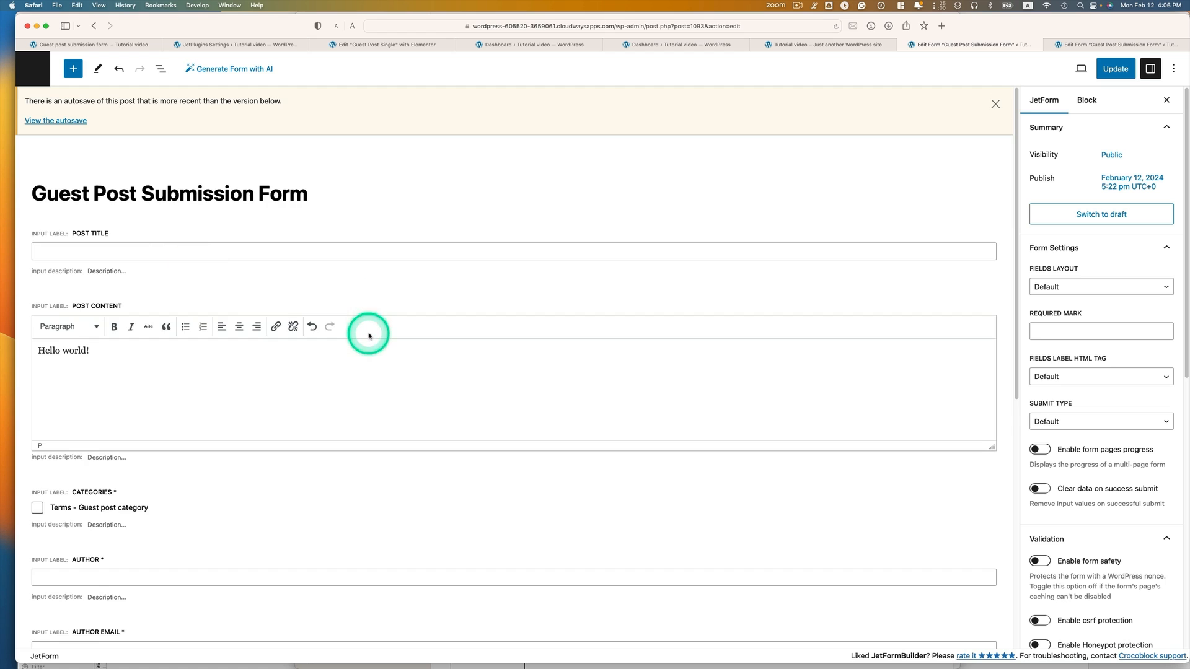
scroll(367, 334, down, 5)
scroll(315, 275, down, 2)
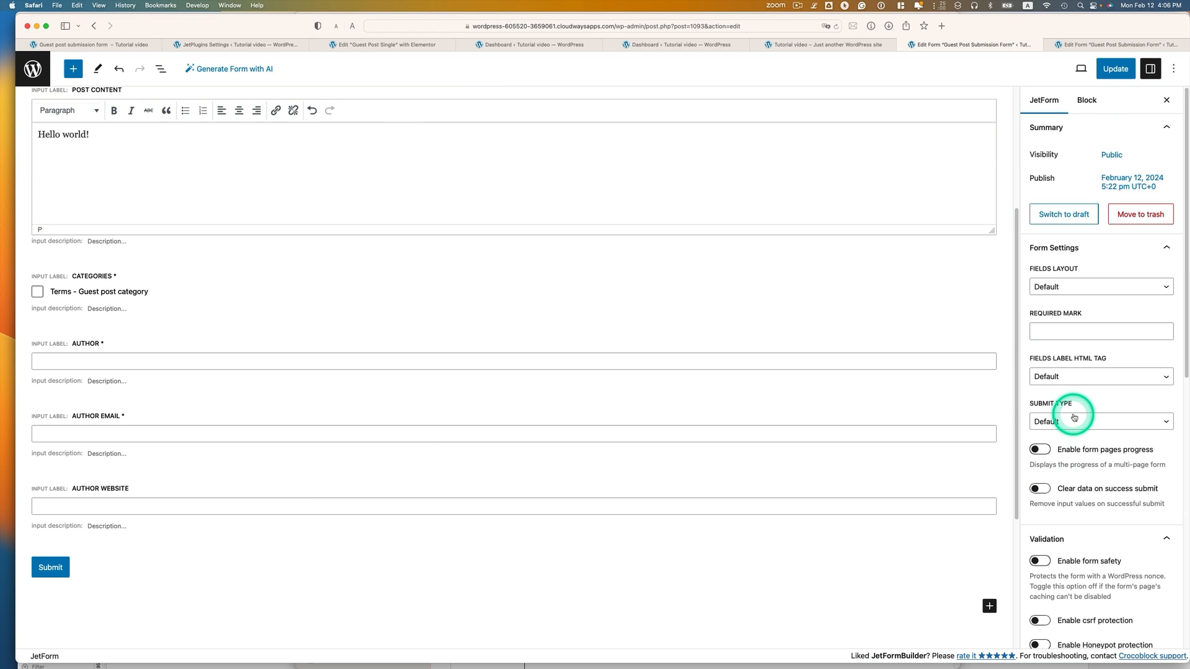
scroll(1057, 133, down, 10)
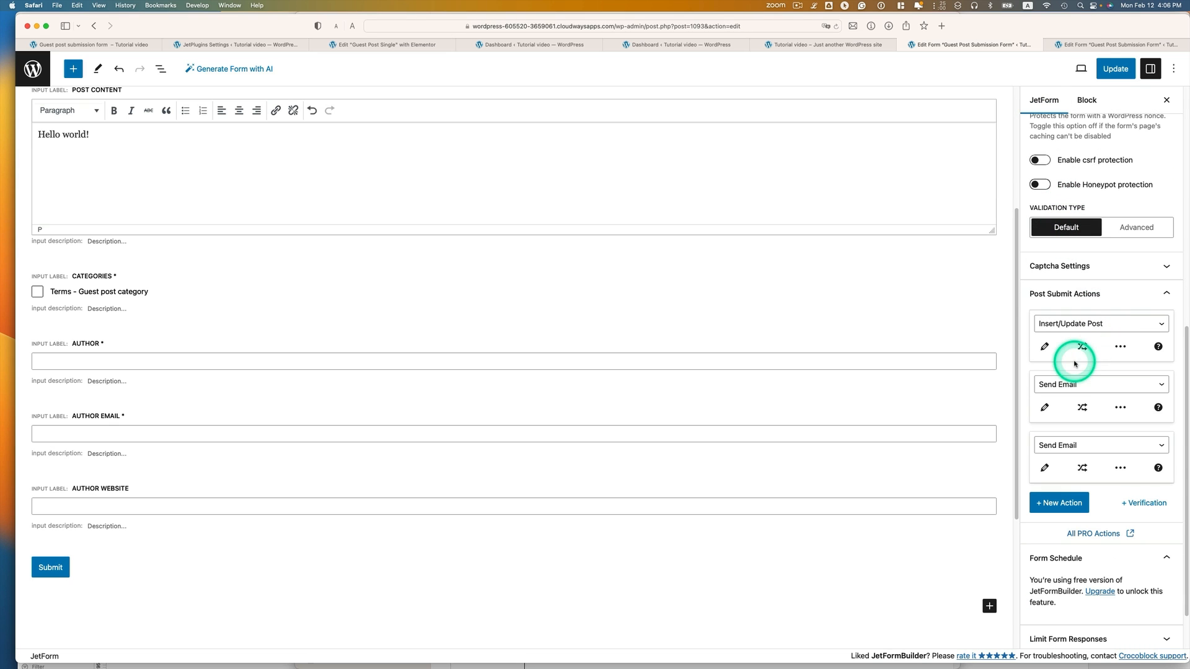
Add a Verification action restricted to Administrator with link lifespan 0
click(1139, 507)
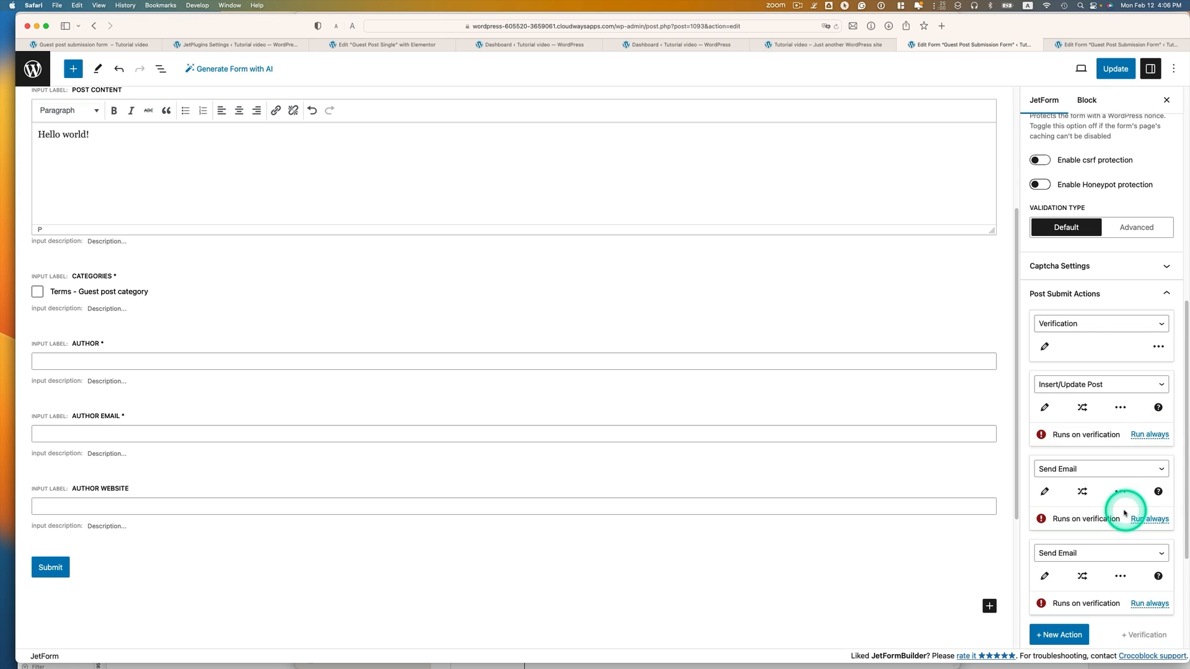
click(1046, 349)
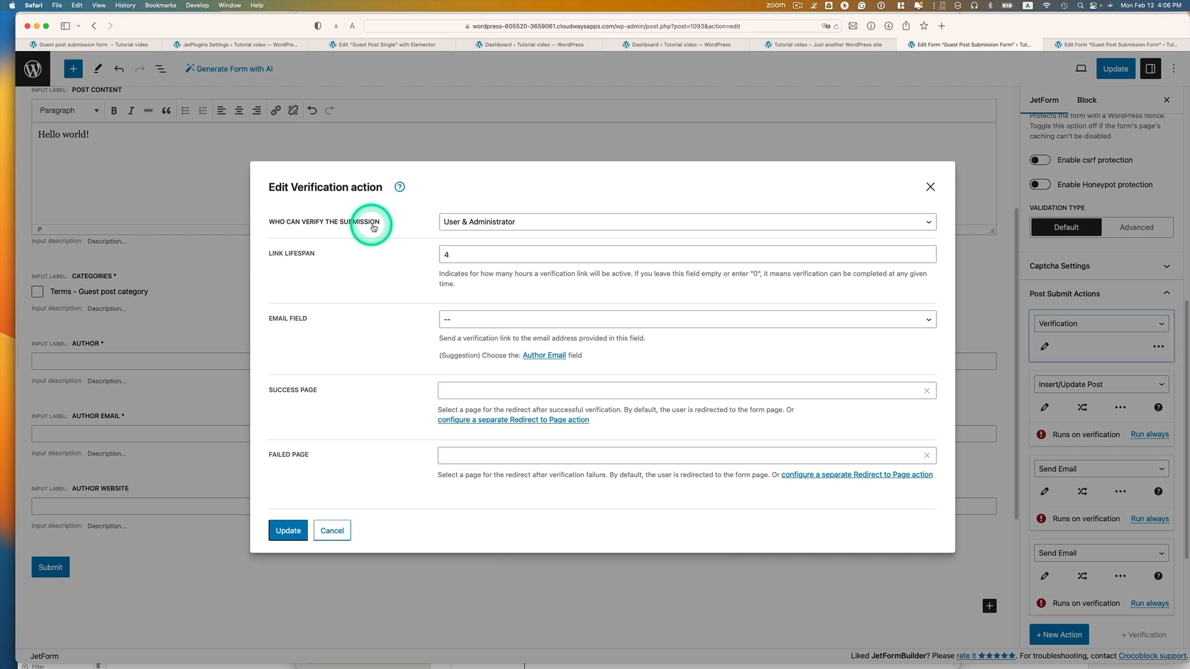
click(466, 222)
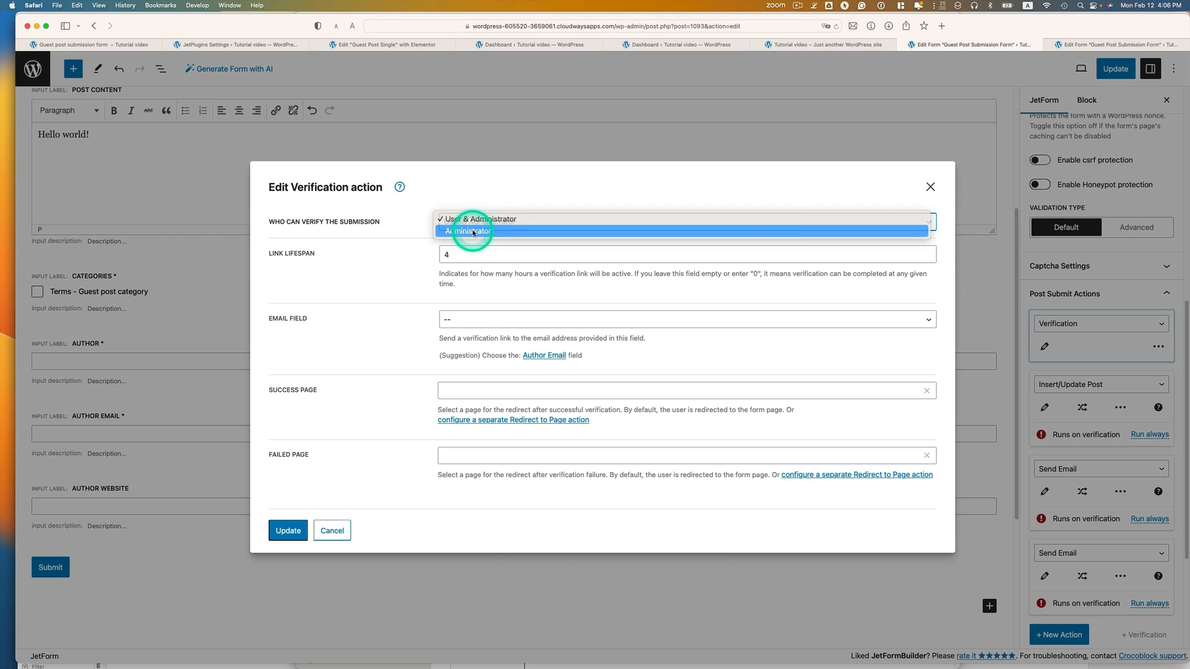
click(473, 232)
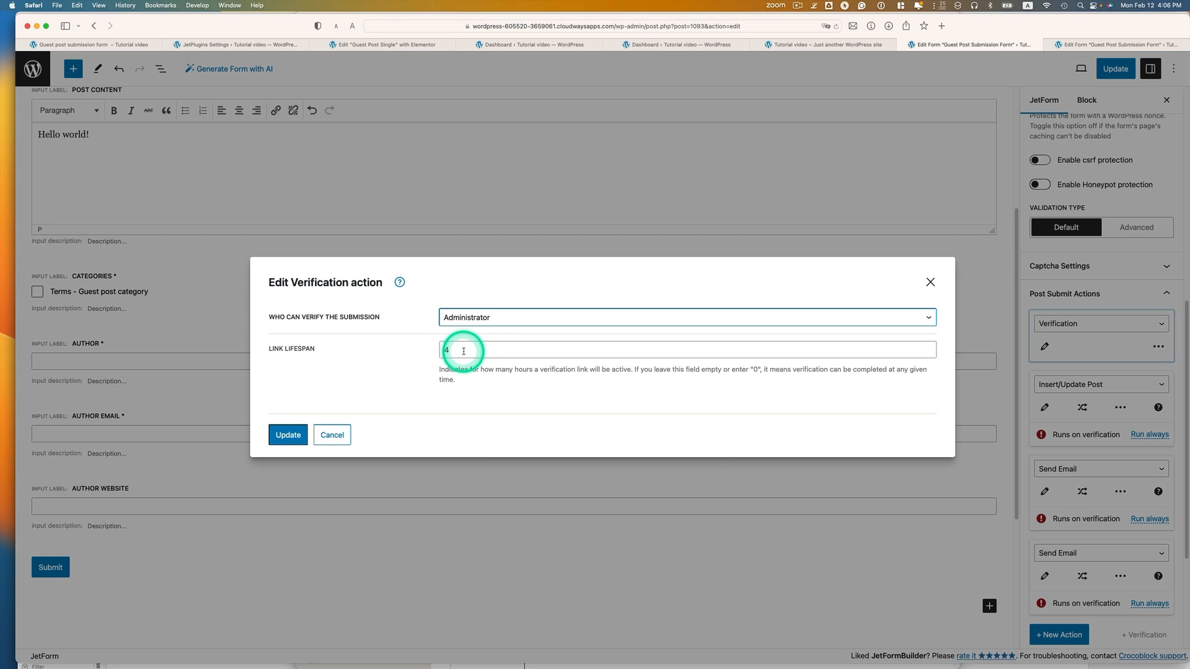
drag(457, 351, 427, 350)
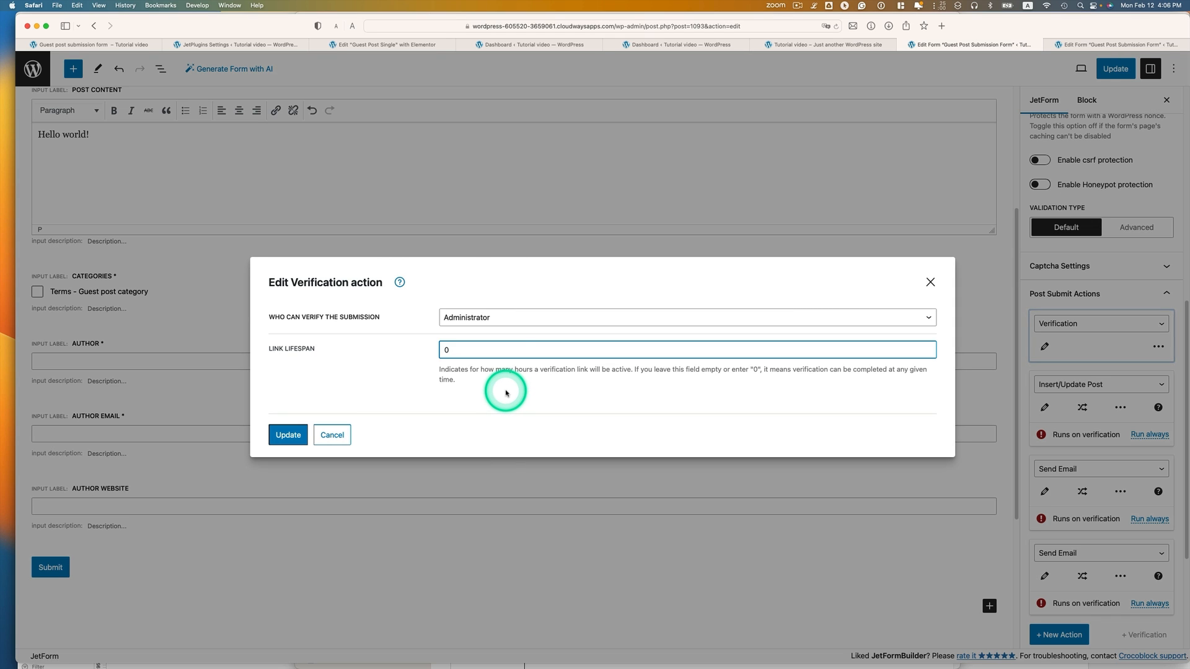
click(287, 434)
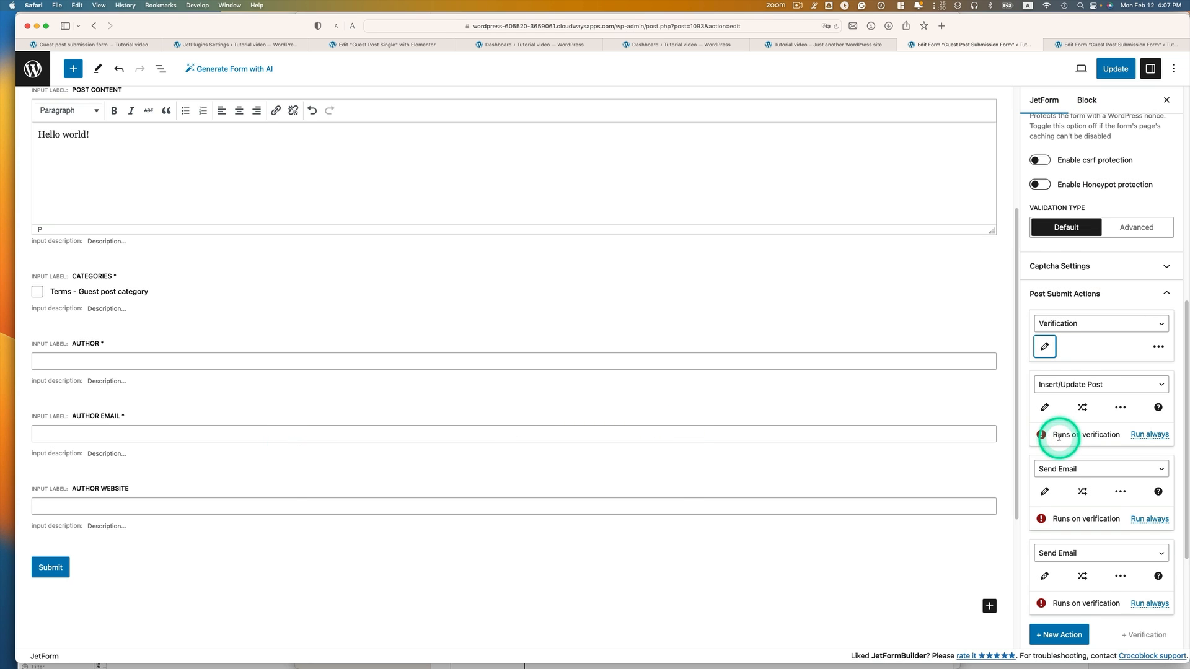
scroll(1060, 437, down, 1)
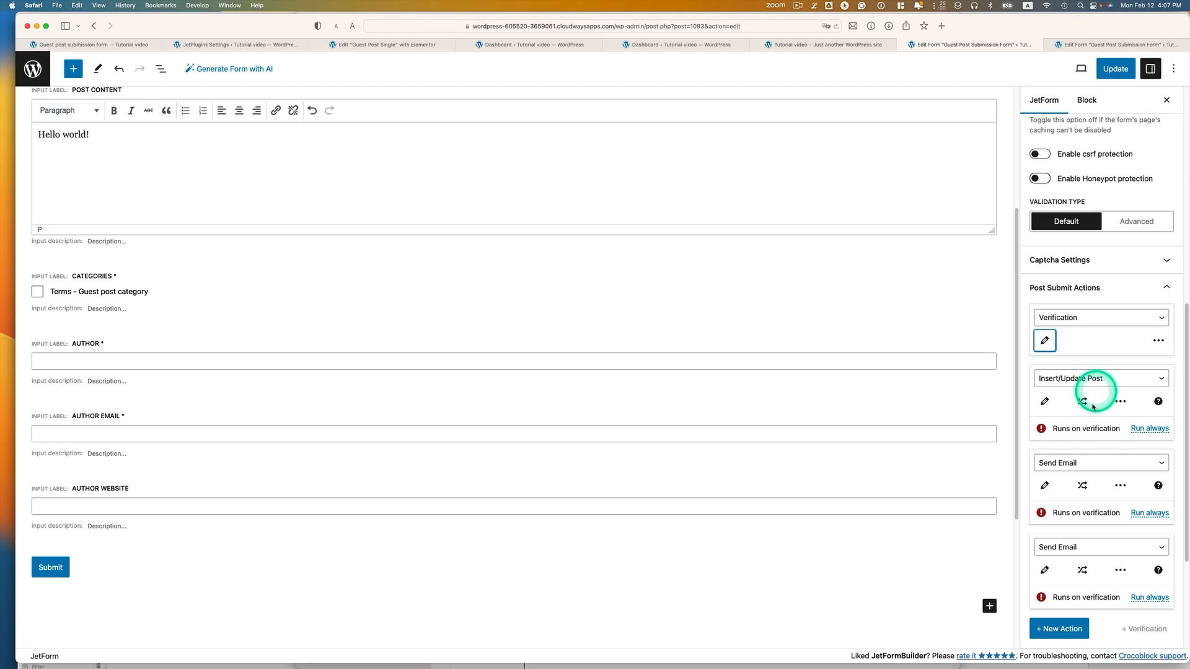
Set both existing Send Email actions to Run always, leaving their settings unchanged
click(1048, 485)
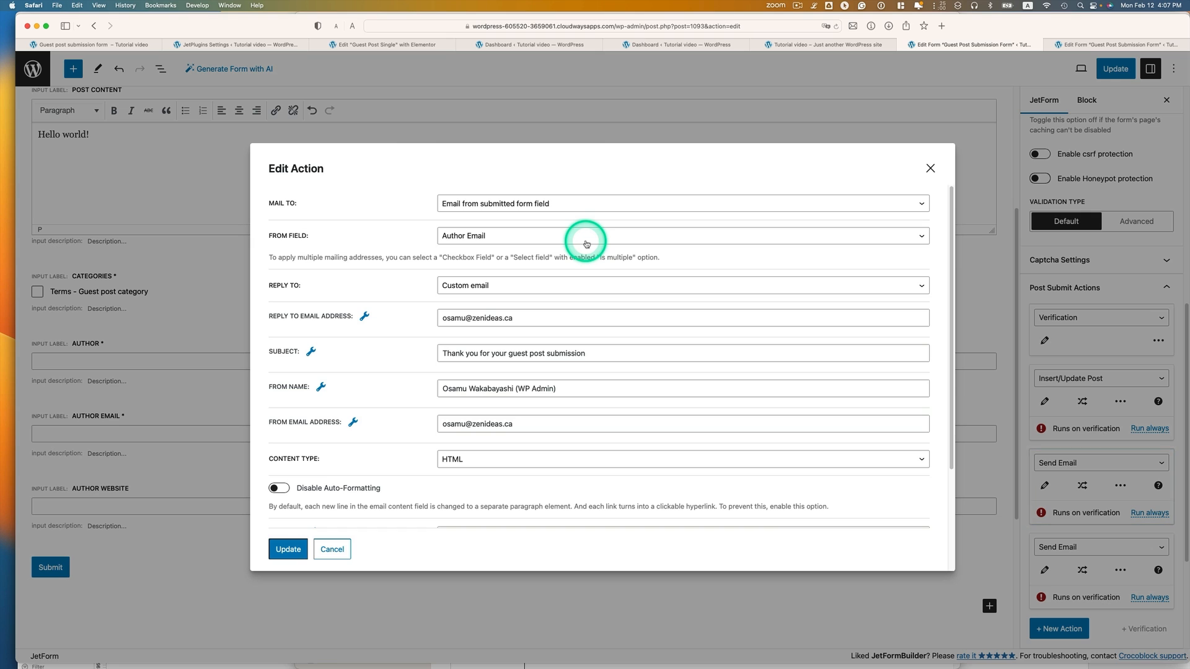
click(931, 168)
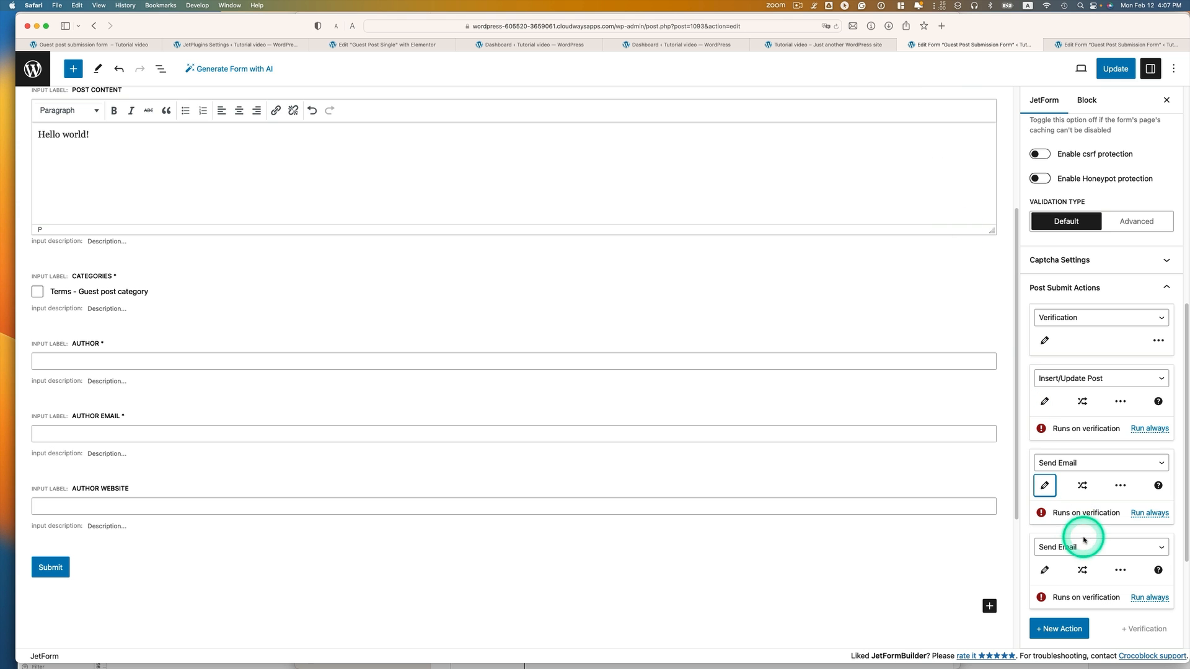
click(1142, 513)
click(1052, 561)
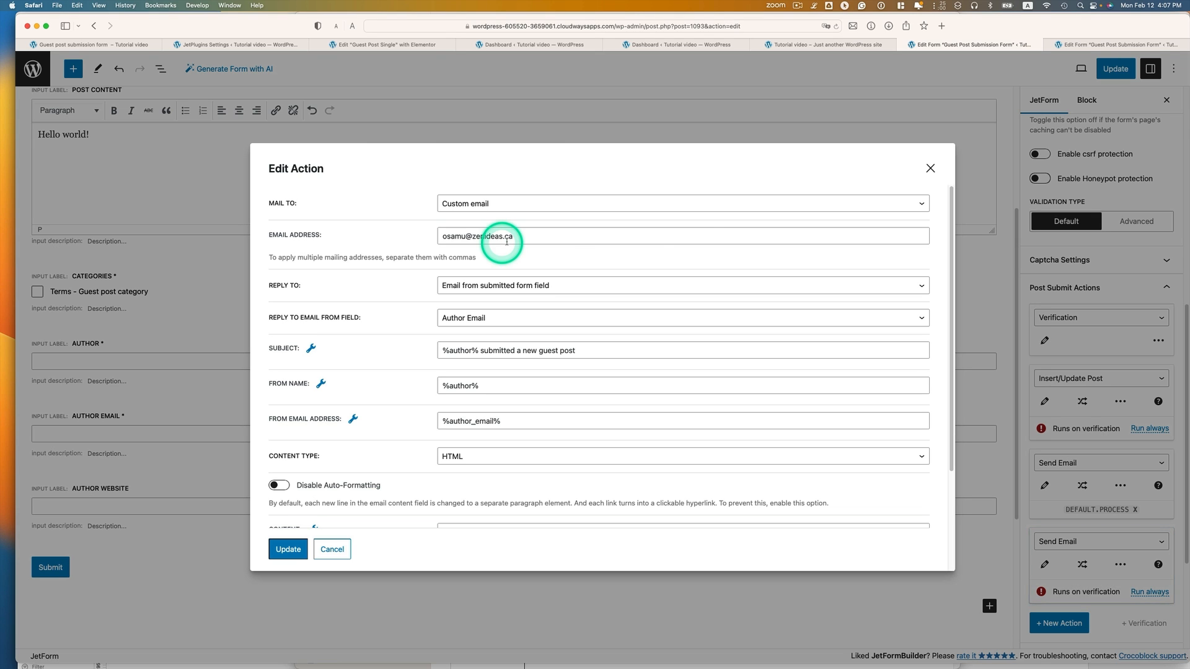
click(933, 167)
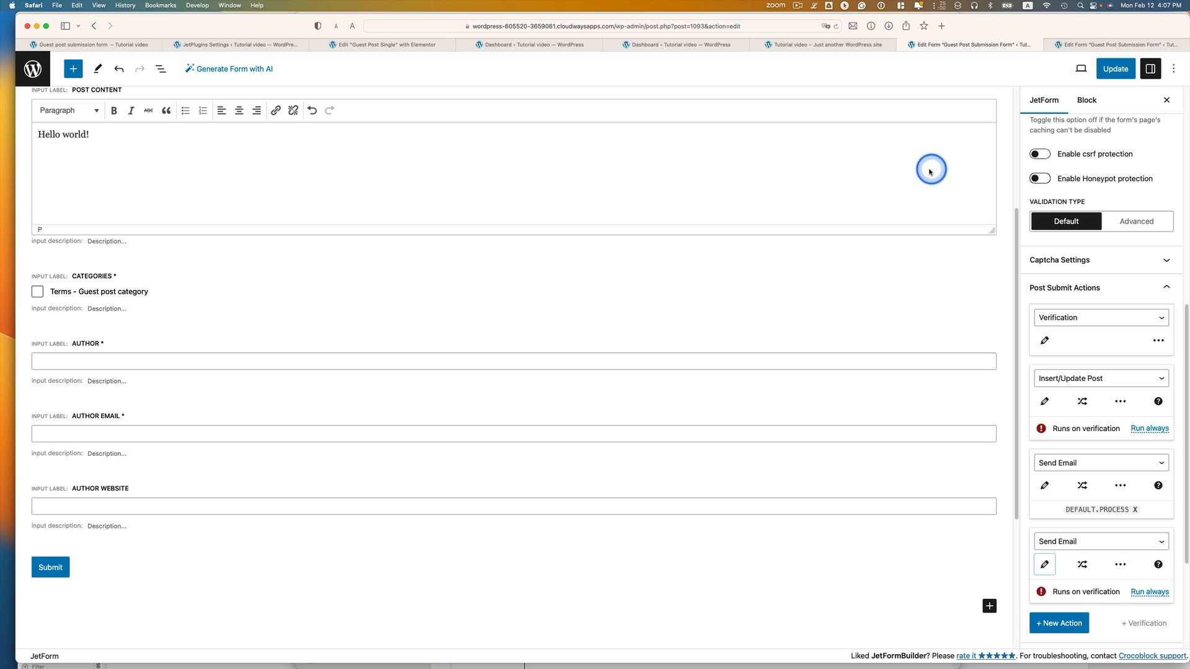
click(1149, 592)
Add a third Send Email action at the end of the post submit actions
scroll(1056, 553, down, 1)
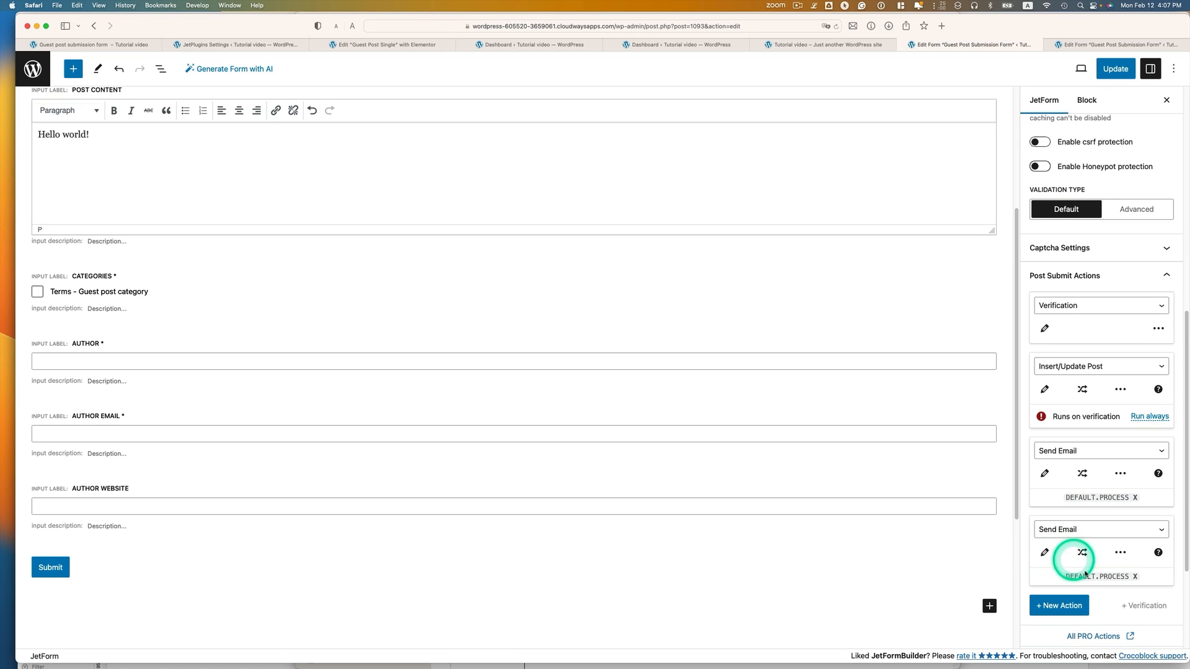
click(1073, 607)
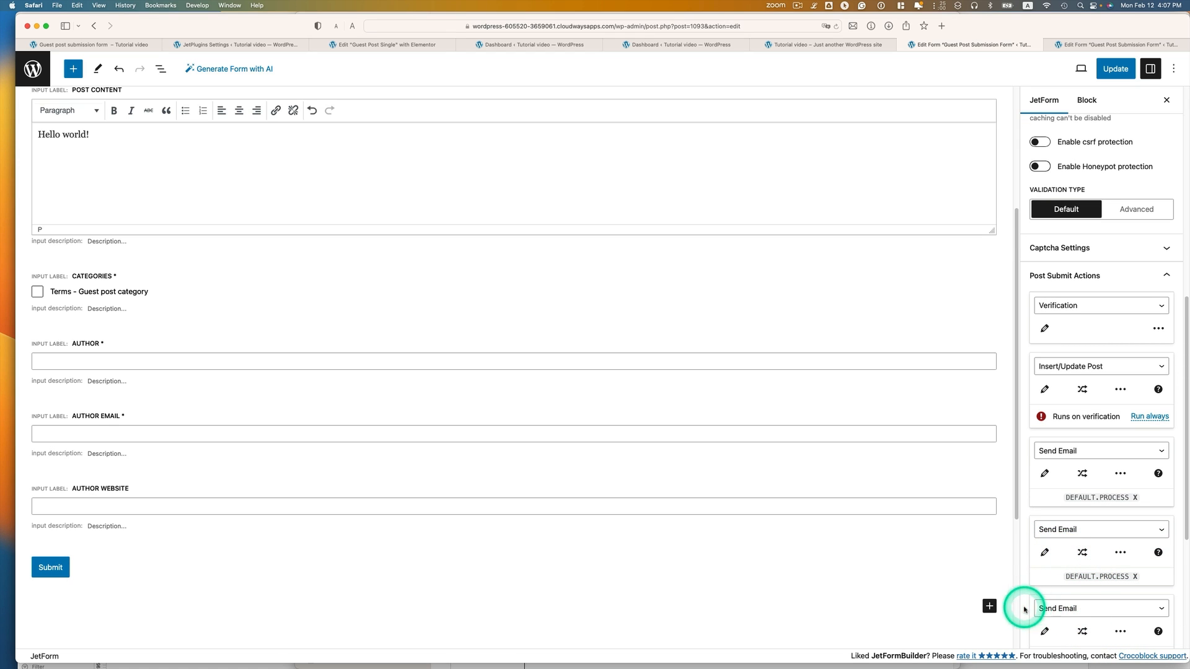
scroll(1063, 612, down, 2)
Send the new email to the form's Author Email field with a custom reply-to address
click(1045, 594)
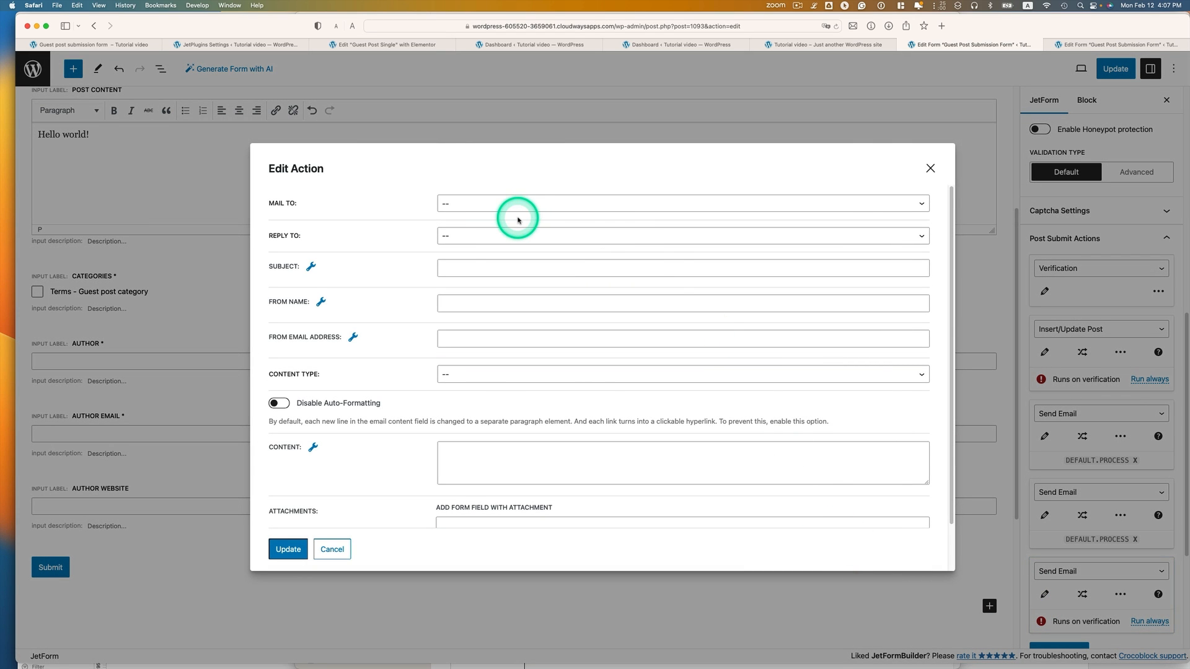
click(462, 211)
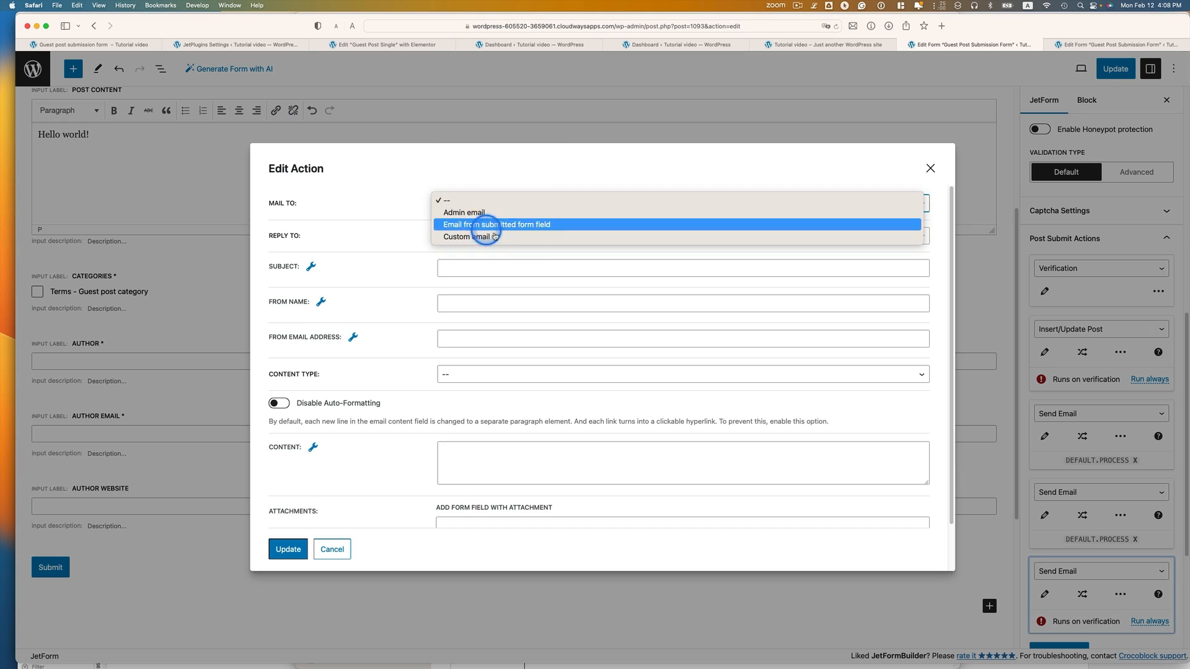
click(480, 224)
click(545, 236)
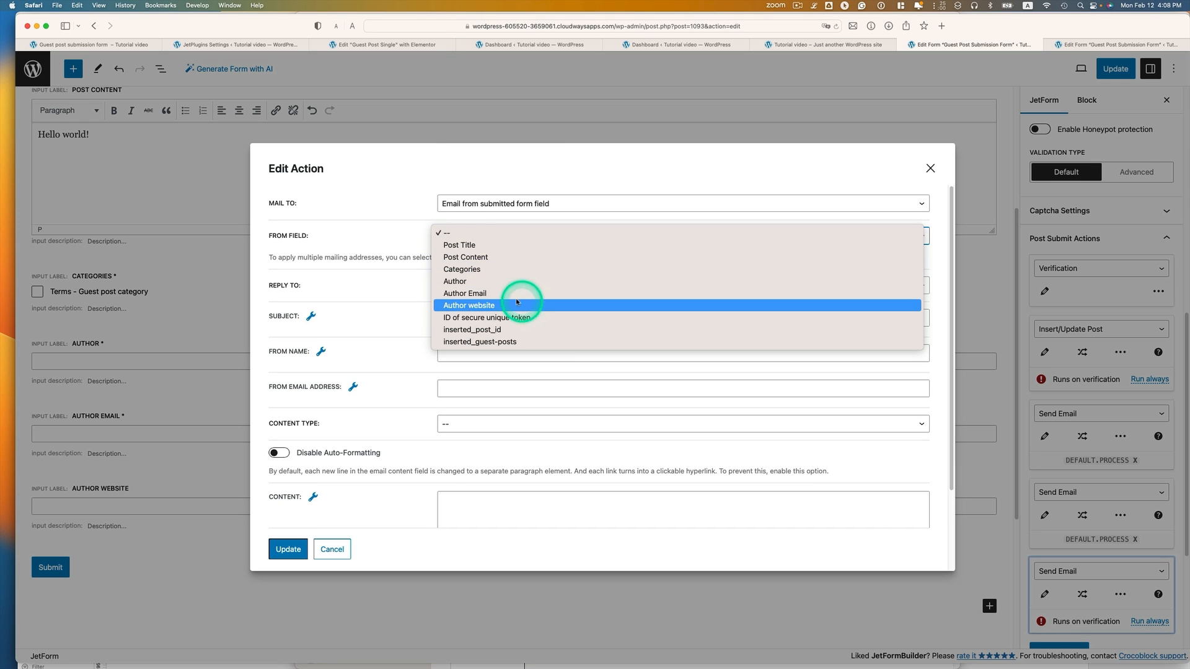
click(470, 295)
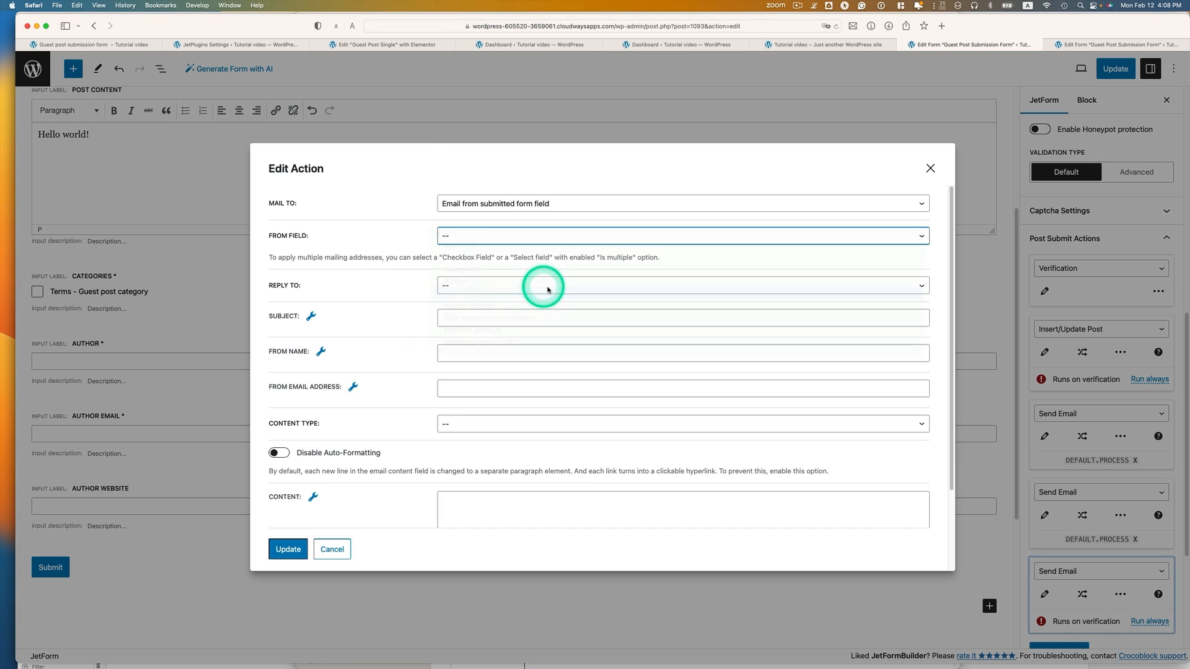
click(468, 286)
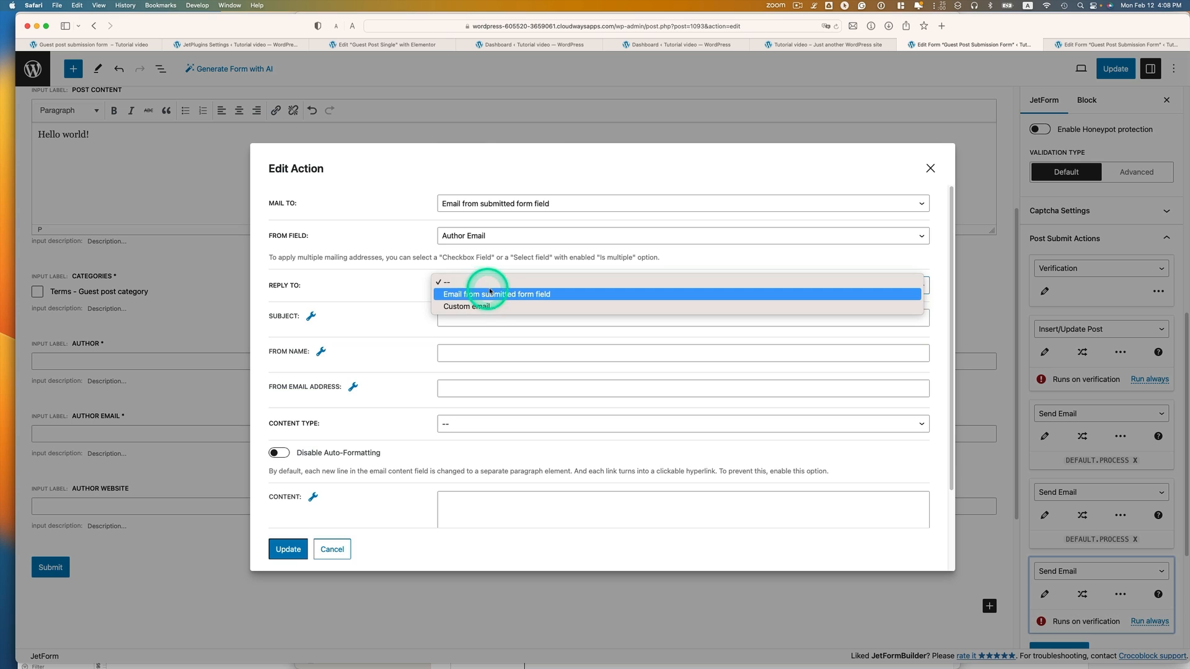
click(499, 307)
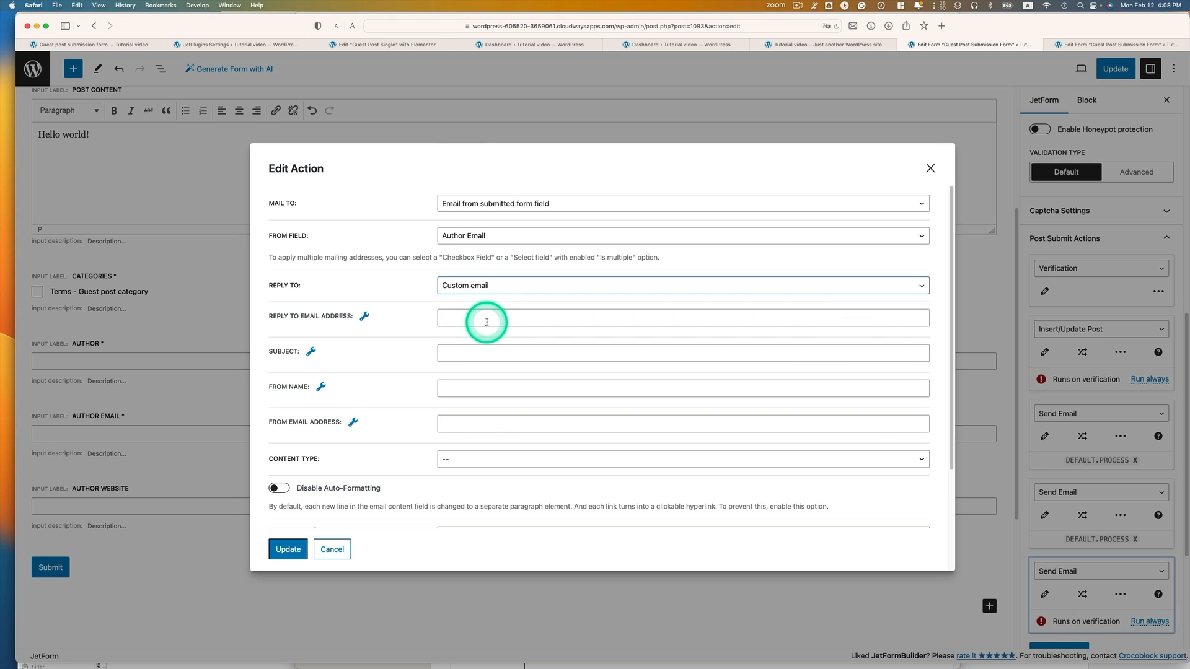
click(506, 317)
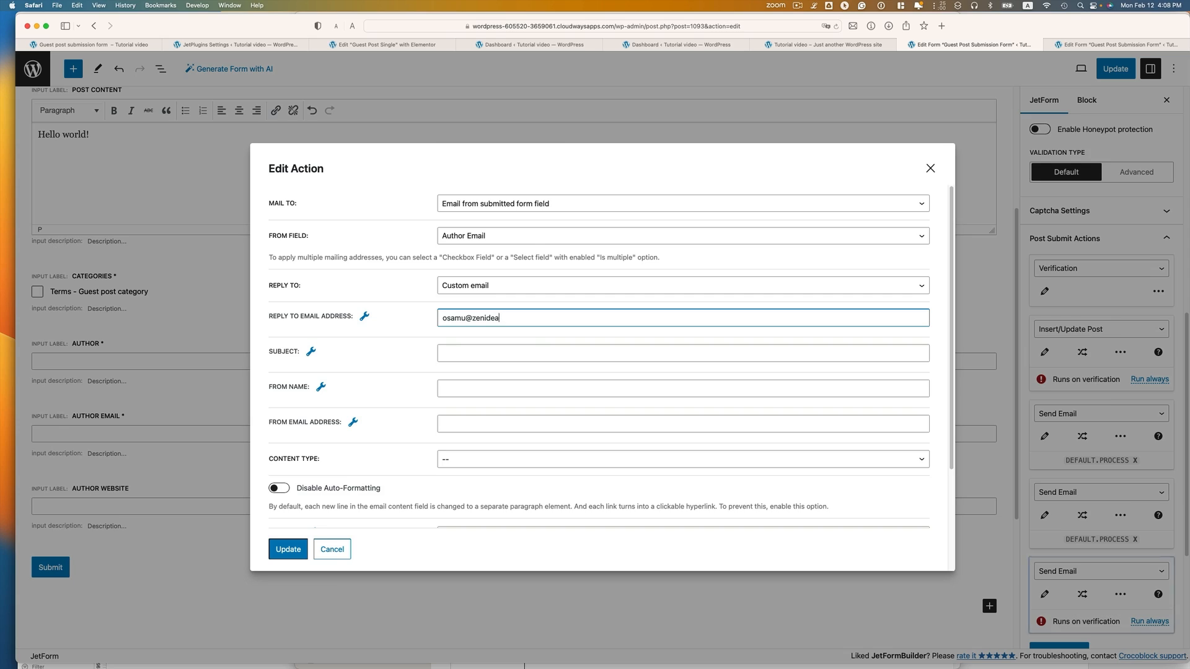
Add subject 'Your post has been approved and published', From Name WP Admin, thank-you message, and update
click(475, 353)
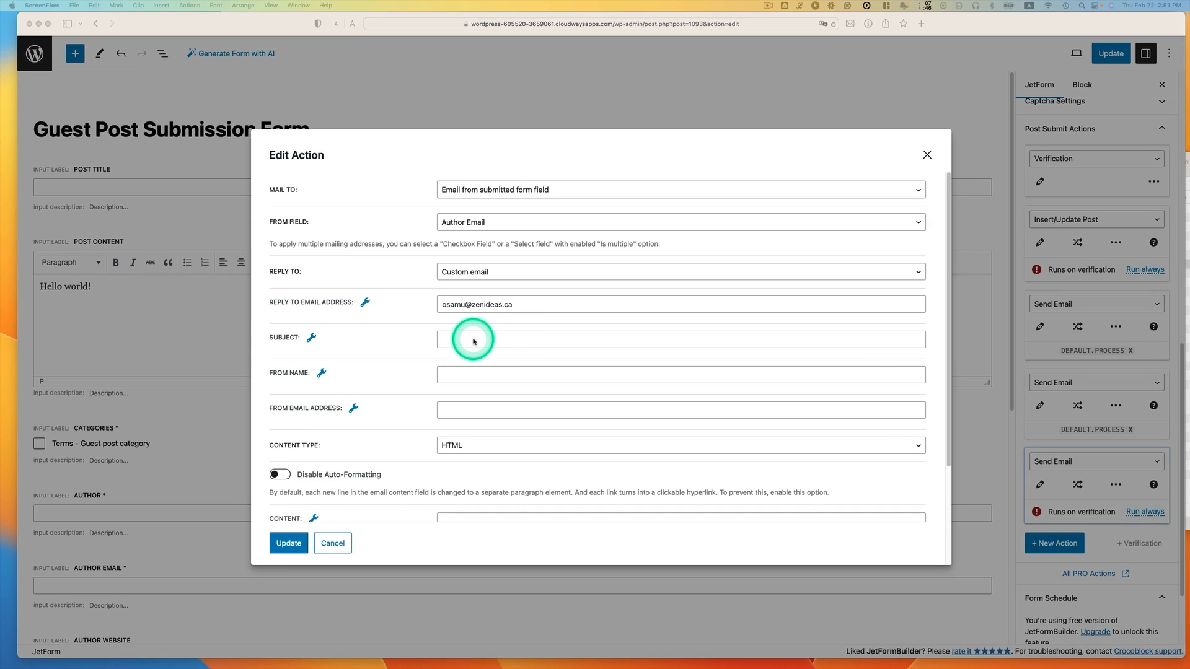
click(471, 339)
text(Your post has been approved and published)
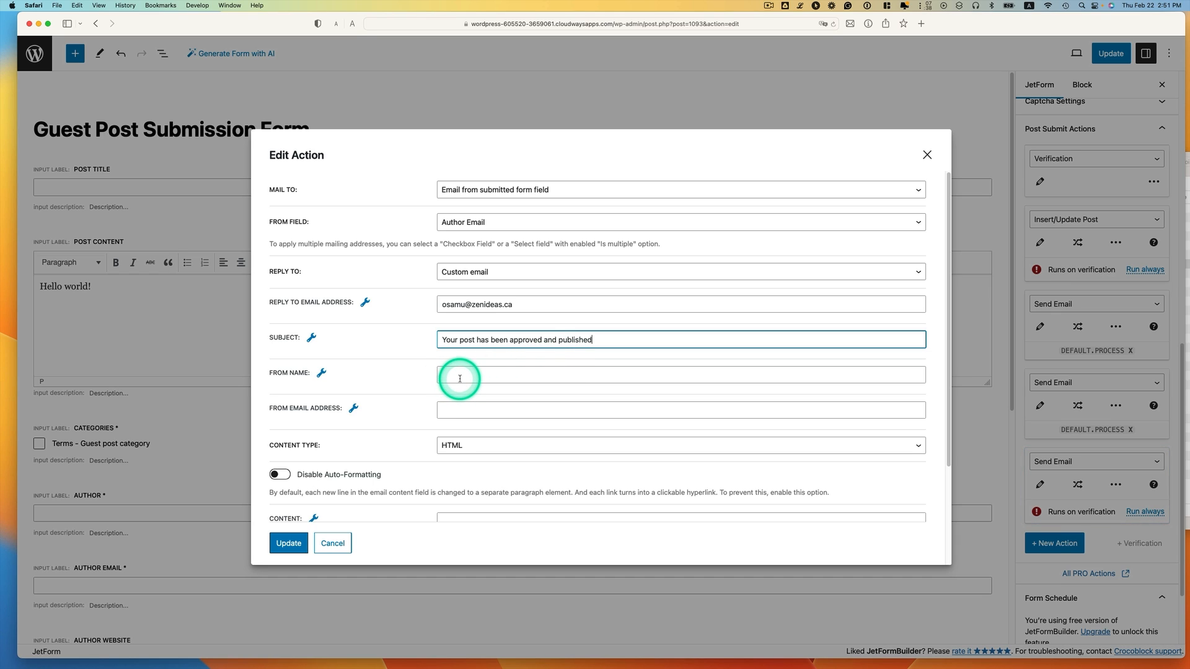
click(484, 375)
text(WP Admin)
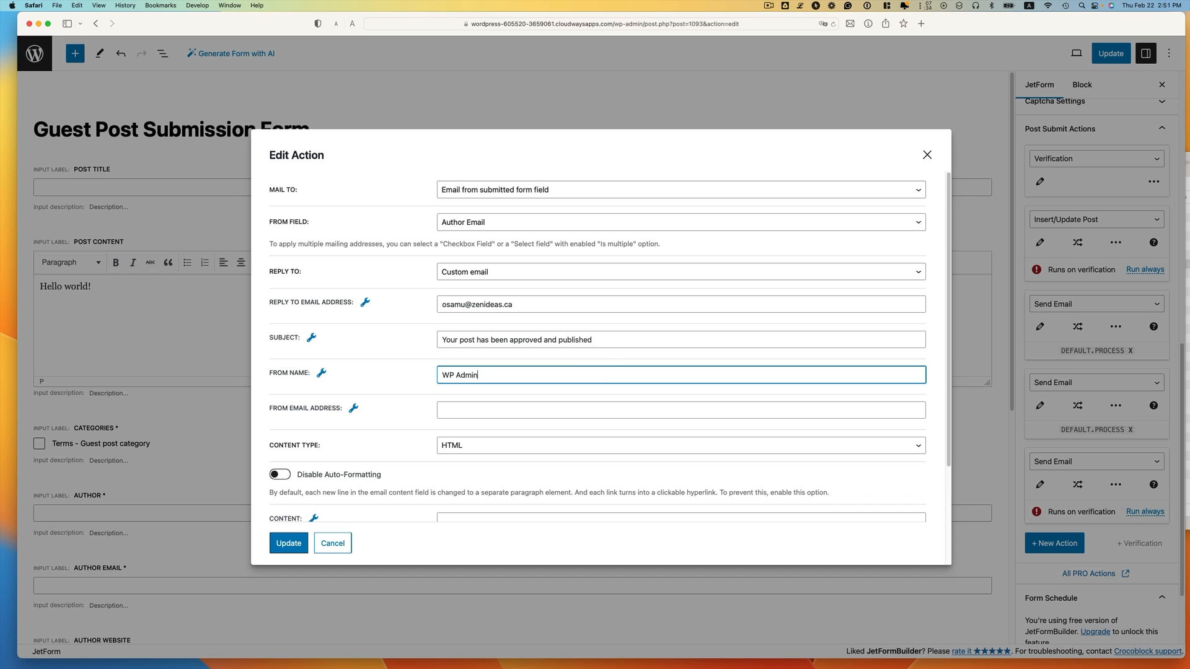
click(550, 406)
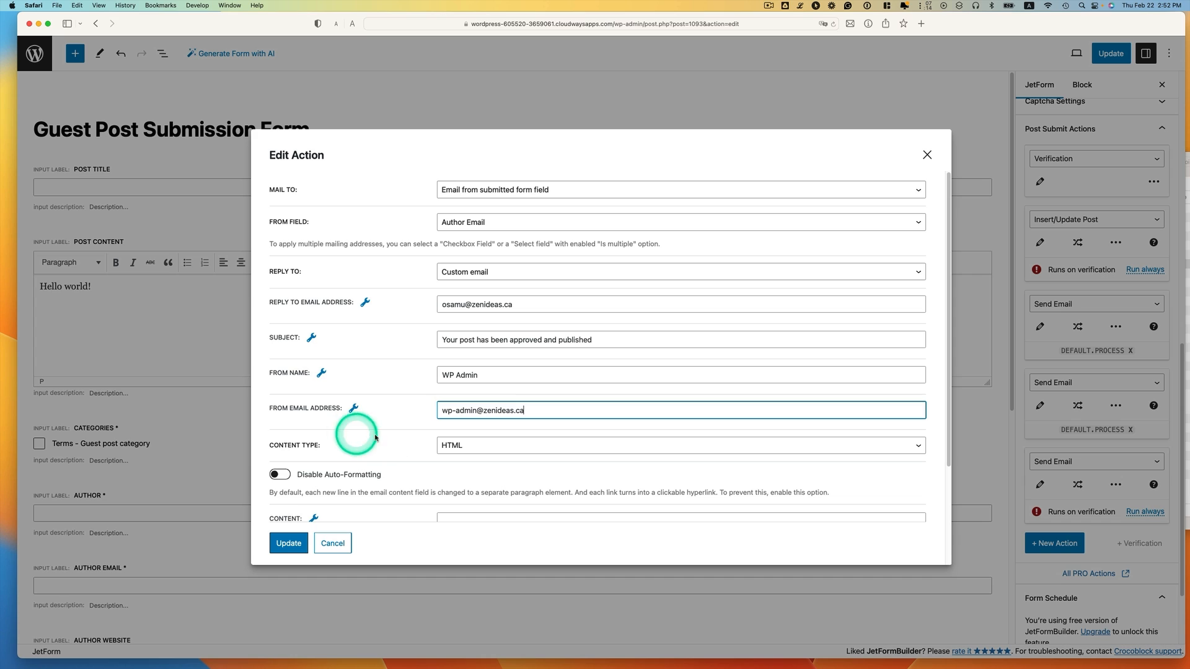
scroll(473, 452, down, 5)
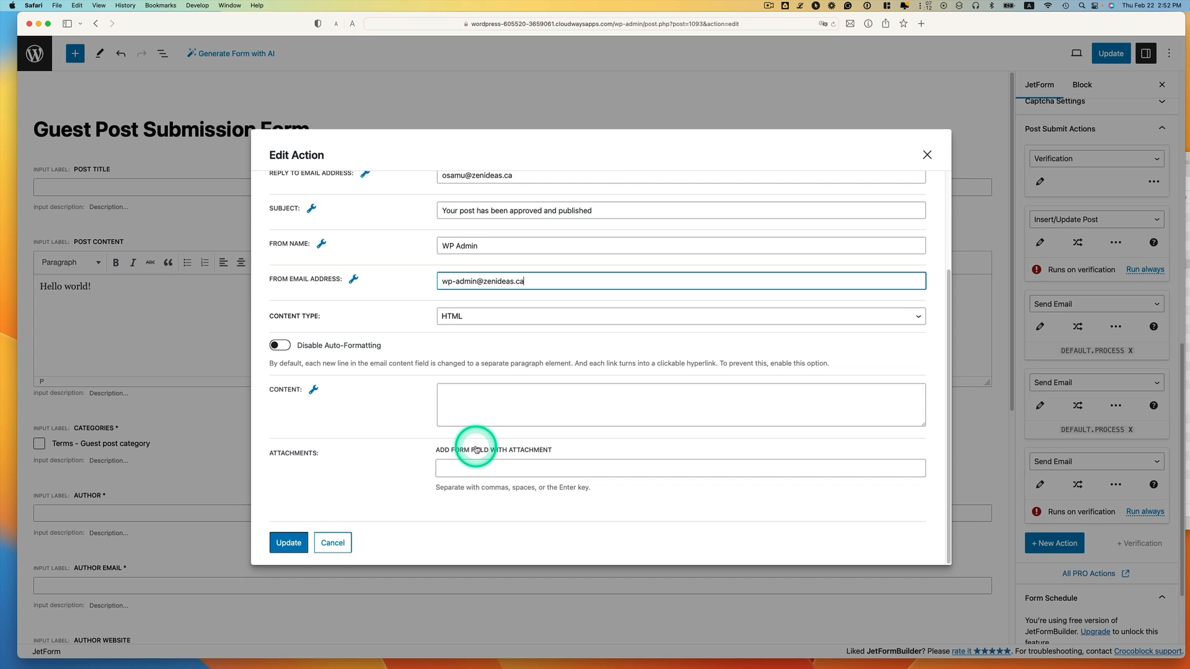
click(501, 390)
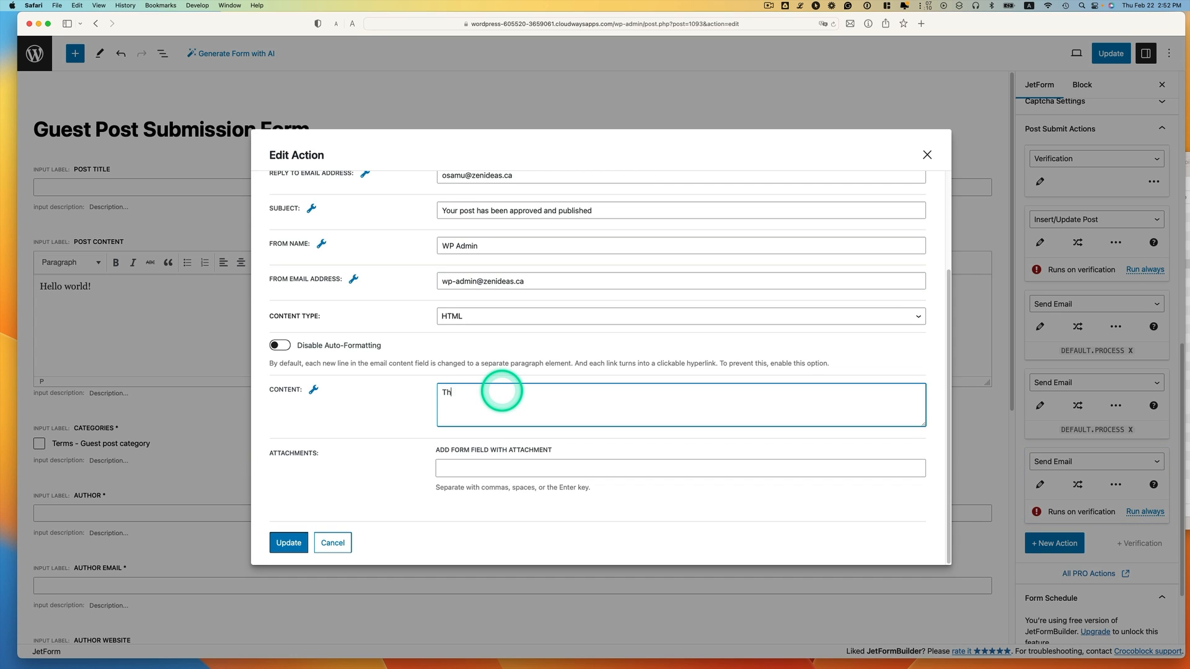
text(Thank you for submitting)
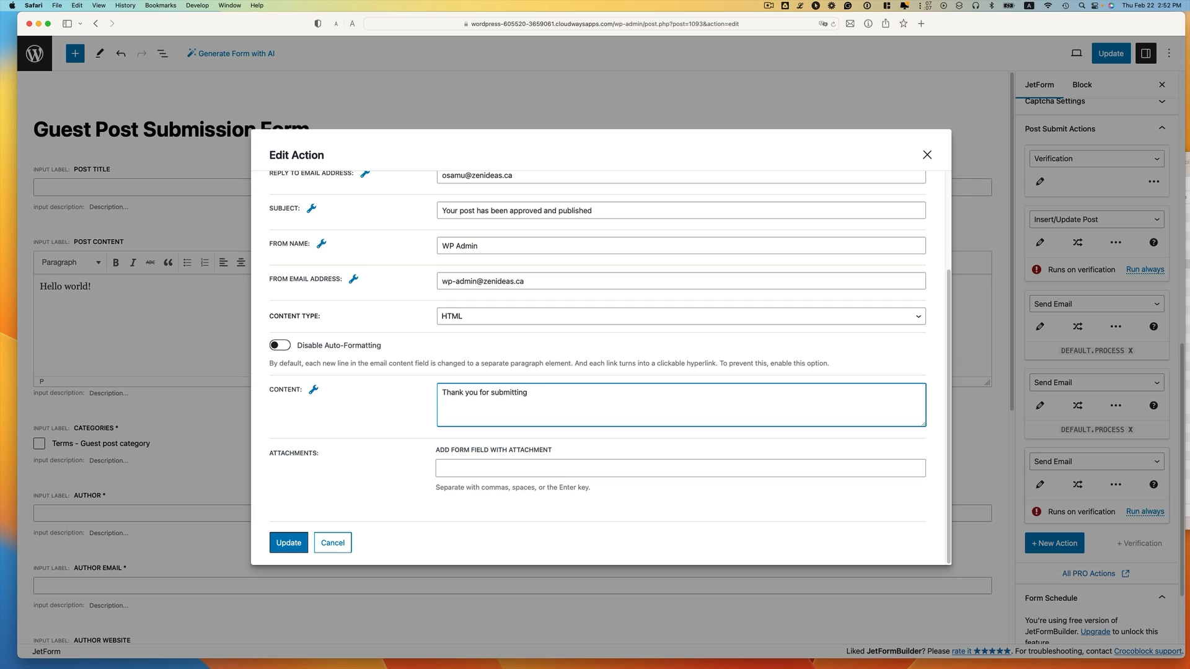
text( your guest post. Your post has been published.)
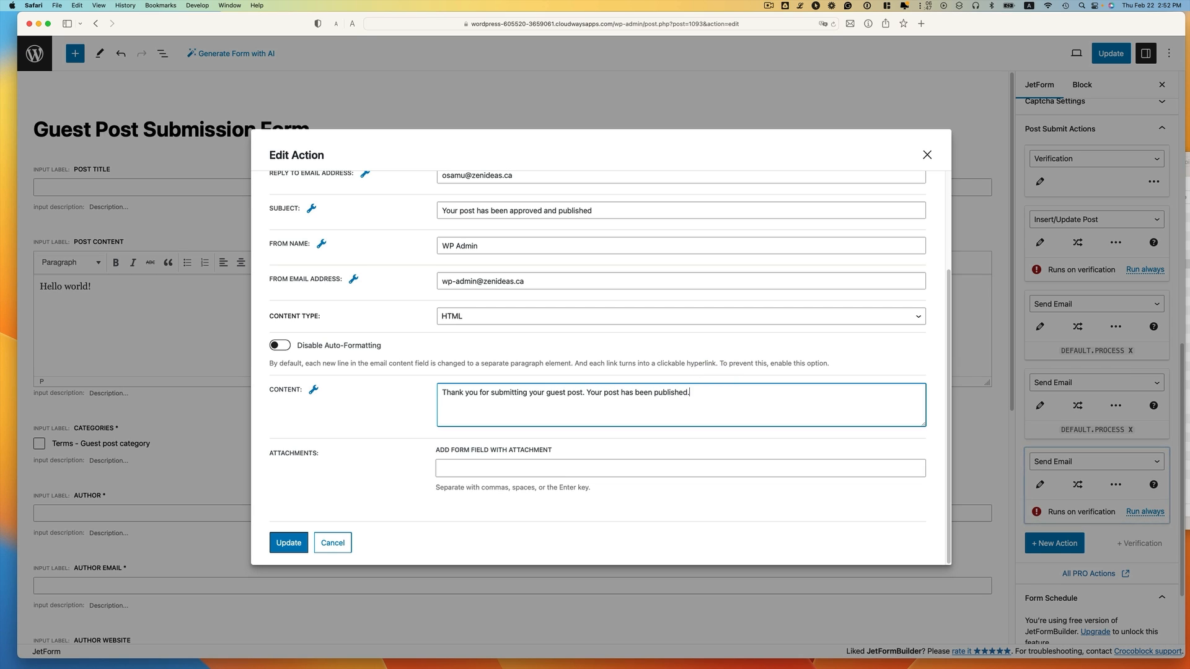
click(290, 543)
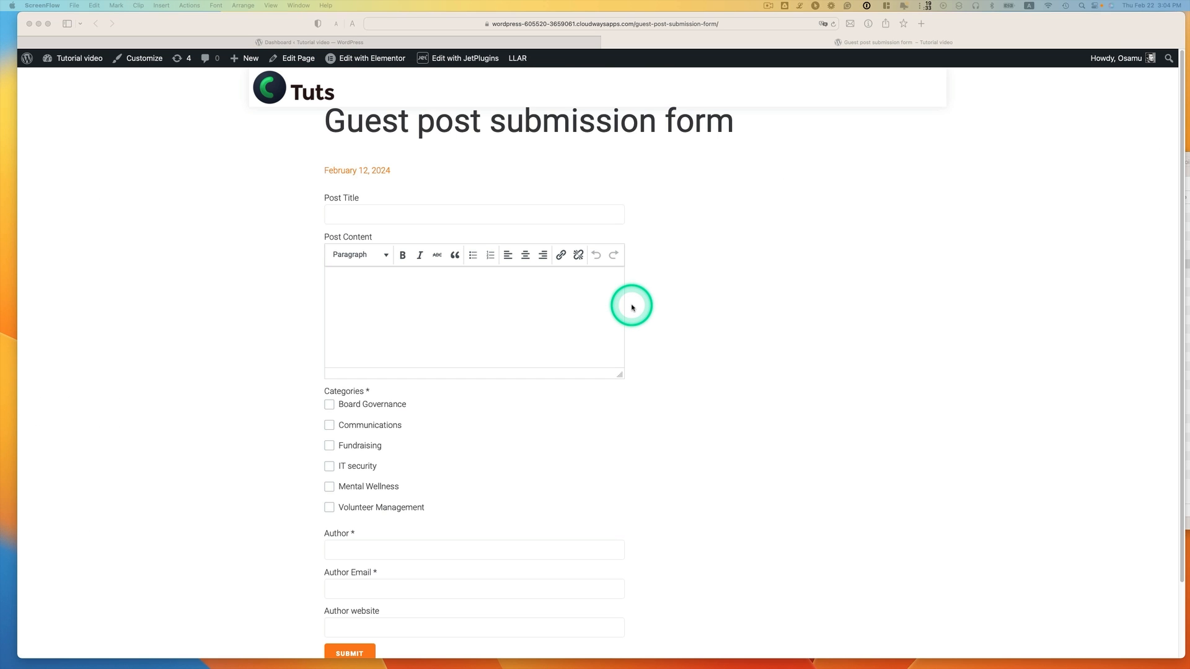
Paste the title '4 Best Practices for Implementing New Nonprofit Technology' and body text into the form
click(450, 211)
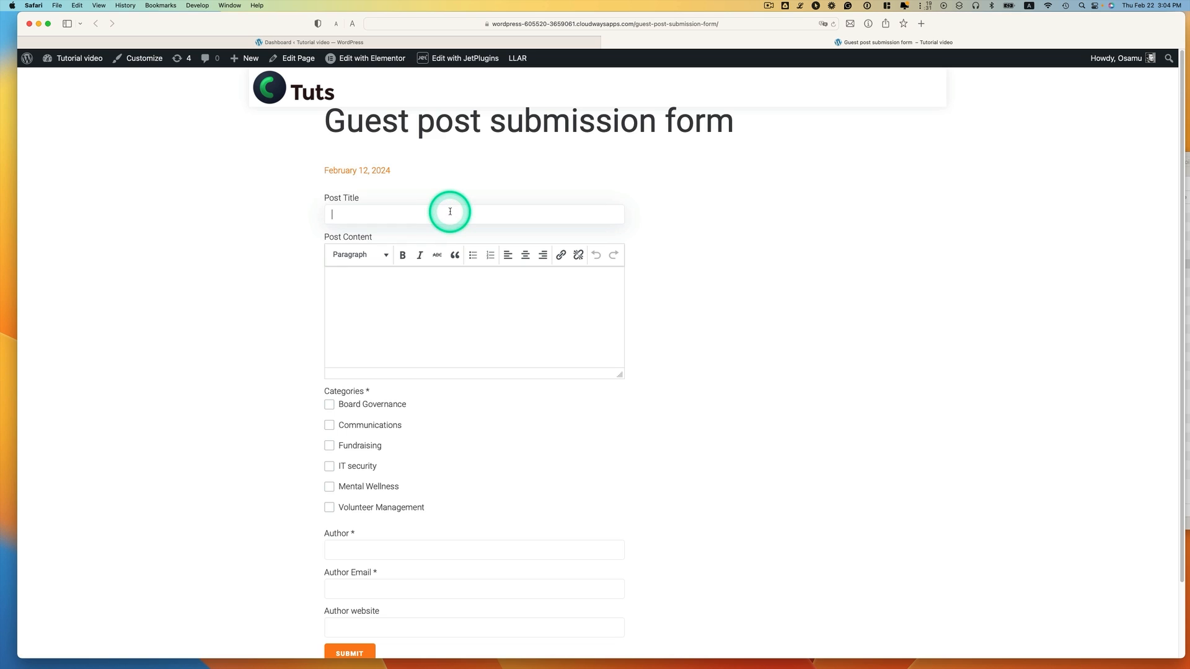
text(4 Best Practices for Implementing New Nonprofit Technology)
click(451, 294)
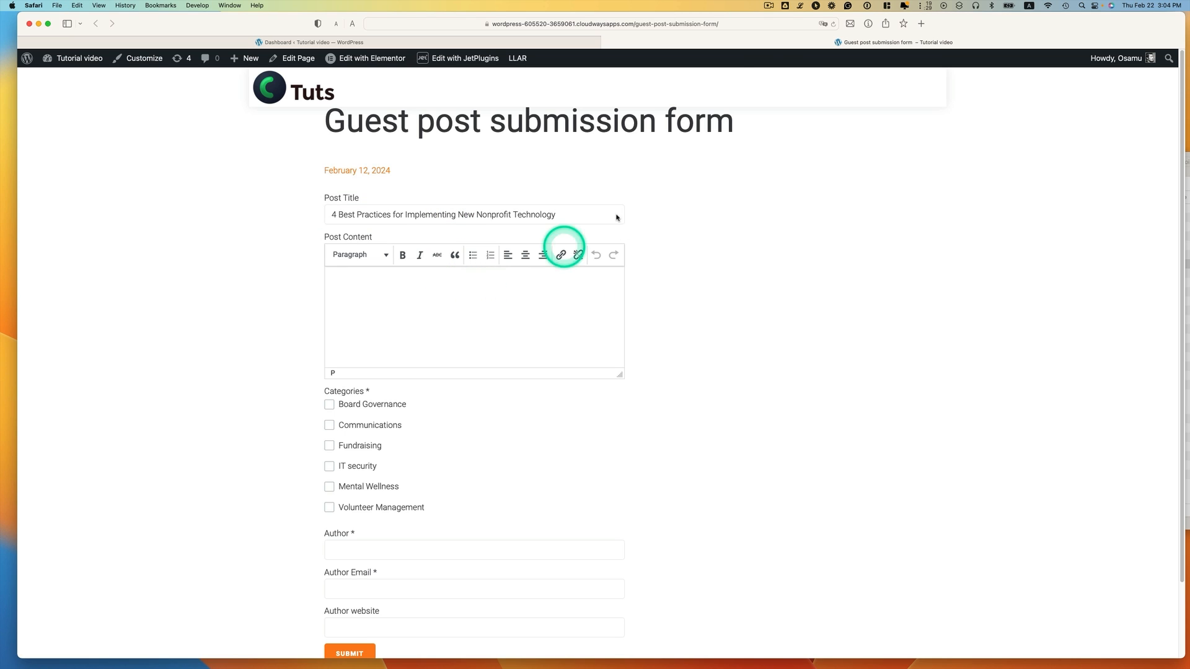
click(800, 5)
click(818, 93)
click(425, 276)
key(super+v)
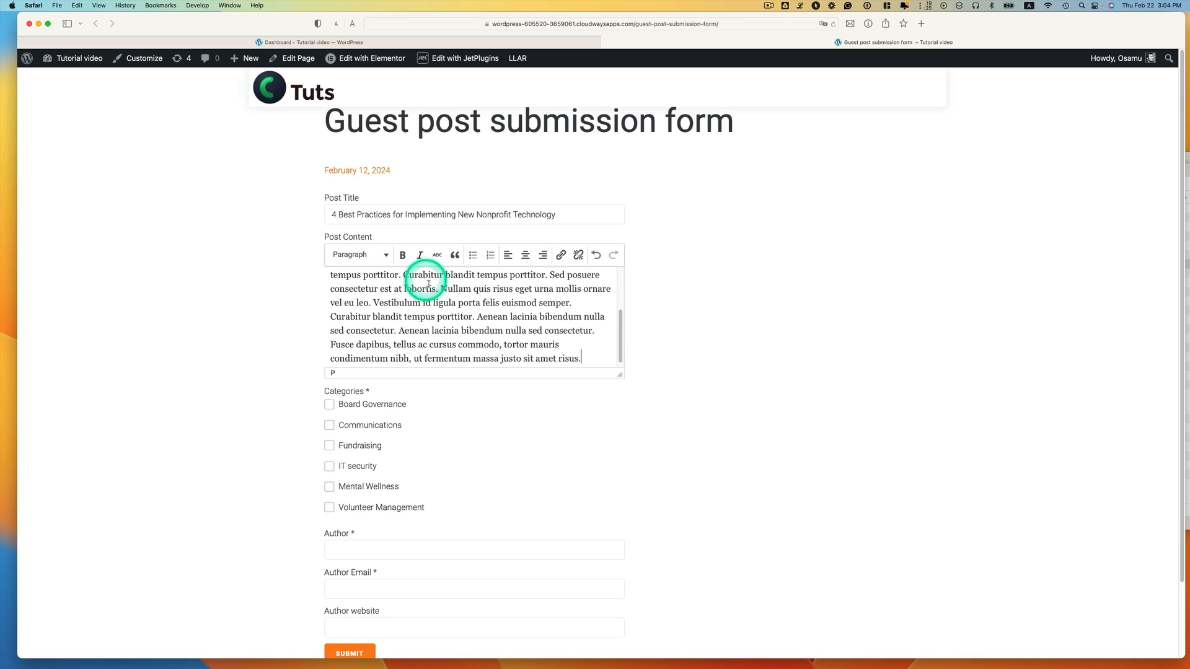
Tick IT security, fill in the author's name, email and website, and submit
click(352, 471)
scroll(453, 482, down, 3)
click(385, 466)
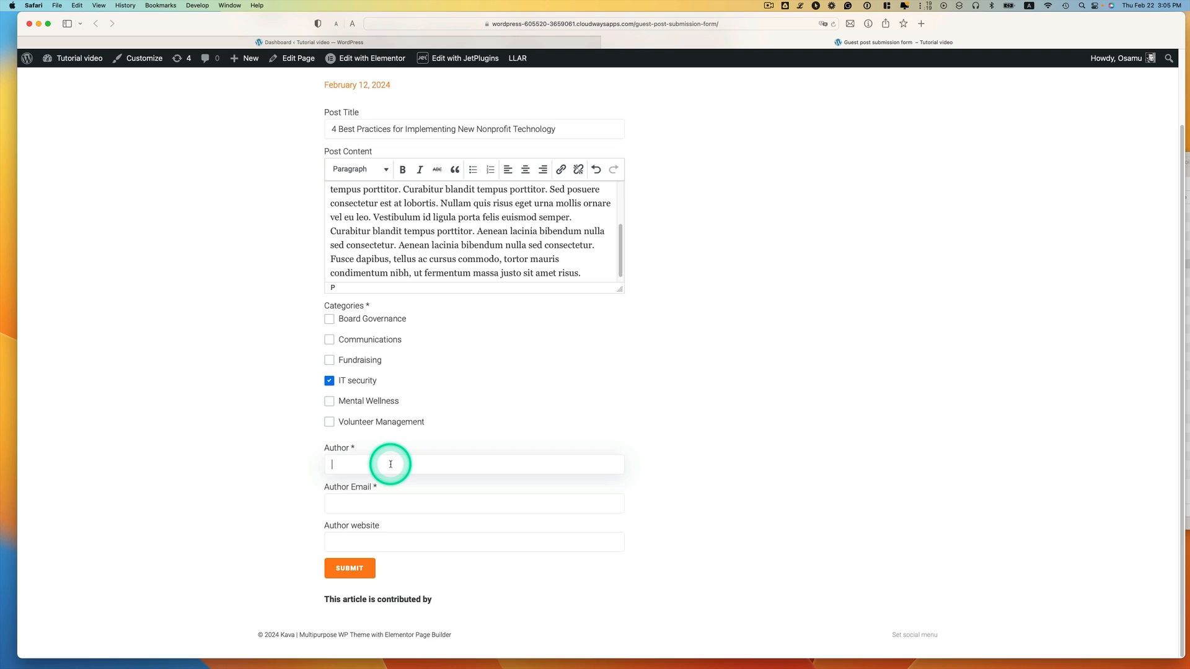
click(451, 503)
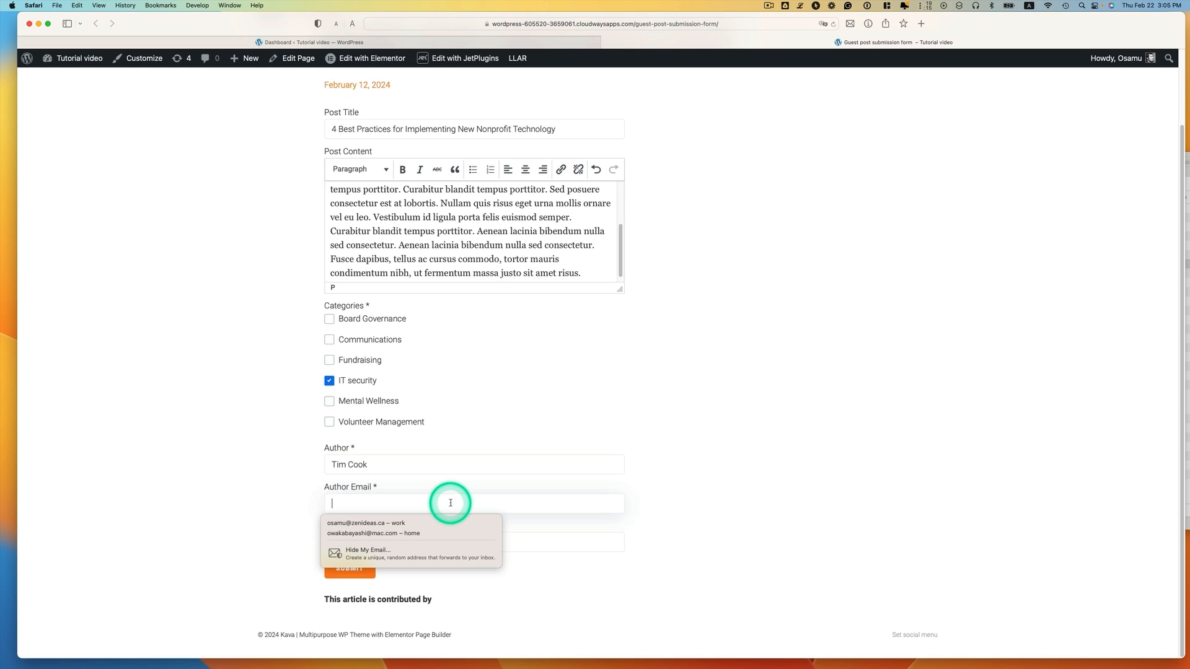
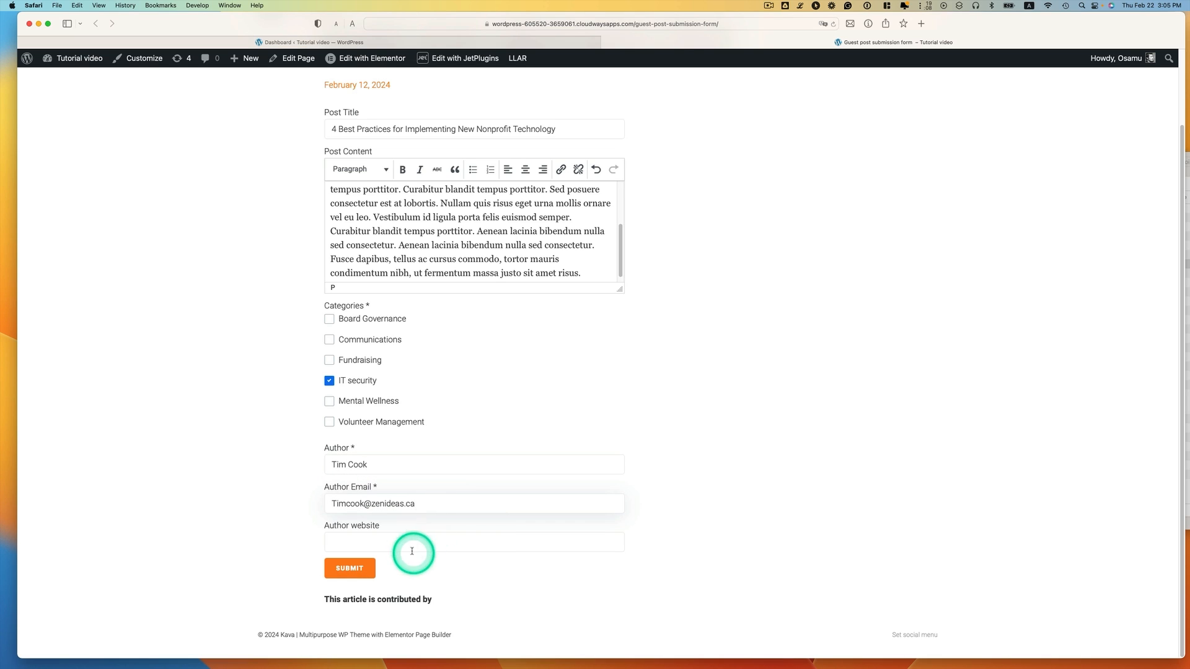
click(413, 551)
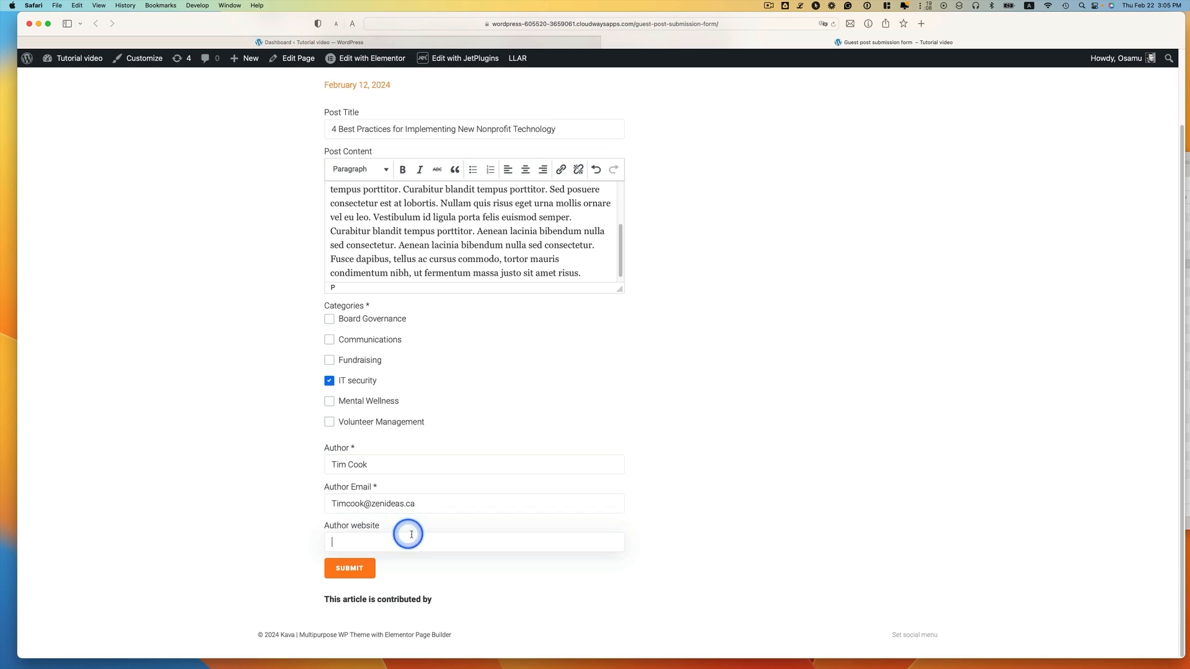
text(https://apple.com)
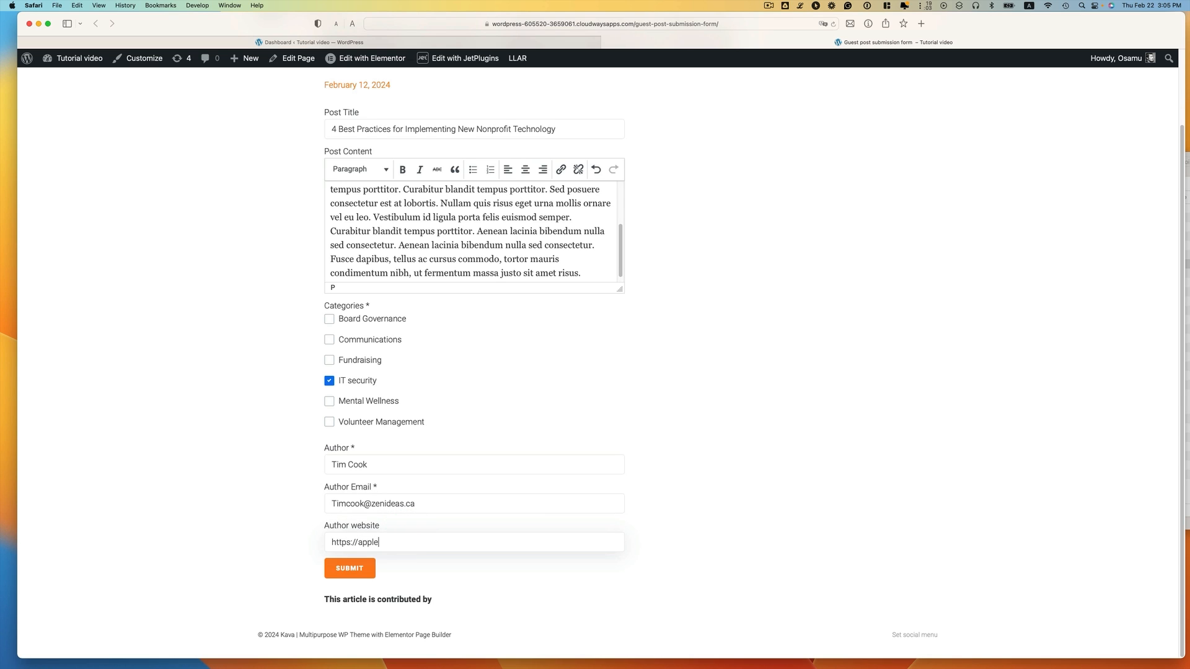
click(350, 571)
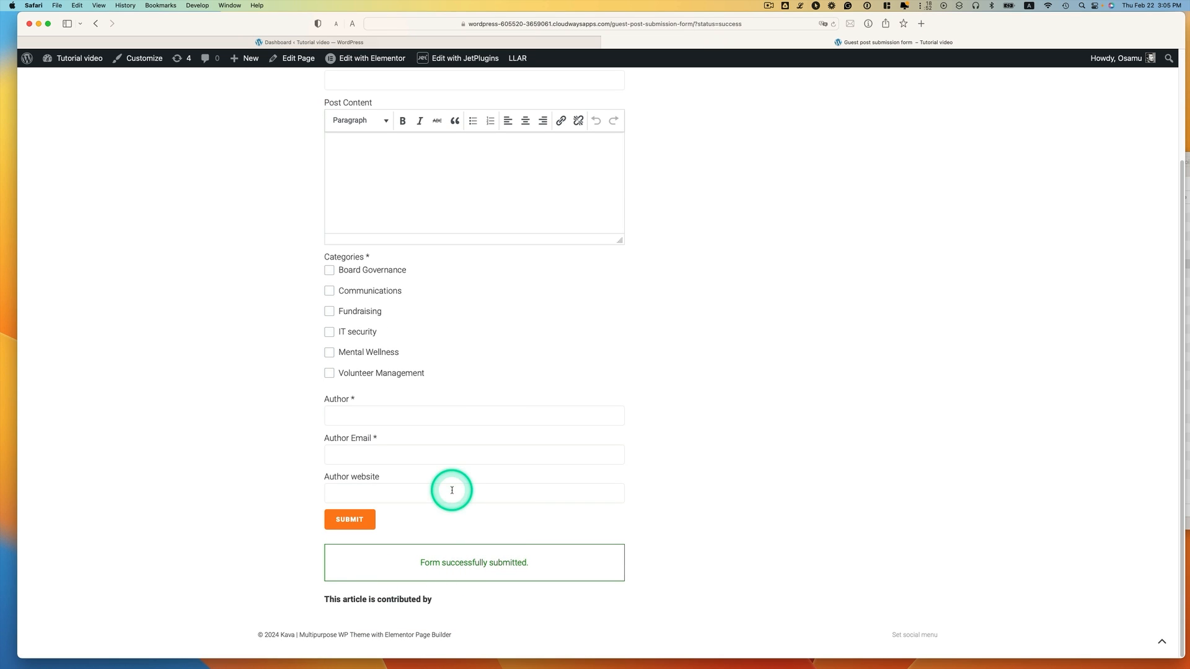
Return to the dashboard and check the Guest Posts list
click(499, 42)
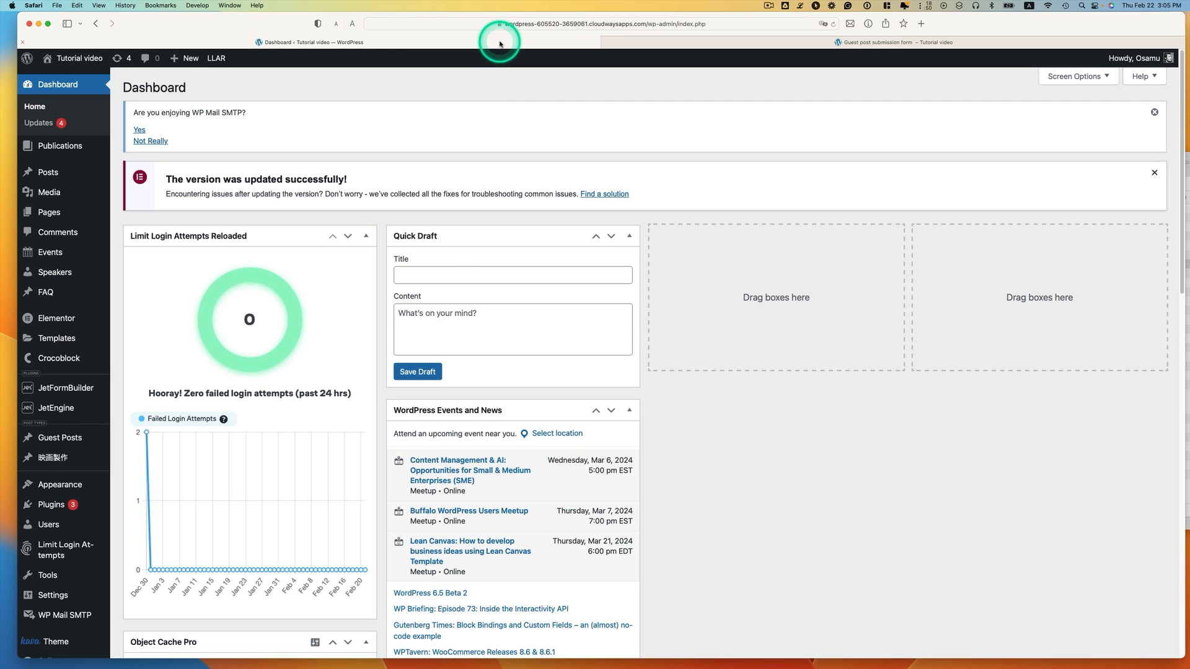
mouse_move(57, 439)
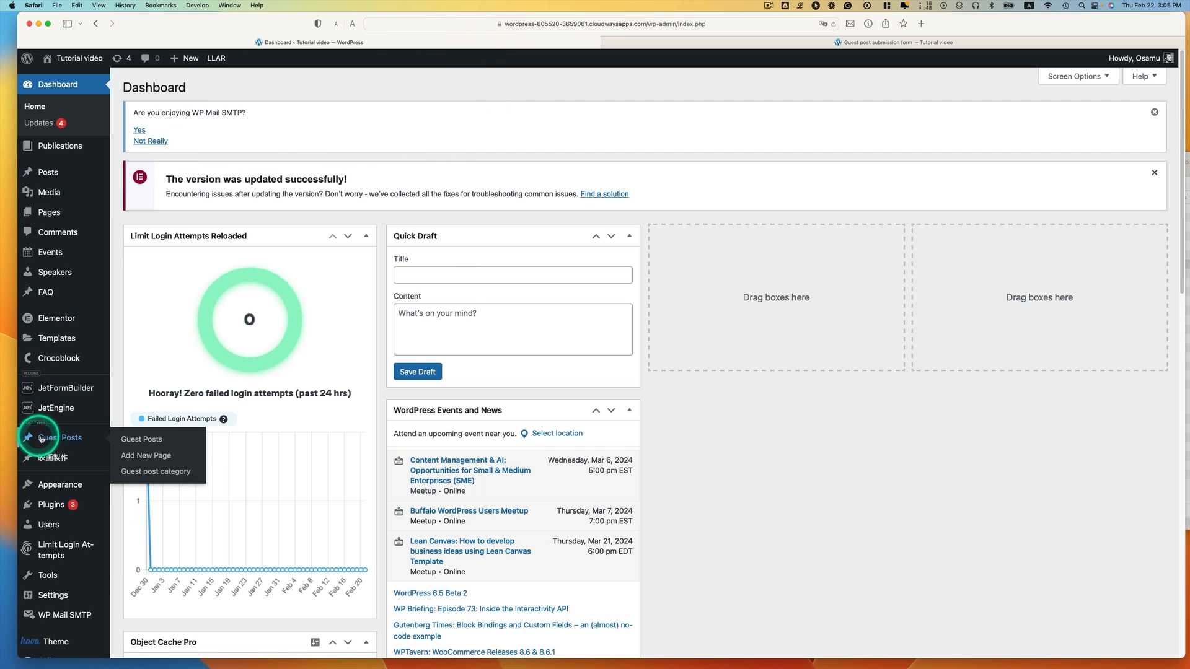
click(117, 439)
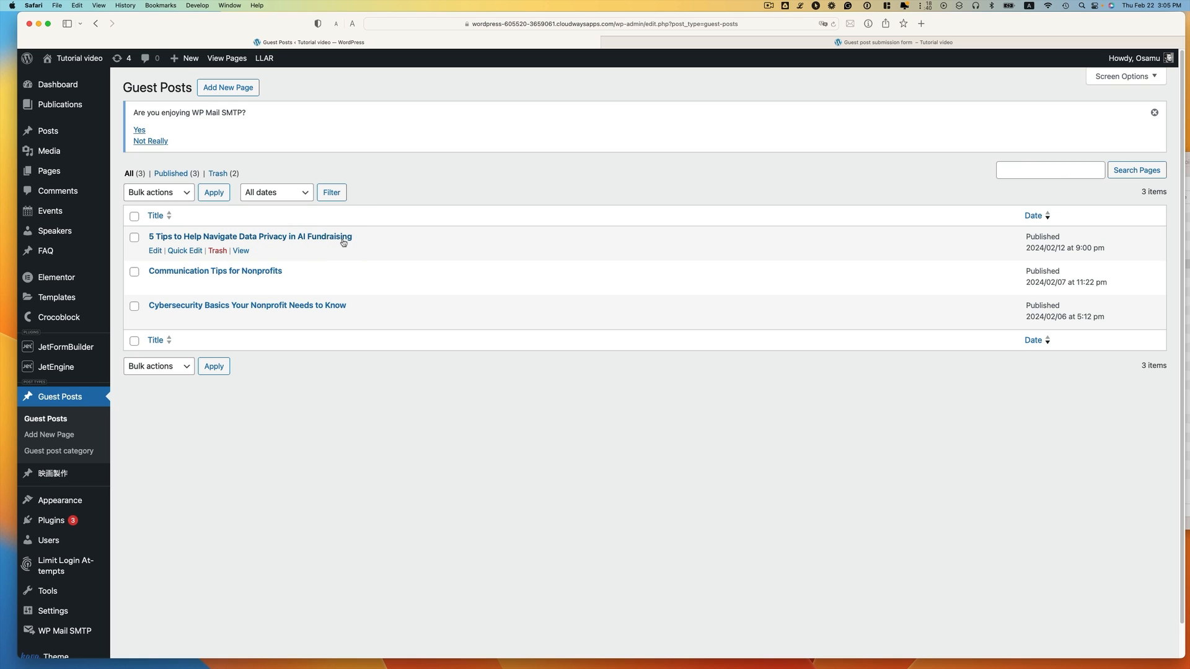
Manually verify the guest post record in Form Records, view it, then return to Guest Posts
mouse_move(41, 346)
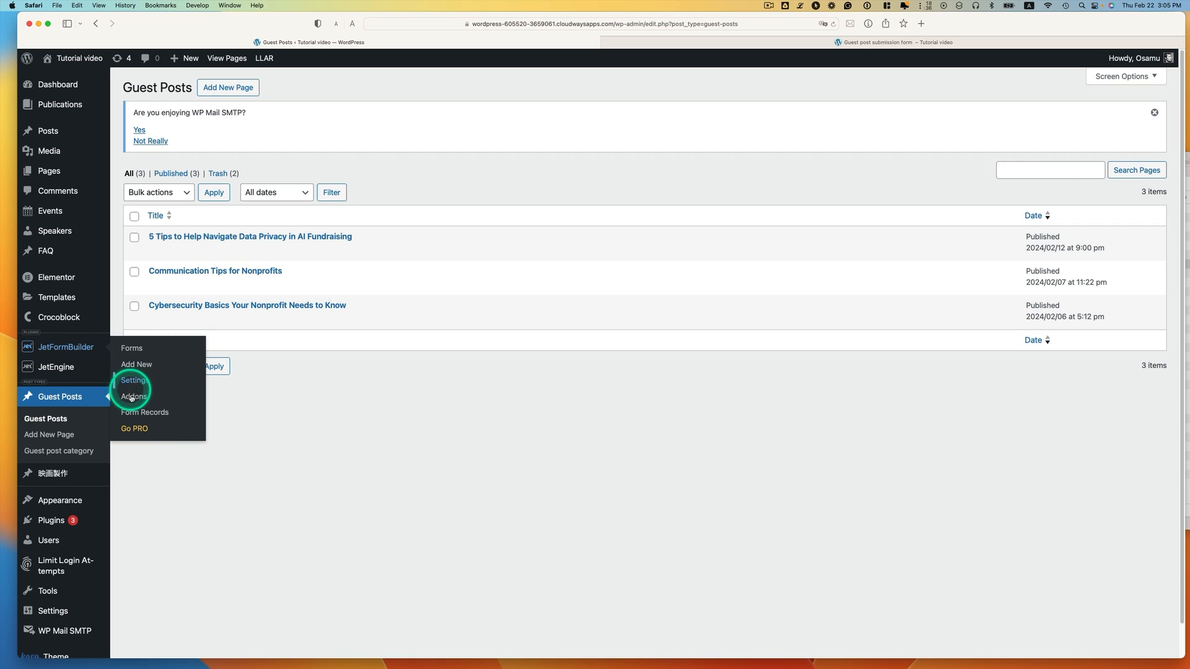
click(155, 413)
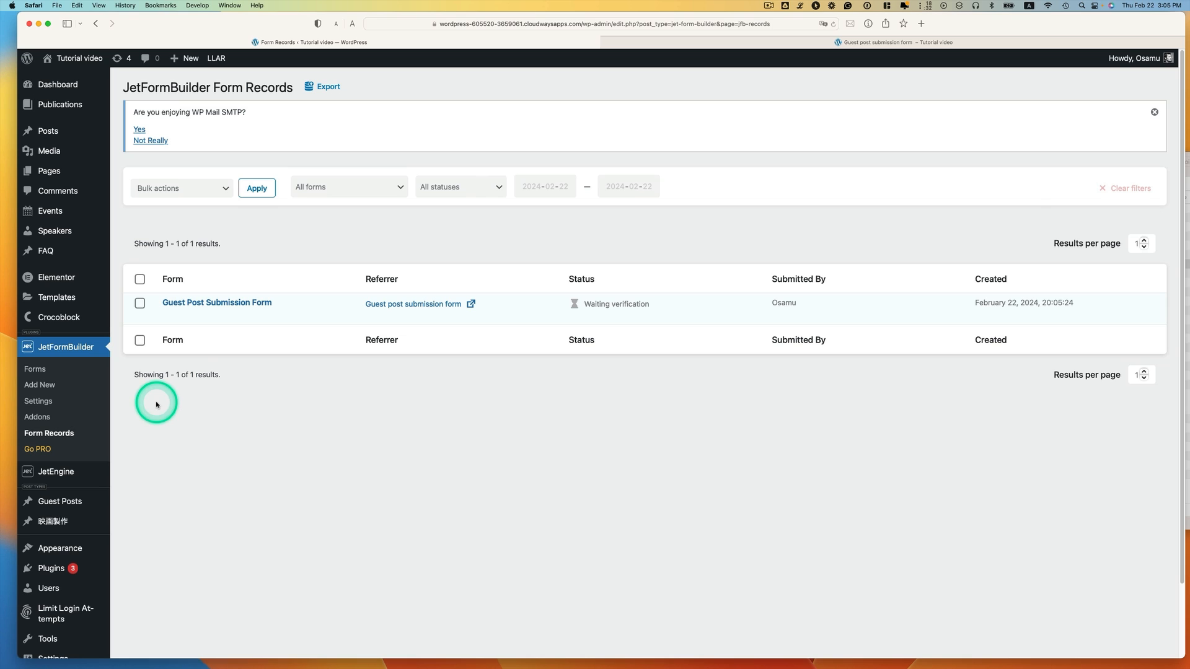
mouse_move(202, 310)
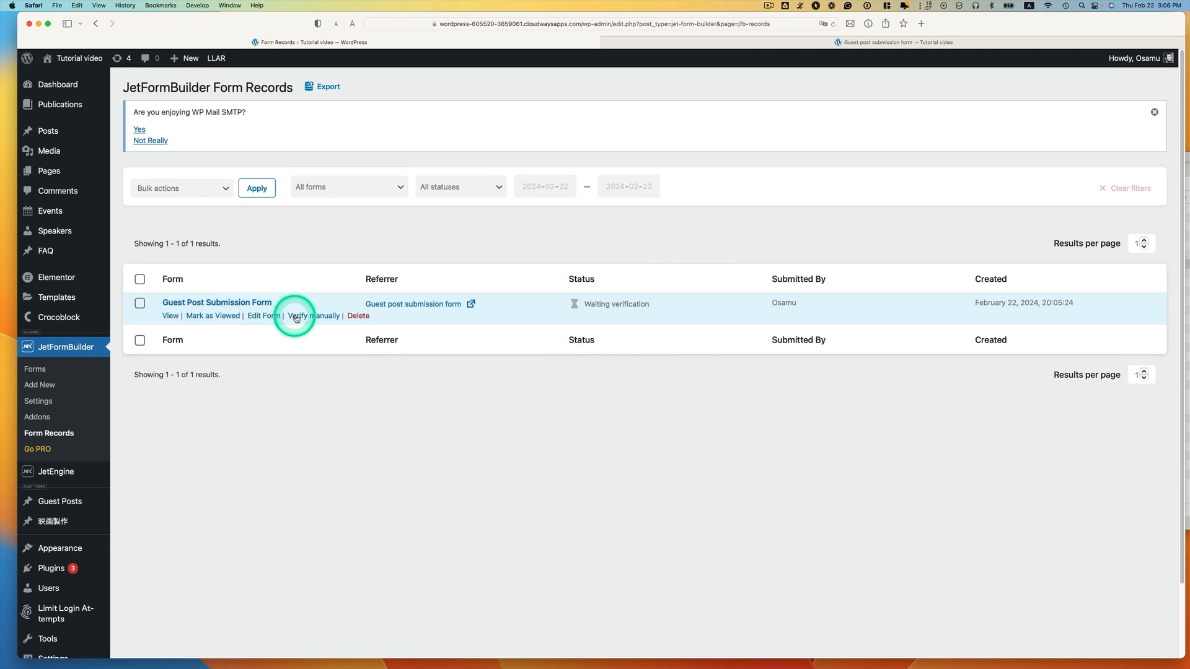
click(320, 317)
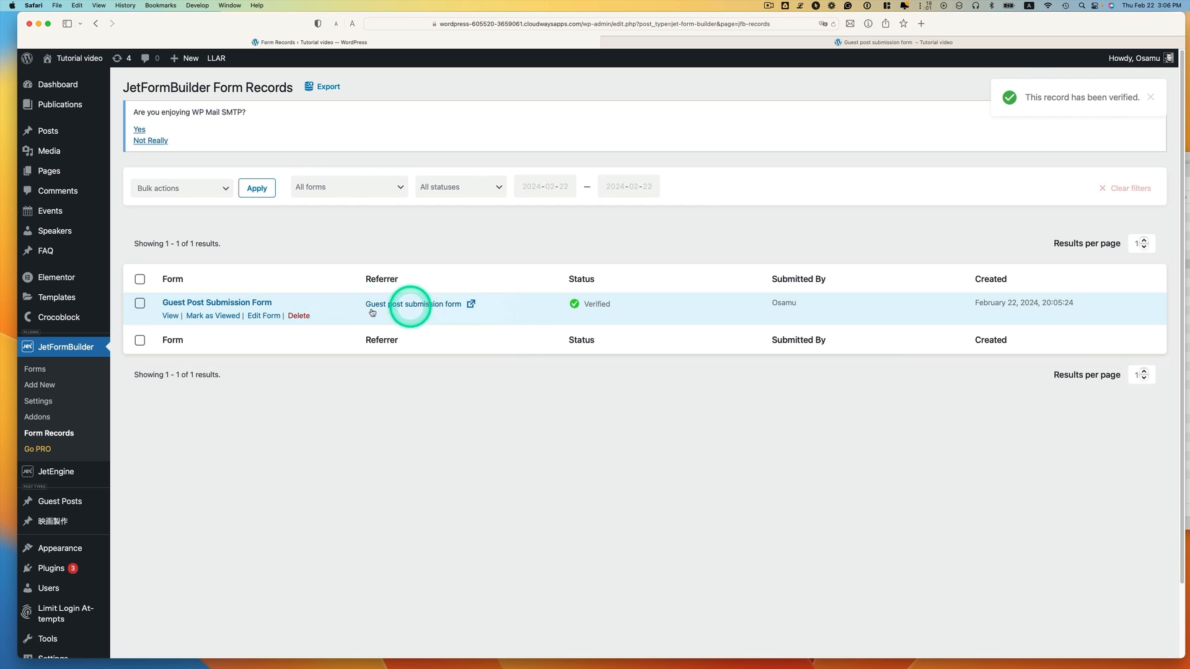
click(172, 316)
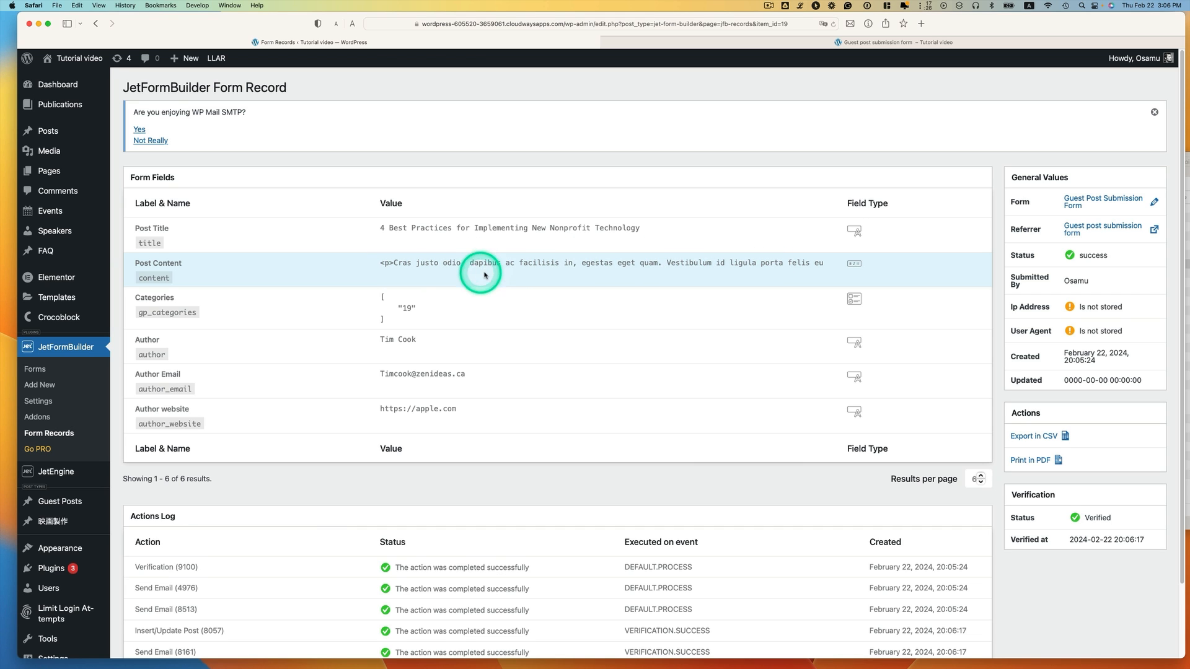
scroll(524, 269, down, 1)
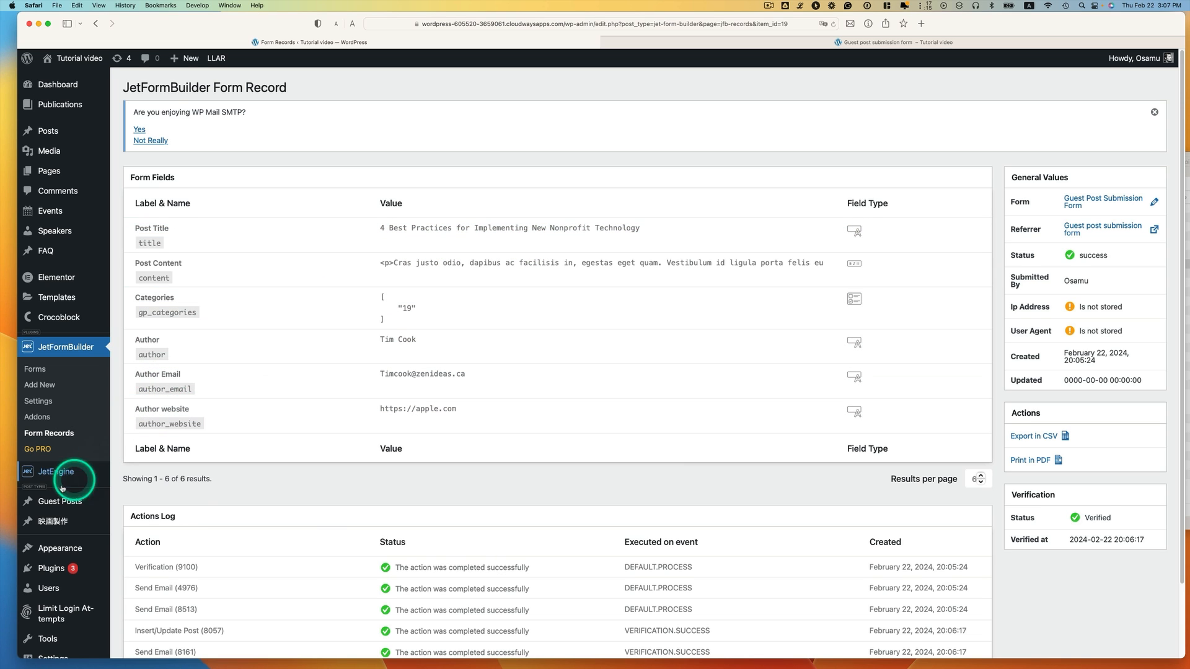
mouse_move(34, 501)
click(121, 504)
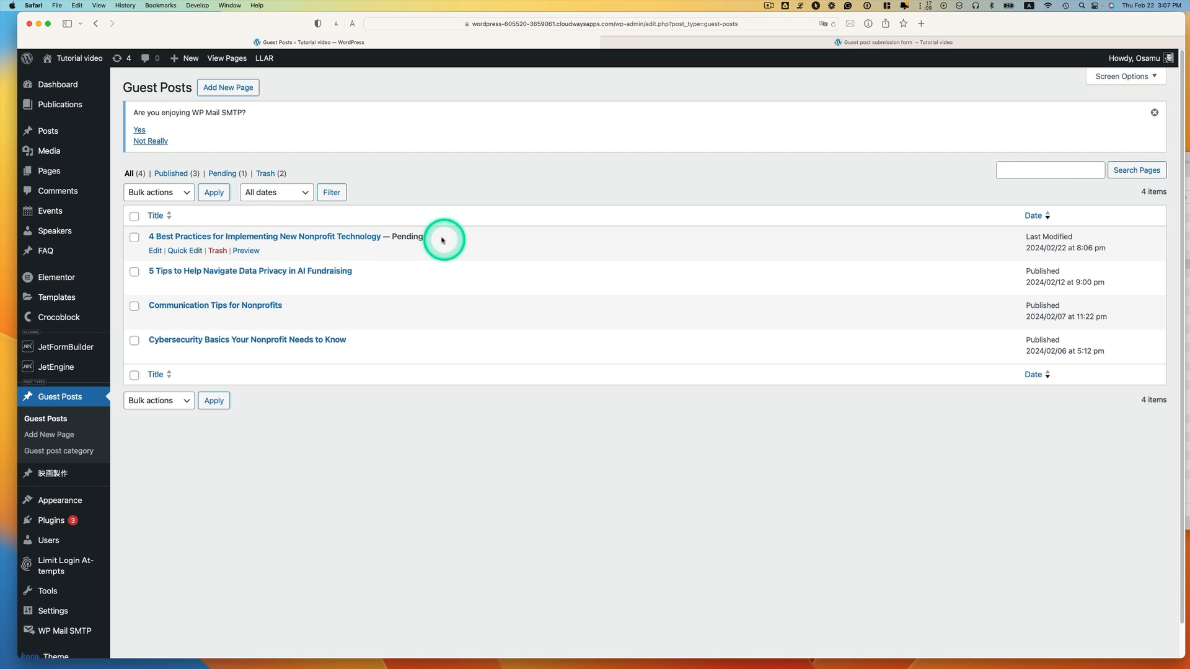
Make the VOLUNTEERS NEEDED image the pending post's featured image
click(159, 251)
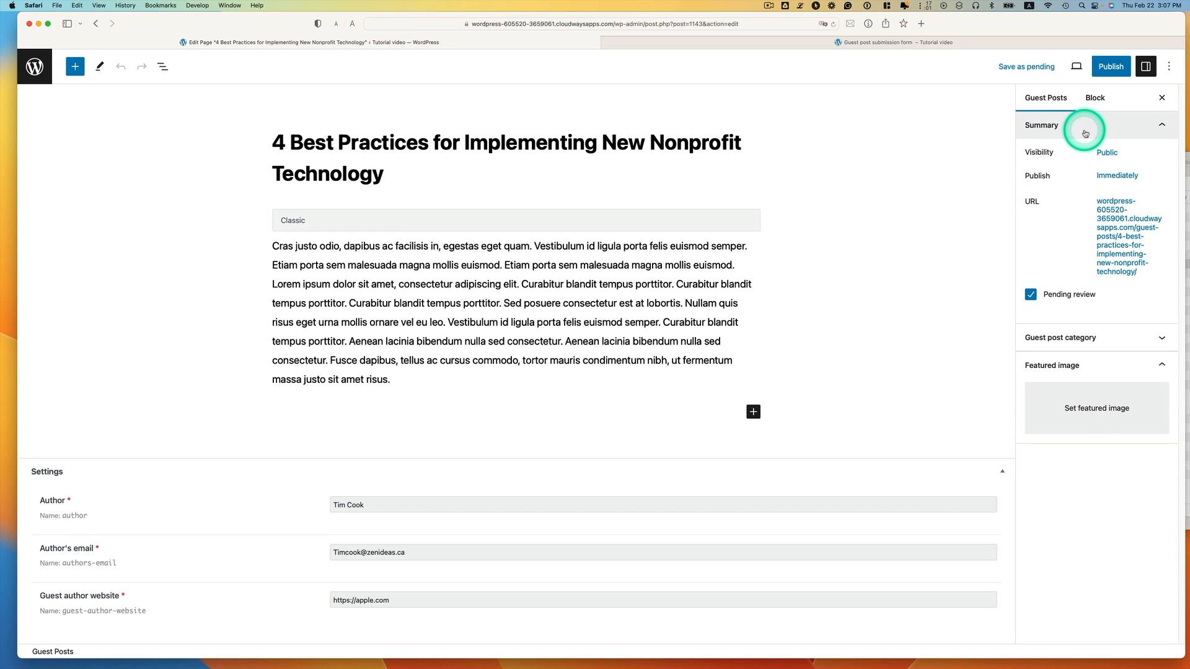
click(1091, 421)
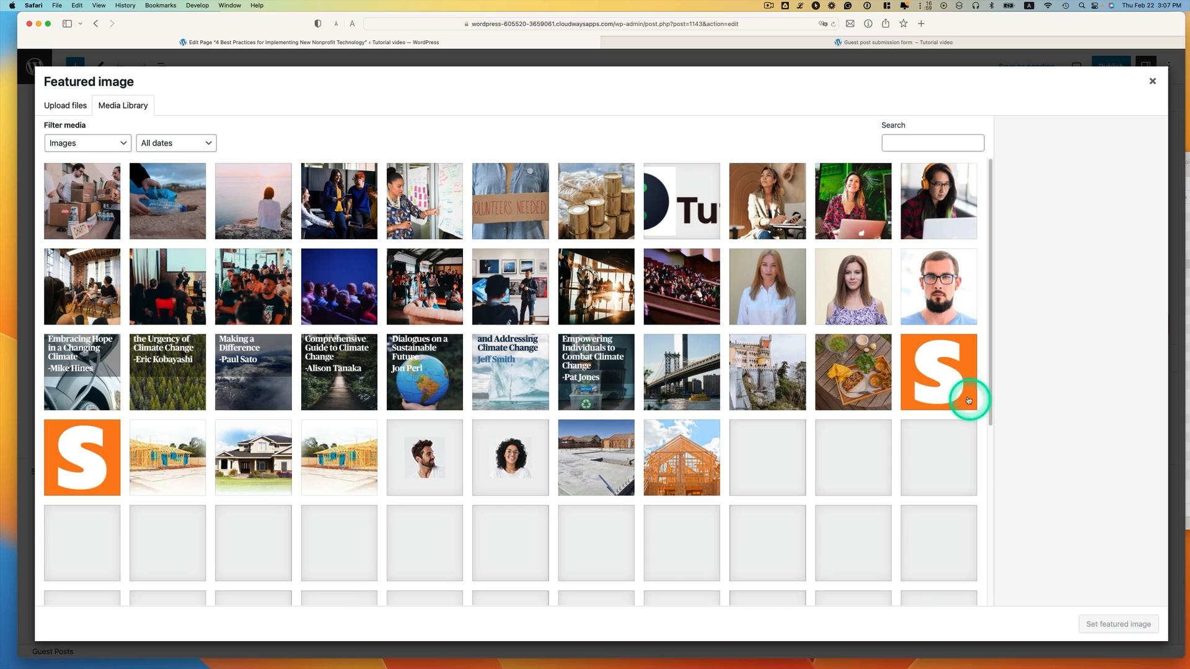
click(537, 231)
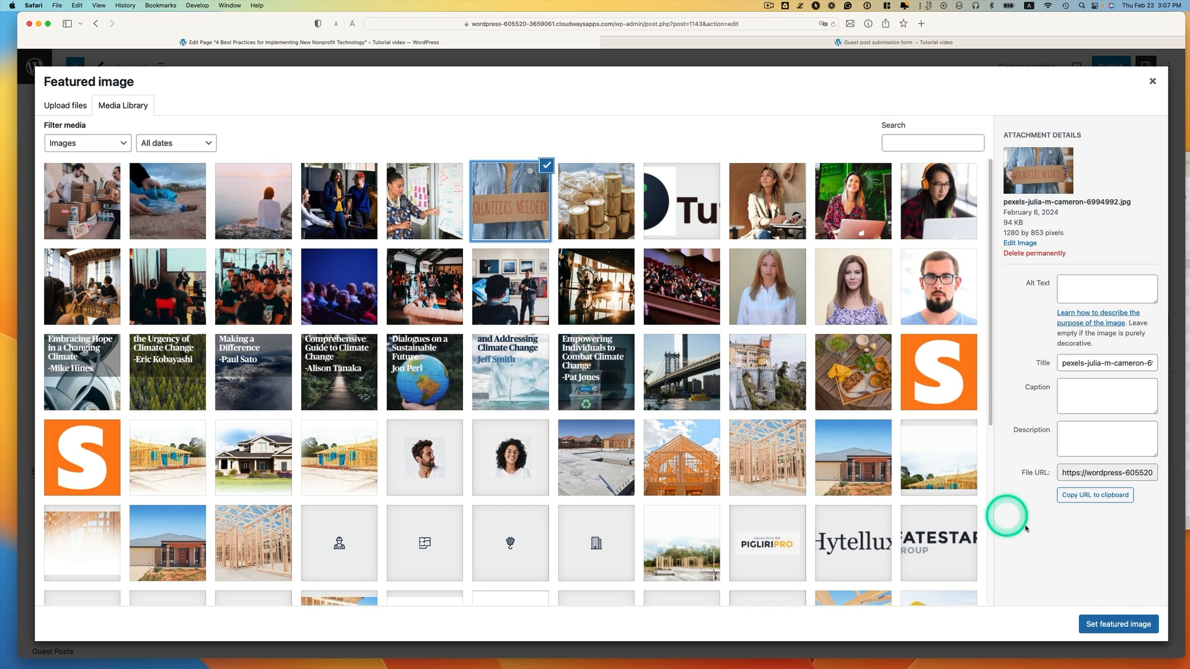
click(1098, 616)
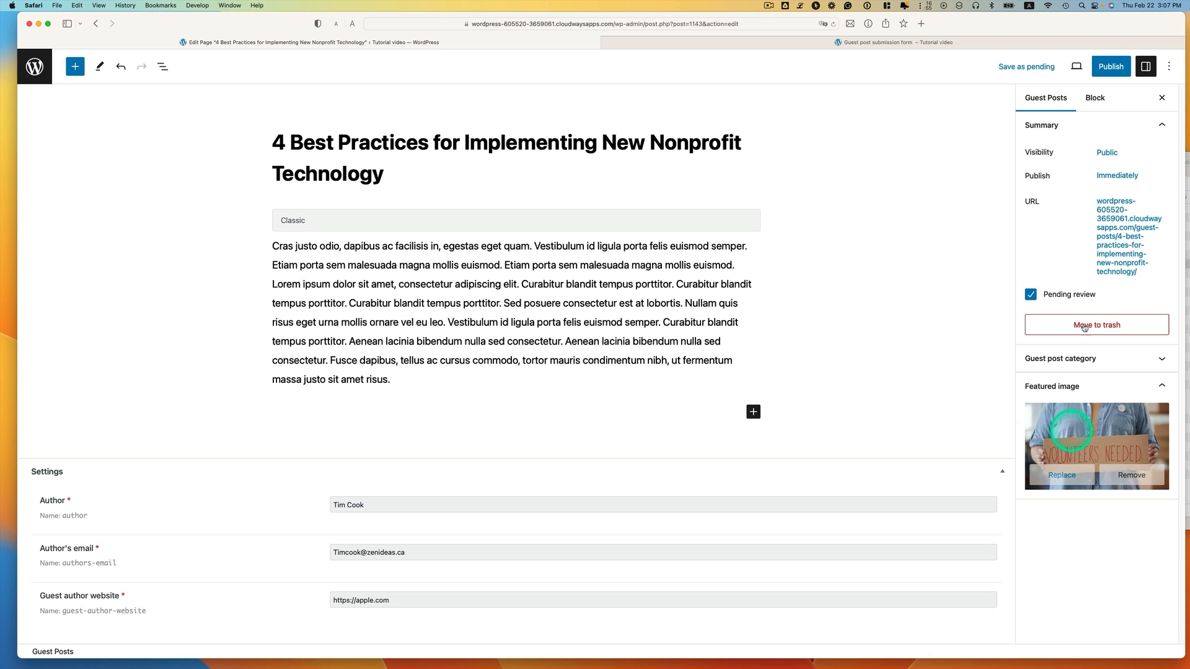
Publish the guest post and open the new notification email in Mail
click(1114, 69)
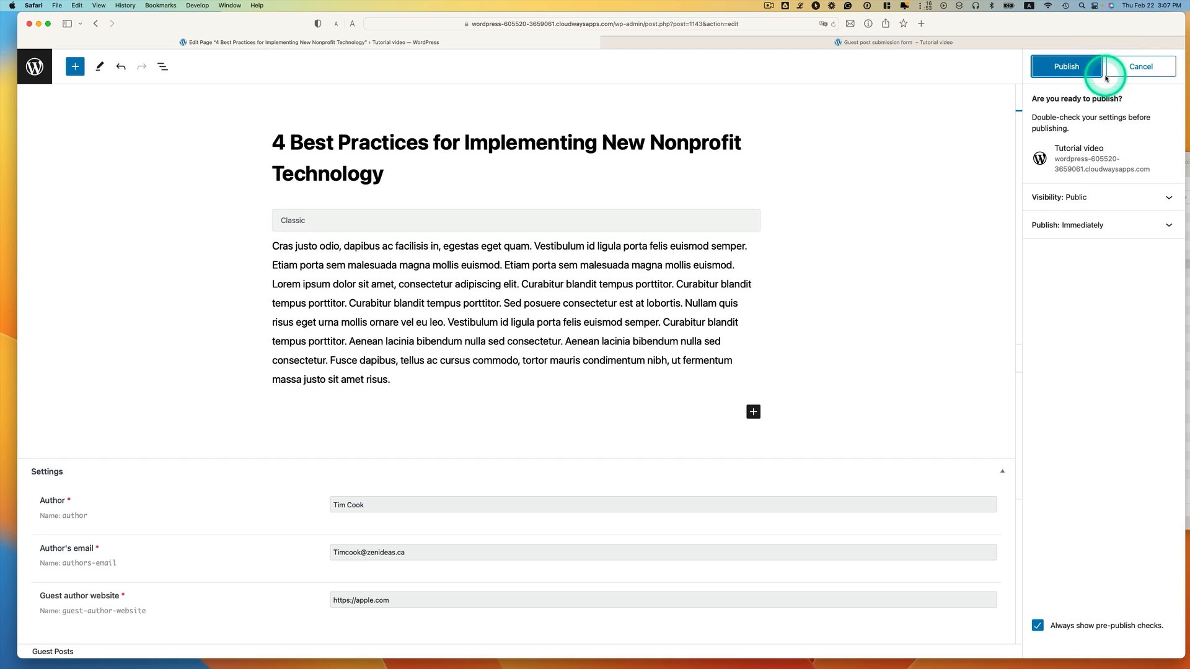
click(1036, 70)
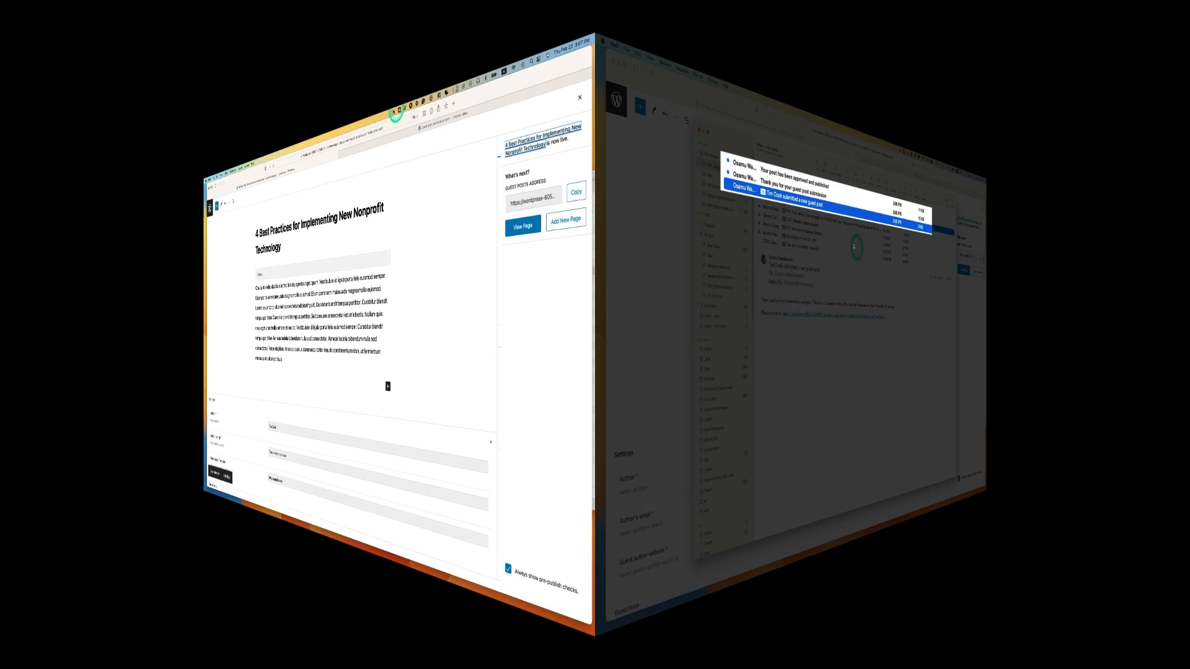
click(486, 135)
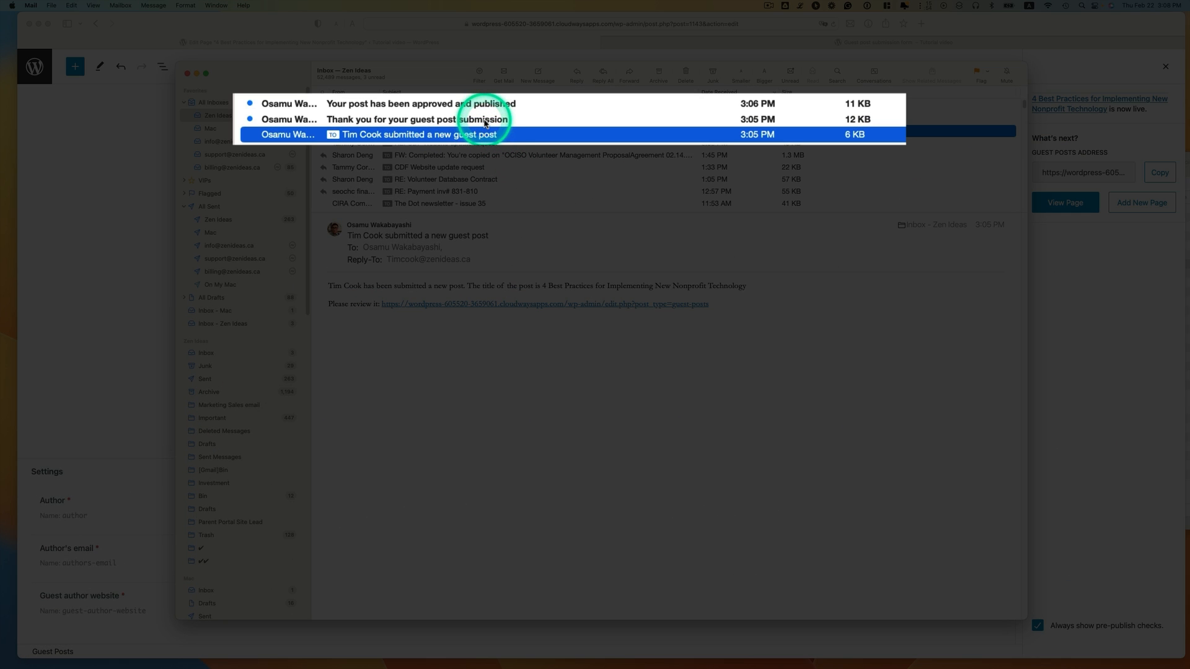
Read the new-submission, thank-you and approved-and-published emails, checking the approval email's recipient
click(431, 140)
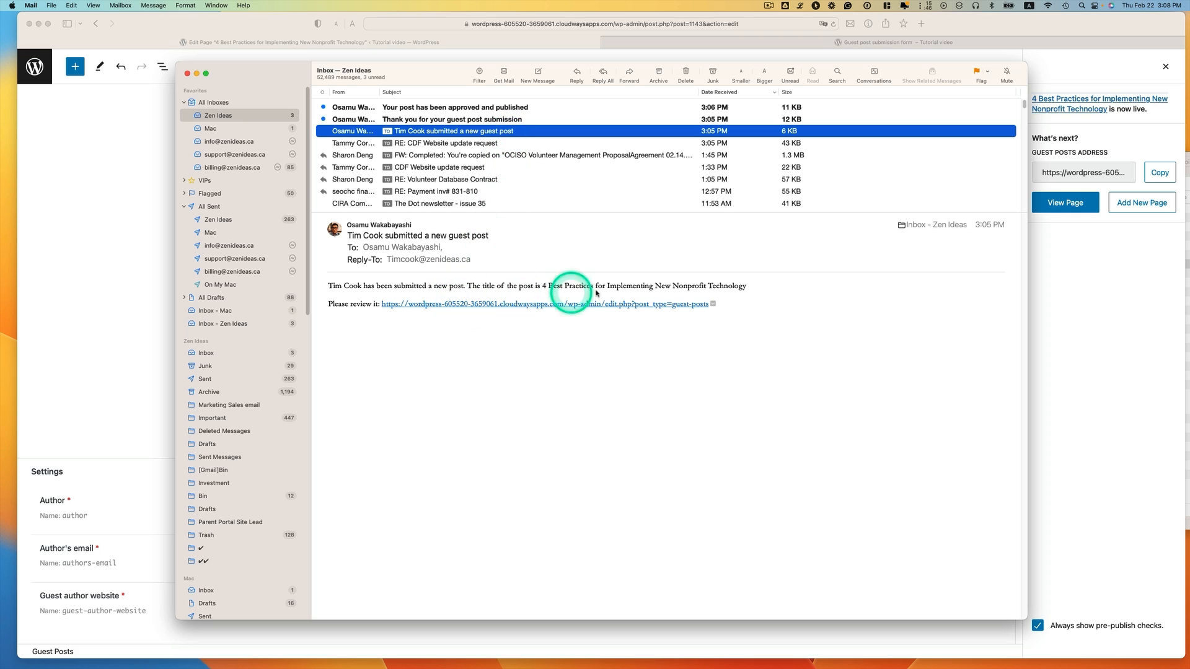
click(421, 118)
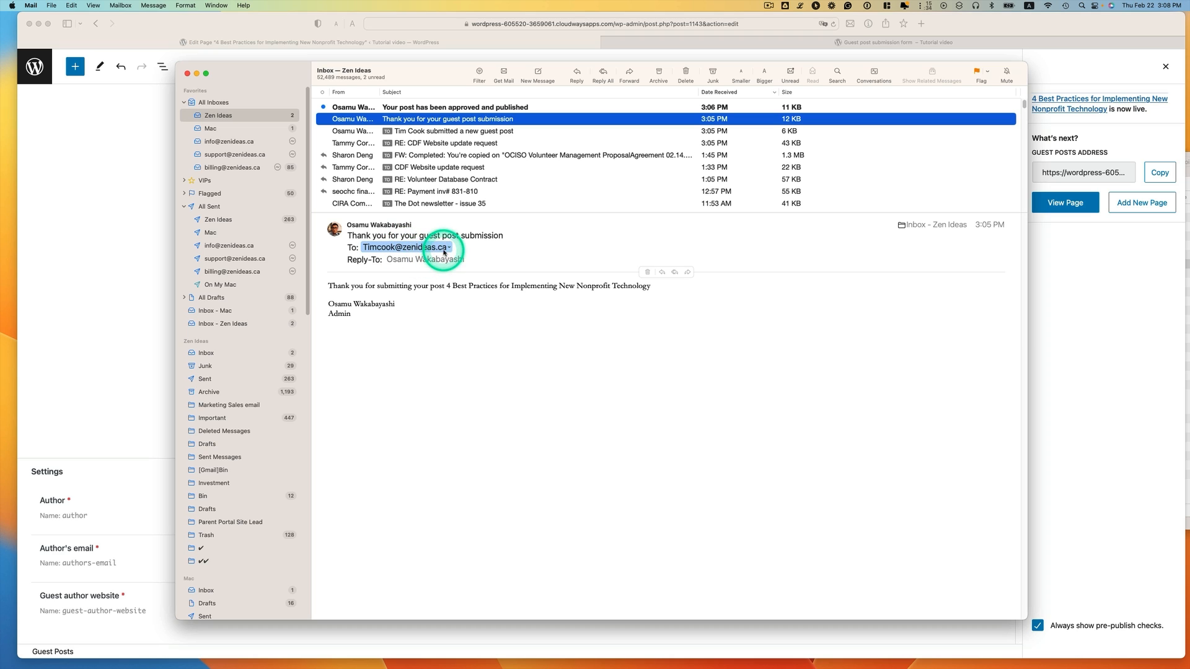
click(476, 109)
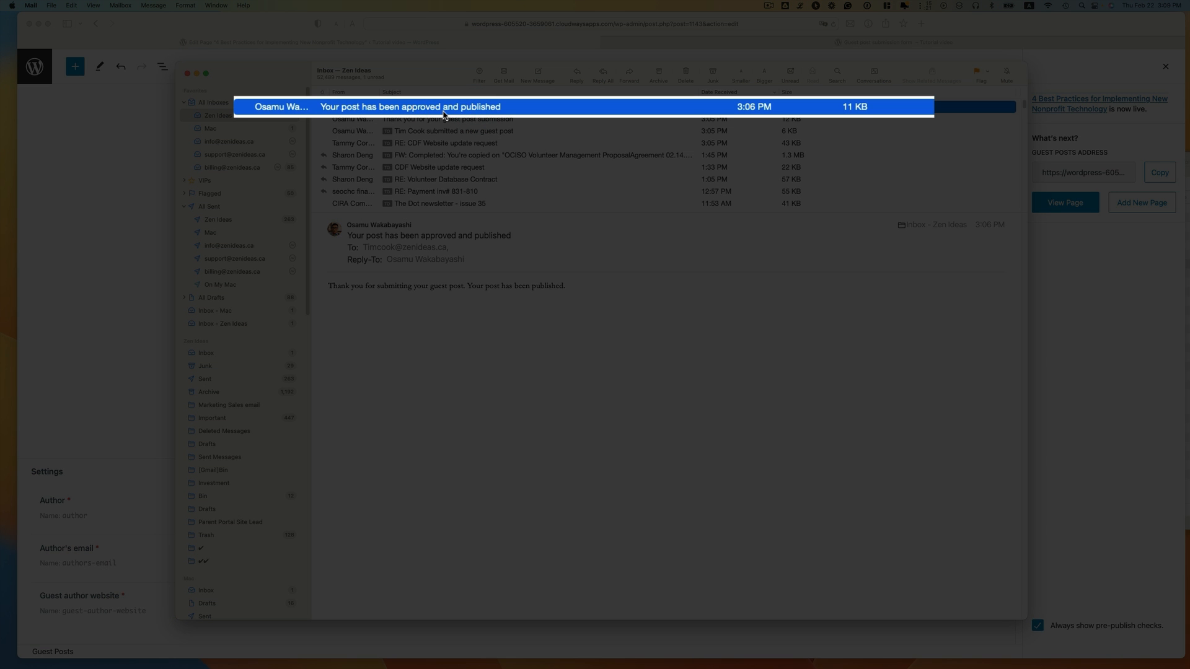
click(400, 247)
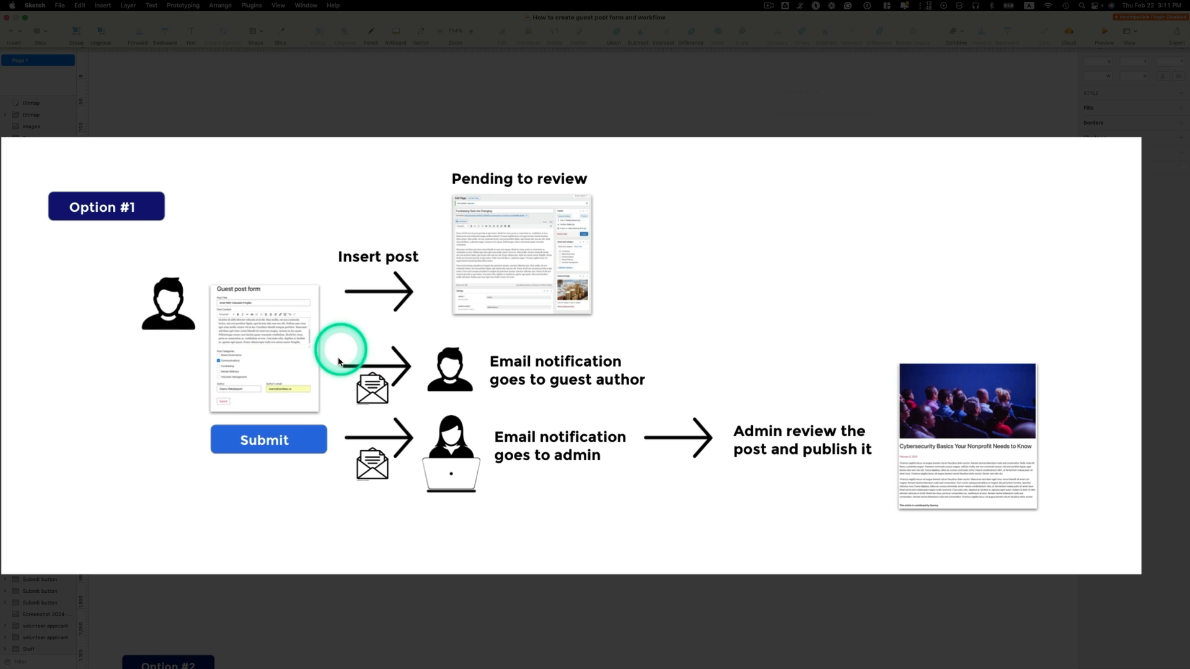
click(289, 391)
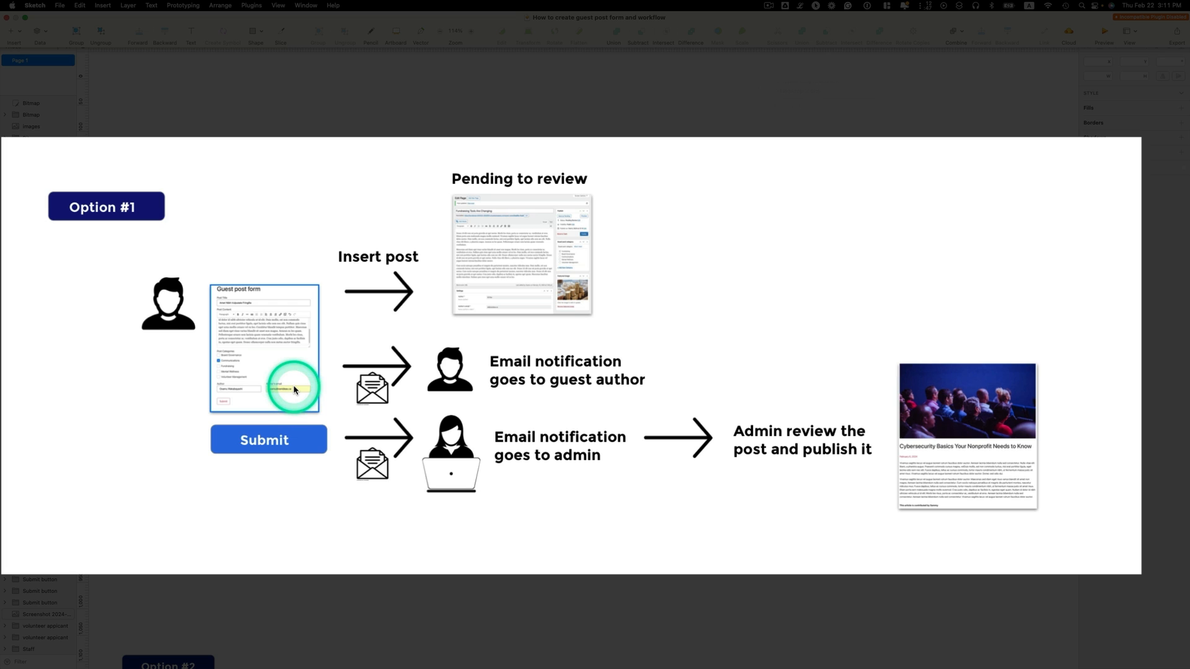
click(377, 275)
click(377, 388)
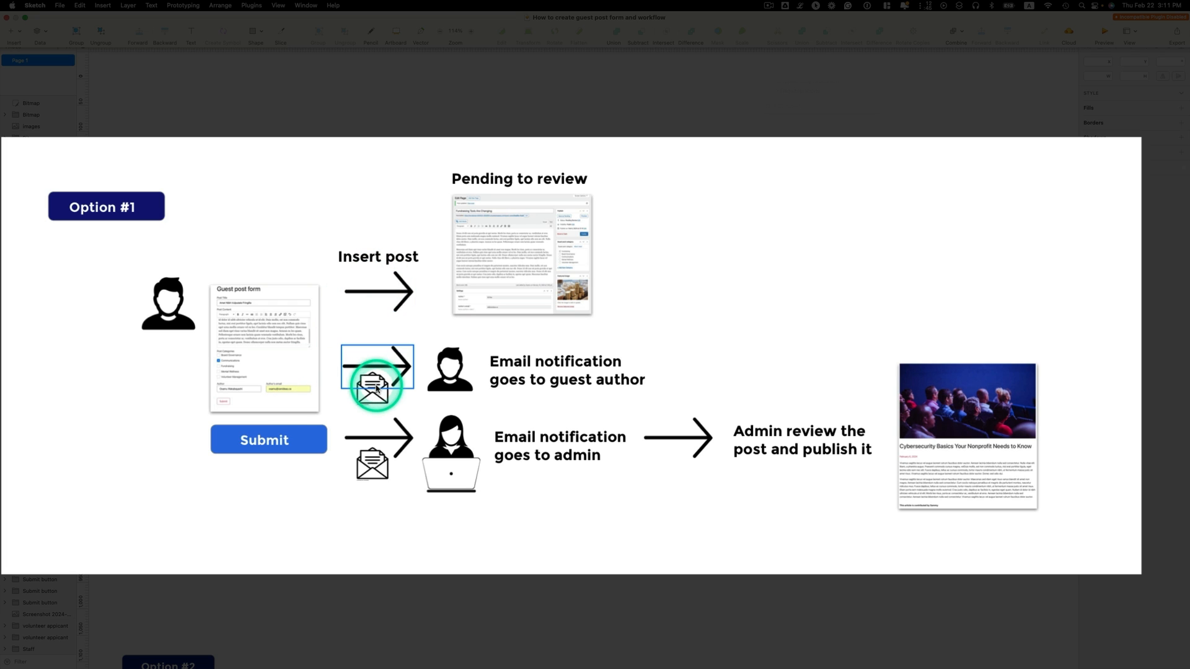
click(407, 288)
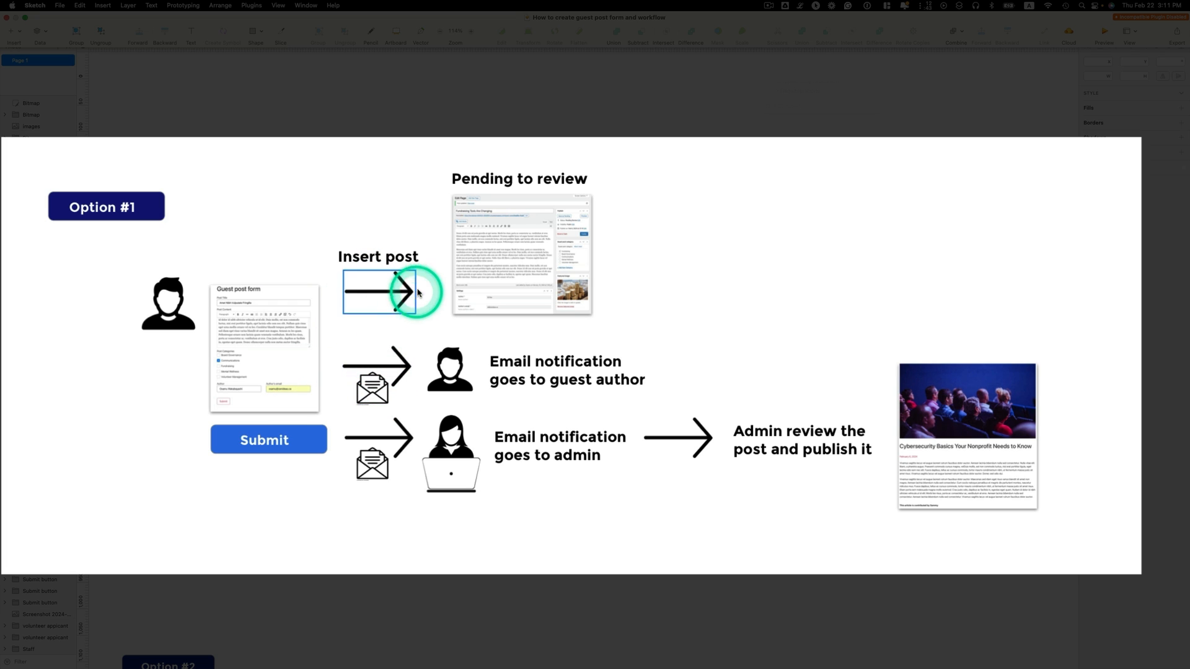
click(504, 273)
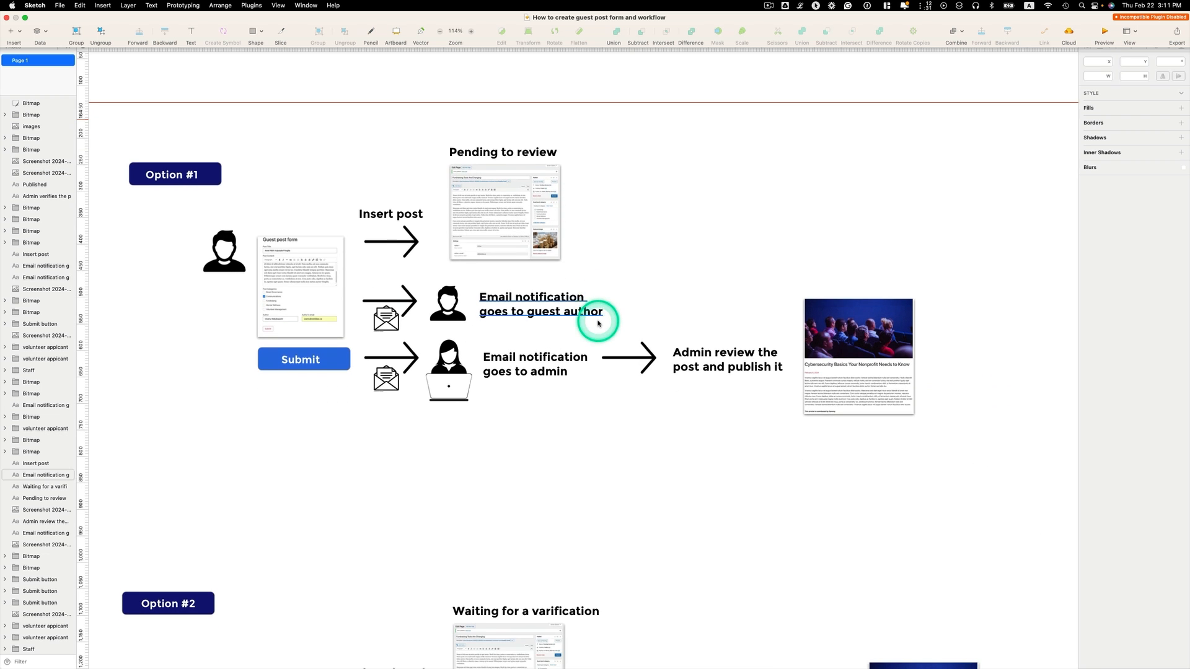
scroll(598, 321, down, 5)
scroll(601, 324, down, 6)
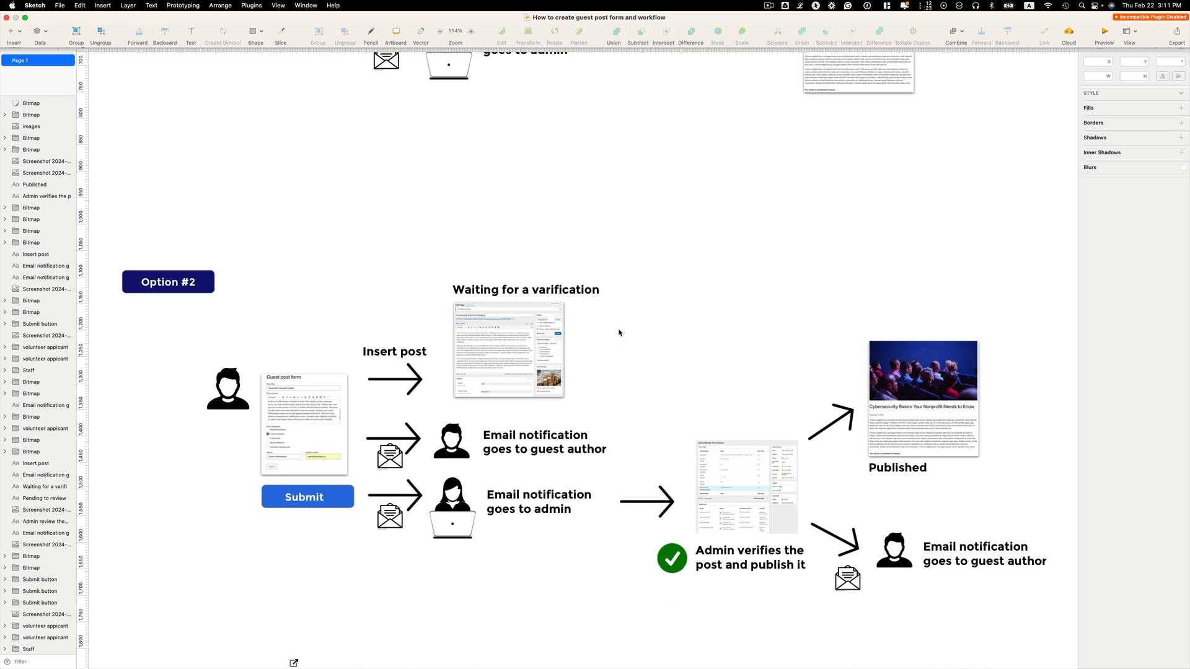